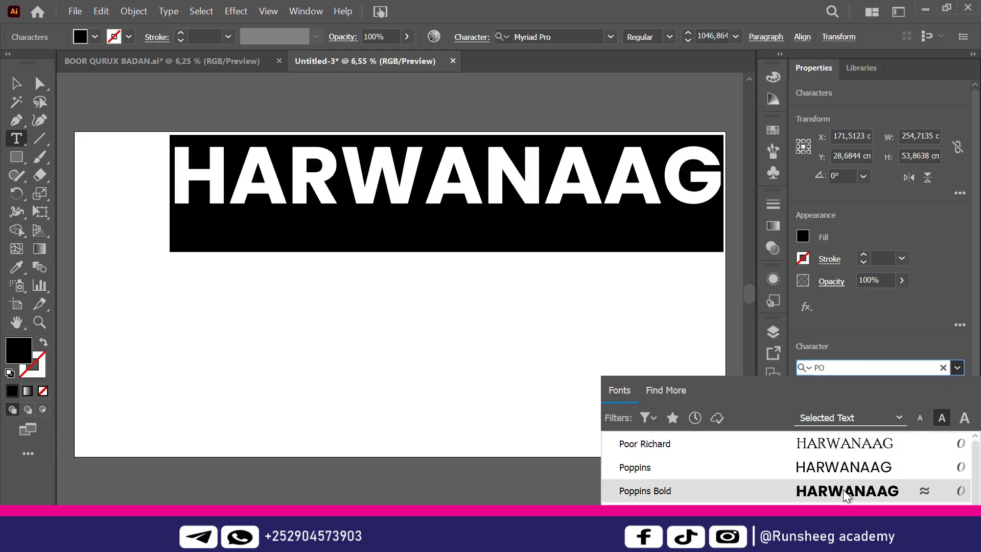
Set HARWANAAG in Poppins Bold and scale it down to about 905 pt near the top
{"action": "left_click", "coordinate": [843, 489]}
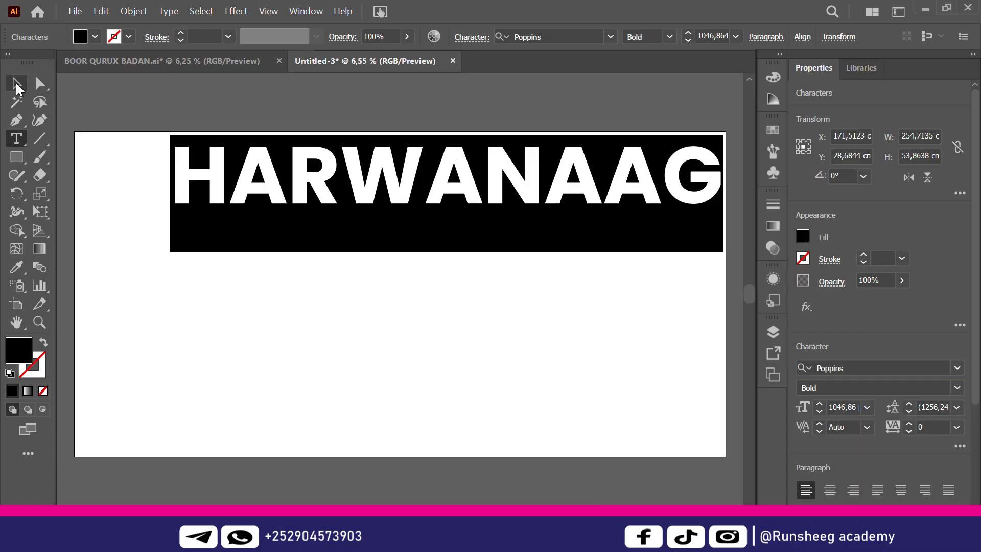
{"action": "left_click", "coordinate": [16, 84]}
{"action": "left_click_drag", "start_coordinate": [546, 194], "coordinate": [482, 199]}
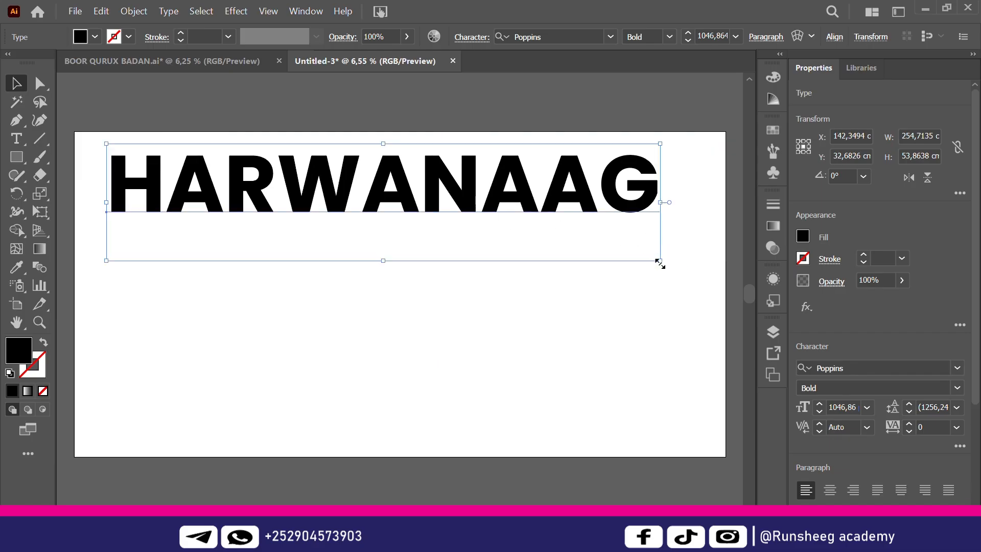
{"action": "left_click_drag", "start_coordinate": [661, 263], "coordinate": [588, 245]}
{"action": "left_click_drag", "start_coordinate": [514, 190], "coordinate": [546, 182]}
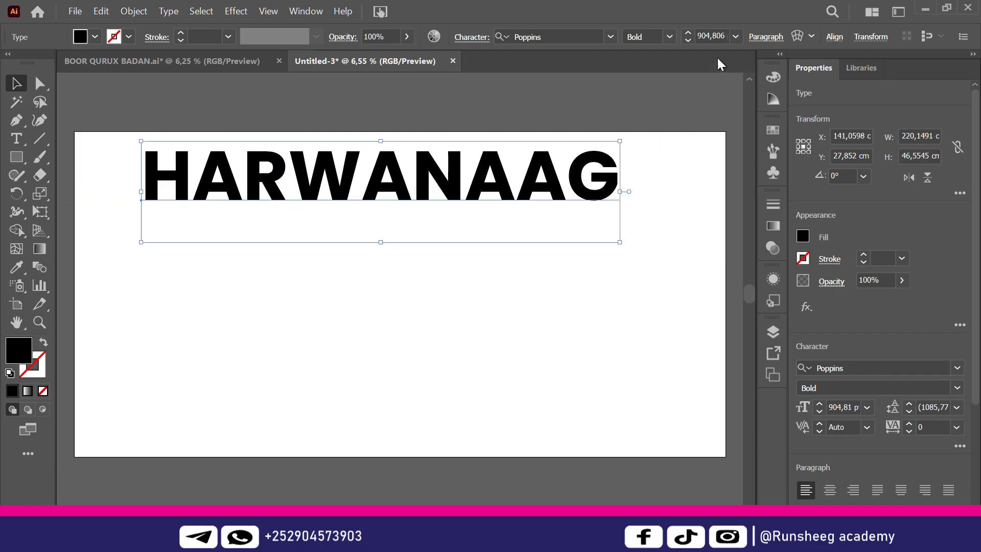
Centre the title horizontally on the artboard and deselect it
{"action": "left_click", "coordinate": [837, 38]}
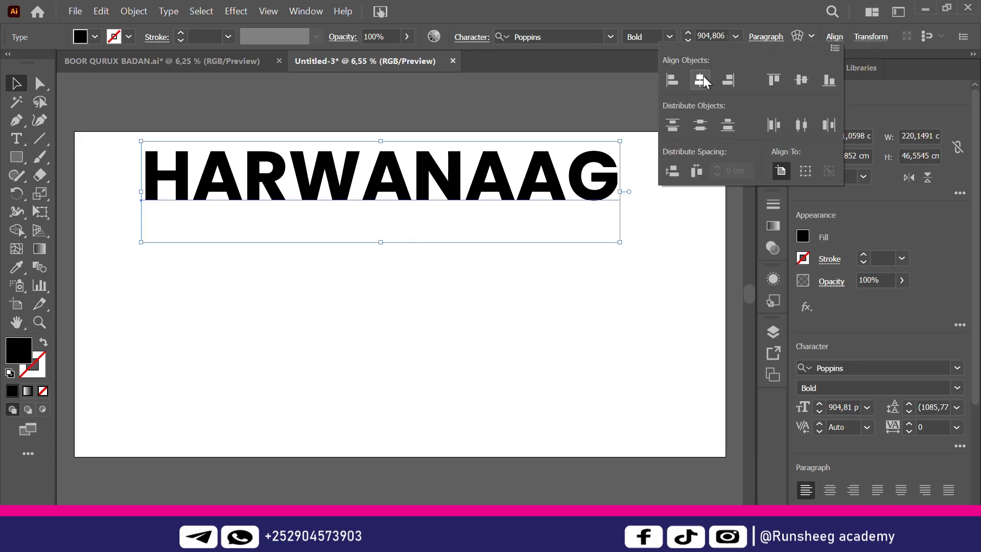
{"action": "left_click", "coordinate": [703, 76]}
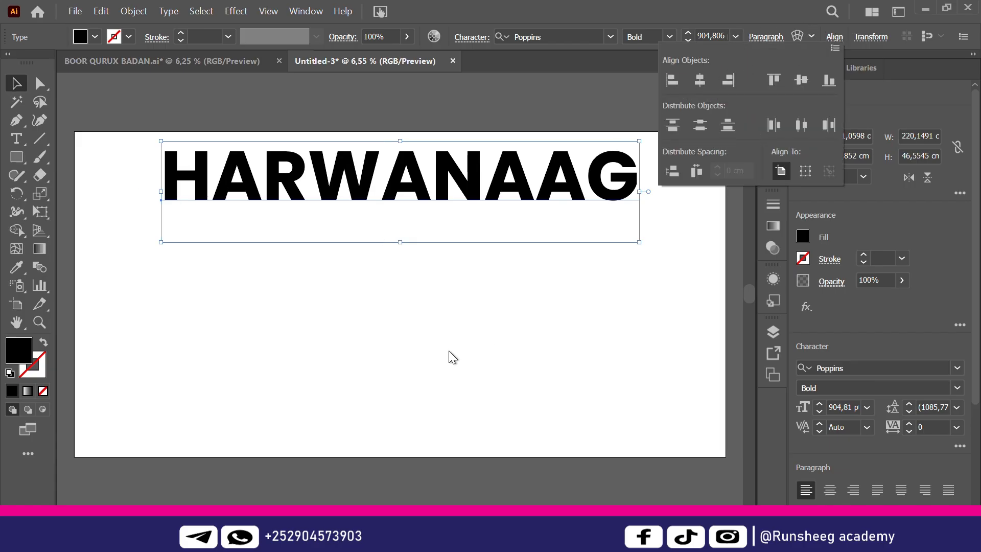
{"action": "left_click", "coordinate": [389, 351]}
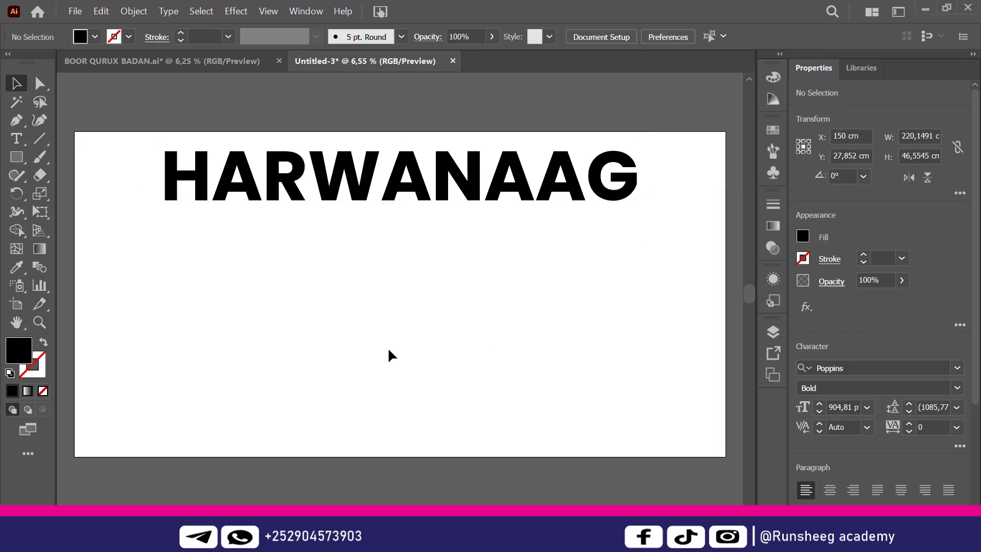
{"action": "left_click", "coordinate": [204, 59]}
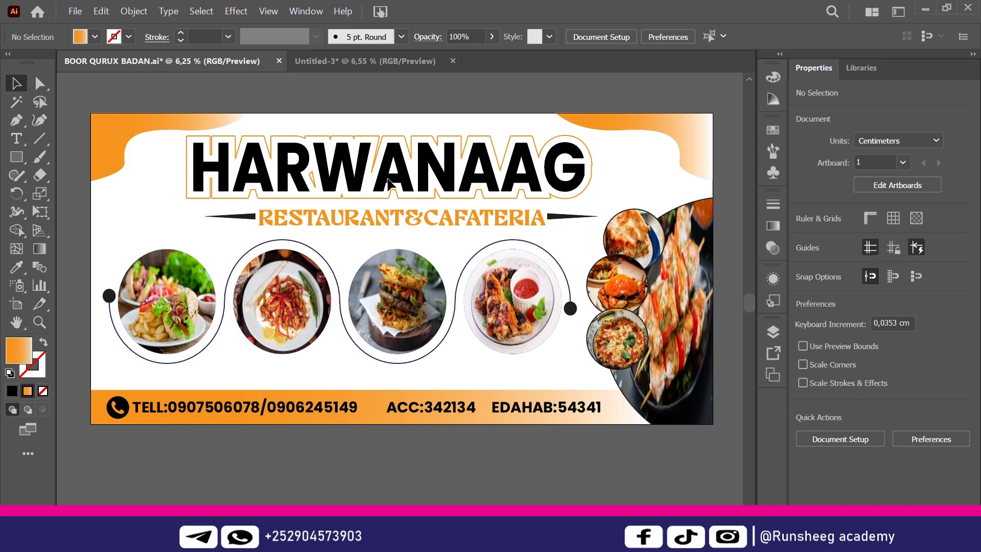
{"action": "left_click", "coordinate": [395, 57]}
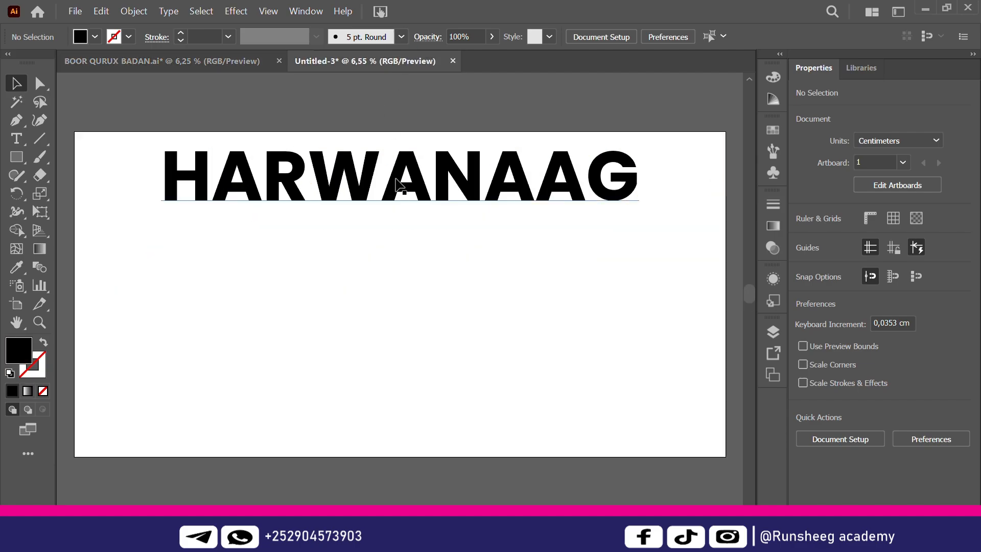
{"action": "key", "text": "t"}
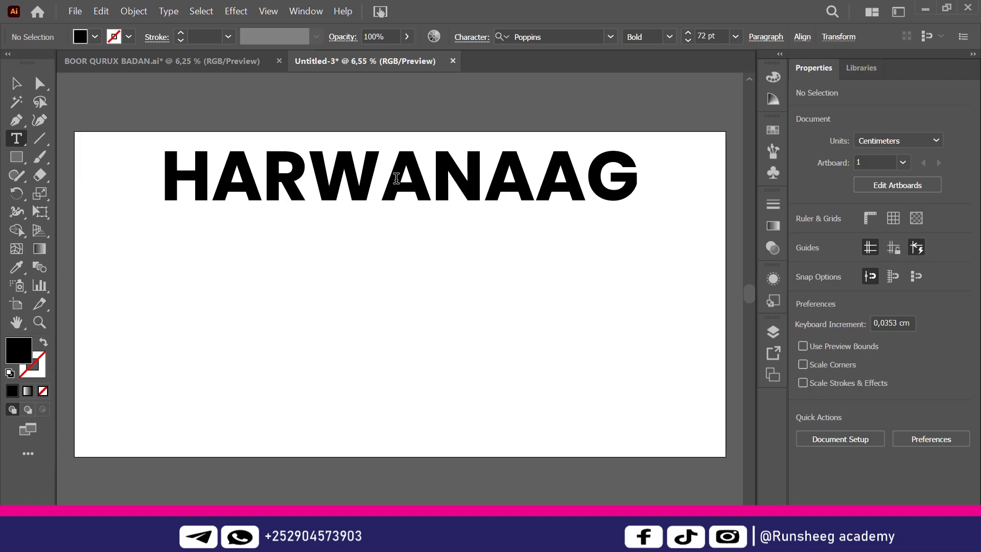
{"action": "double_click", "coordinate": [396, 178]}
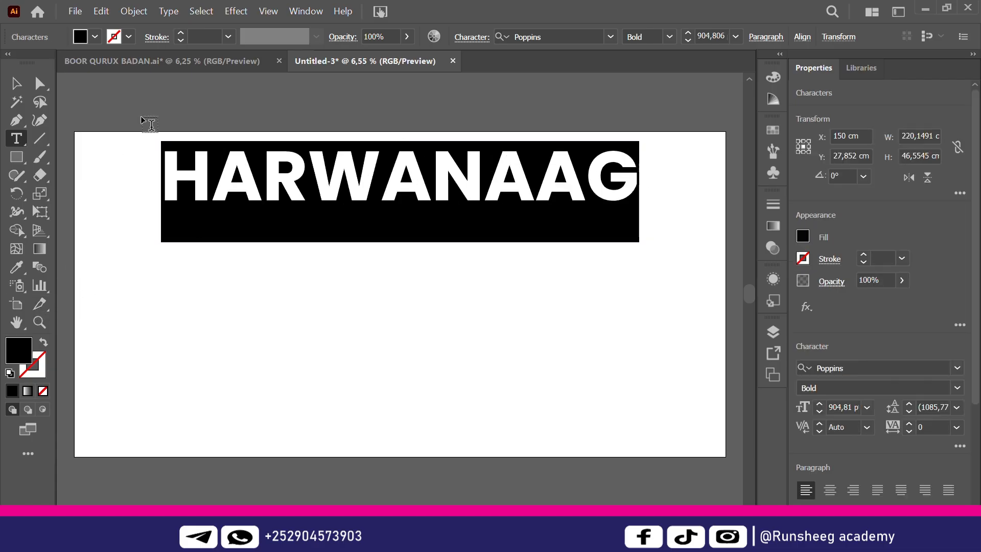
{"action": "left_click", "coordinate": [129, 37]}
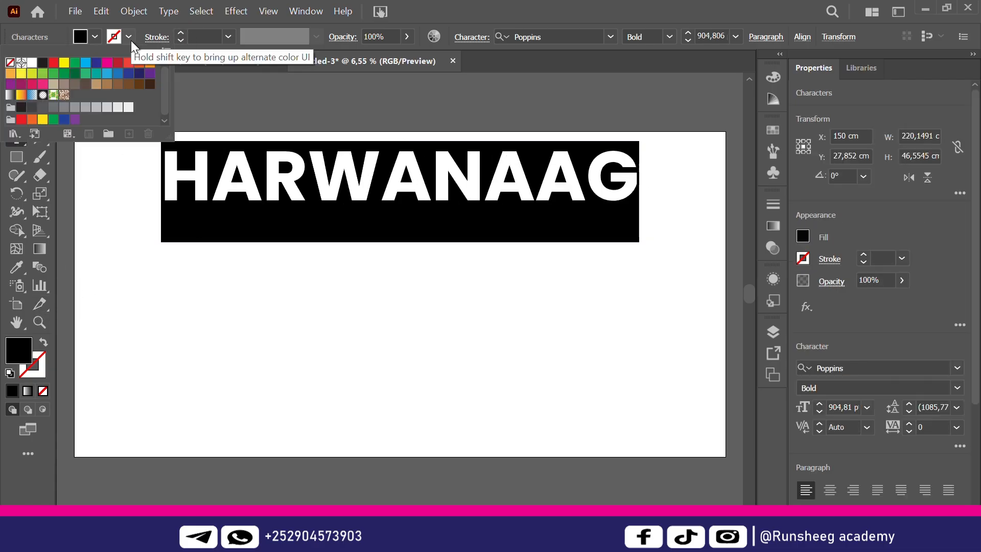
{"action": "left_click", "coordinate": [155, 70]}
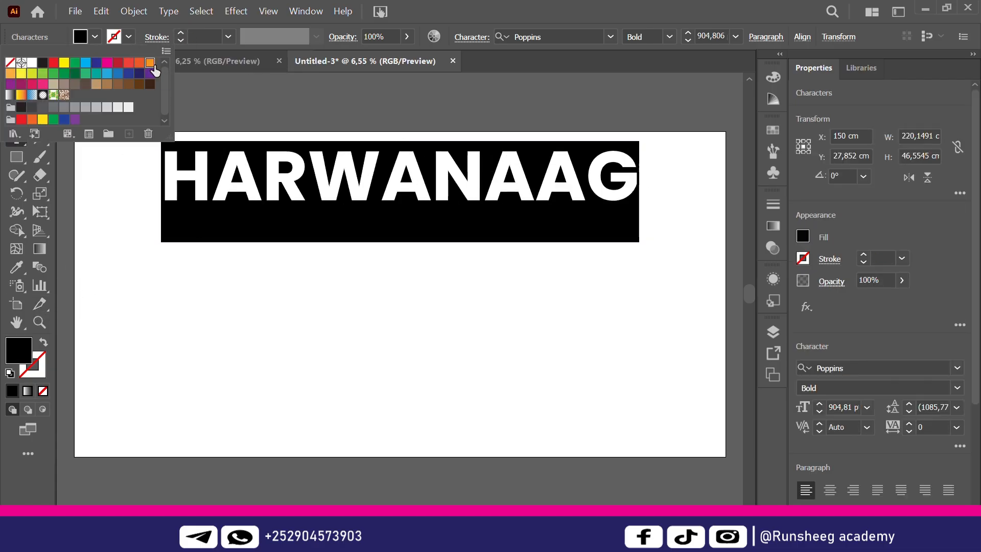
{"action": "left_click", "coordinate": [227, 38]}
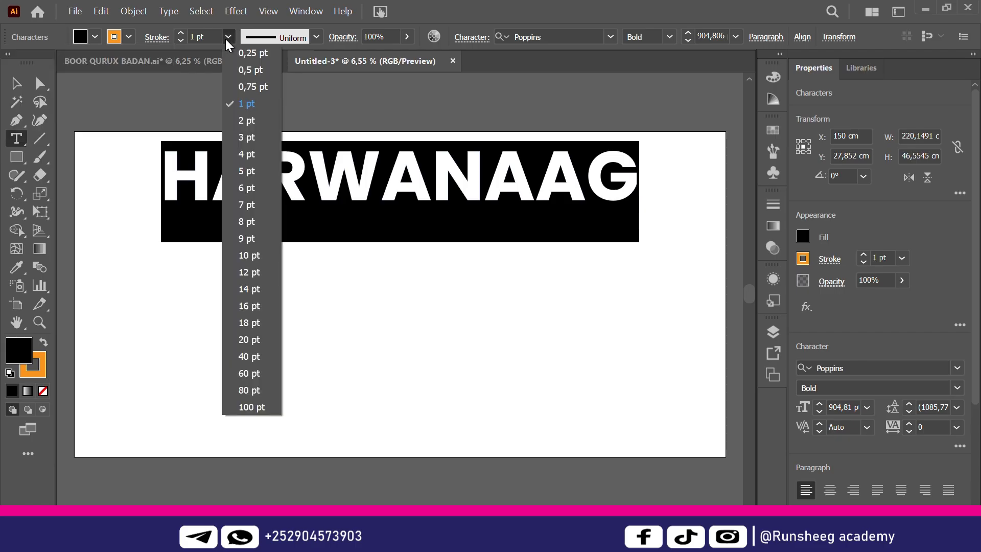
{"action": "left_click", "coordinate": [244, 357]}
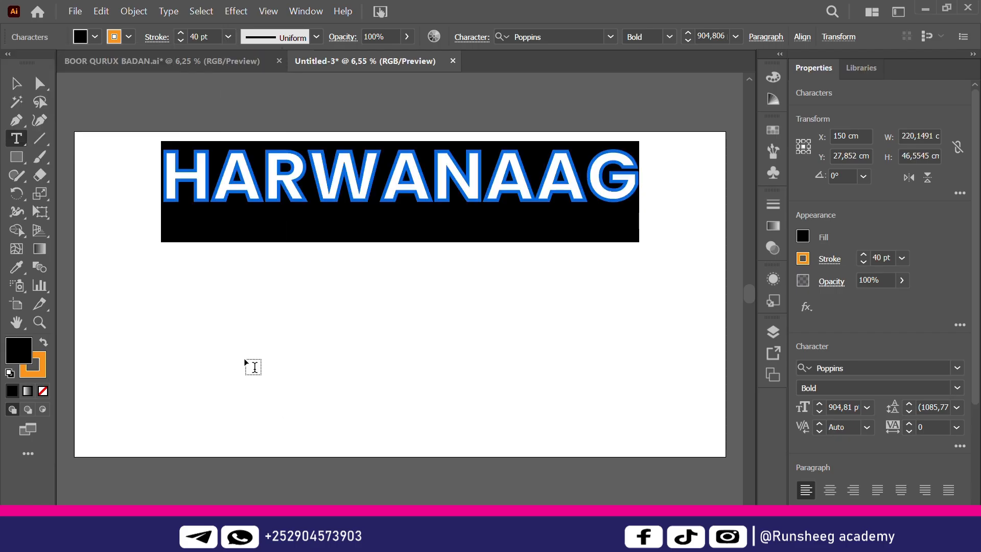
{"action": "left_click", "coordinate": [311, 330], "text": "ctrl"}
{"action": "left_click", "coordinate": [16, 83]}
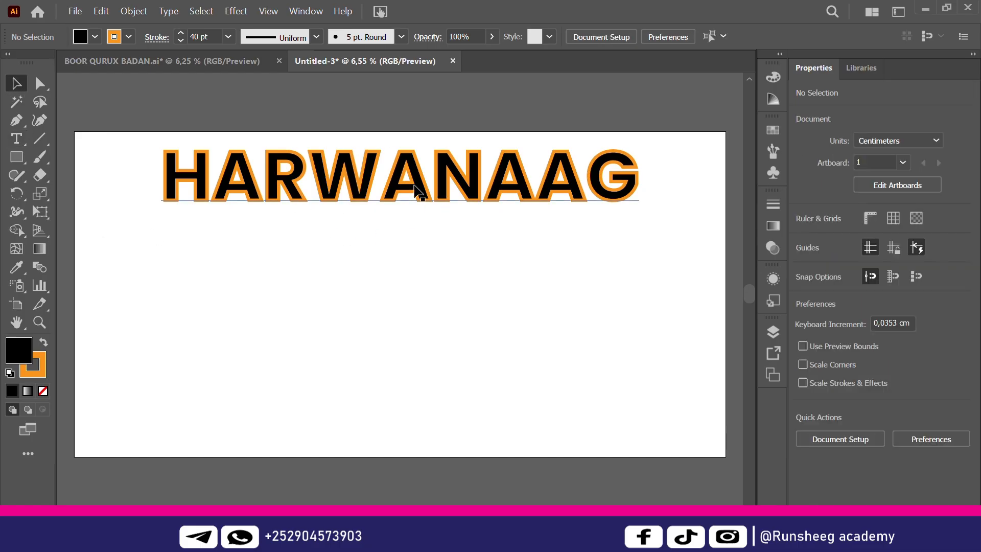
{"action": "left_click", "coordinate": [200, 60]}
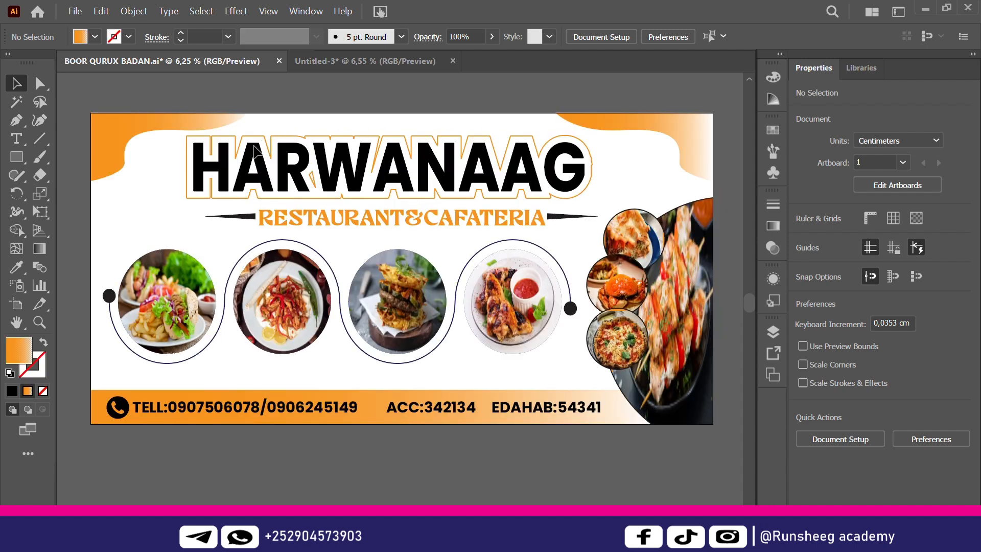
{"action": "left_click", "coordinate": [345, 60]}
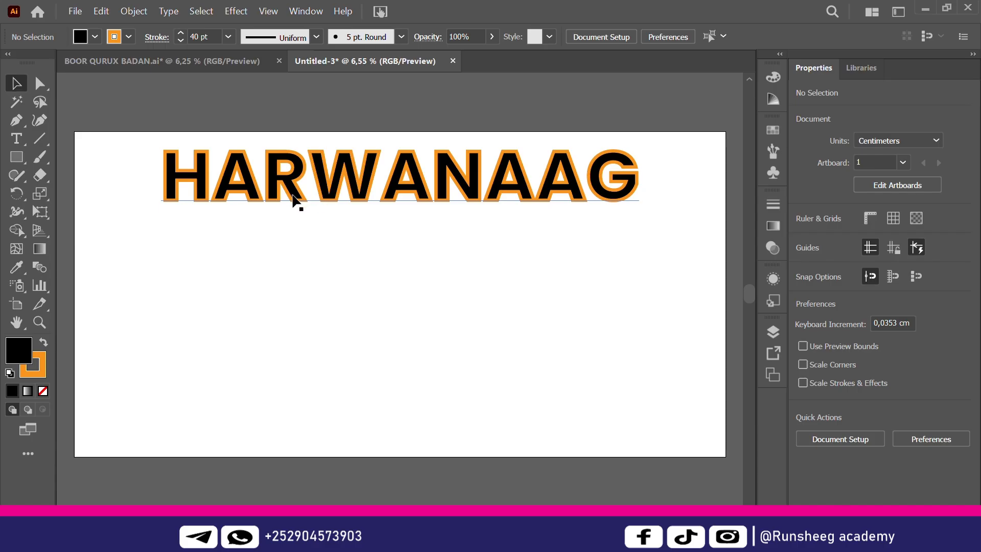
{"action": "key", "text": "t"}
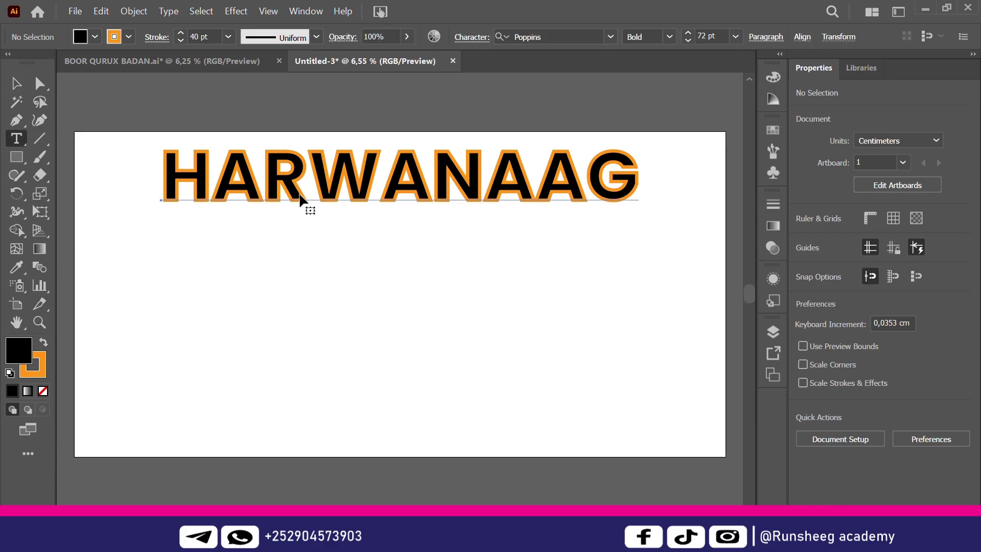
{"action": "left_click", "coordinate": [300, 193]}
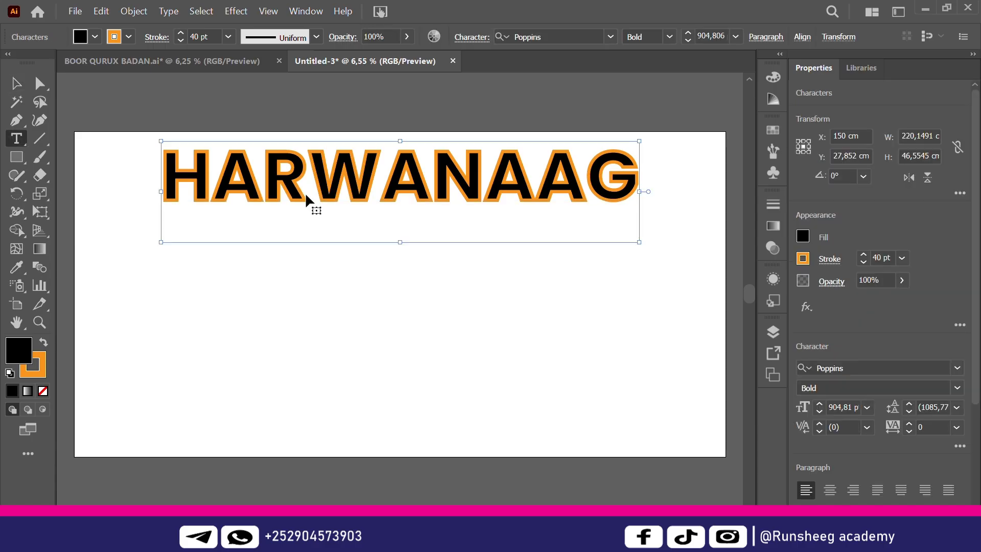
{"action": "double_click", "coordinate": [305, 192]}
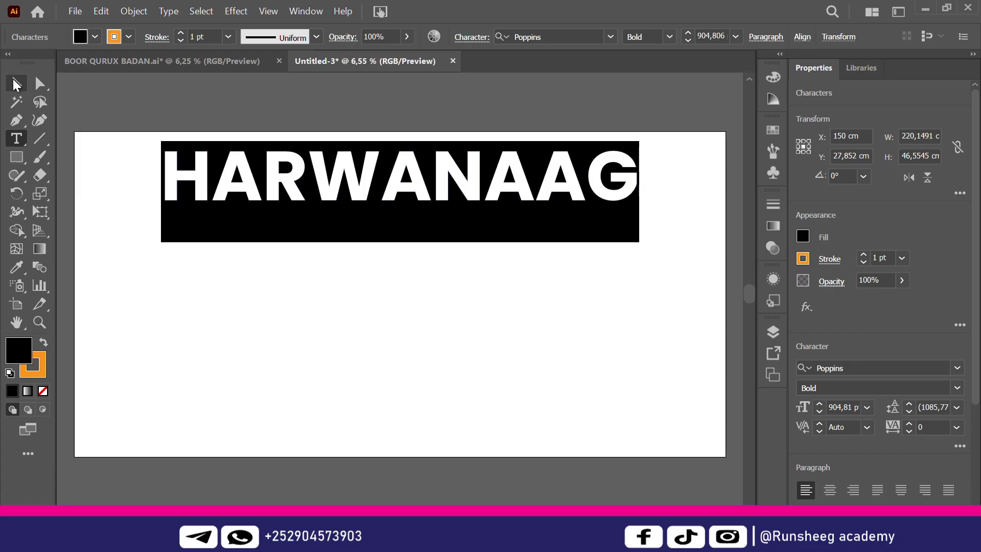
{"action": "left_click", "coordinate": [16, 84]}
{"action": "left_click", "coordinate": [348, 281]}
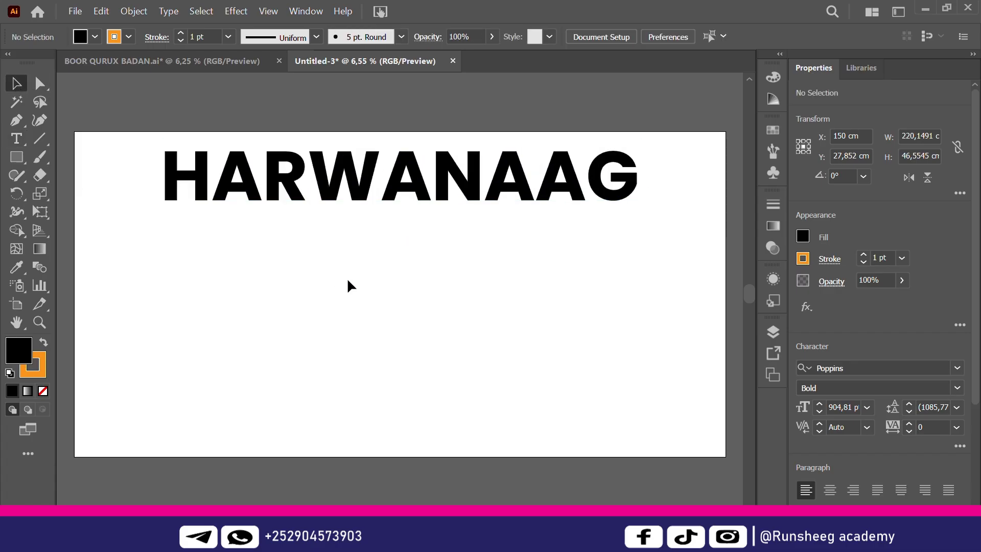
{"action": "left_click", "coordinate": [475, 188]}
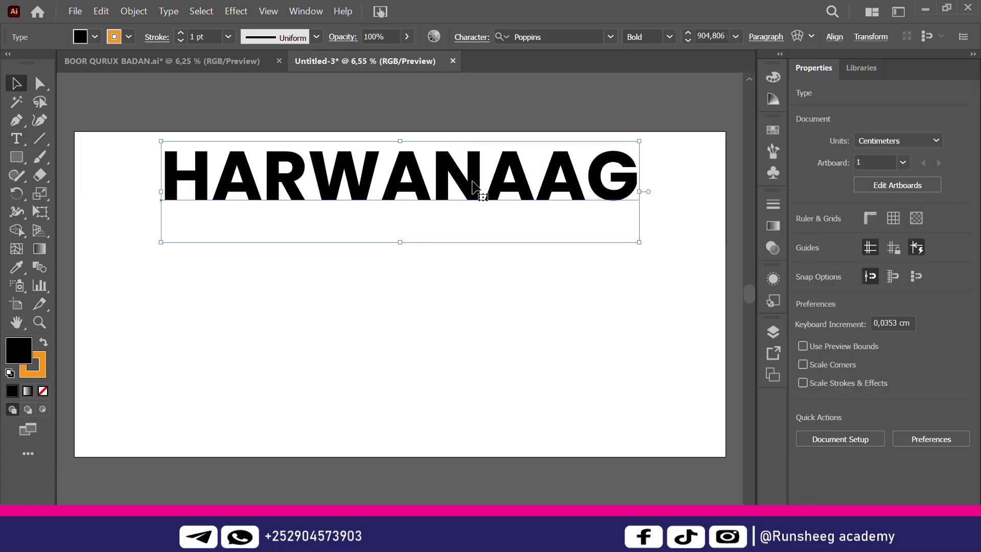
Add a new 8 pt orange stroke to the HARWANAAG title in the Appearance panel
{"action": "left_click", "coordinate": [313, 13]}
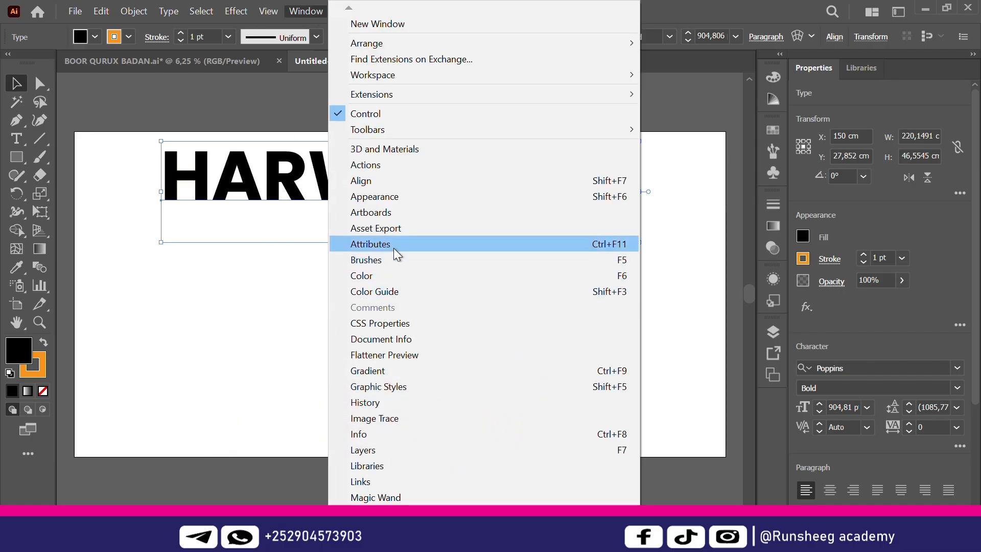
{"action": "left_click", "coordinate": [391, 199]}
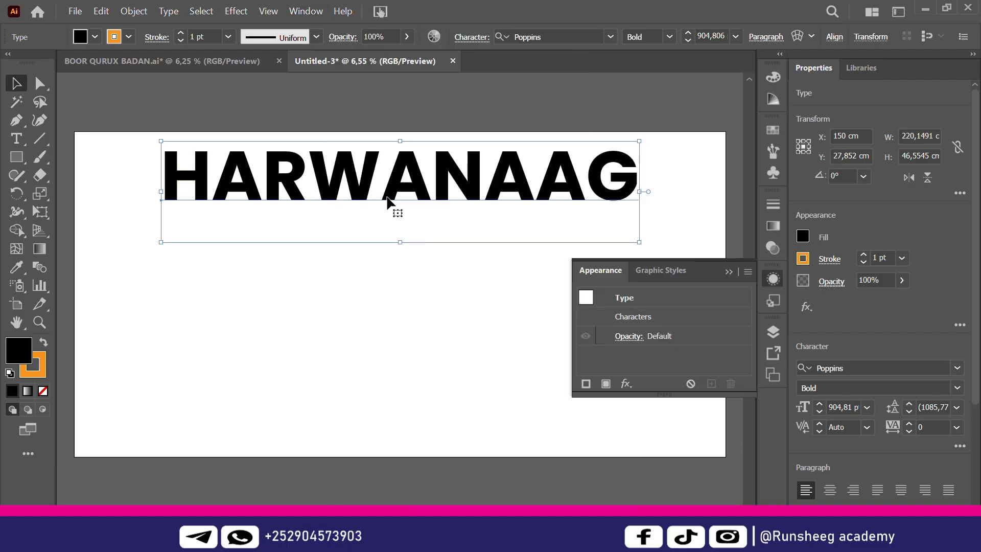
{"action": "left_click", "coordinate": [585, 385]}
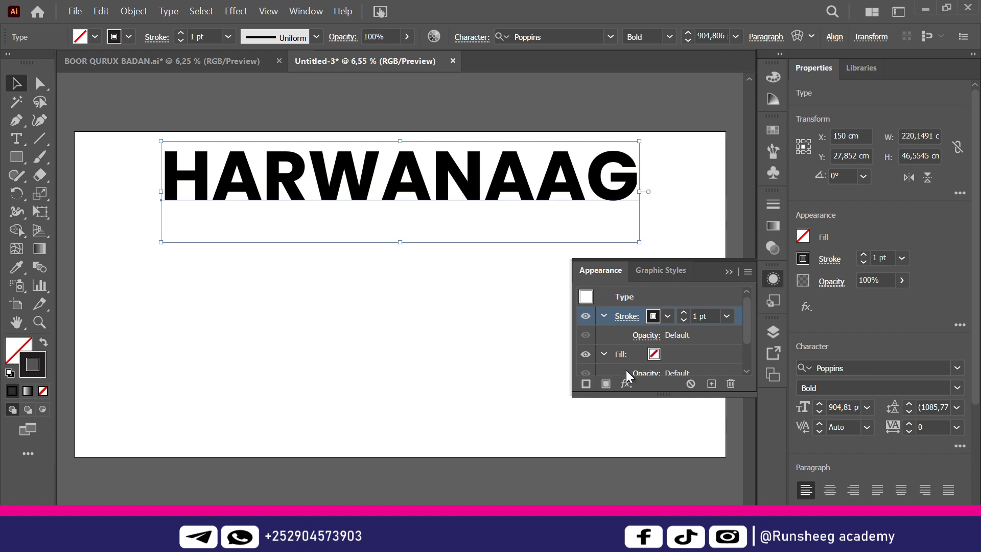
{"action": "left_click", "coordinate": [668, 314]}
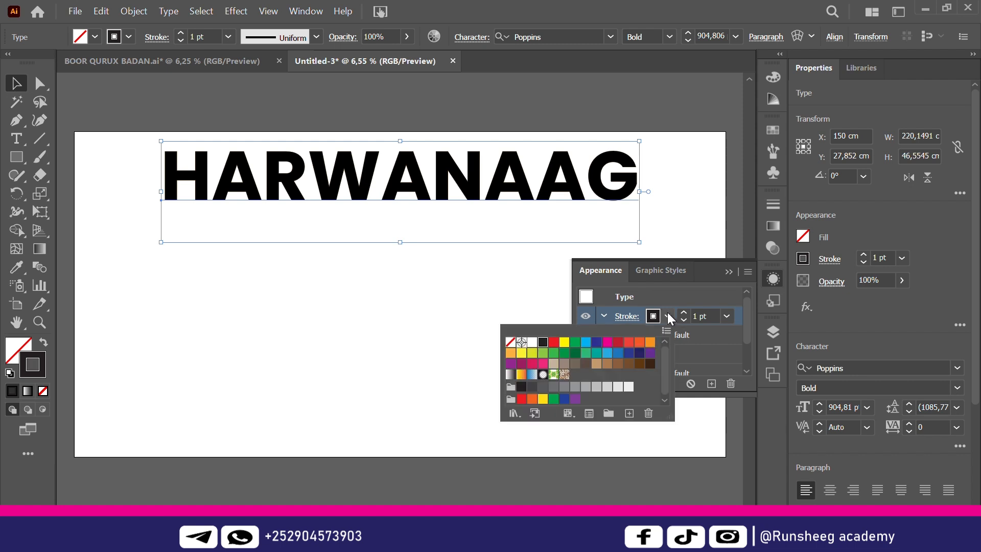
{"action": "left_click", "coordinate": [650, 344]}
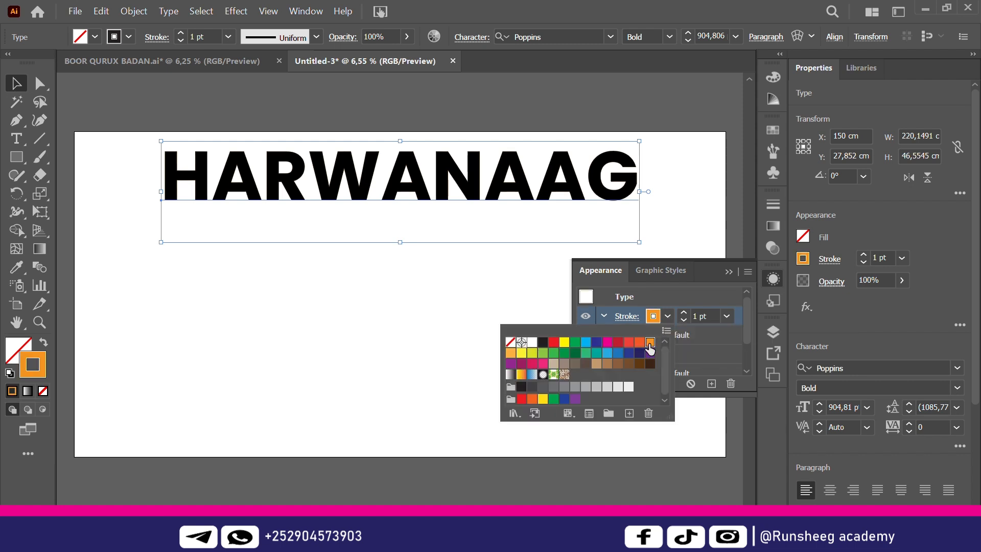
{"action": "left_click", "coordinate": [728, 315]}
{"action": "left_click", "coordinate": [728, 316]}
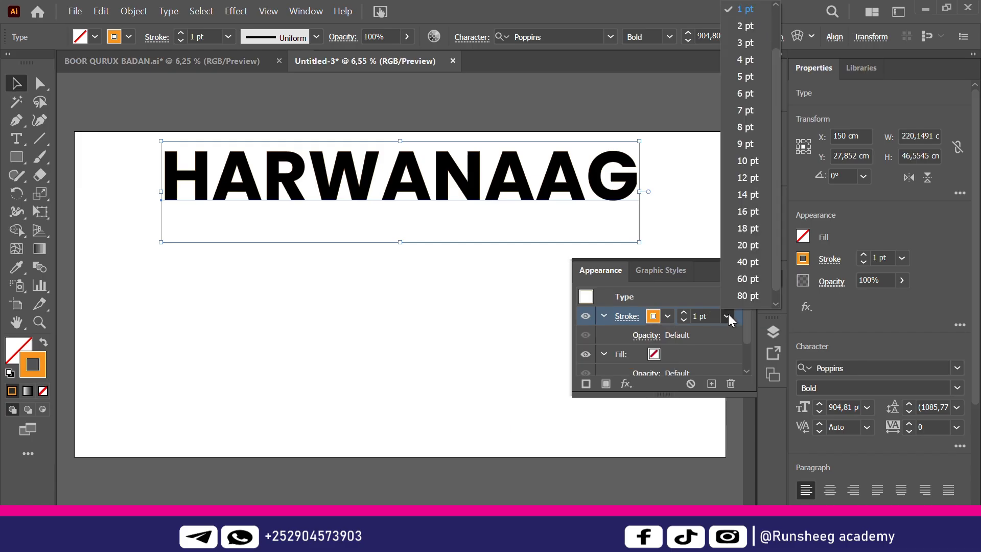
{"action": "left_click", "coordinate": [747, 129]}
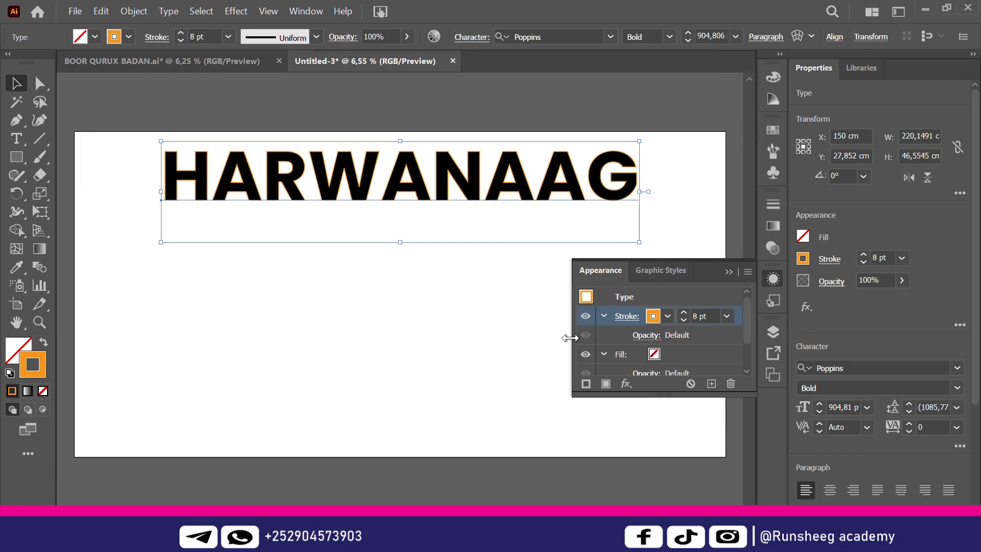
{"action": "left_click", "coordinate": [627, 382]}
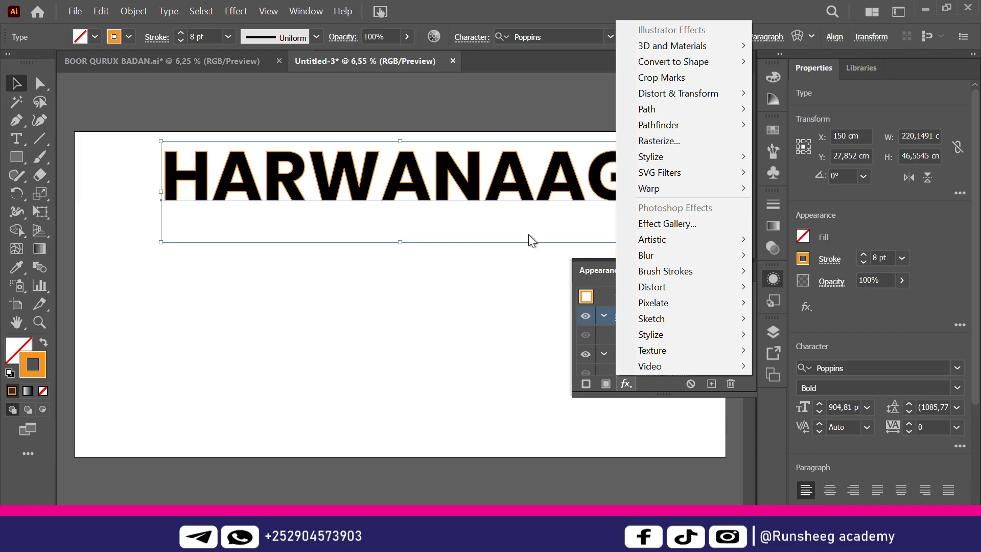
Apply an Offset Path effect to the orange outline with a 3 cm offset
{"action": "mouse_move", "coordinate": [657, 113]}
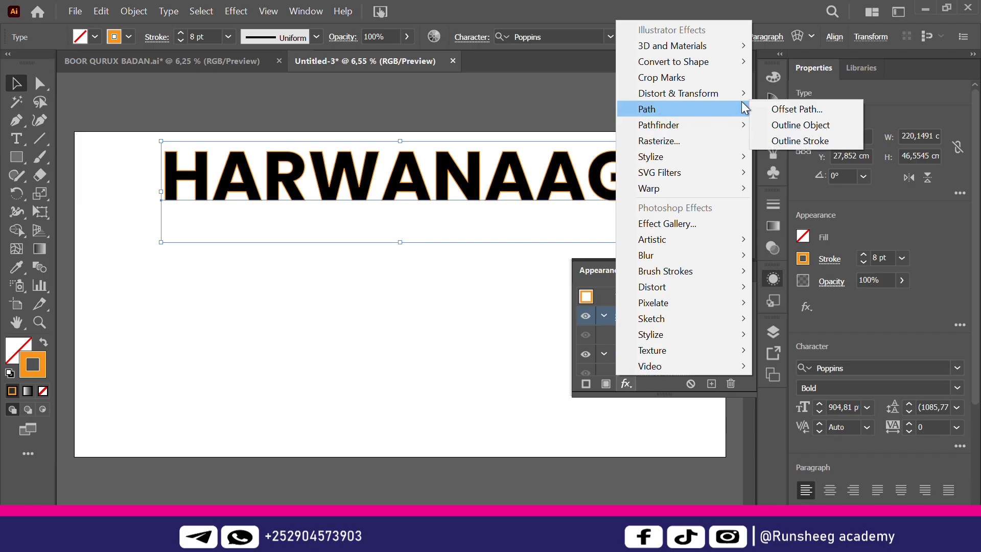
{"action": "left_click", "coordinate": [782, 109]}
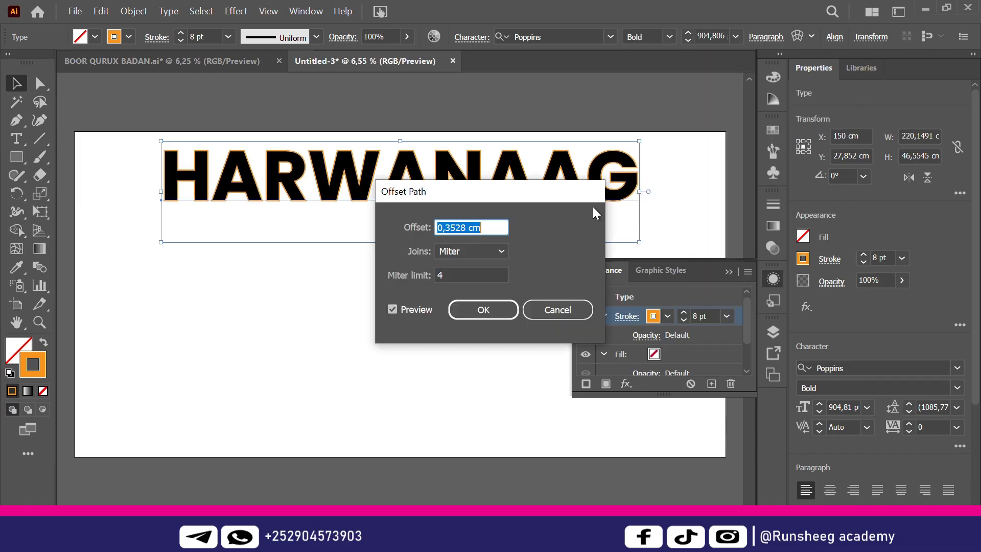
{"action": "left_click_drag", "start_coordinate": [468, 227], "coordinate": [384, 233]}
{"action": "type", "text": "3"}
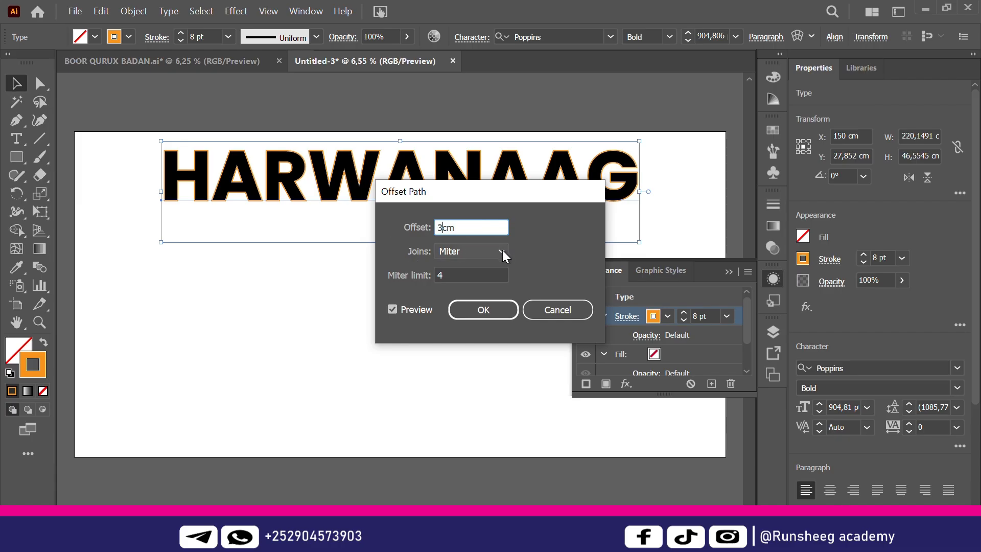
{"action": "left_click", "coordinate": [502, 250]}
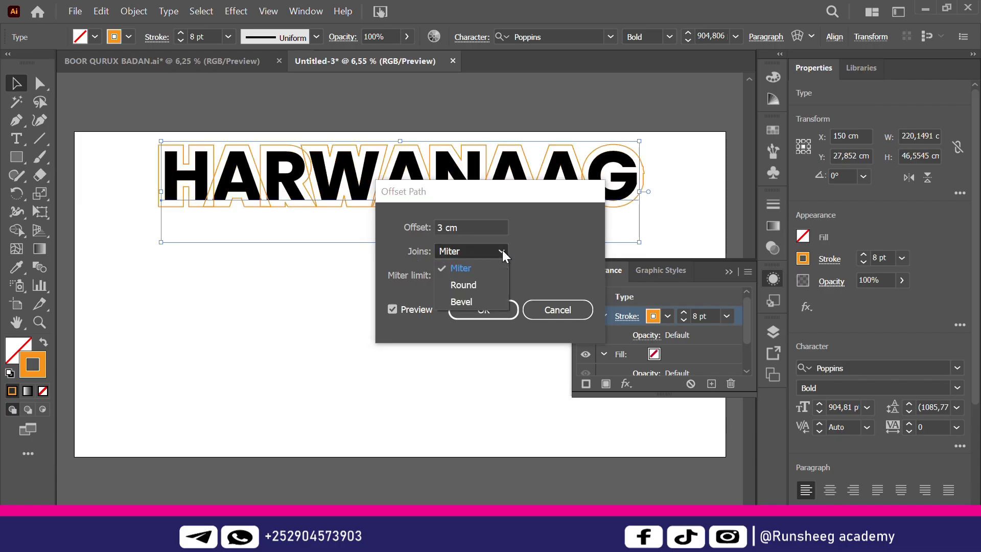
Preview round, bevel and miter joins for the offset, settling on Miter
{"action": "left_click", "coordinate": [477, 286]}
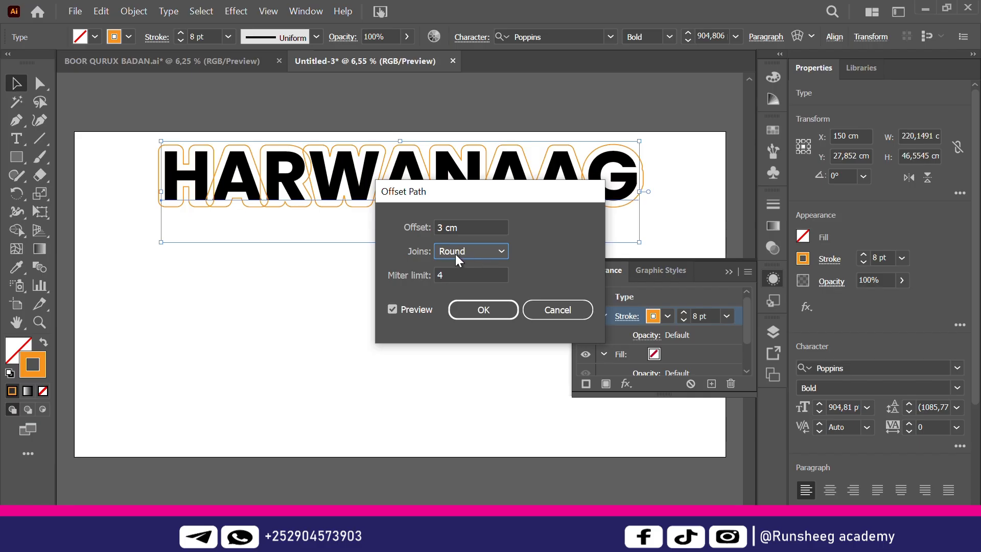
{"action": "left_click", "coordinate": [503, 251]}
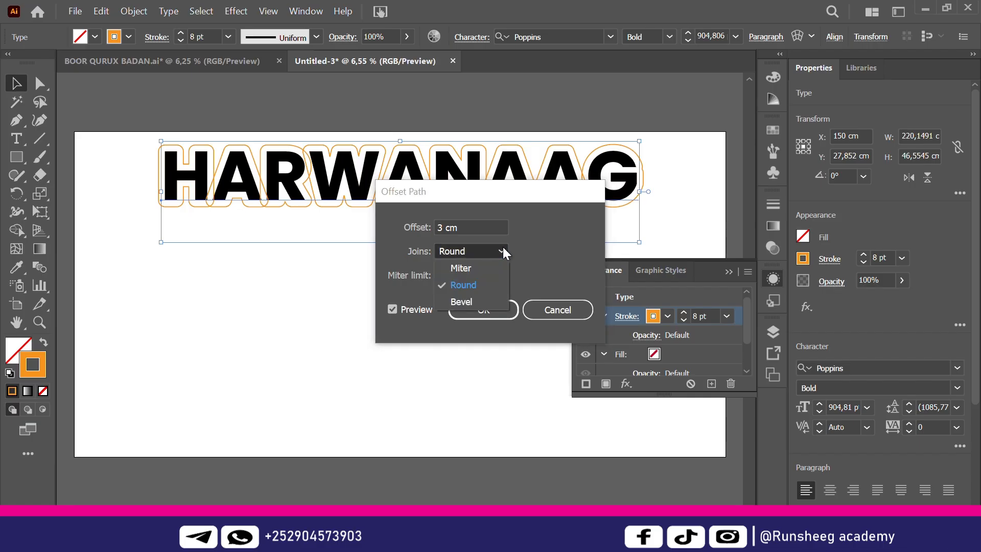
{"action": "left_click", "coordinate": [475, 271]}
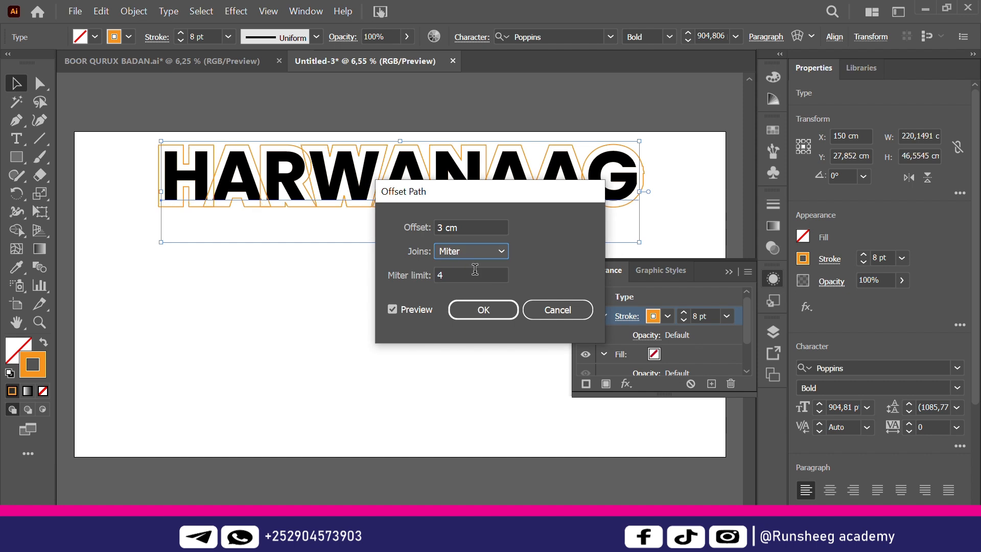
{"action": "left_click", "coordinate": [503, 250]}
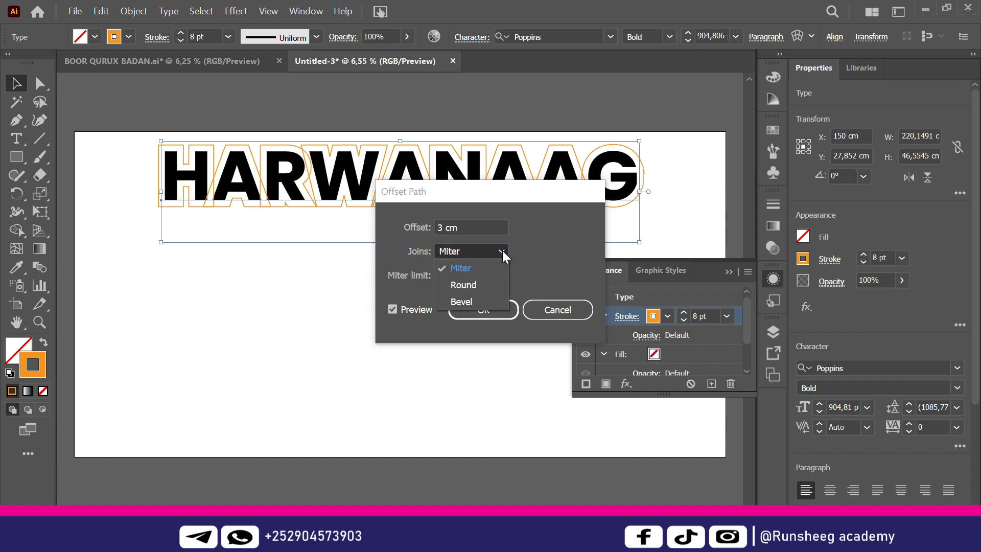
{"action": "left_click", "coordinate": [472, 303]}
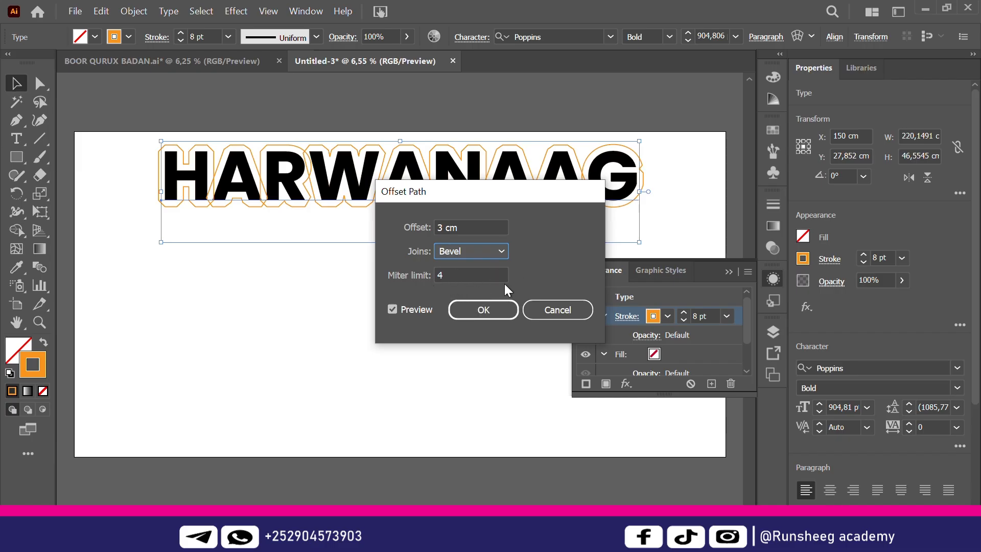
{"action": "left_click", "coordinate": [501, 252]}
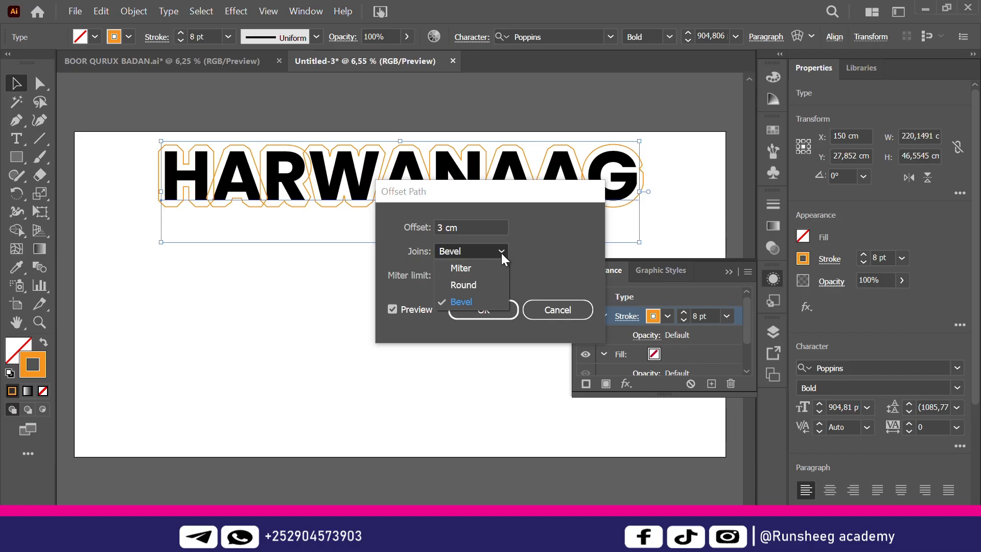
{"action": "left_click", "coordinate": [483, 268]}
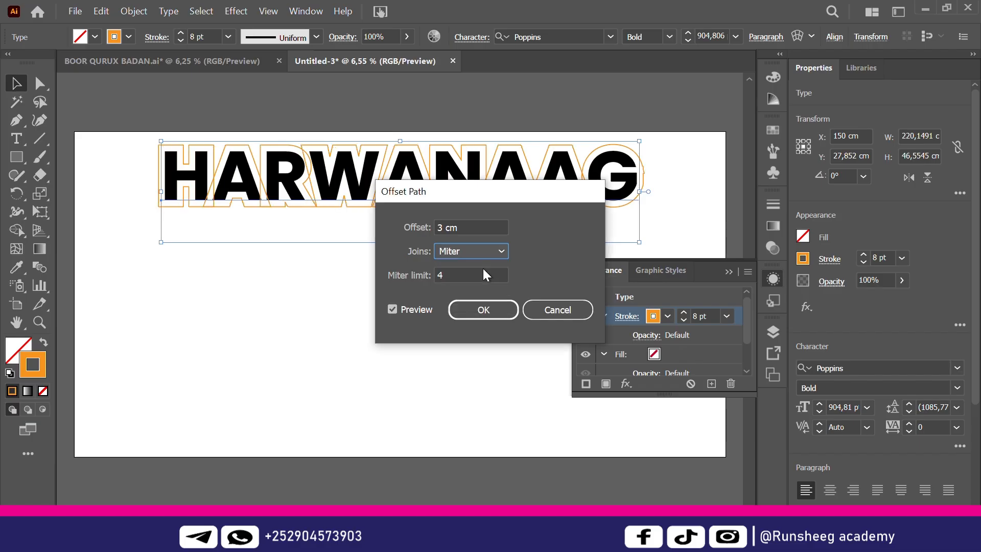
{"action": "left_click", "coordinate": [502, 250]}
{"action": "key", "text": "Escape"}
{"action": "key", "text": "Down"}
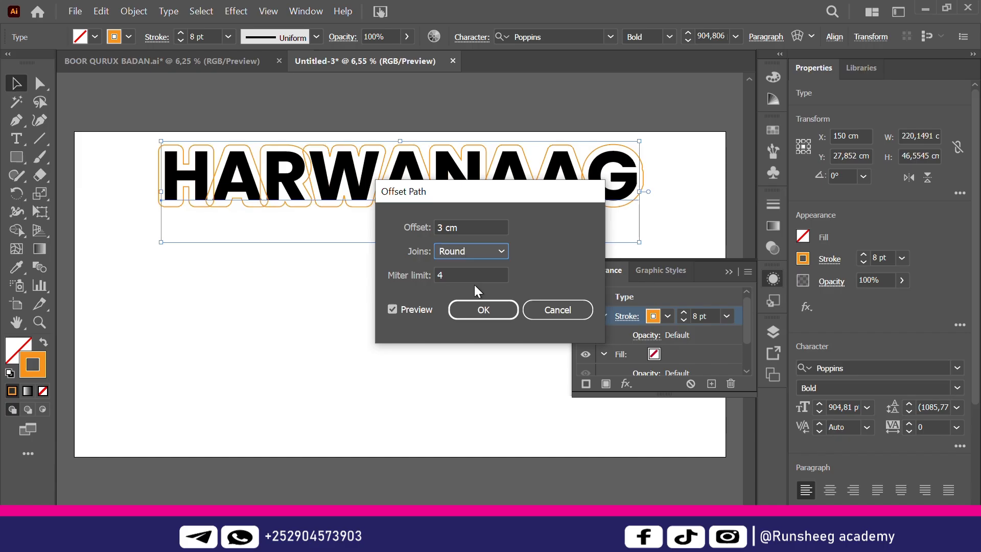
{"action": "left_click", "coordinate": [499, 249]}
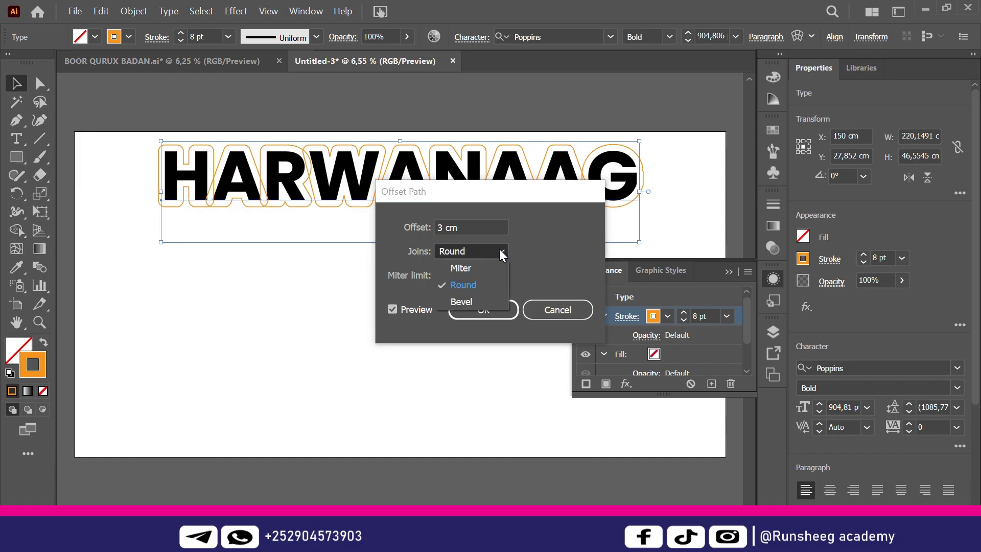
{"action": "left_click", "coordinate": [477, 301]}
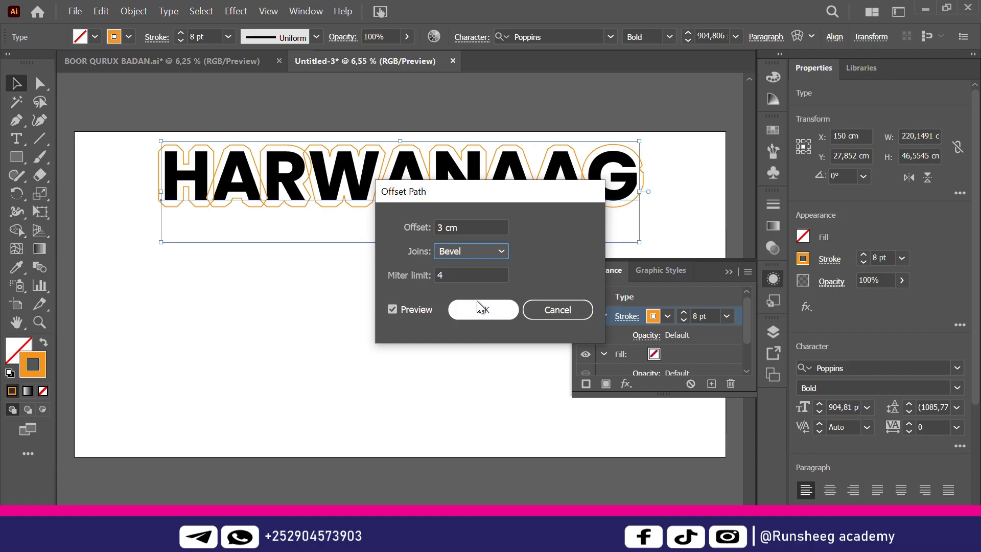
{"action": "left_click", "coordinate": [503, 251]}
{"action": "left_click", "coordinate": [473, 270]}
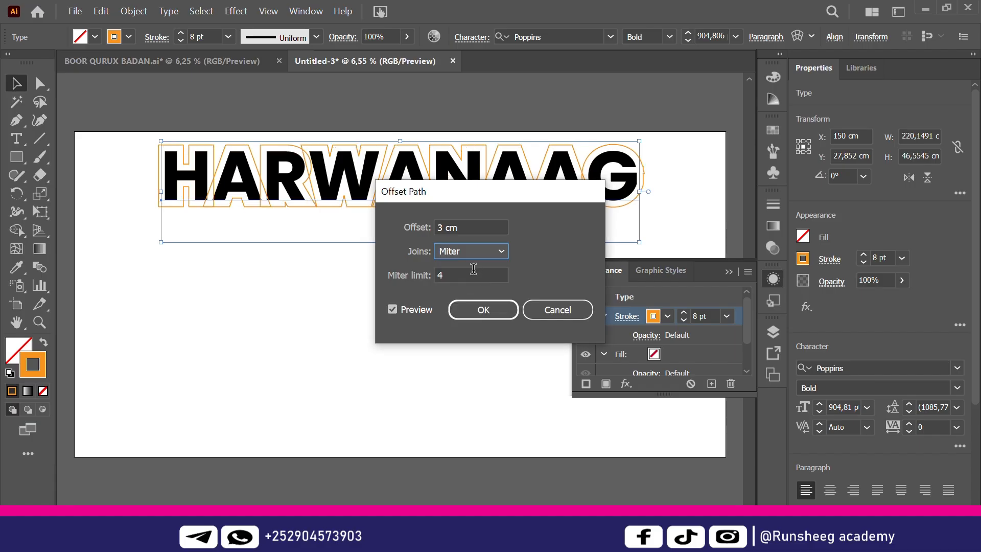
Set the miter limit to 3, apply the effect, and reselect HARWANAAG to check it
{"action": "key", "text": "Tab"}
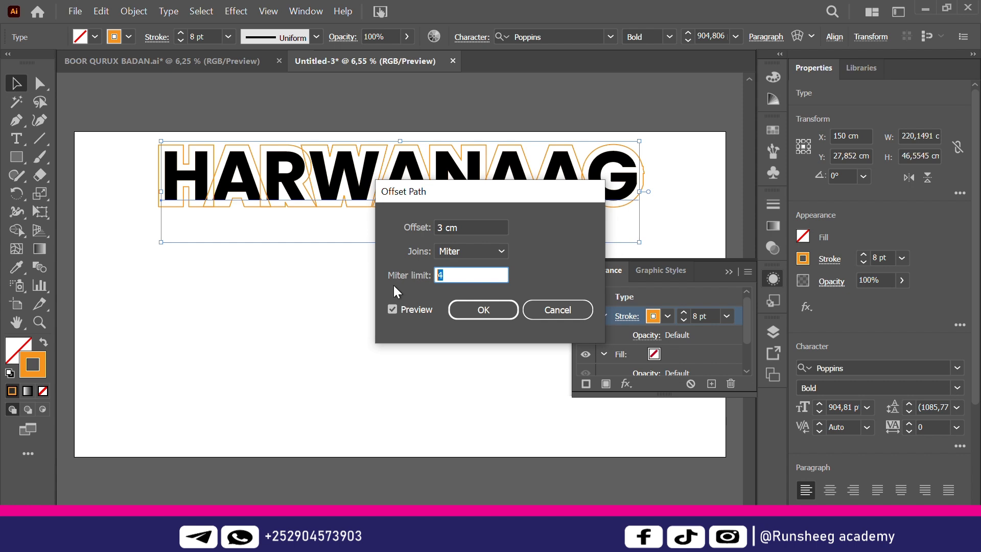
{"action": "type", "text": "3"}
{"action": "left_click", "coordinate": [498, 309]}
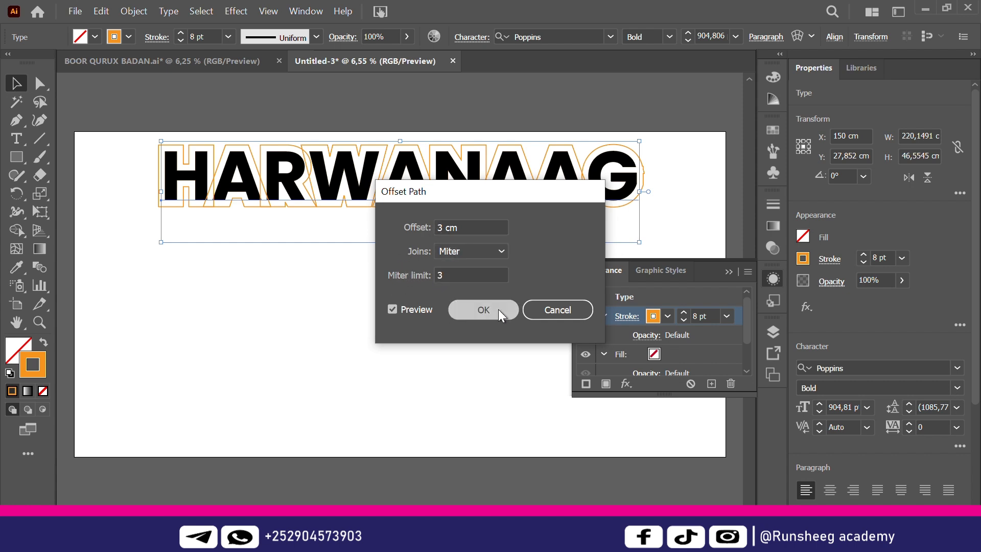
{"action": "left_click", "coordinate": [442, 371]}
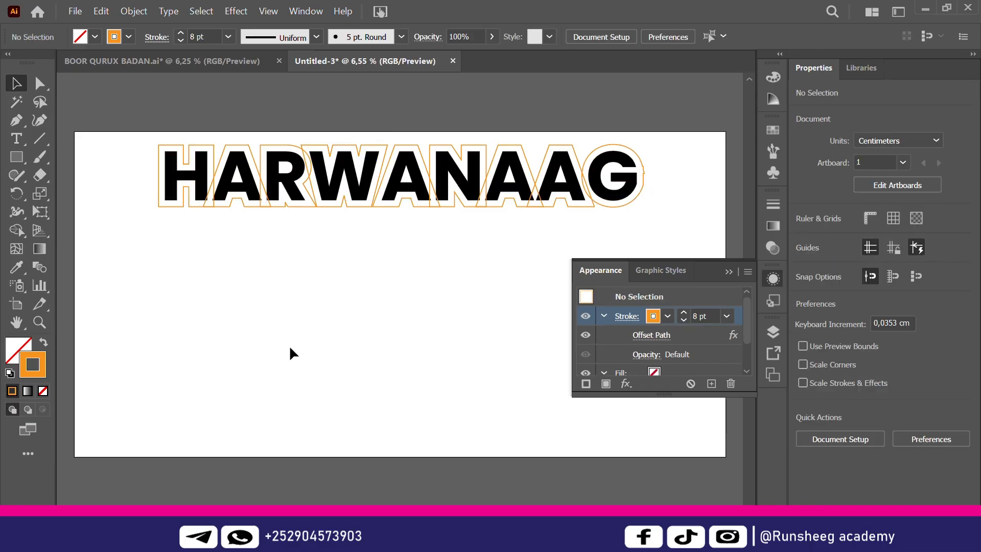
{"action": "left_click", "coordinate": [470, 175]}
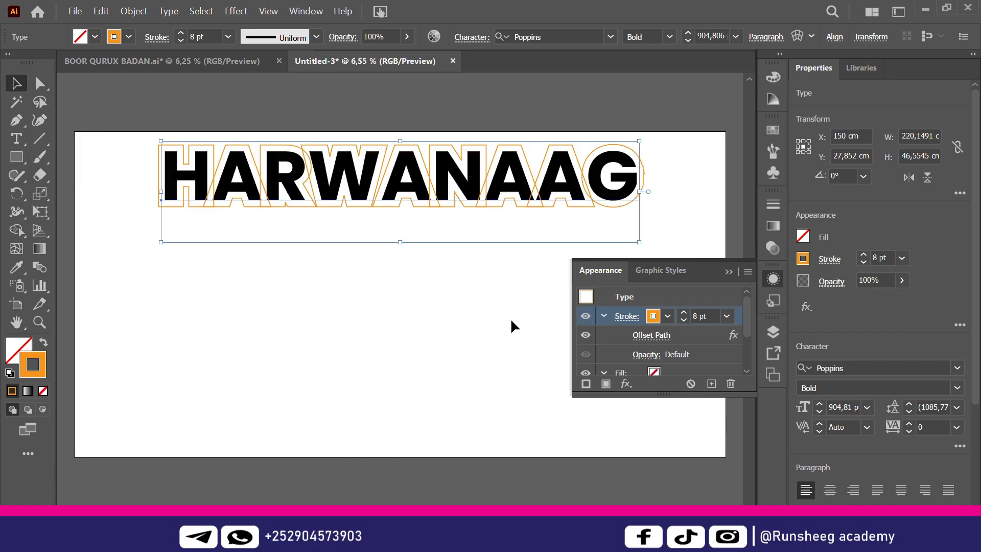
Add Pathfinder > Add after the offset path, collapse the Appearance panel, and deselect
{"action": "left_click", "coordinate": [628, 386]}
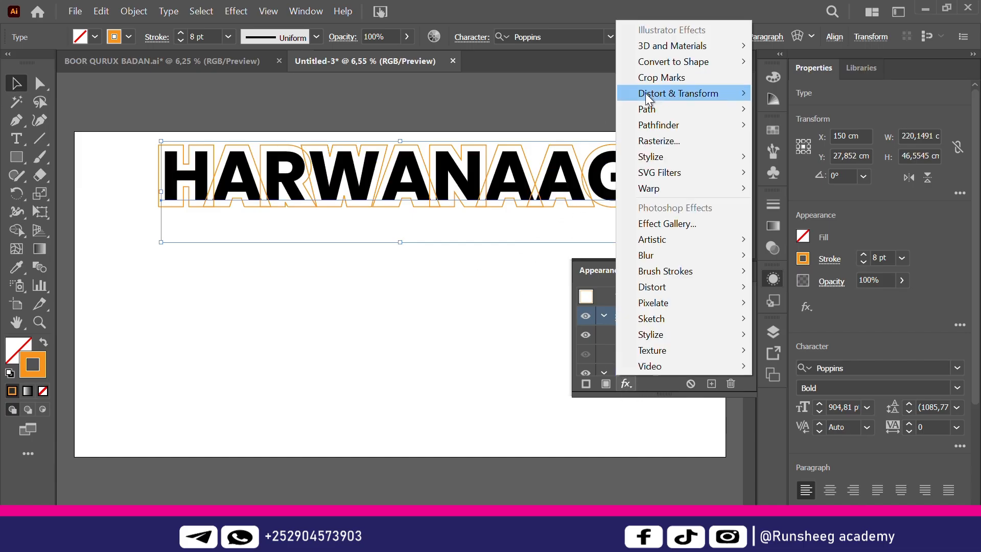
{"action": "mouse_move", "coordinate": [681, 128]}
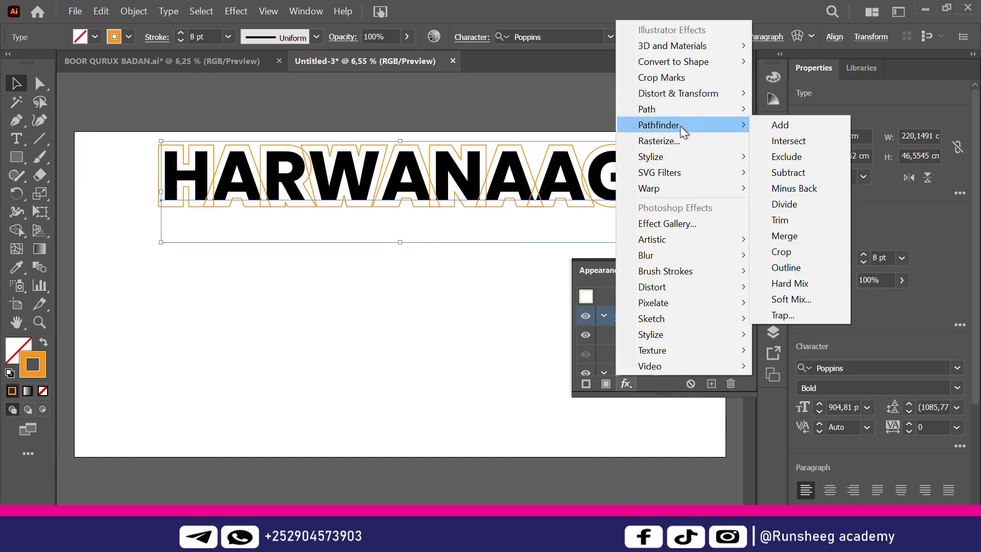
{"action": "left_click", "coordinate": [786, 126]}
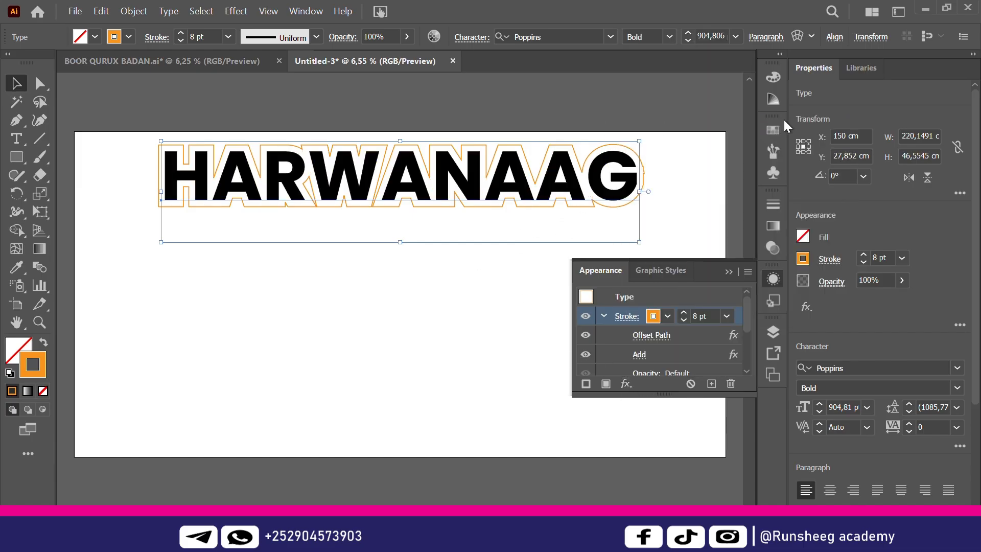
{"action": "left_click", "coordinate": [729, 270]}
{"action": "left_click", "coordinate": [496, 304]}
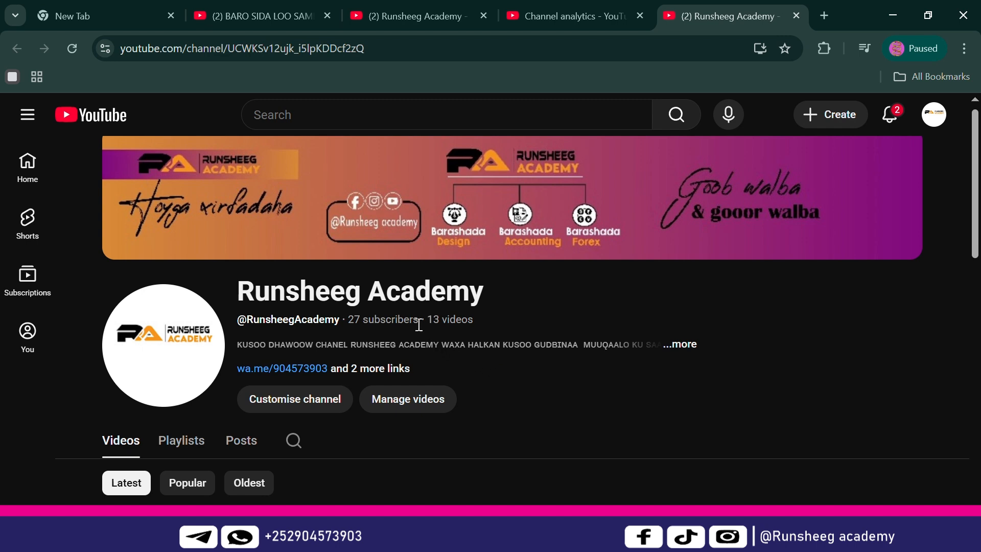
Highlight the 27-subscriber count, browse the channel's videos, and open the '...more' About dialog
{"action": "left_click_drag", "start_coordinate": [418, 320], "coordinate": [353, 323]}
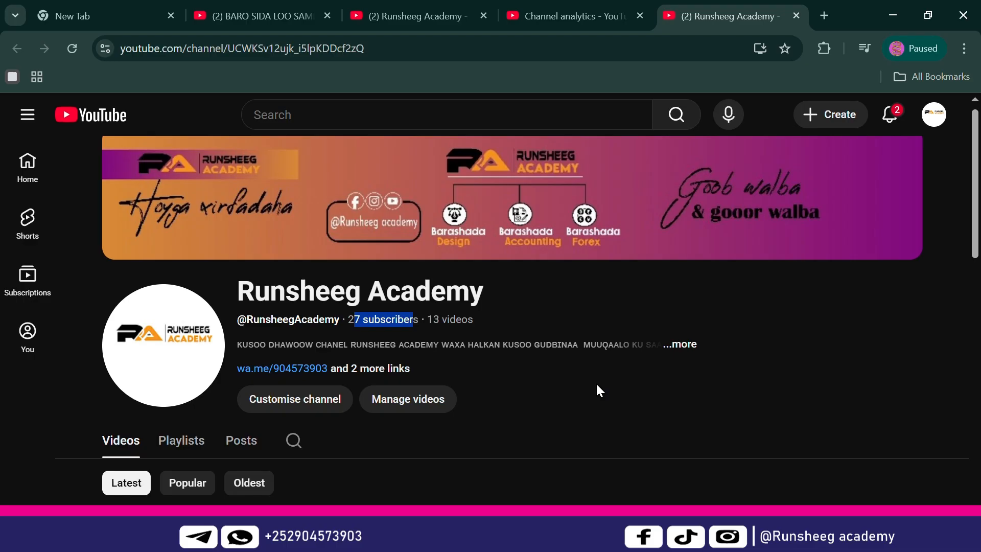
{"action": "scroll", "coordinate": [597, 384], "scroll_direction": "down", "scroll_amount": 1}
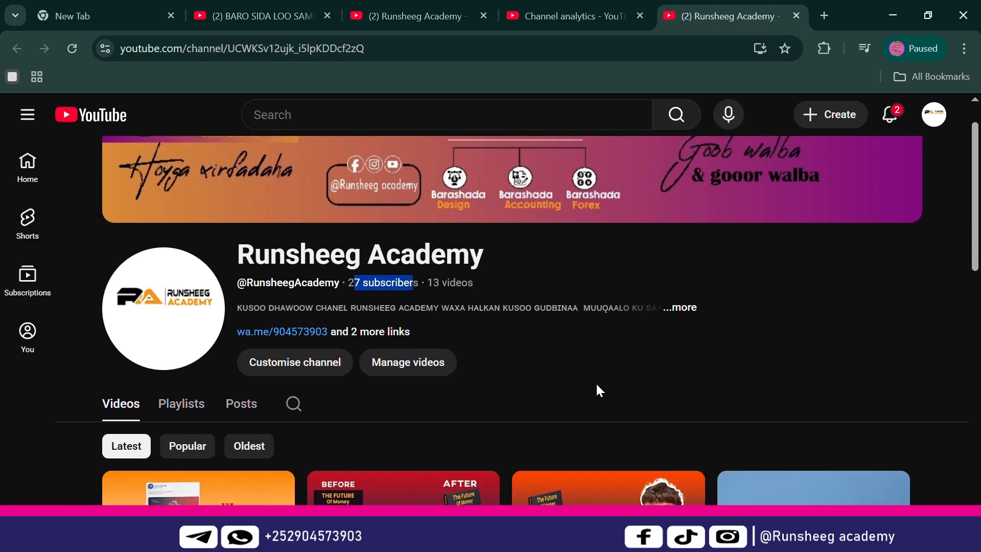
{"action": "scroll", "coordinate": [597, 385], "scroll_direction": "up", "scroll_amount": 1}
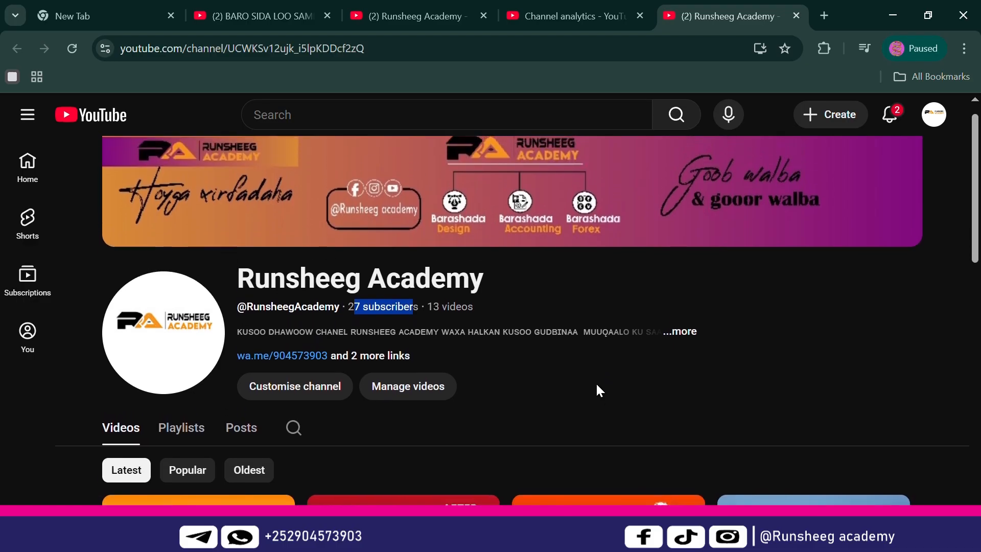
{"action": "scroll", "coordinate": [599, 390], "scroll_direction": "down", "scroll_amount": 3}
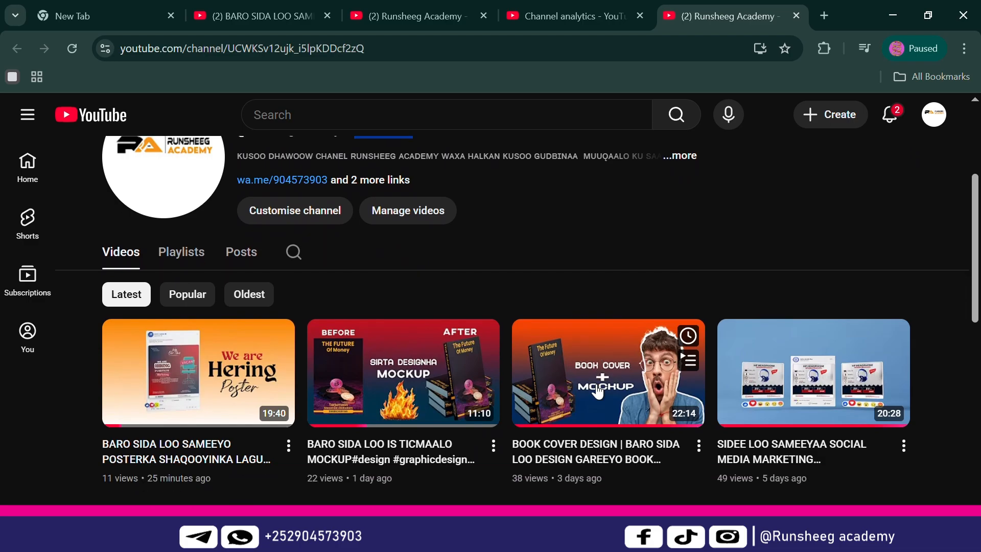
{"action": "scroll", "coordinate": [598, 388], "scroll_direction": "up", "scroll_amount": 2}
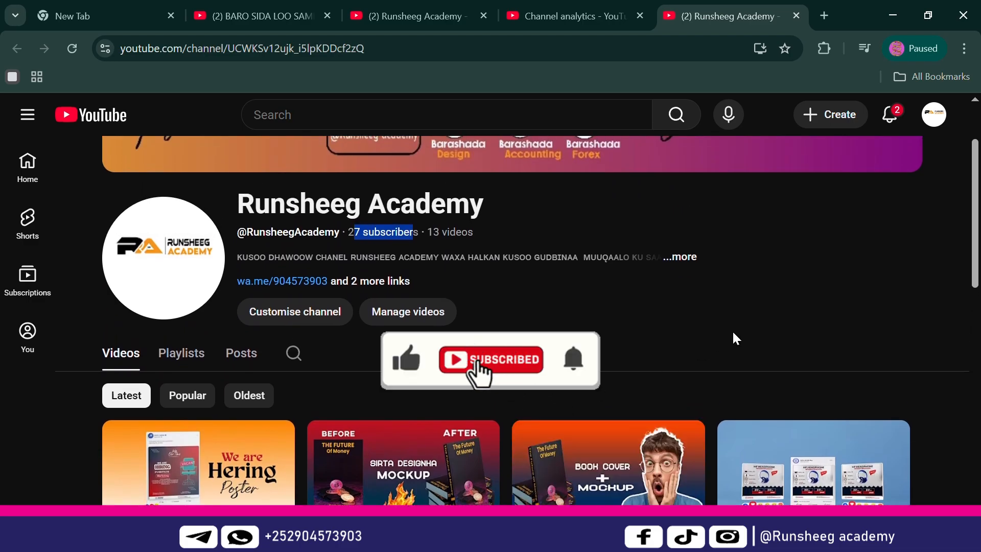
{"action": "scroll", "coordinate": [732, 329], "scroll_direction": "up", "scroll_amount": 2}
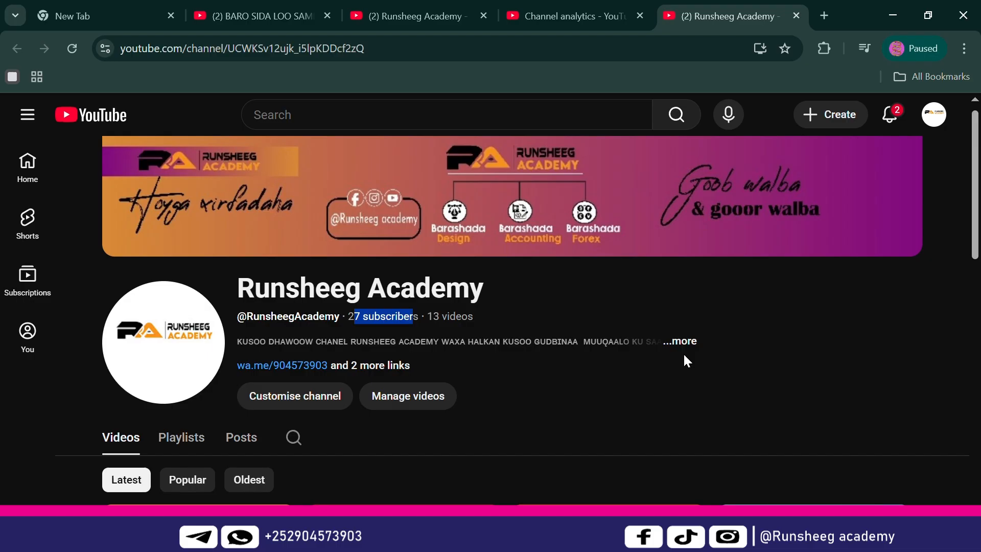
{"action": "left_click", "coordinate": [681, 345]}
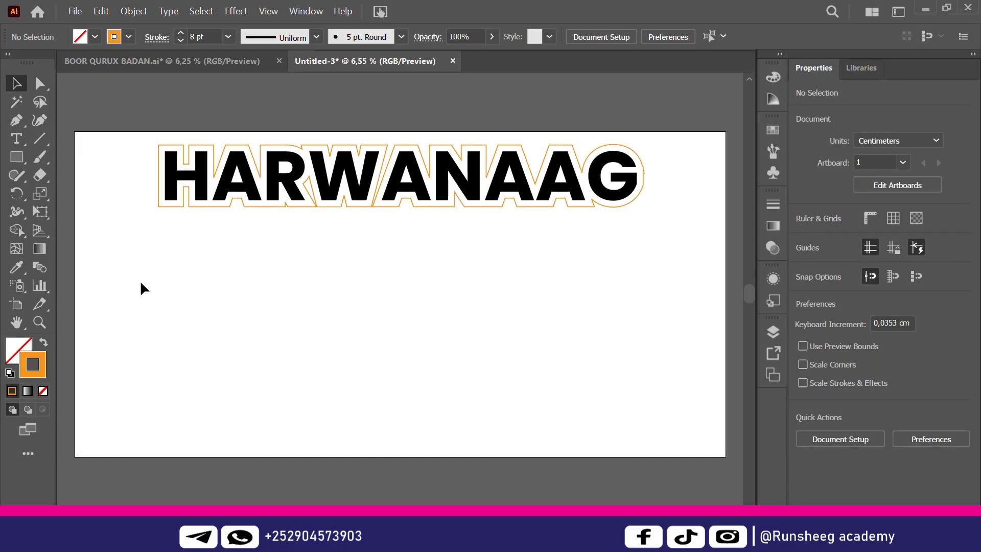
Type RESTAURANT&CAFATERIA below the title and scale it up to about 316 pt
{"action": "left_click", "coordinate": [17, 138]}
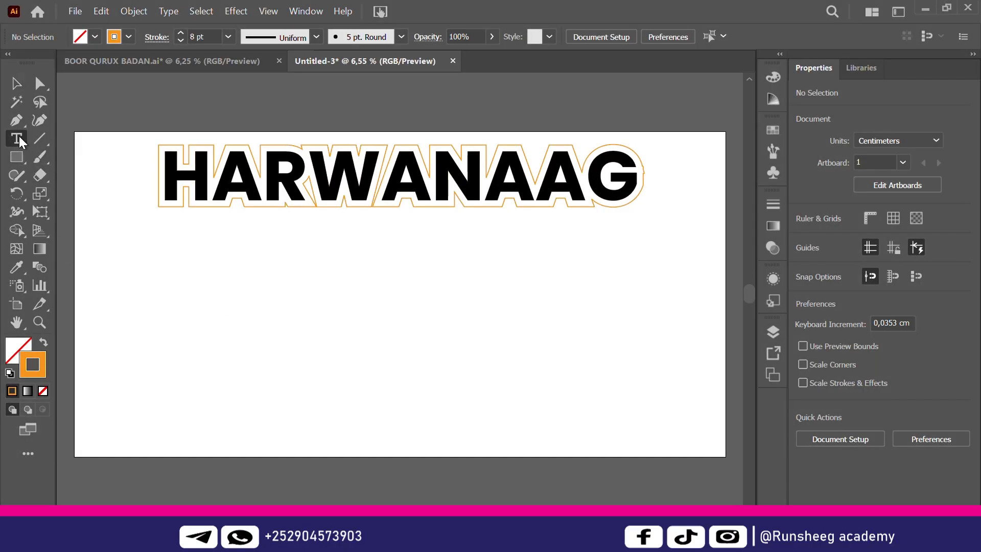
{"action": "left_click", "coordinate": [247, 248]}
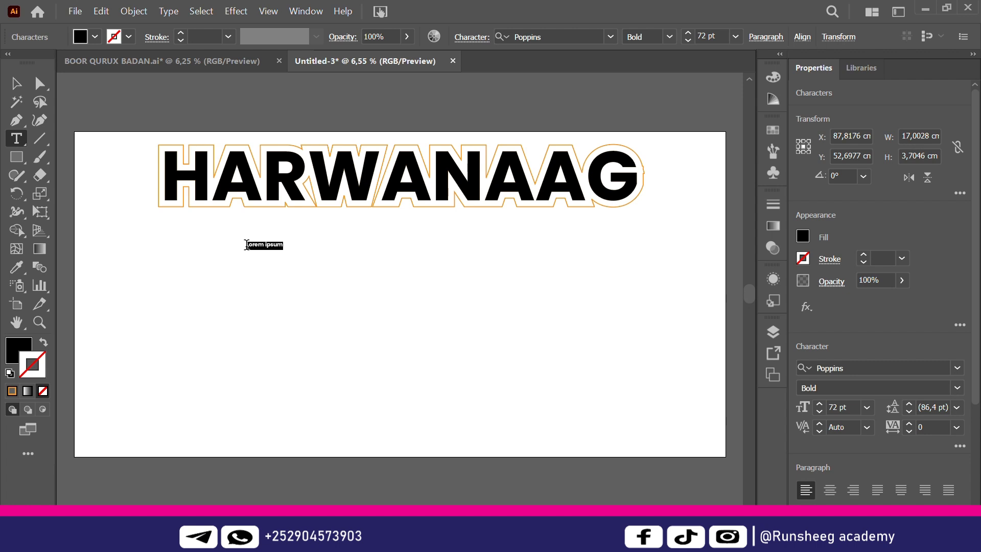
{"action": "type", "text": "B"}
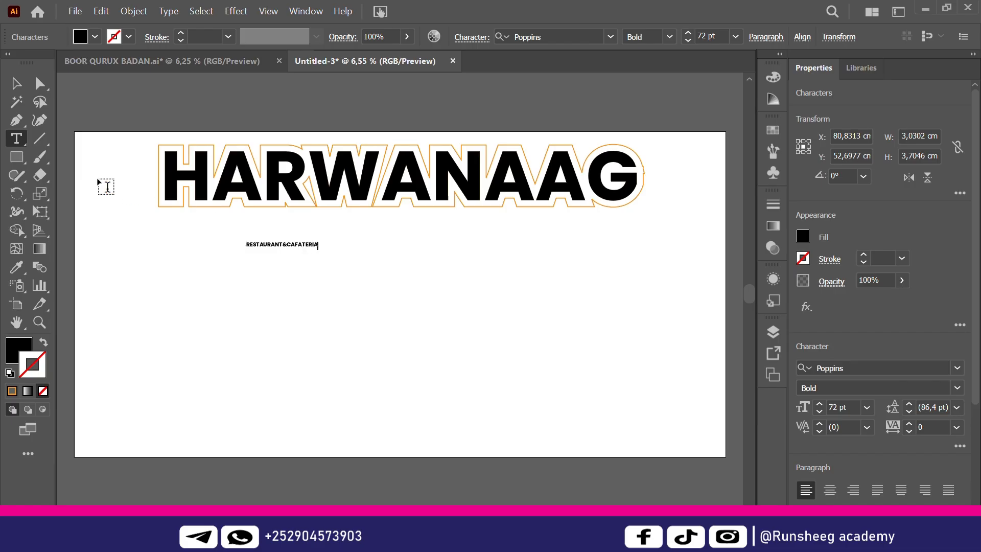
{"action": "left_click", "coordinate": [16, 83]}
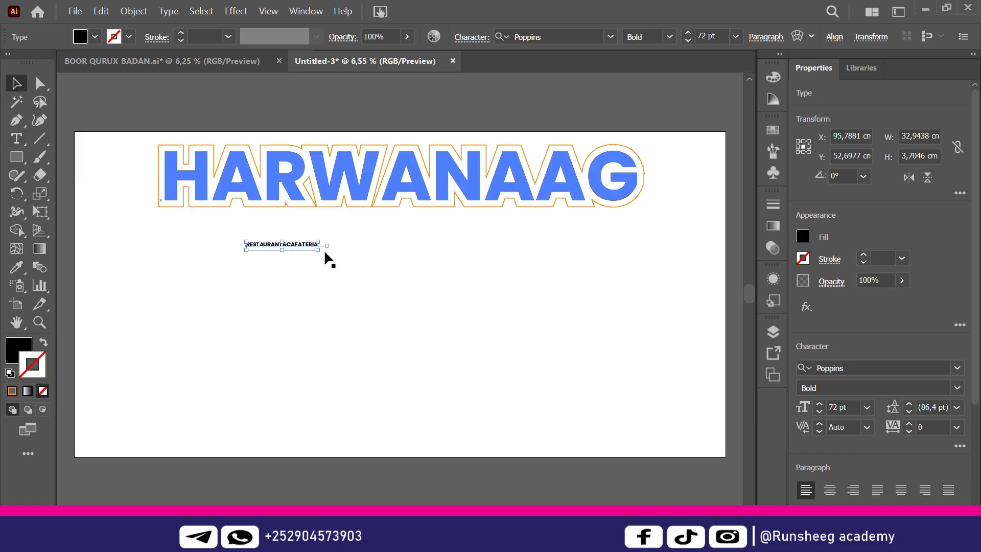
{"action": "left_click_drag", "start_coordinate": [318, 249], "coordinate": [562, 341]}
Move the subtitle just under HARWANAAG and change its font to Nayuki
{"action": "left_click_drag", "start_coordinate": [479, 255], "coordinate": [474, 237]}
{"action": "double_click", "coordinate": [474, 237]}
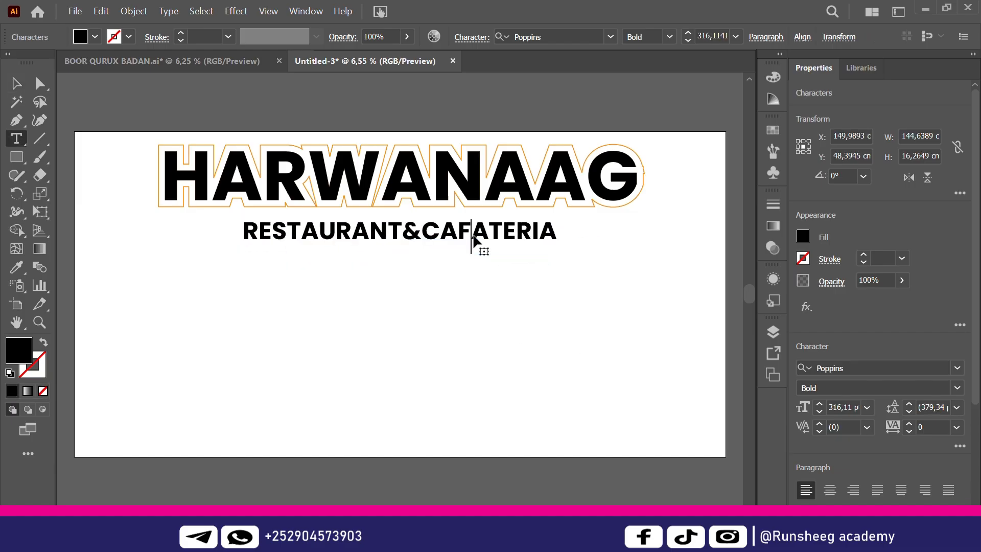
{"action": "key", "text": "ctrl+a"}
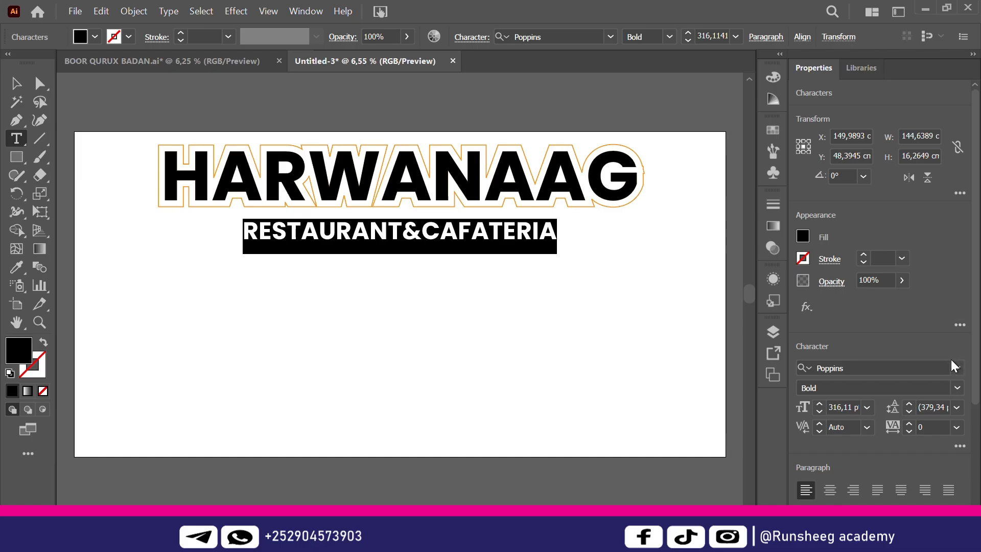
{"action": "left_click", "coordinate": [956, 369]}
{"action": "left_click", "coordinate": [956, 369]}
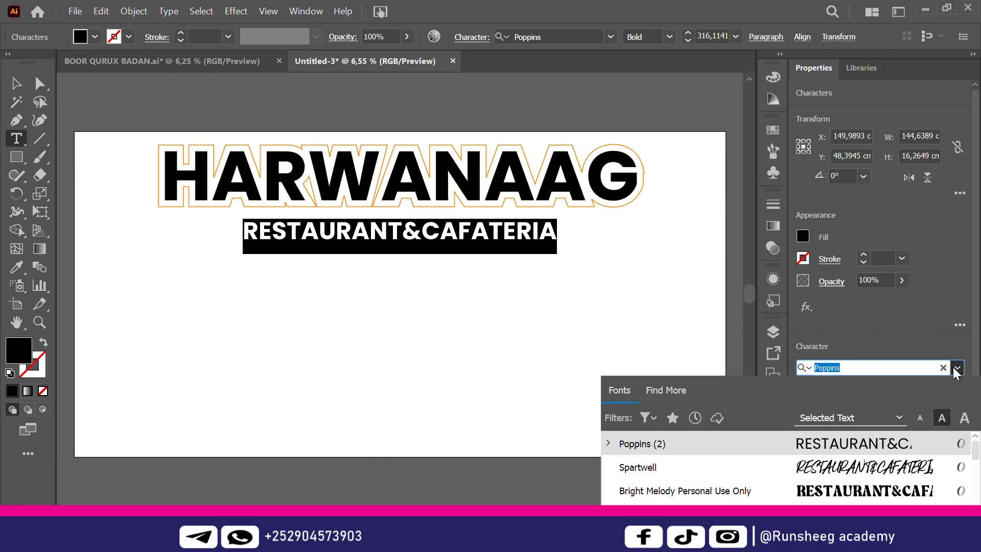
{"action": "type", "text": "PO"}
{"action": "key", "text": "BackSpace"}
{"action": "key", "text": "BackSpace"}
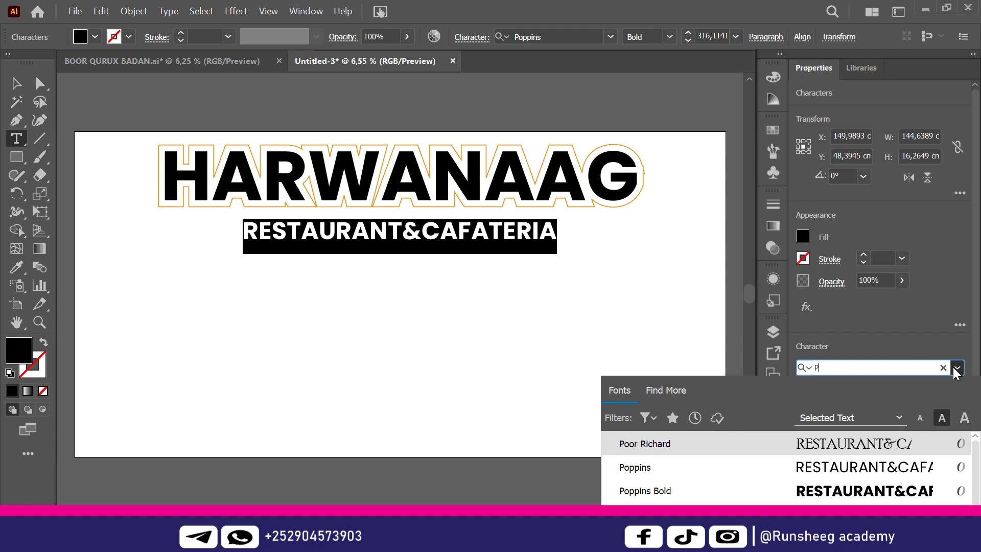
{"action": "type", "text": "N"}
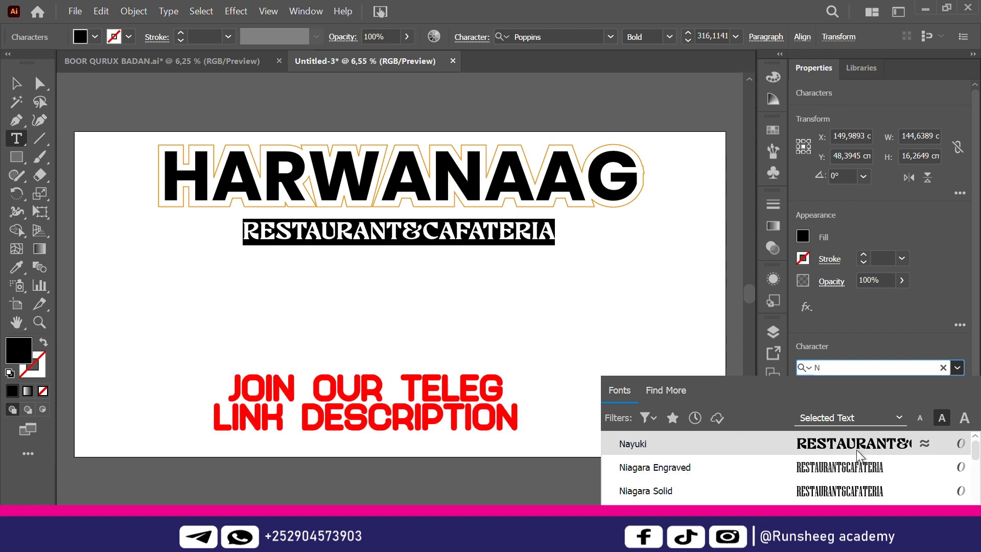
{"action": "left_click", "coordinate": [855, 450]}
{"action": "key", "text": "Return"}
{"action": "key", "text": "Escape"}
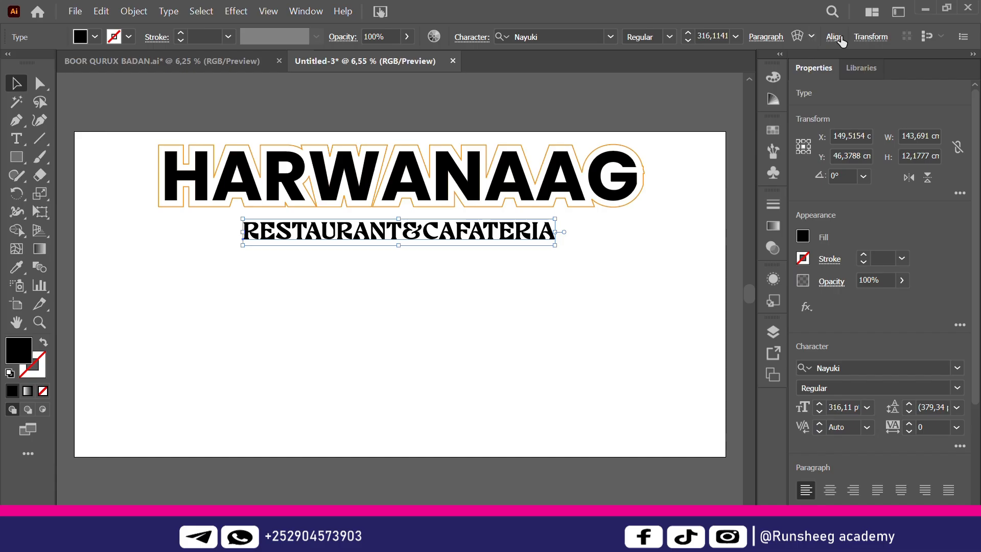
Centre the subtitle horizontally on the artboard and deselect it
{"action": "left_click", "coordinate": [838, 37]}
{"action": "left_click", "coordinate": [700, 80]}
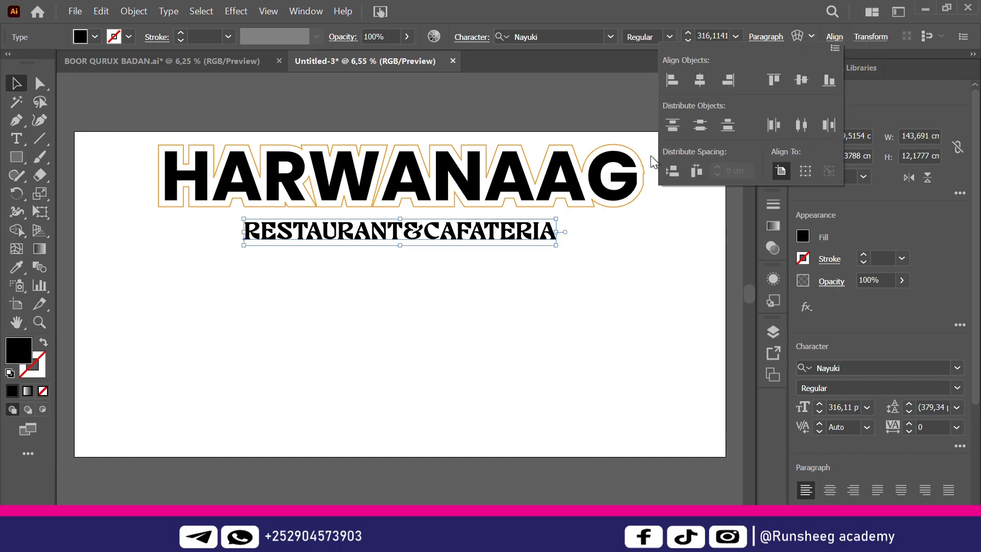
{"action": "left_click", "coordinate": [605, 323]}
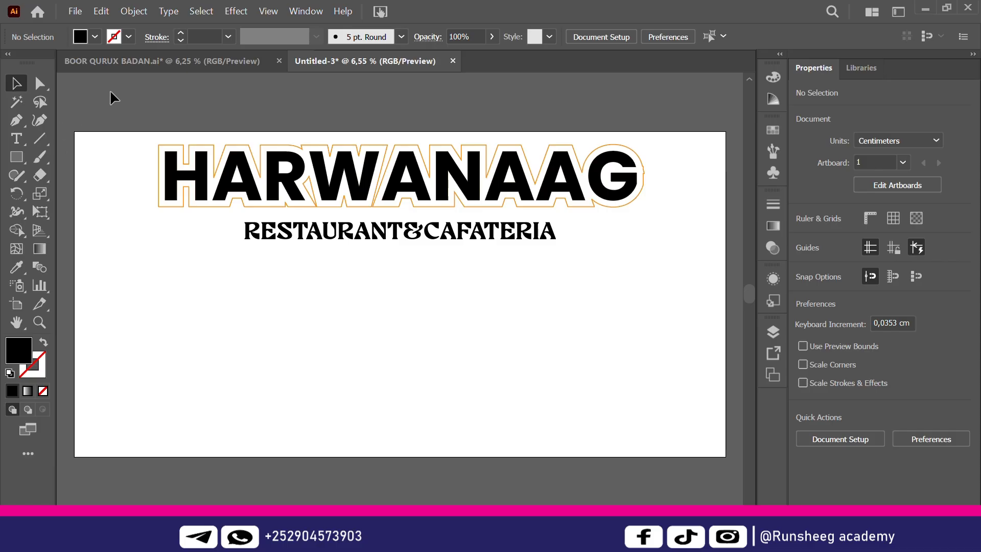
Draw a horizontal line right of the subtitle and give it a black stroke
{"action": "left_click", "coordinate": [38, 141]}
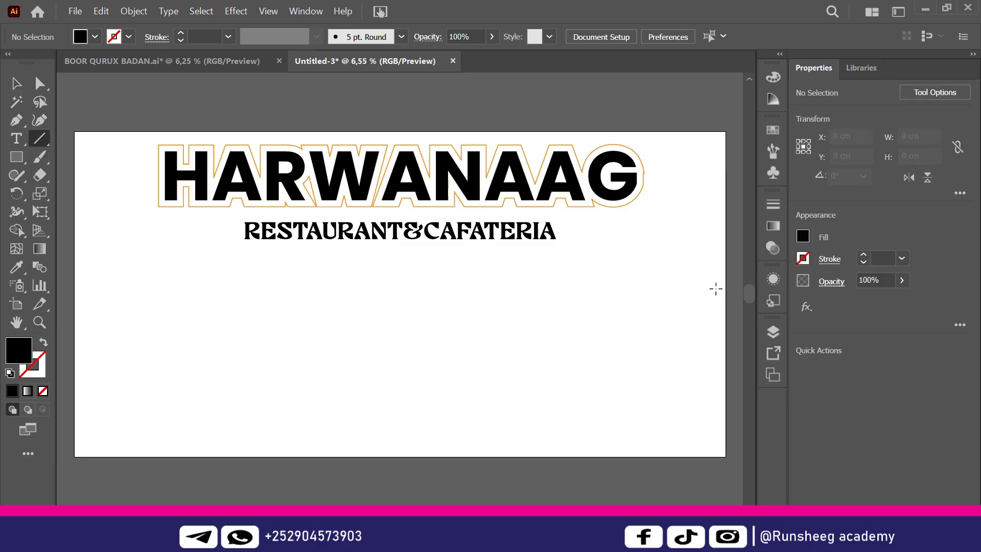
{"action": "left_click_drag", "start_coordinate": [563, 230], "coordinate": [634, 230]}
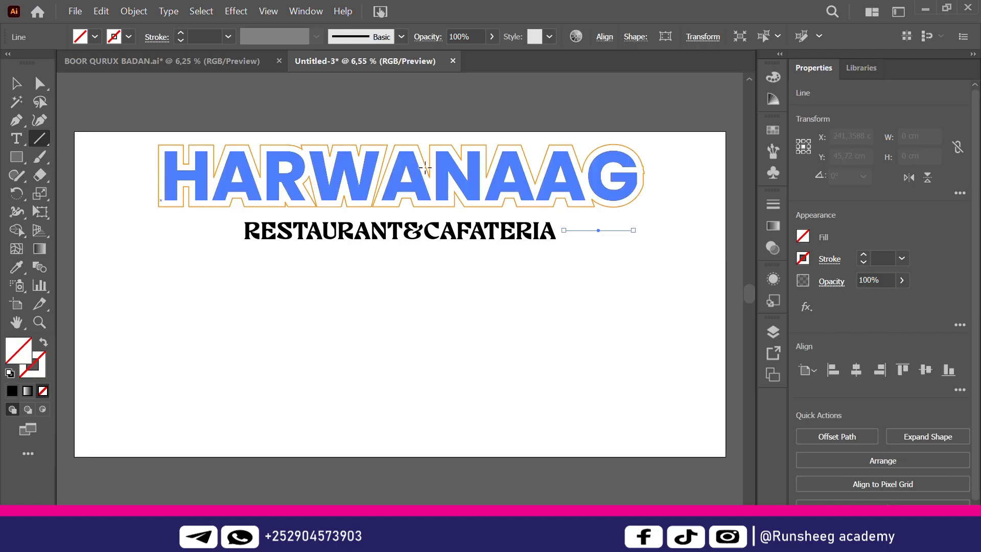
{"action": "left_click", "coordinate": [228, 37]}
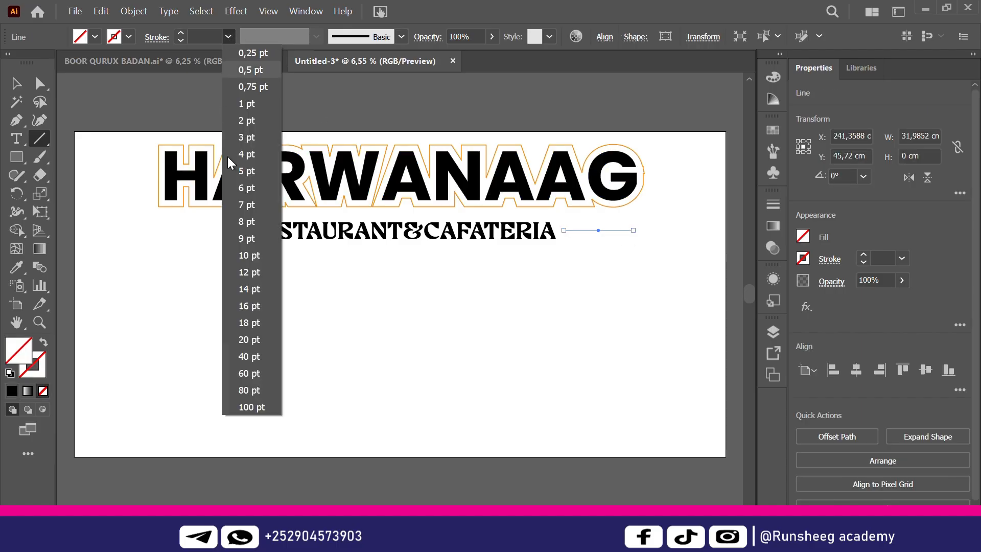
{"action": "left_click", "coordinate": [247, 390]}
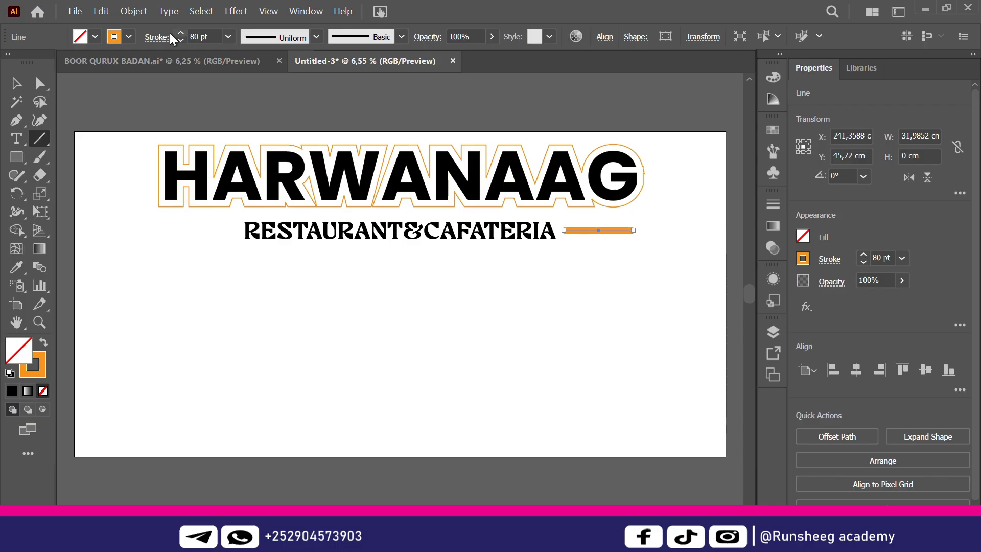
{"action": "left_click", "coordinate": [130, 36]}
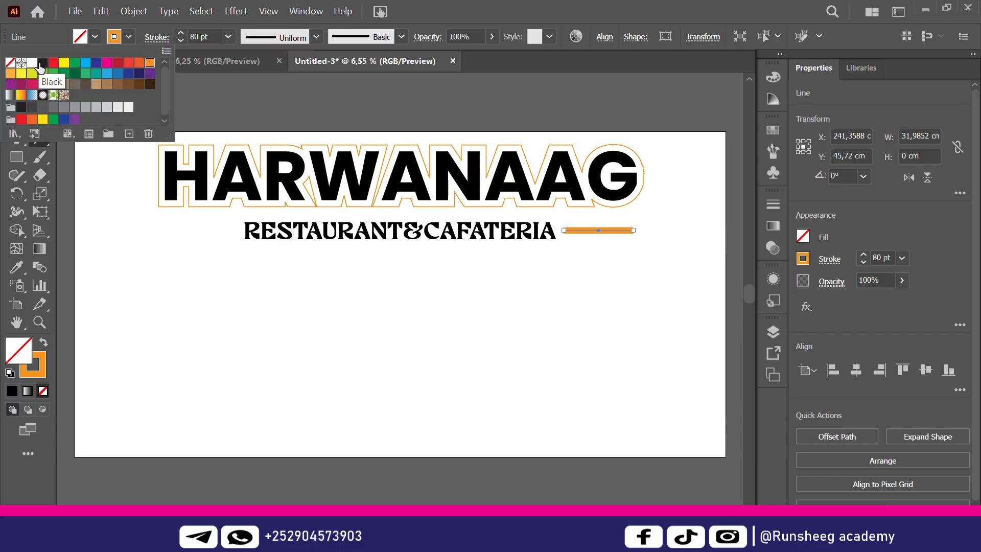
{"action": "left_click", "coordinate": [42, 66]}
{"action": "left_click", "coordinate": [79, 228]}
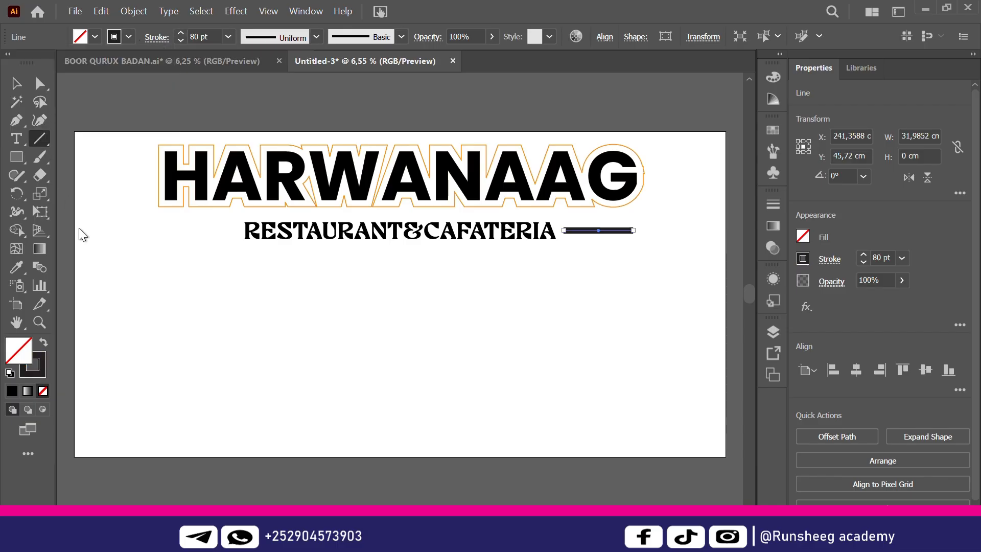
Set the line's stroke to 40 pt with tapering Width Profile 4, then deselect
{"action": "left_click", "coordinate": [228, 37]}
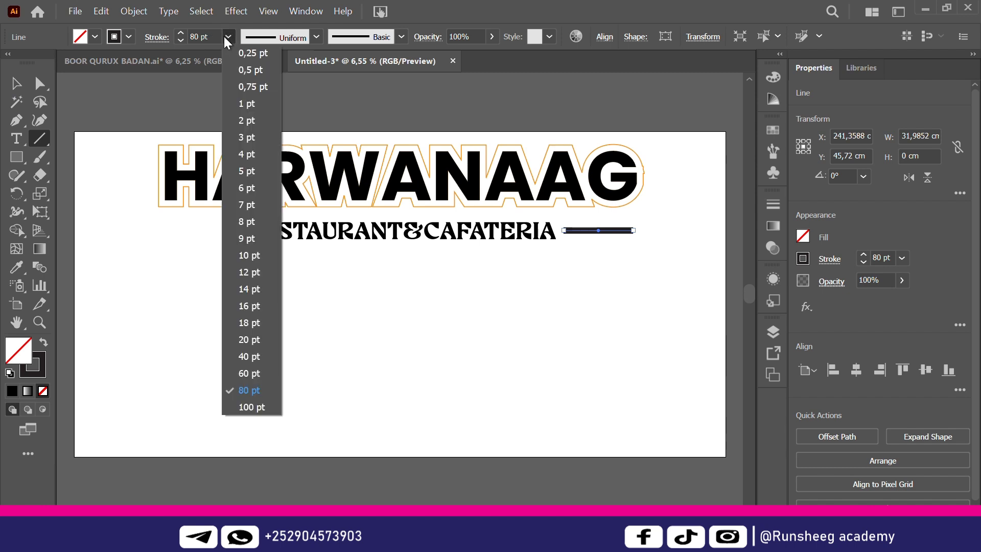
{"action": "left_click", "coordinate": [246, 356]}
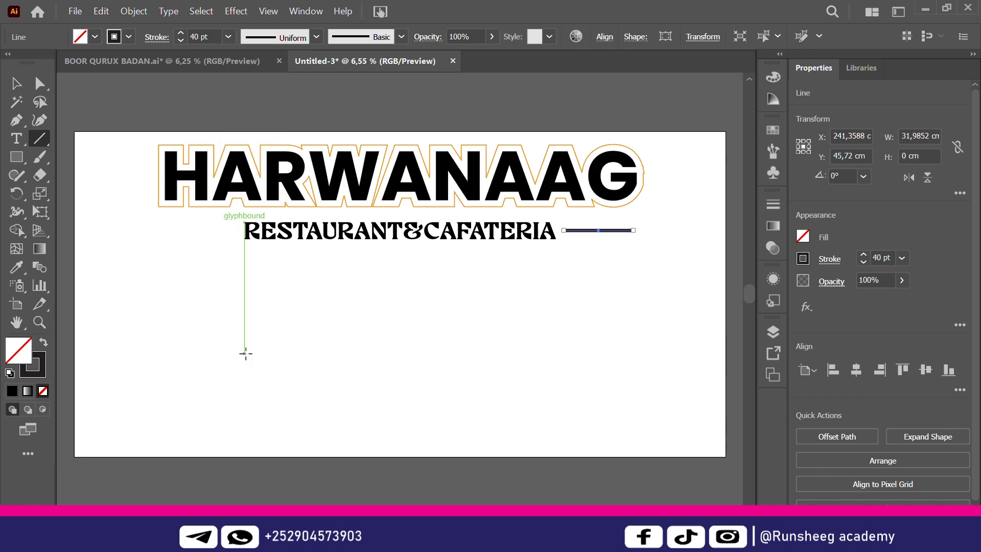
{"action": "left_click", "coordinate": [316, 37]}
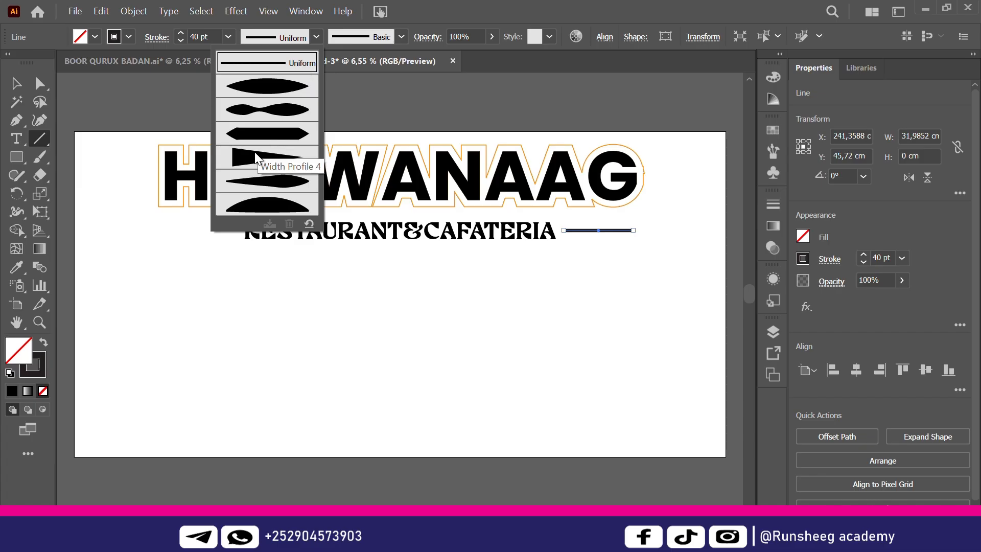
{"action": "left_click", "coordinate": [253, 155]}
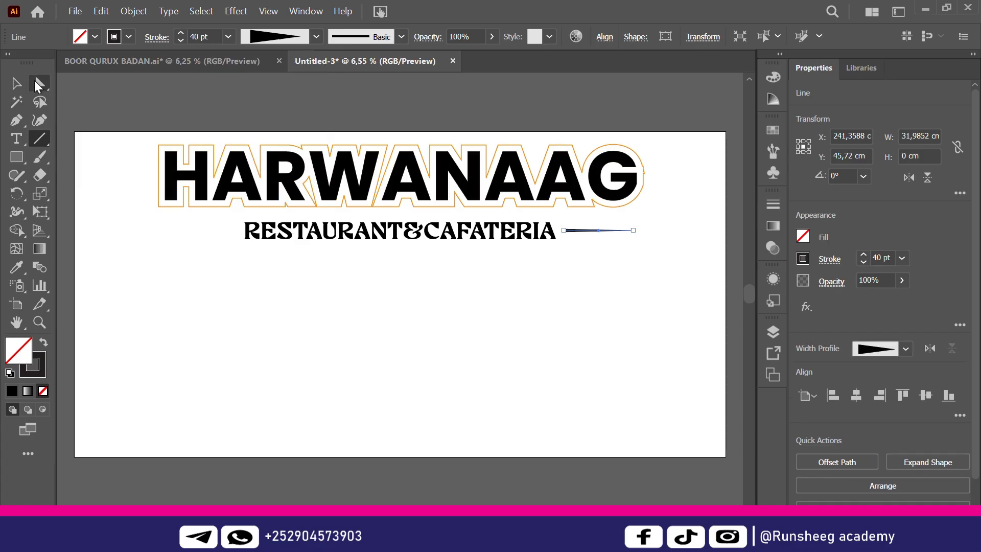
{"action": "left_click", "coordinate": [15, 84]}
{"action": "left_click", "coordinate": [392, 271]}
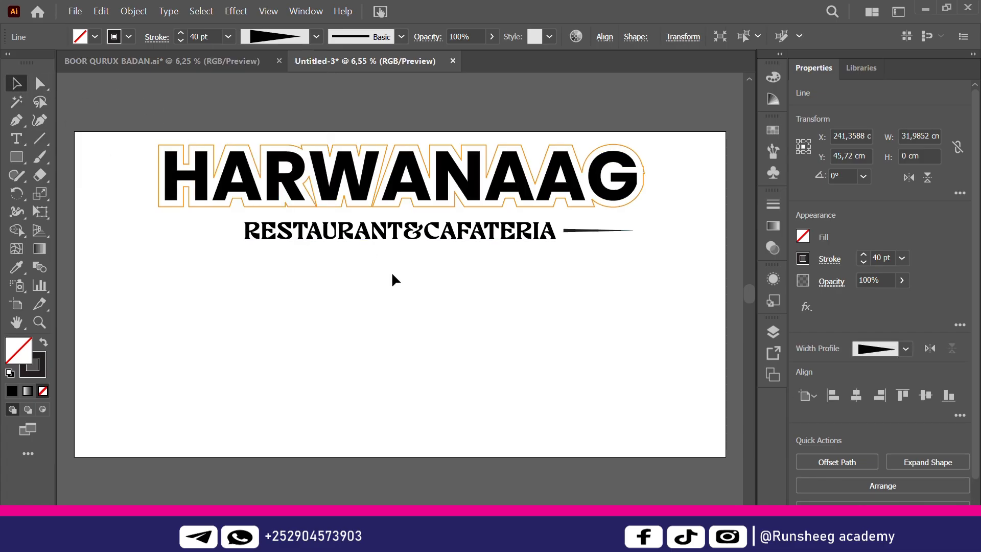
Place a copy of the tapering line on the subtitle's left side
{"action": "left_click_drag", "start_coordinate": [595, 231], "coordinate": [588, 231]}
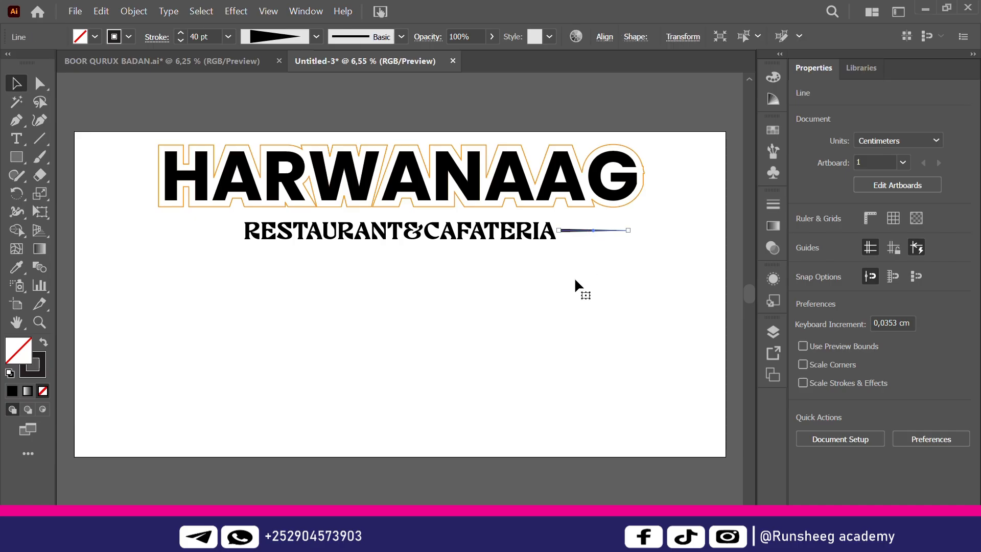
{"action": "left_click", "coordinate": [588, 246]}
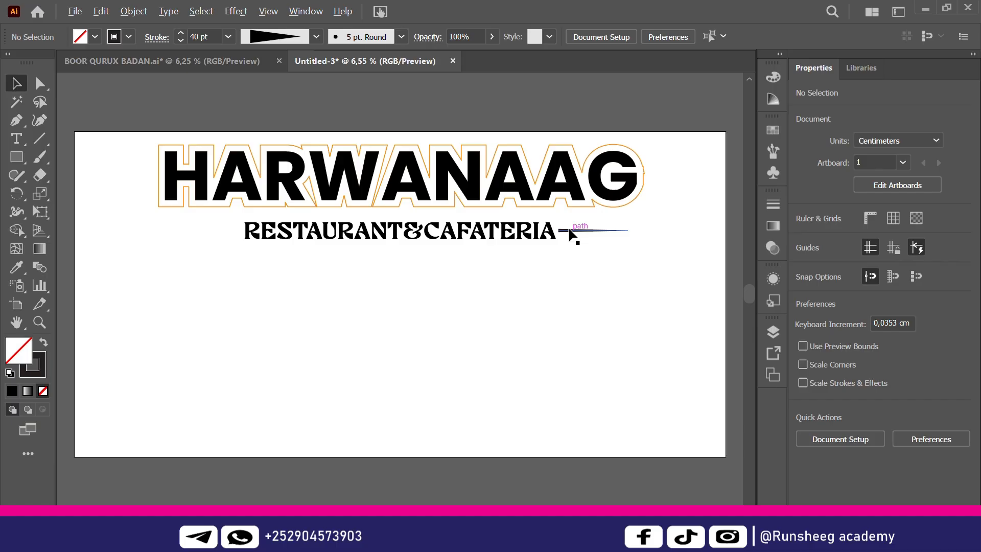
{"action": "left_click_drag", "start_coordinate": [571, 236], "coordinate": [222, 230]}
{"action": "left_click", "coordinate": [230, 243]}
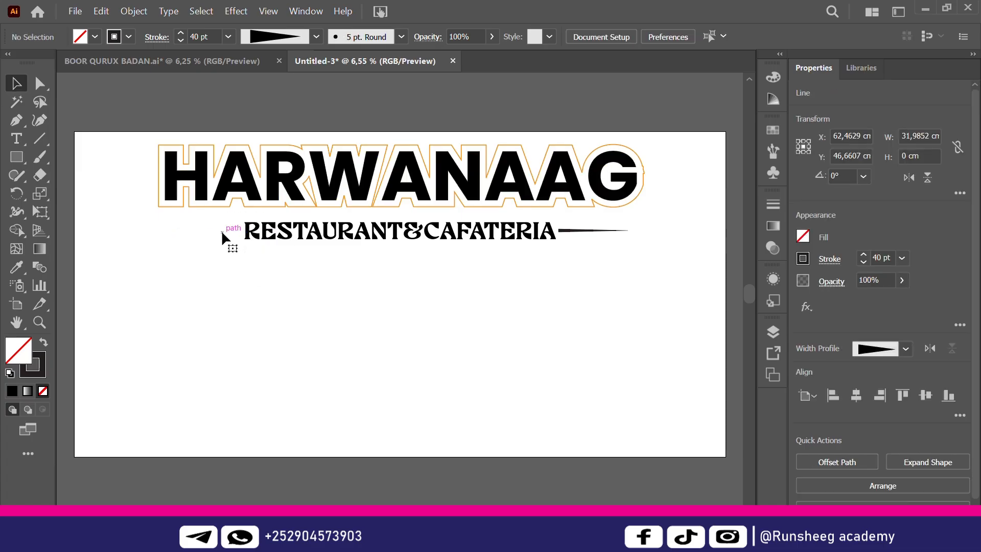
{"action": "key", "text": "Delete"}
{"action": "key", "text": "ctrl+a"}
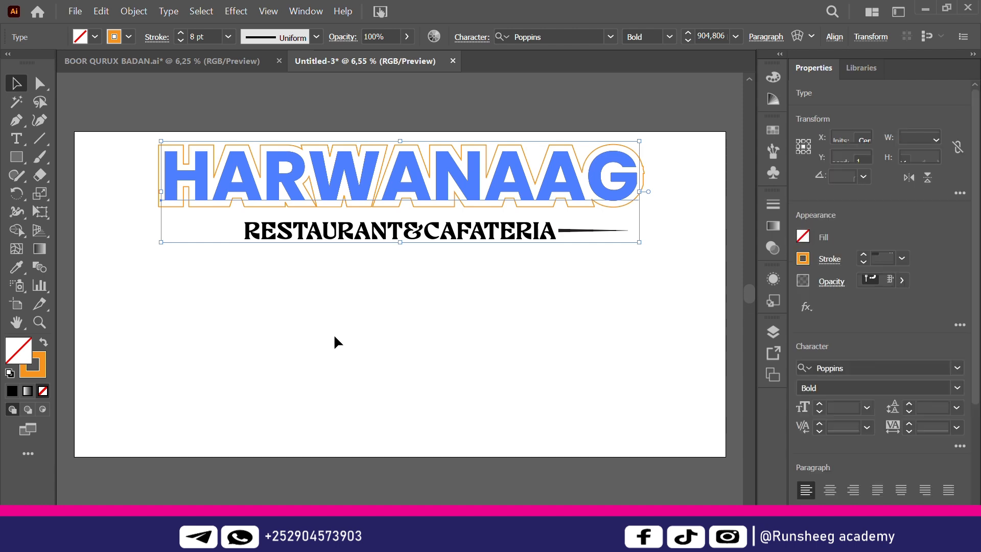
{"action": "key", "text": "ctrl+z"}
{"action": "left_click", "coordinate": [225, 328]}
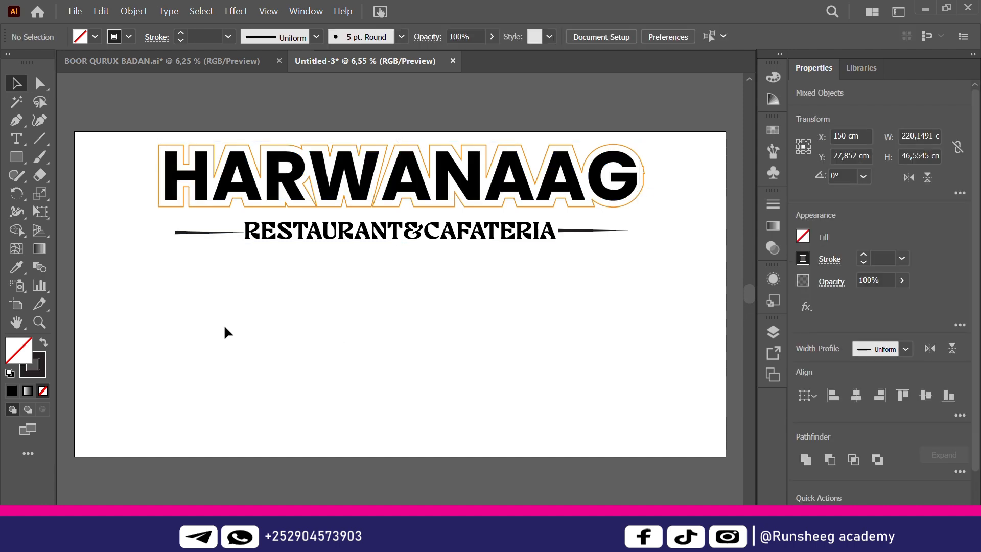
{"action": "left_click_drag", "start_coordinate": [206, 234], "coordinate": [200, 254]}
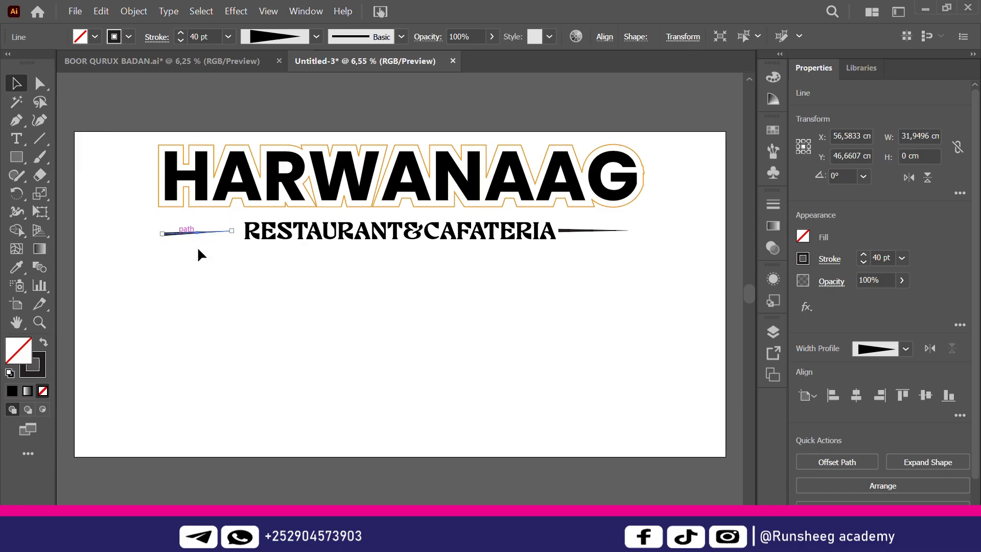
{"action": "left_click", "coordinate": [216, 269]}
Rotate the left line 180° and move it closer to the subtitle
{"action": "left_click", "coordinate": [222, 228]}
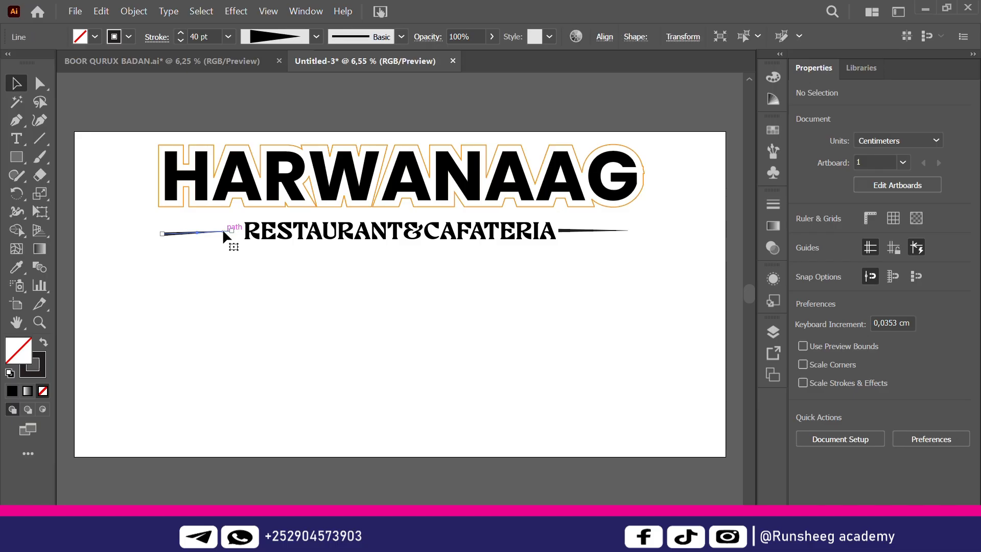
{"action": "left_click", "coordinate": [324, 300]}
{"action": "left_click", "coordinate": [405, 168]}
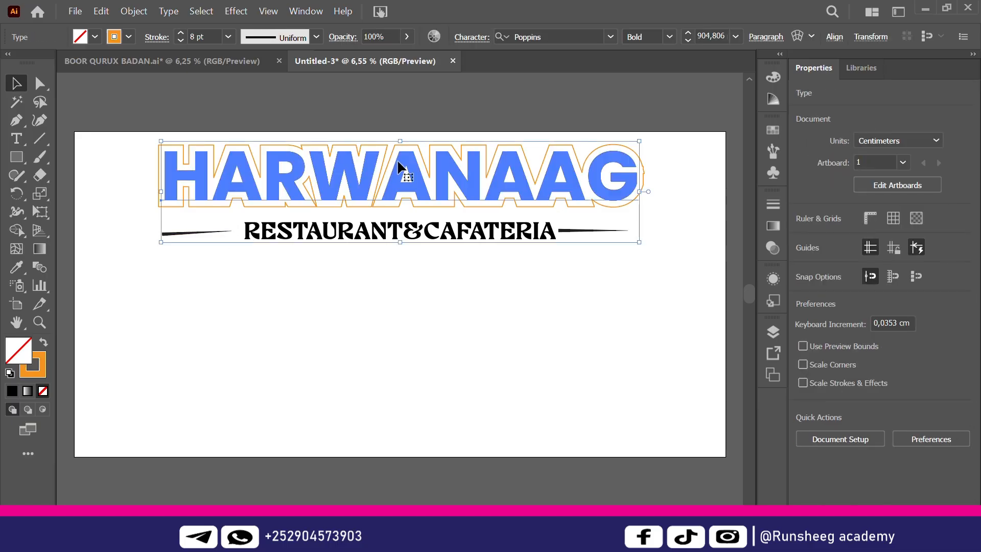
{"action": "left_click", "coordinate": [300, 299]}
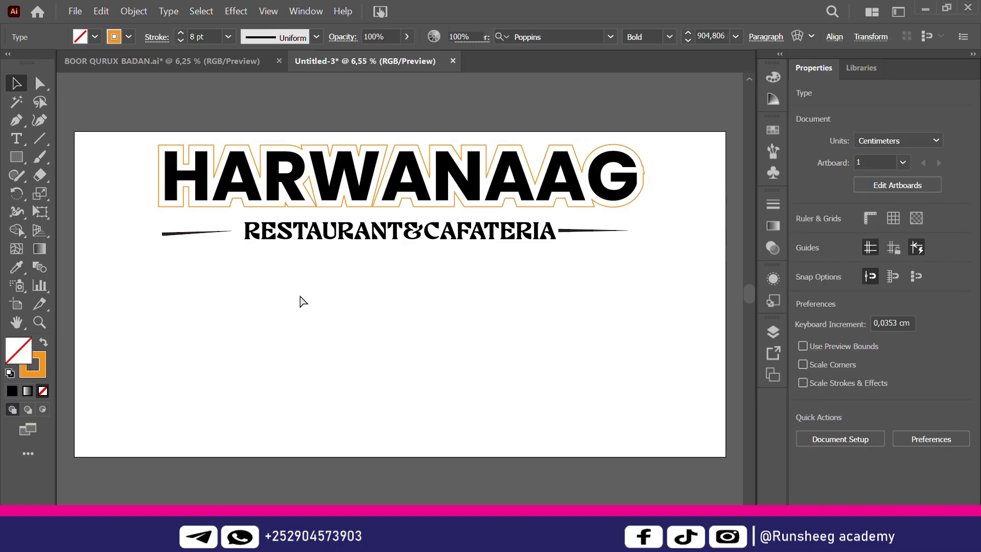
{"action": "left_click", "coordinate": [227, 229]}
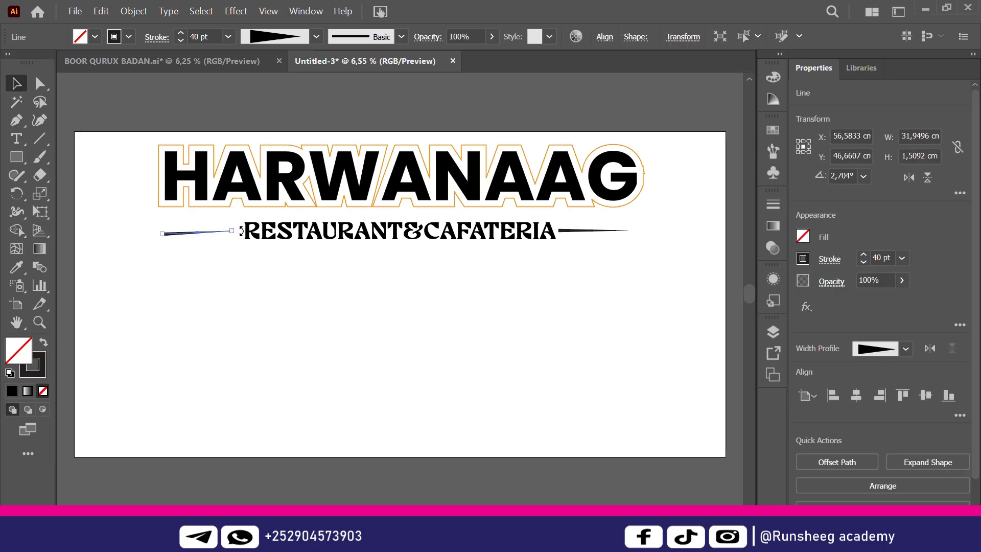
{"action": "left_click_drag", "start_coordinate": [240, 231], "coordinate": [107, 234]}
{"action": "left_click", "coordinate": [268, 363]}
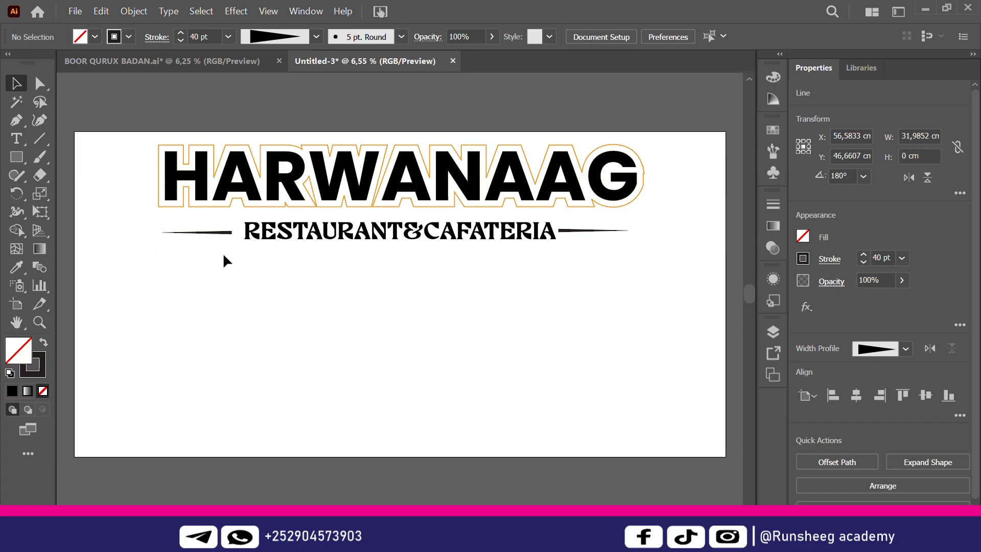
{"action": "left_click_drag", "start_coordinate": [222, 233], "coordinate": [230, 231]}
{"action": "left_click", "coordinate": [277, 350]}
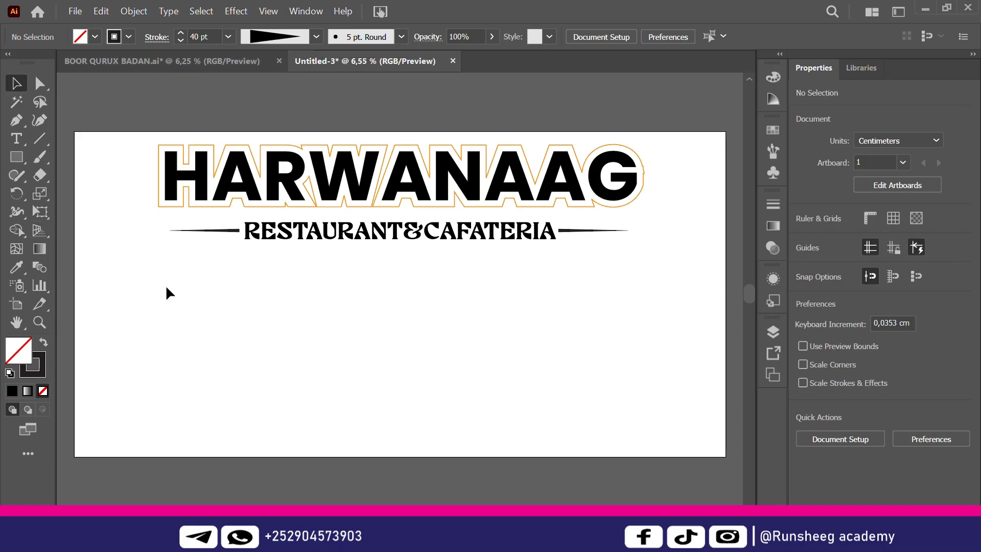
Draw a circle below the title's left side with orange fill and no stroke
{"action": "left_click", "coordinate": [23, 156]}
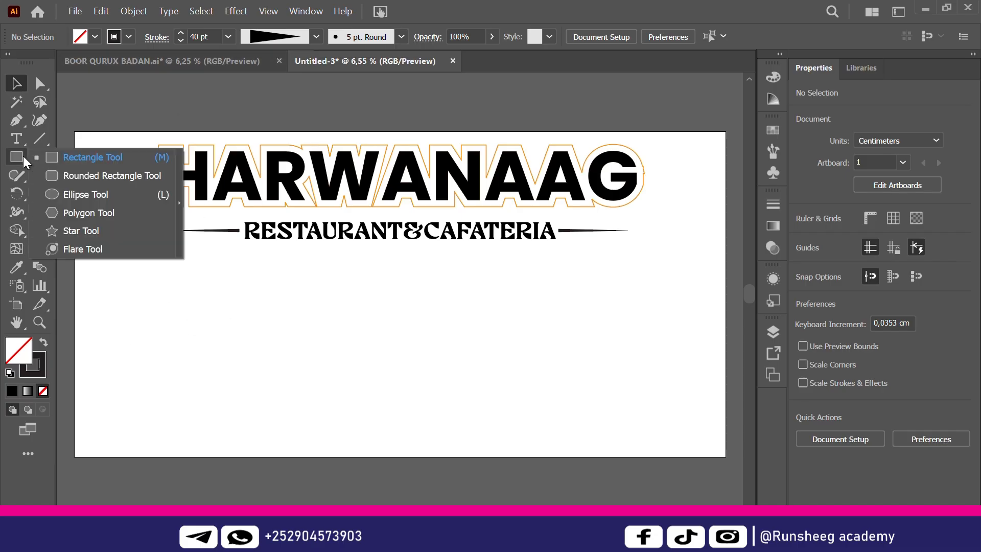
{"action": "left_click", "coordinate": [111, 195]}
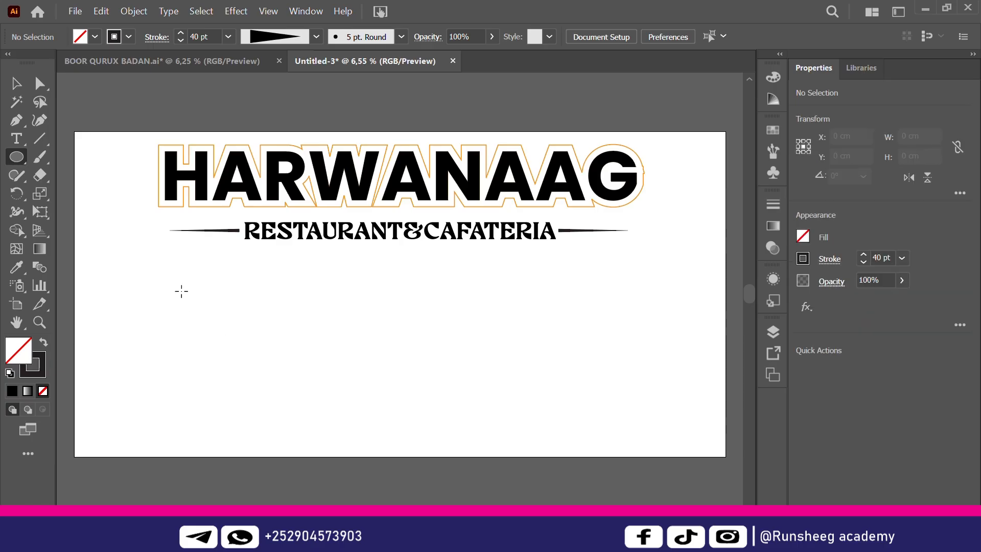
{"action": "left_click_drag", "start_coordinate": [179, 291], "coordinate": [287, 336]}
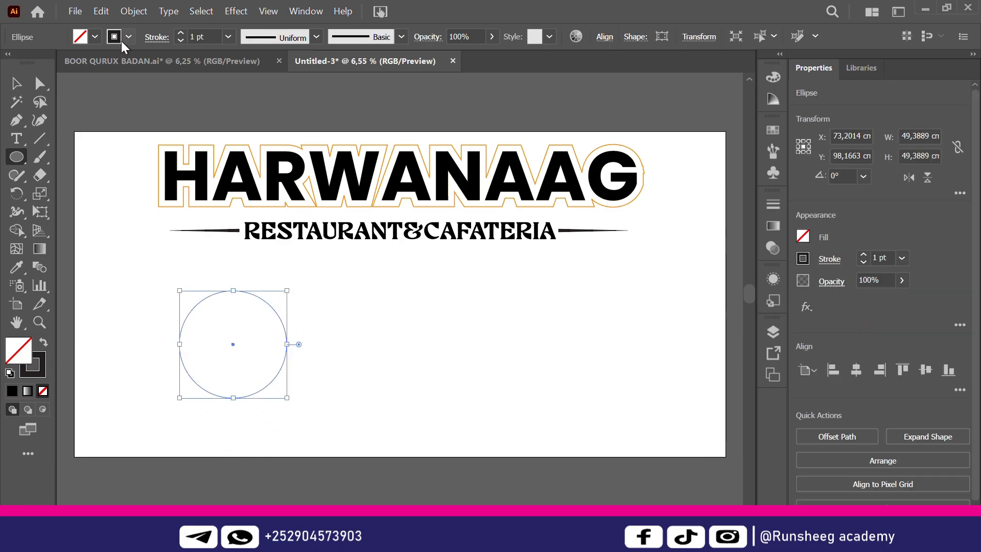
{"action": "left_click", "coordinate": [94, 37]}
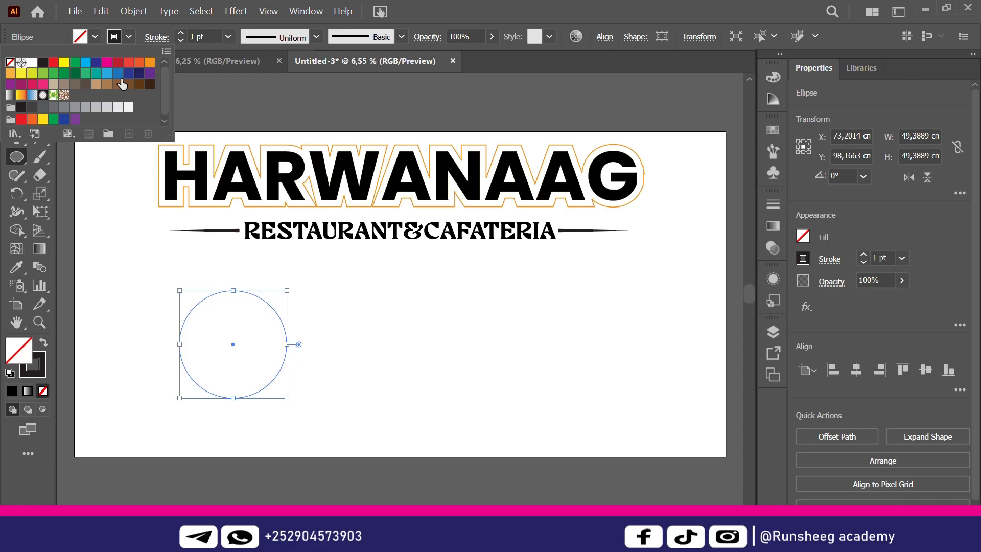
{"action": "left_click", "coordinate": [149, 62]}
{"action": "key", "text": "Escape"}
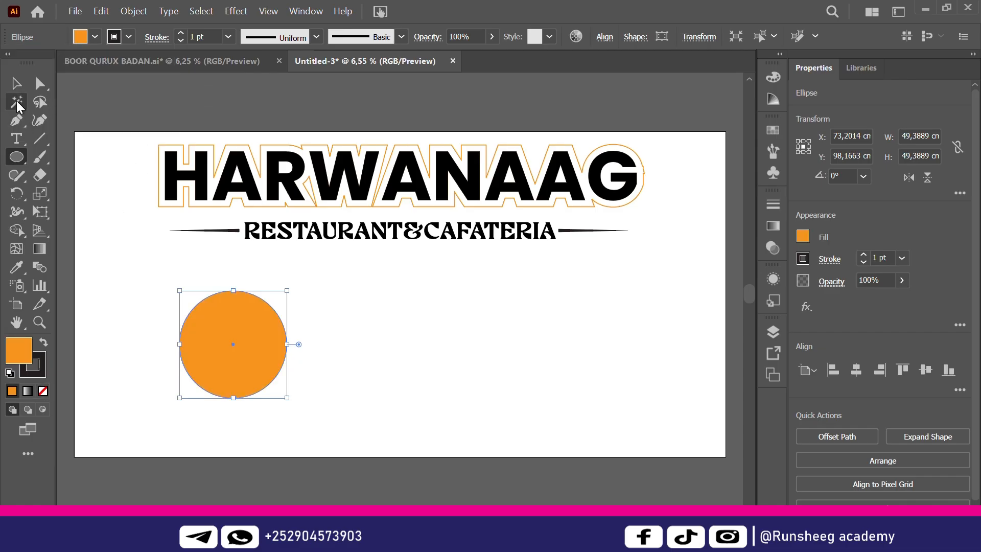
{"action": "left_click", "coordinate": [16, 85]}
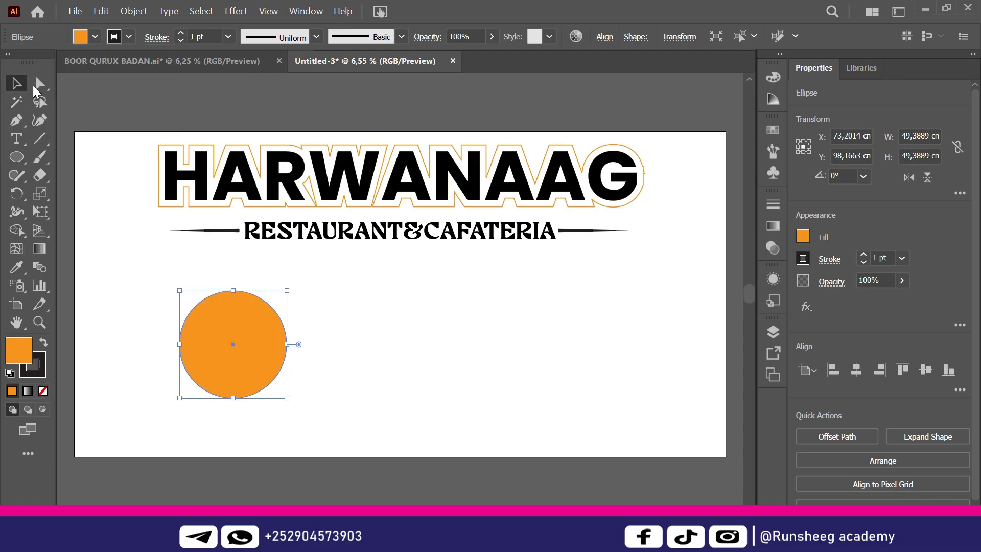
{"action": "left_click", "coordinate": [128, 36]}
{"action": "left_click", "coordinate": [13, 63]}
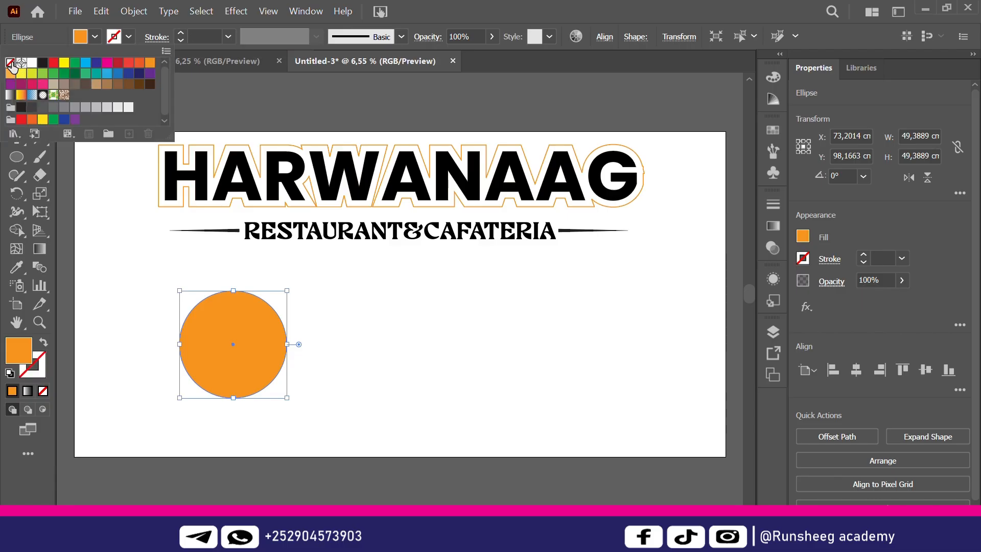
{"action": "key", "text": "Escape"}
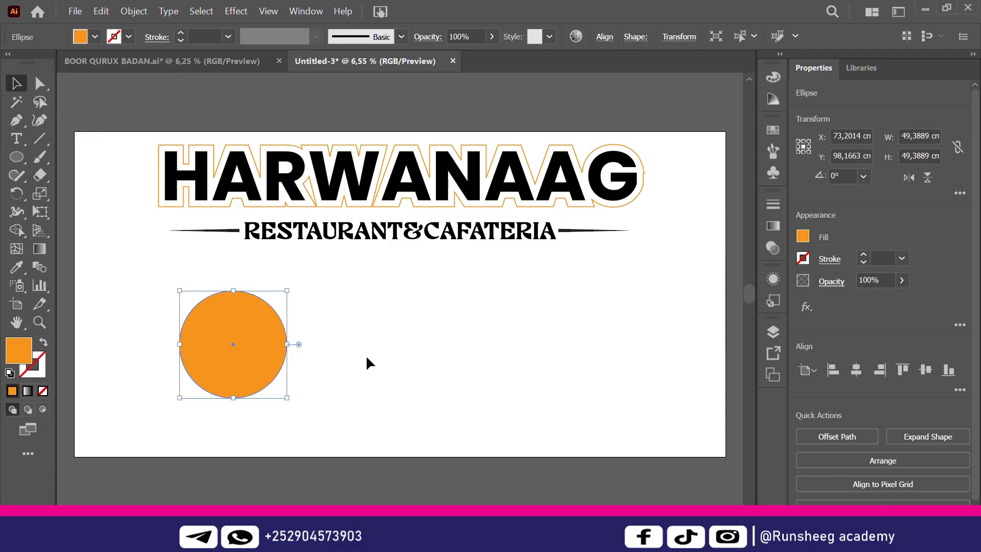
Move the orange circle up and left and shrink it slightly
{"action": "left_click", "coordinate": [366, 355]}
{"action": "left_click_drag", "start_coordinate": [216, 348], "coordinate": [189, 345]}
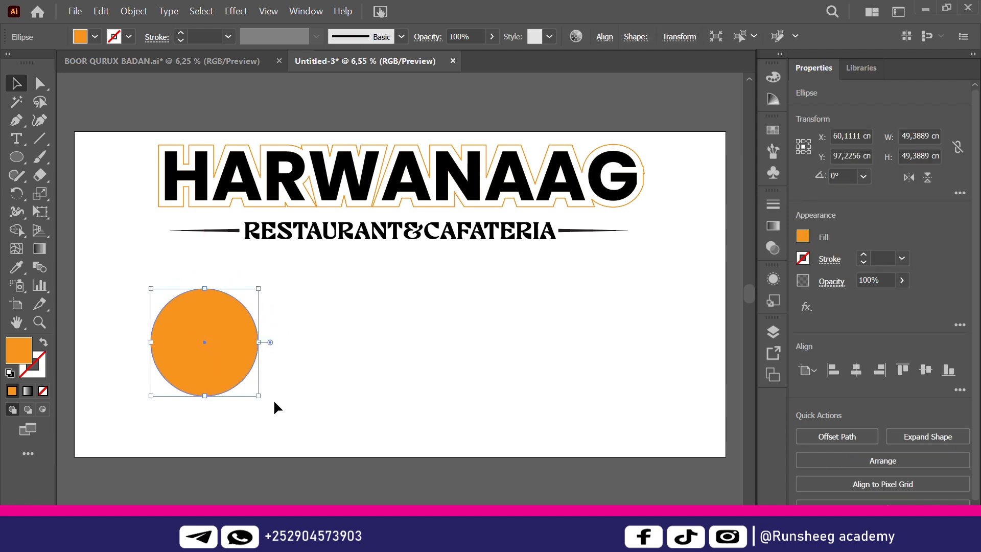
{"action": "left_click_drag", "start_coordinate": [258, 402], "coordinate": [251, 395]}
{"action": "left_click", "coordinate": [339, 384]}
{"action": "left_click", "coordinate": [210, 338]}
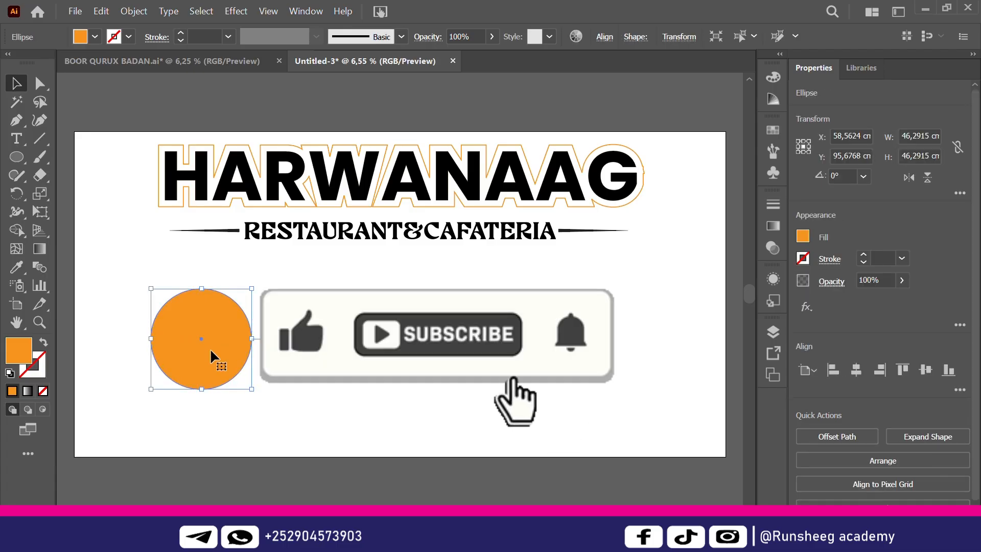
Paste a copy of the circle in front with Ctrl+C, Ctrl+F and enlarge it slightly
{"action": "key", "text": "ctrl+c"}
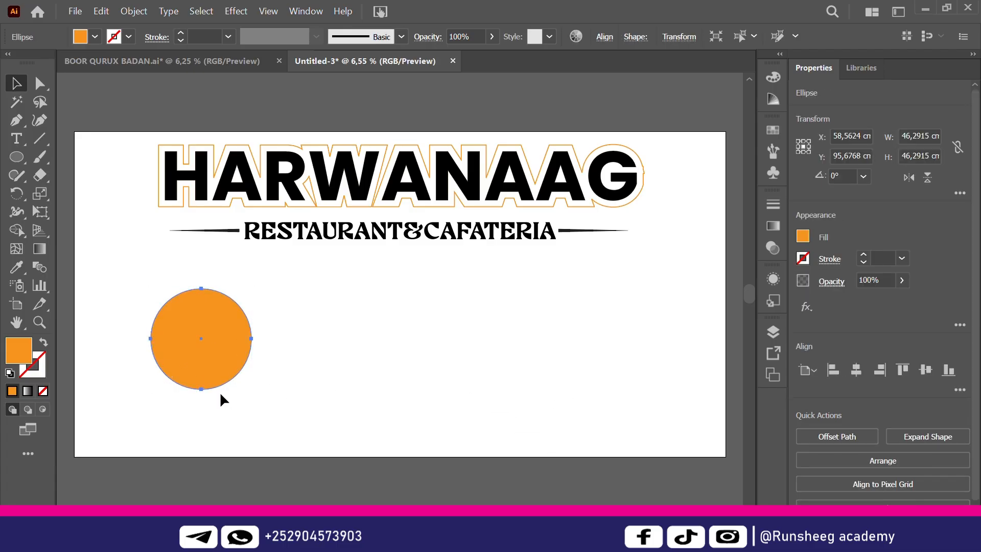
{"action": "key", "text": "ctrl+f"}
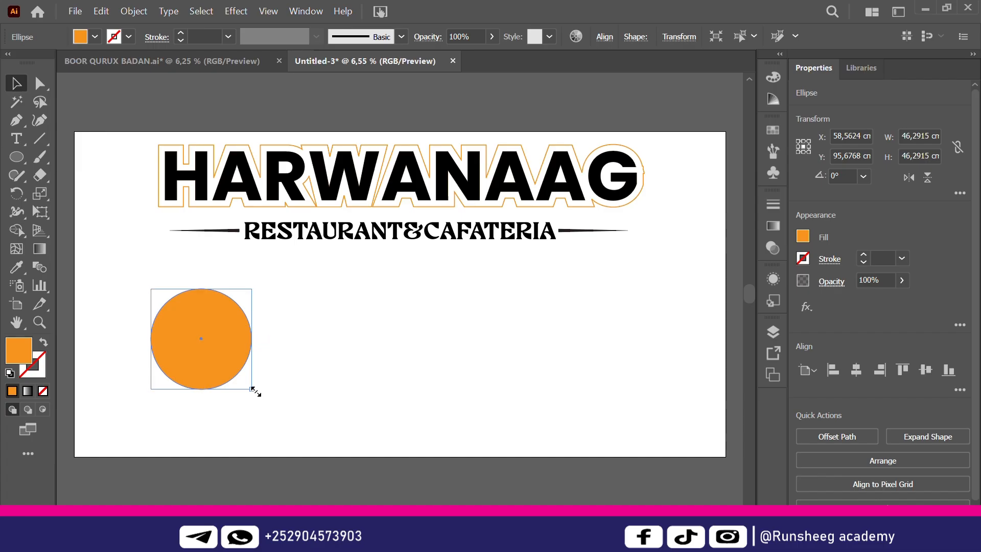
{"action": "left_click_drag", "start_coordinate": [252, 389], "coordinate": [264, 400]}
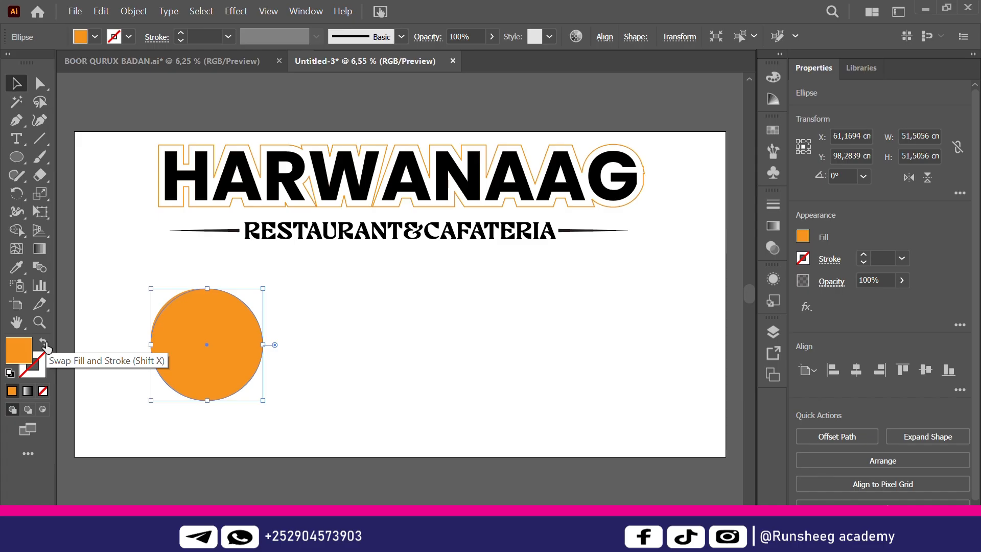
Swap the copy's orange fill to stroke and give the ring a 10 pt weight
{"action": "left_click", "coordinate": [45, 344]}
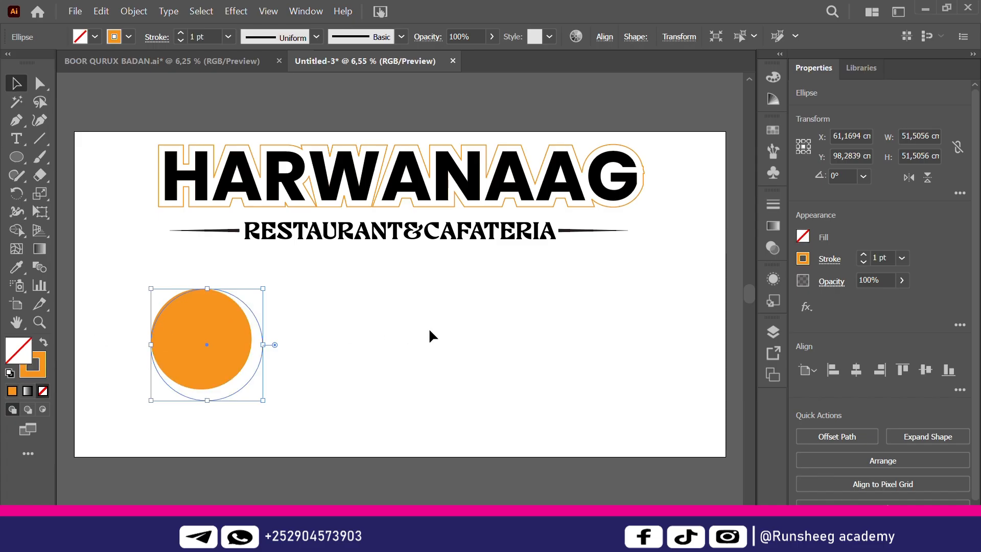
{"action": "left_click", "coordinate": [367, 339]}
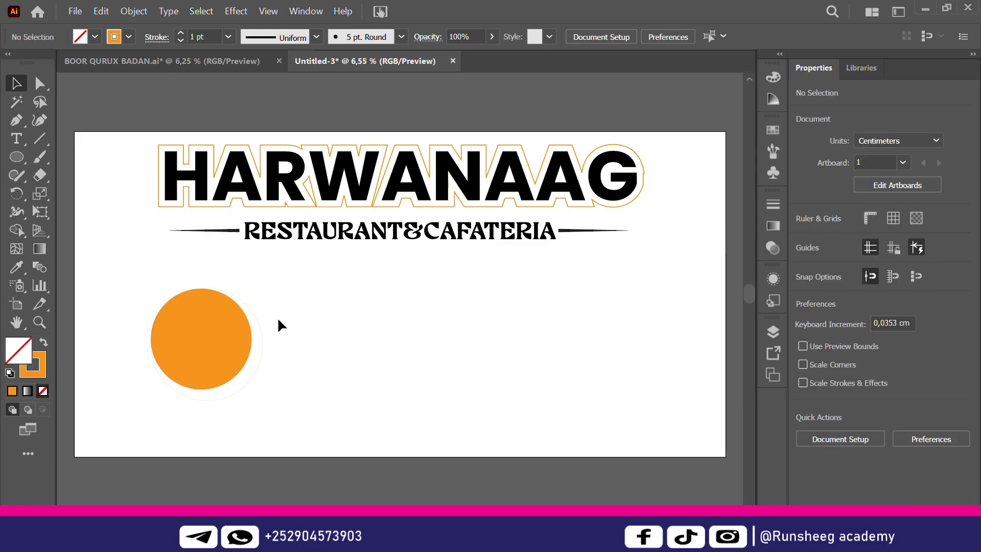
{"action": "left_click", "coordinate": [256, 342]}
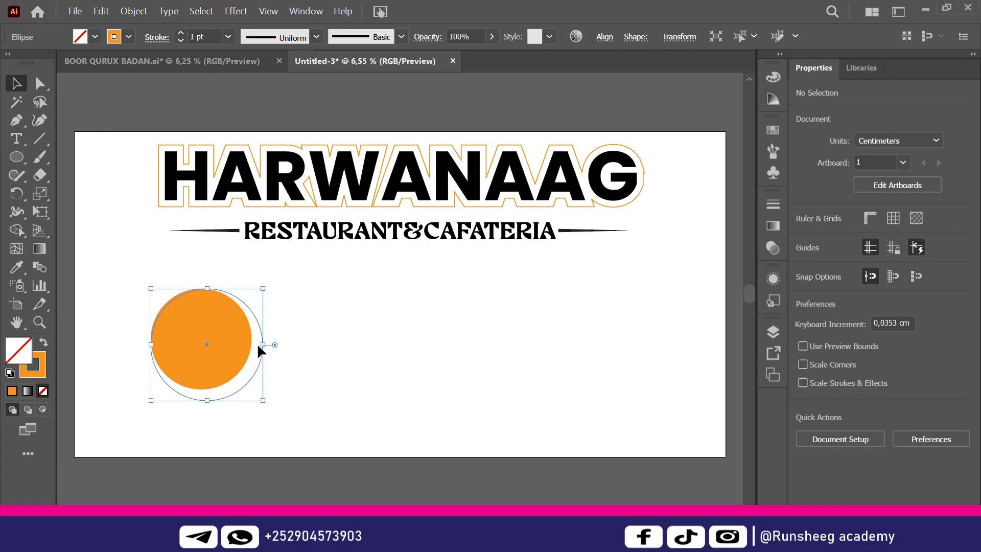
{"action": "left_click", "coordinate": [228, 36]}
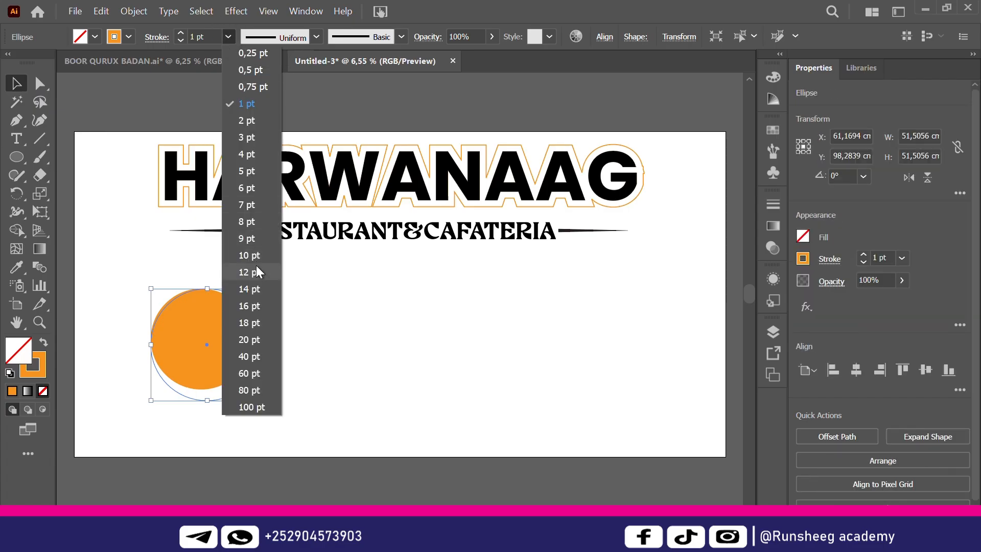
{"action": "left_click", "coordinate": [245, 256]}
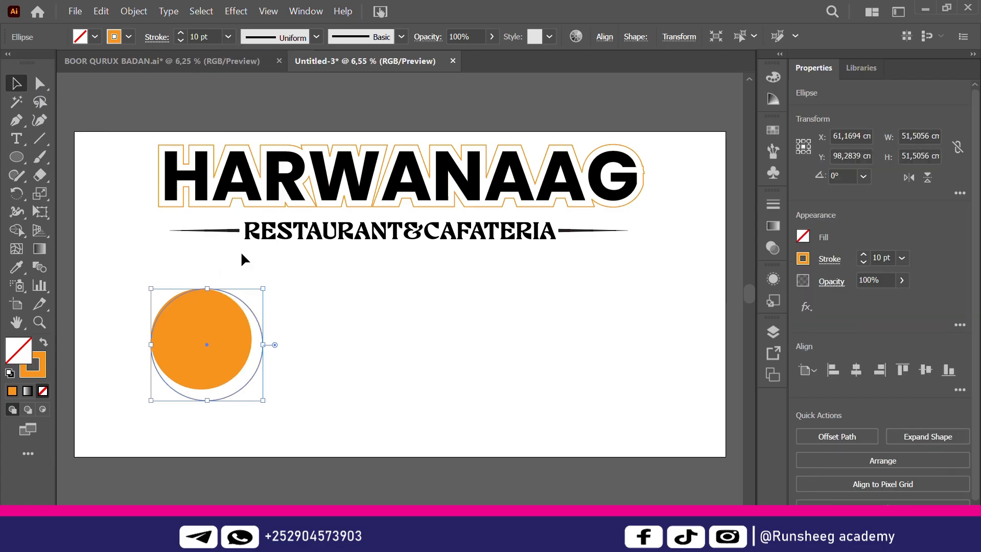
{"action": "left_click", "coordinate": [360, 343]}
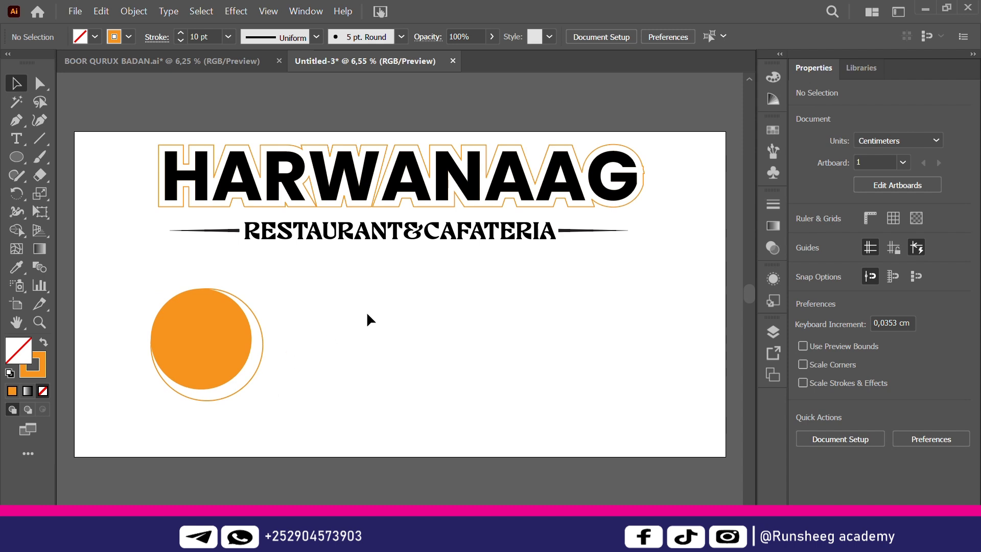
Centre the orange filled circle inside the ring horizontally and vertically, then select both
{"action": "left_click", "coordinate": [241, 387]}
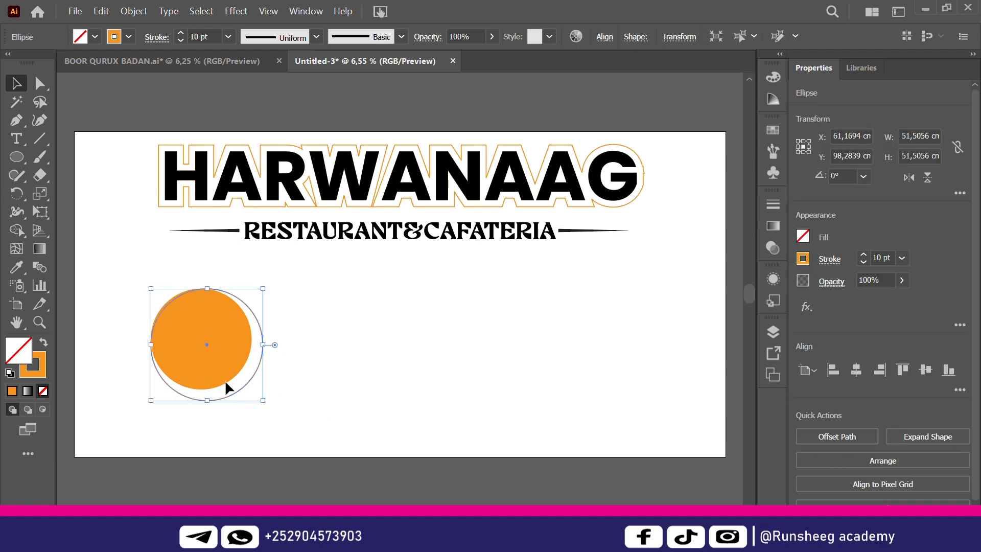
{"action": "left_click", "coordinate": [204, 351], "text": "shift"}
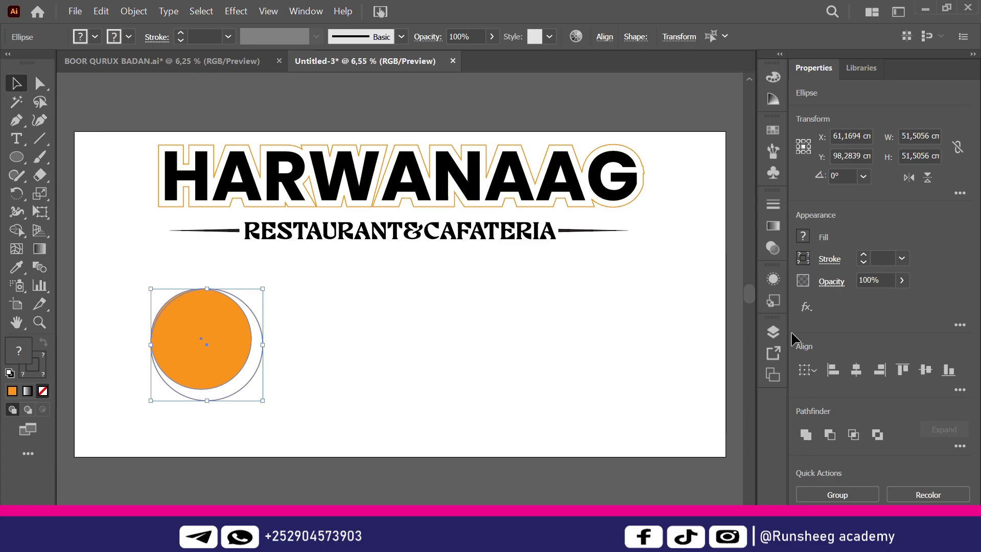
{"action": "left_click", "coordinate": [855, 369]}
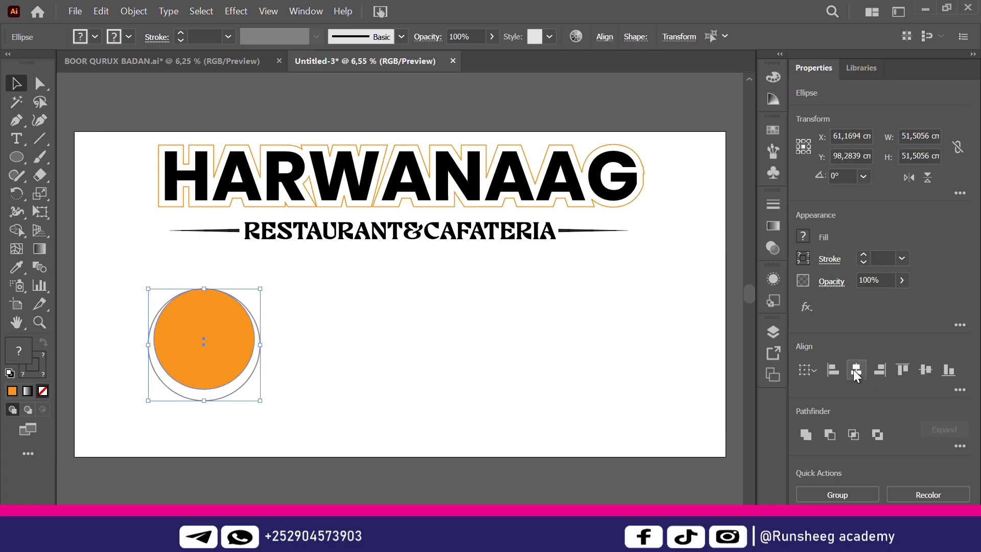
{"action": "left_click", "coordinate": [933, 371]}
{"action": "left_click", "coordinate": [565, 329]}
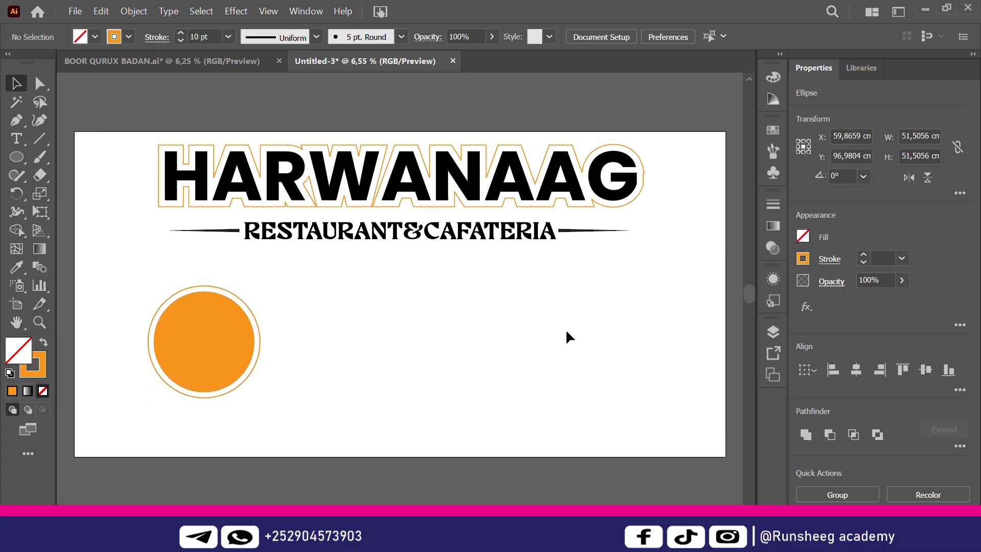
{"action": "left_click_drag", "start_coordinate": [322, 338], "coordinate": [170, 420]}
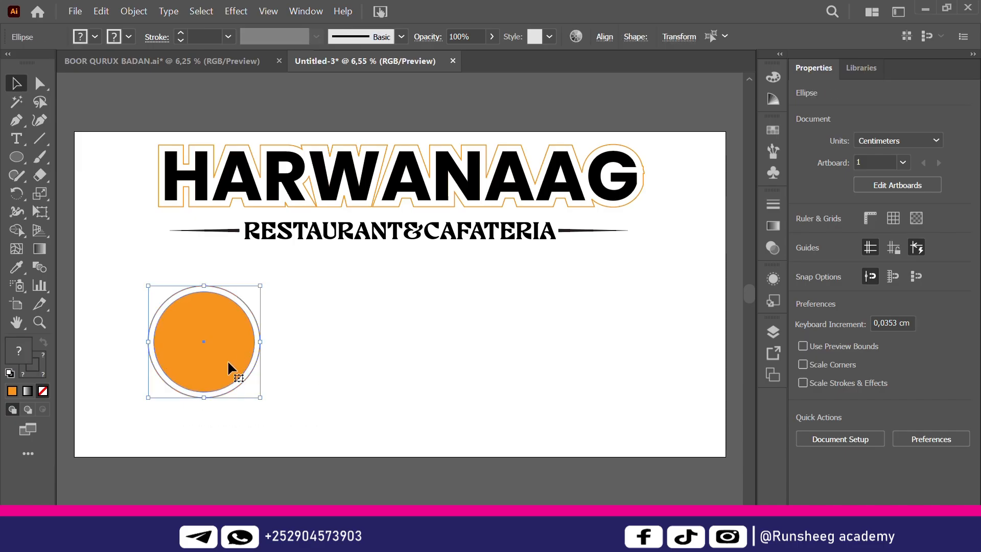
Undo the accidental move and duplicates, then reselect the orange circle with its ring
{"action": "left_click_drag", "start_coordinate": [225, 352], "coordinate": [350, 341]}
{"action": "key", "text": "ctrl+z"}
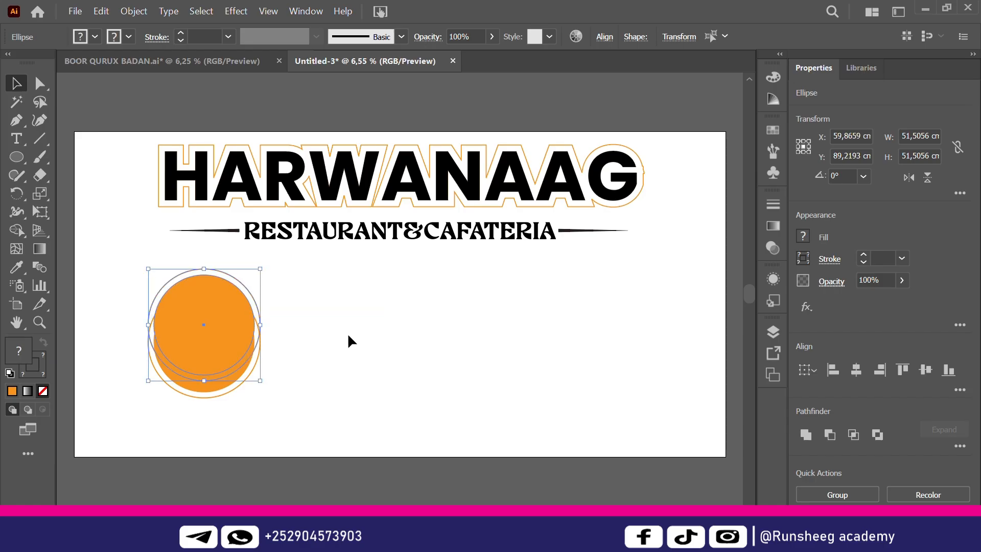
{"action": "key", "text": "ctrl+z"}
{"action": "left_click", "coordinate": [293, 308]}
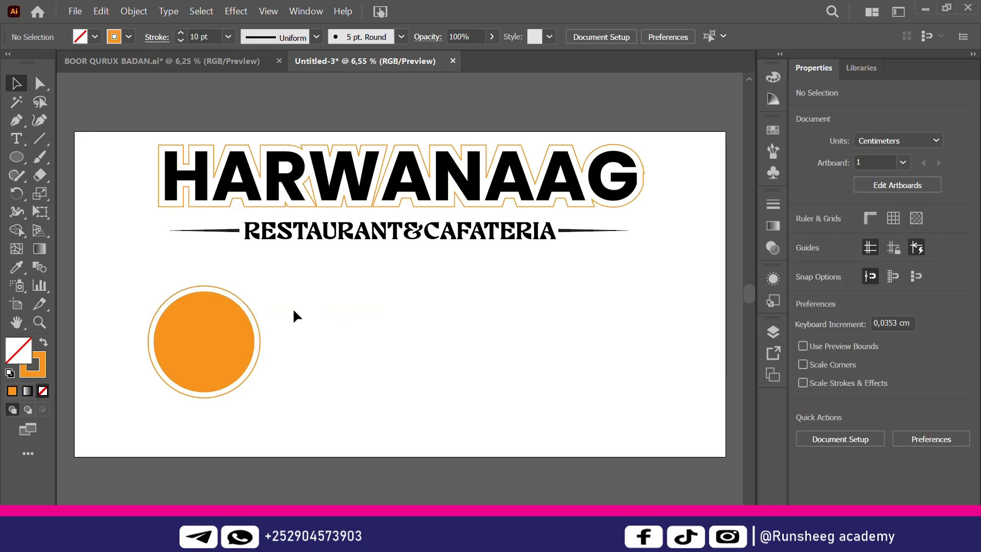
{"action": "left_click_drag", "start_coordinate": [292, 308], "coordinate": [220, 388]}
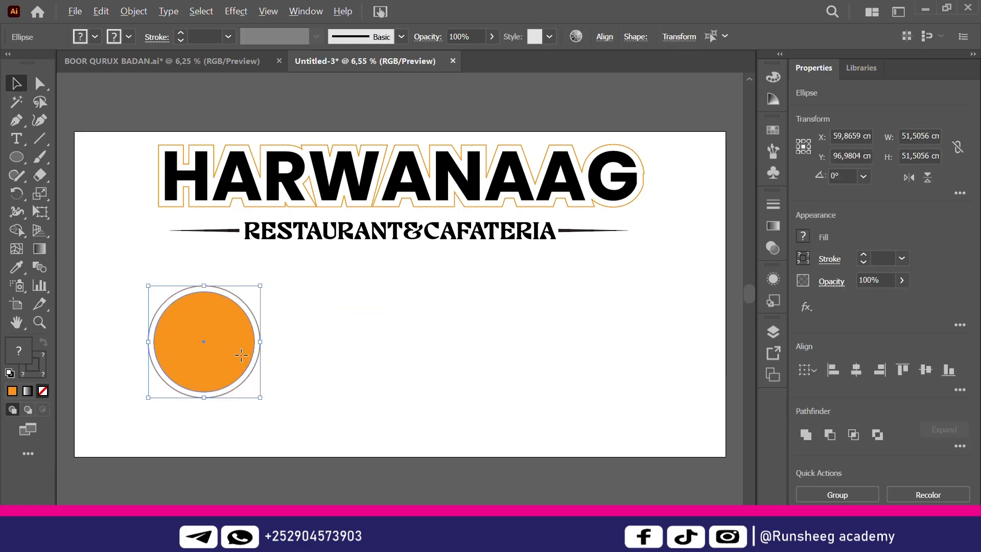
Alt-drag a copy to the right and repeat with Ctrl+D for four evenly spaced ringed circles
{"action": "left_click_drag", "start_coordinate": [240, 353], "coordinate": [356, 363]}
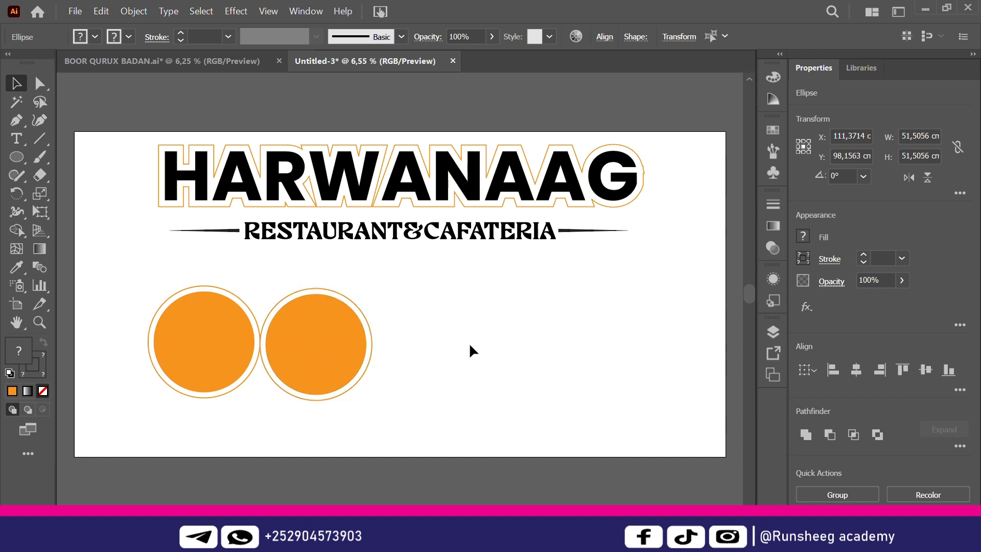
{"action": "left_click", "coordinate": [469, 342]}
{"action": "left_click_drag", "start_coordinate": [397, 303], "coordinate": [319, 398]}
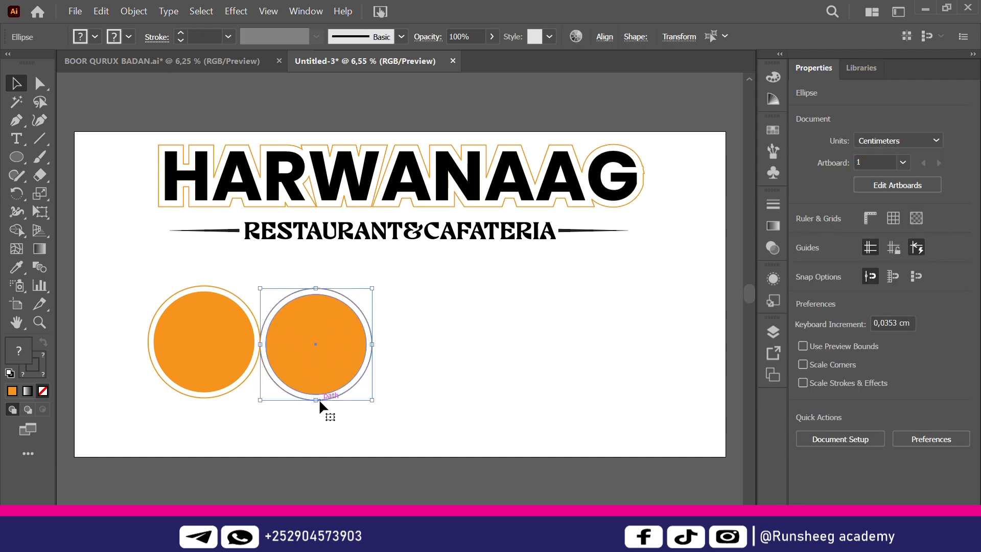
{"action": "key", "text": "Delete"}
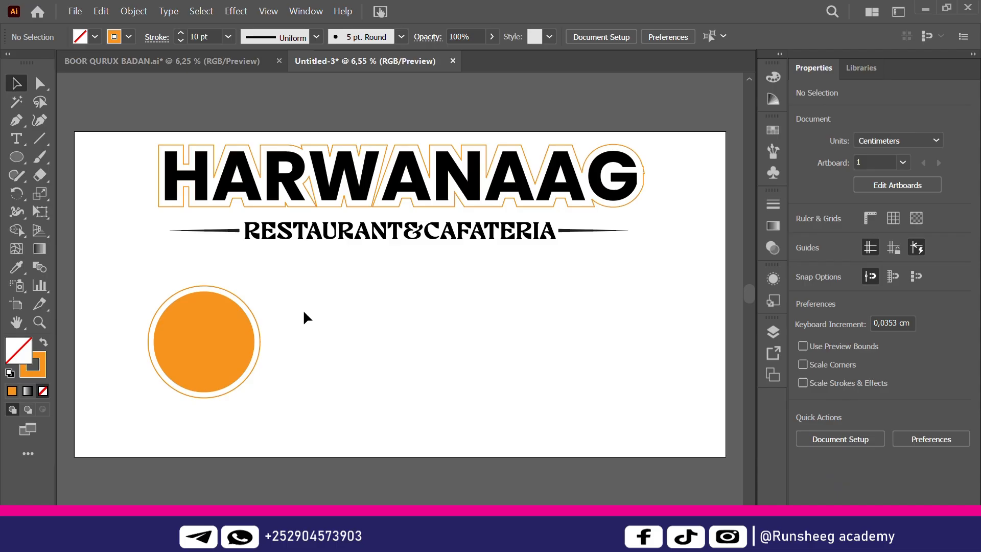
{"action": "left_click_drag", "start_coordinate": [207, 361], "coordinate": [325, 352]}
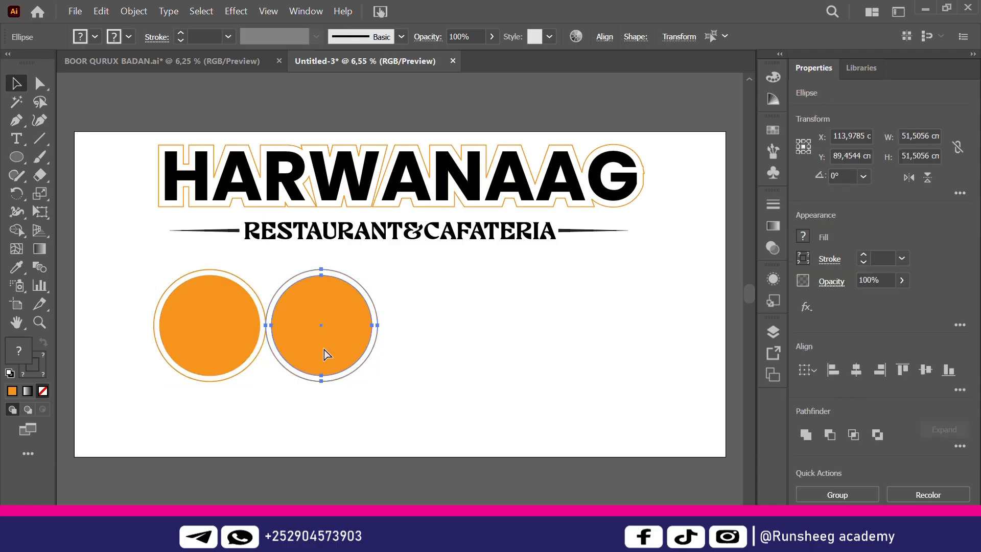
{"action": "key", "text": "ctrl+d"}
{"action": "key", "text": "ctrl+d"}
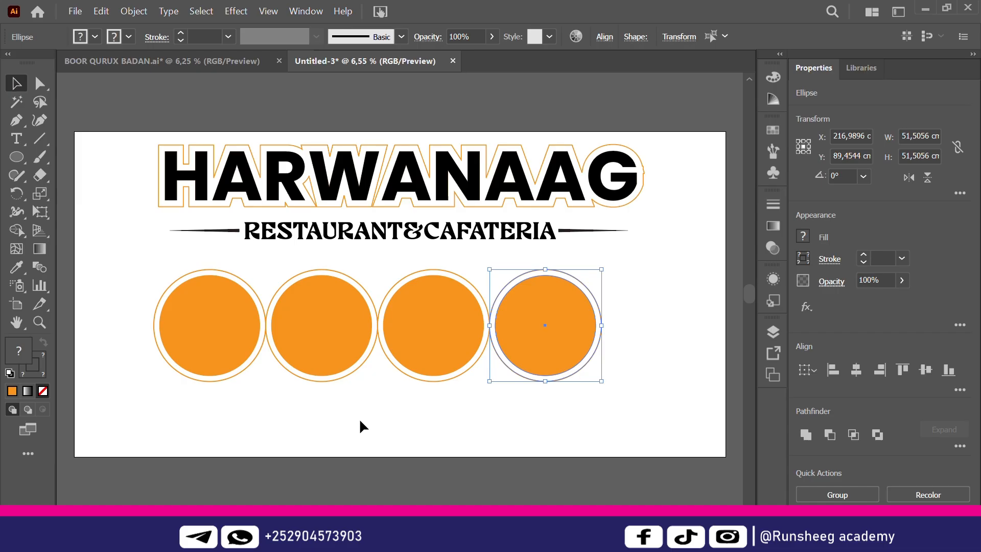
{"action": "left_click", "coordinate": [359, 421]}
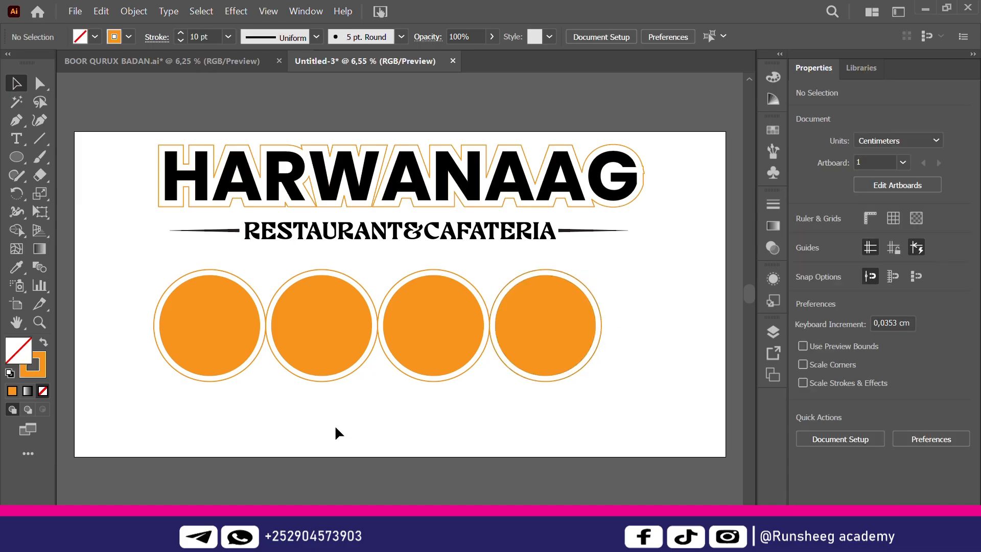
{"action": "left_click", "coordinate": [237, 67]}
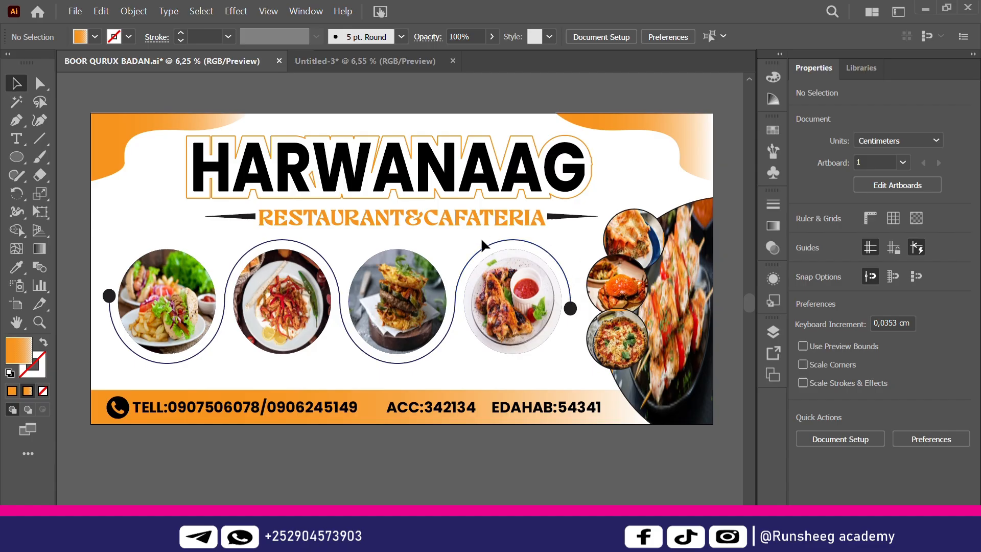
{"action": "left_click", "coordinate": [392, 59]}
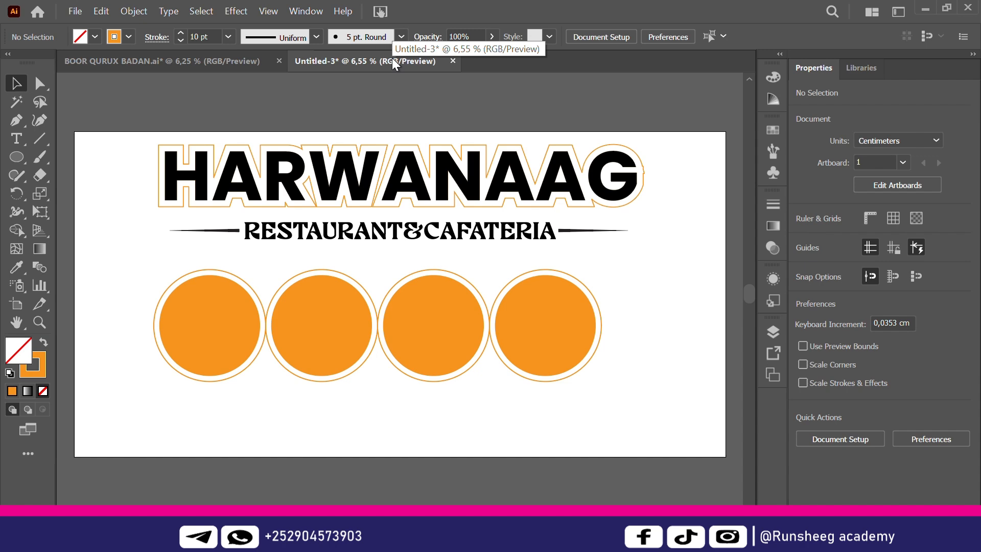
{"action": "key", "text": "ctrl+plus"}
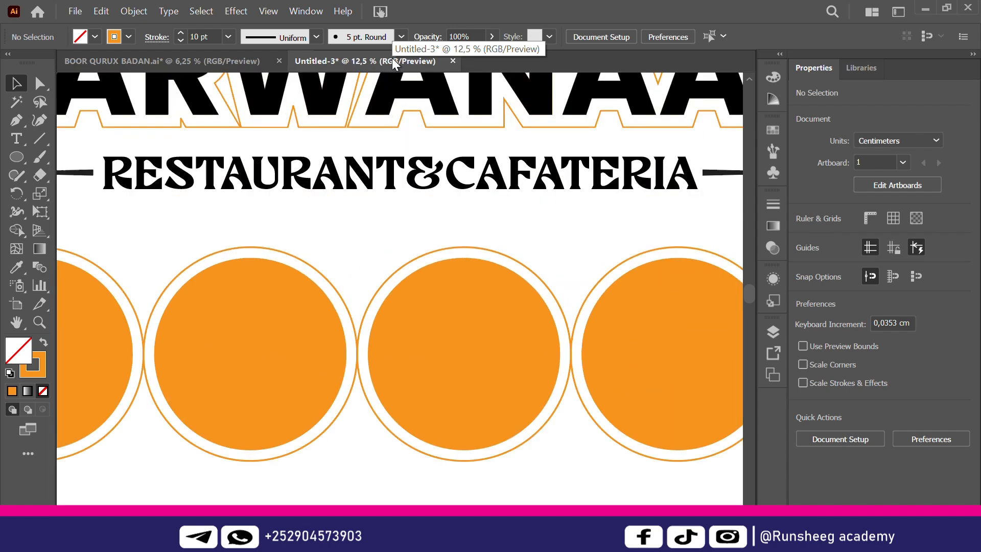
{"action": "key", "text": "ctrl+0"}
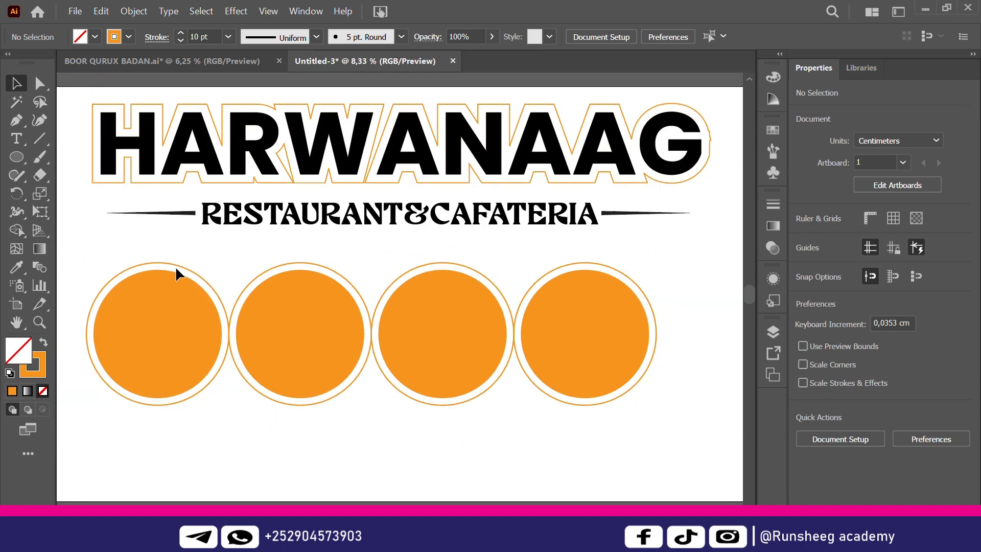
Cut the first ring at its left and right points with Scissors and delete its upper half
{"action": "left_click", "coordinate": [179, 263]}
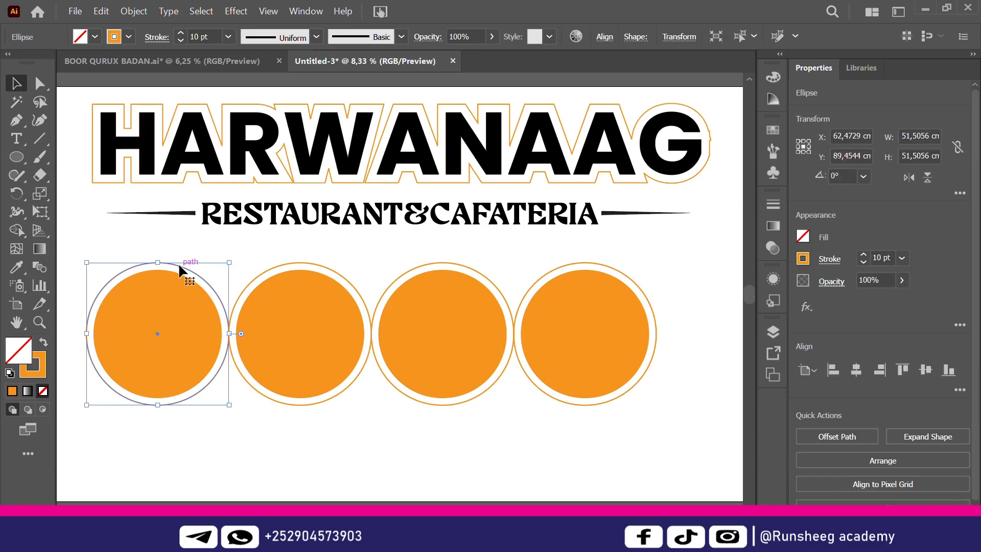
{"action": "left_click", "coordinate": [37, 175]}
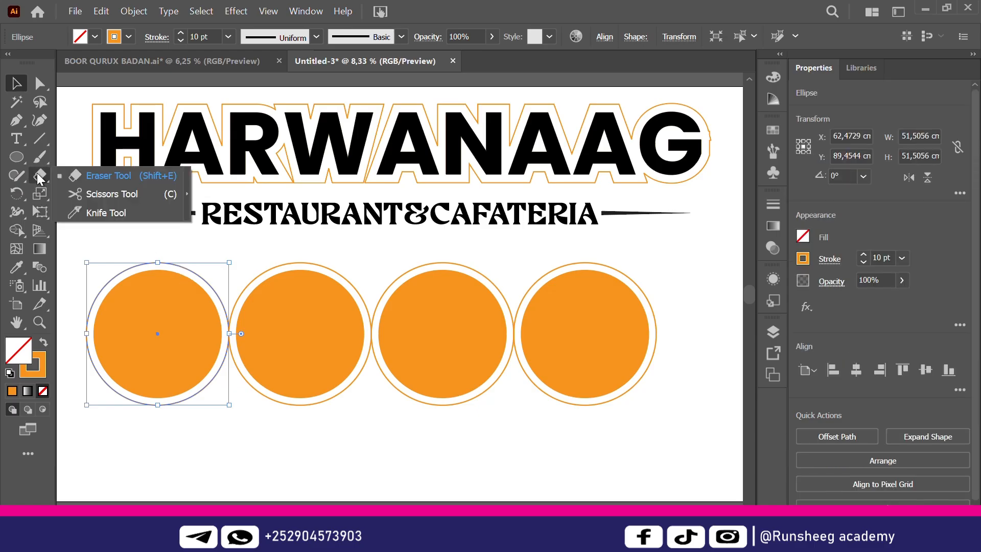
{"action": "left_click", "coordinate": [102, 194]}
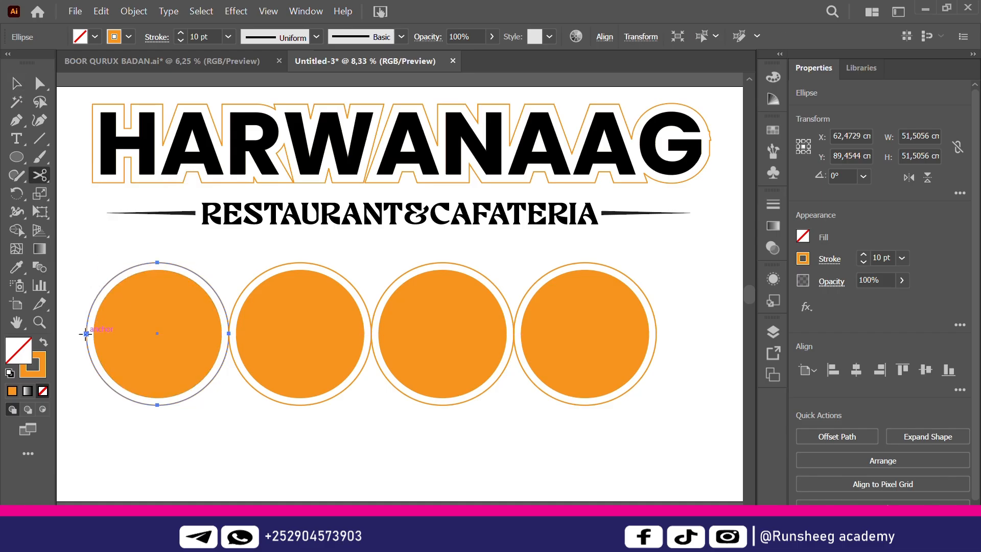
{"action": "left_click", "coordinate": [86, 333]}
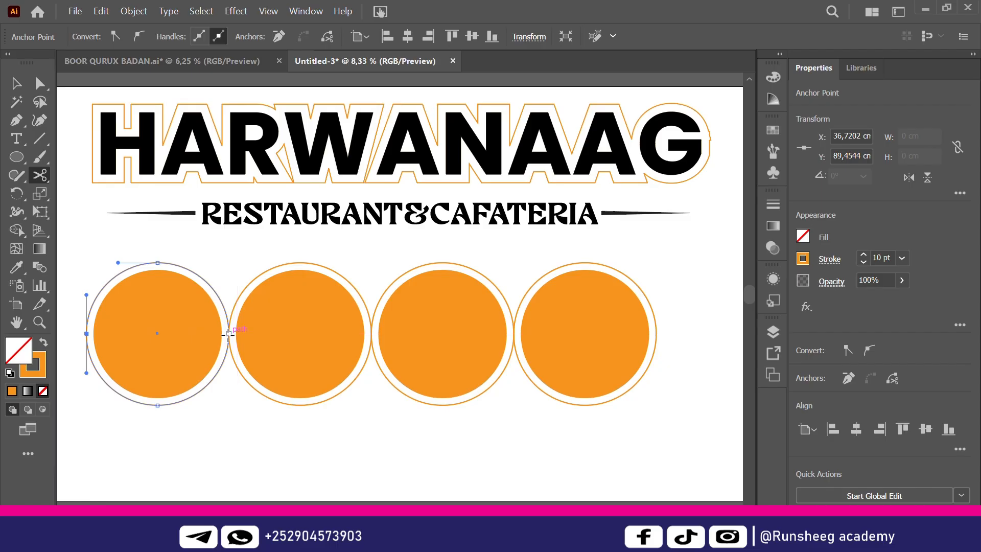
{"action": "left_click", "coordinate": [229, 333]}
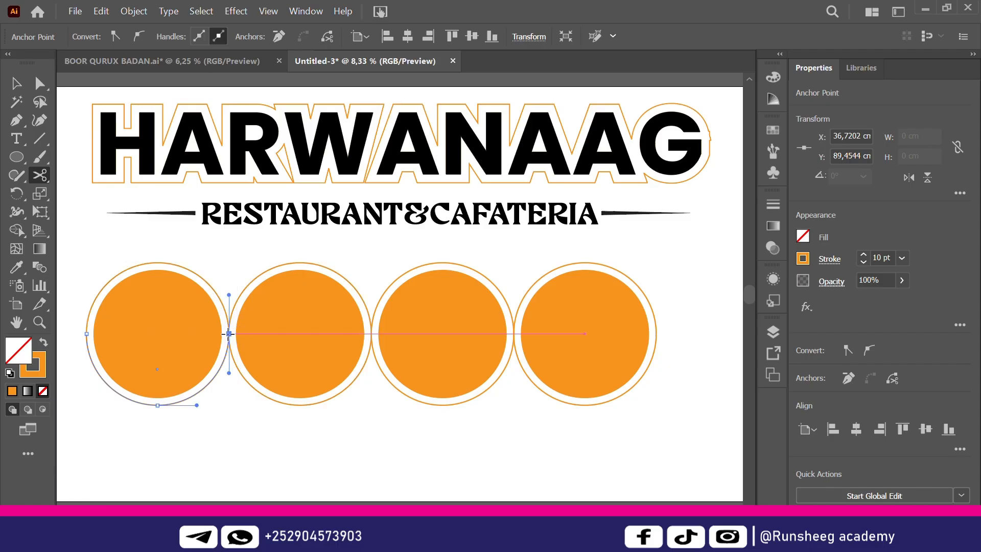
{"action": "left_click", "coordinate": [16, 83]}
{"action": "left_click", "coordinate": [108, 384]}
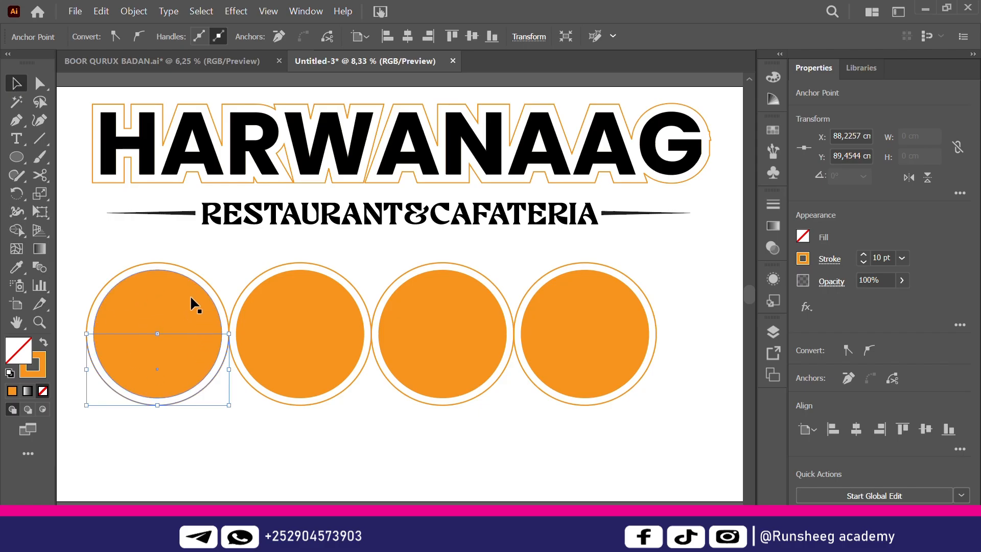
{"action": "left_click", "coordinate": [189, 270]}
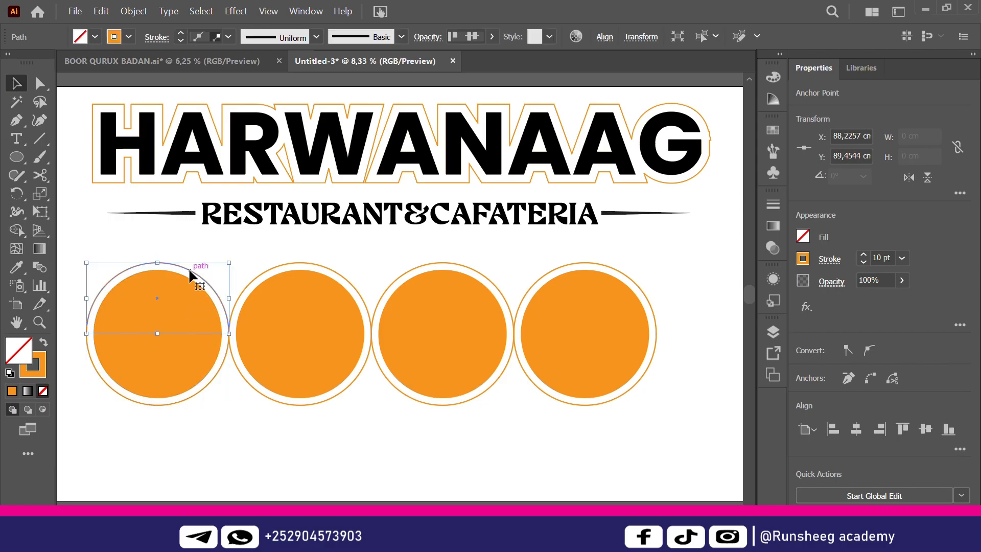
{"action": "key", "text": "Delete"}
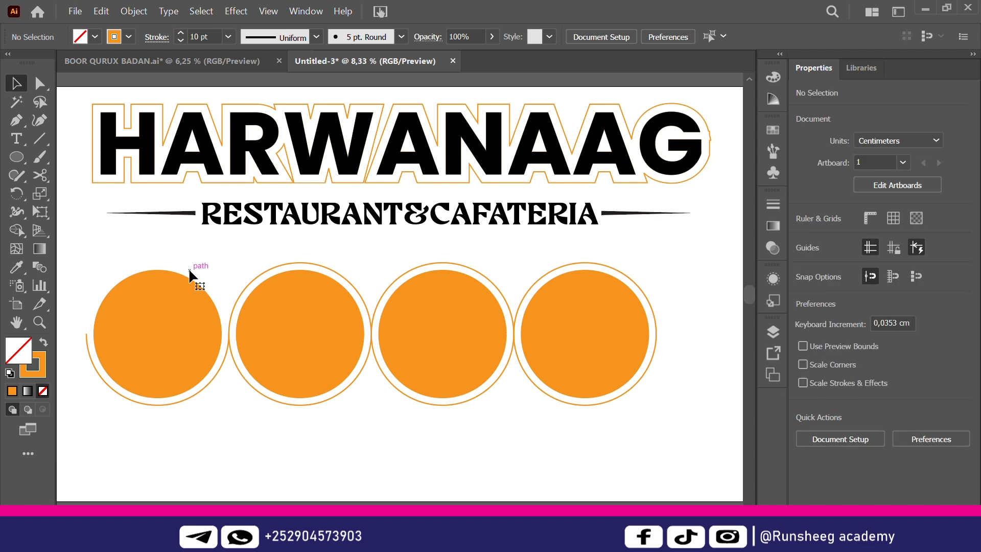
Cut the second ring at its left and right points and delete its lower half
{"action": "left_click", "coordinate": [327, 266]}
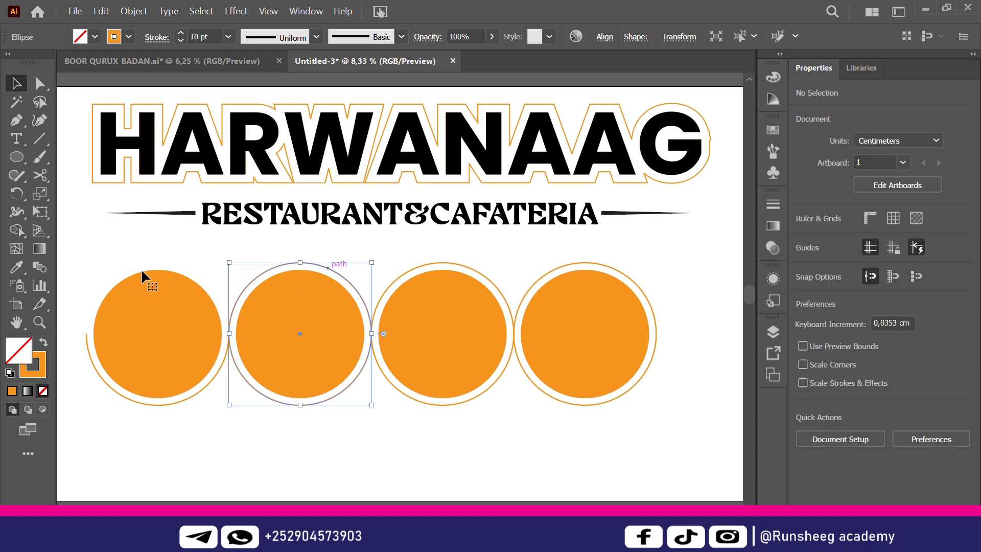
{"action": "left_click", "coordinate": [39, 176]}
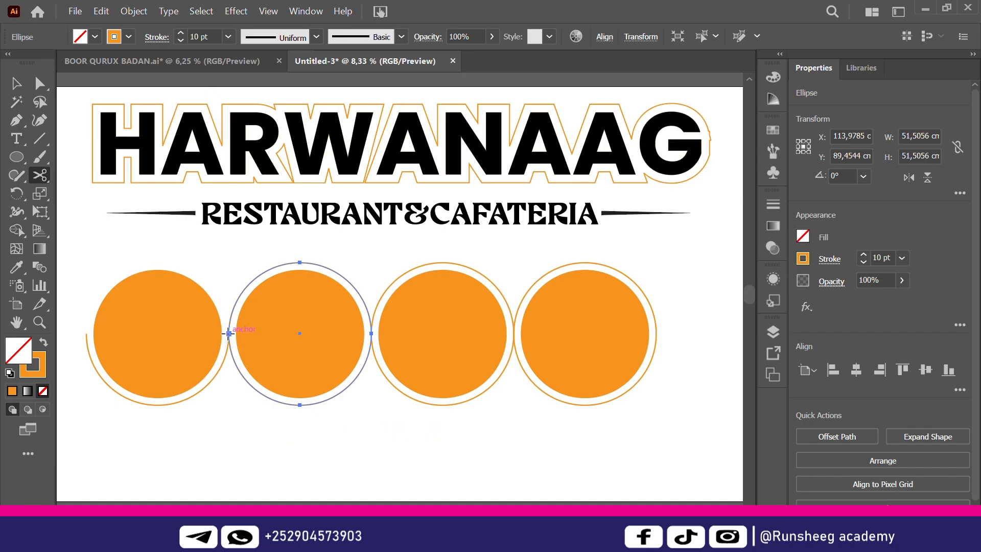
{"action": "left_click", "coordinate": [229, 333]}
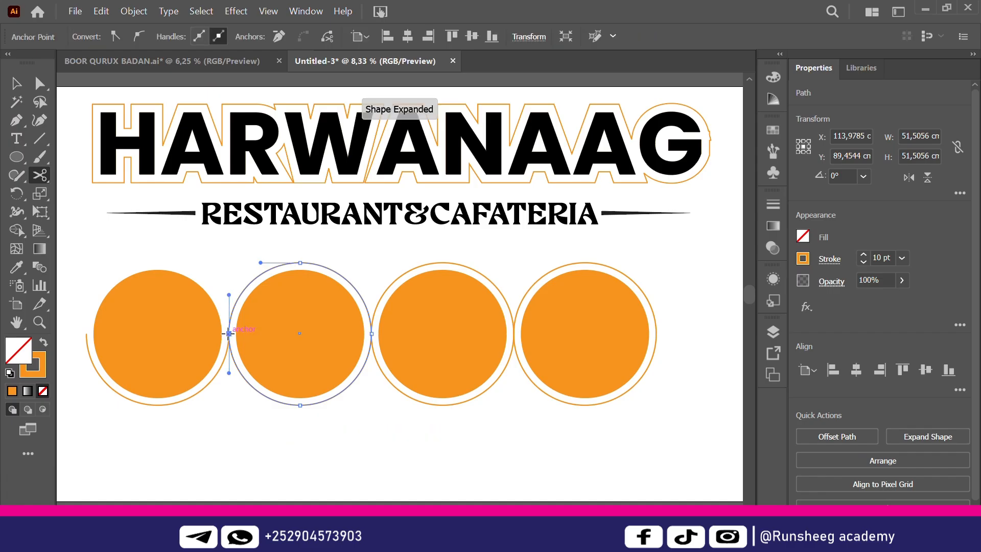
{"action": "left_click", "coordinate": [372, 333]}
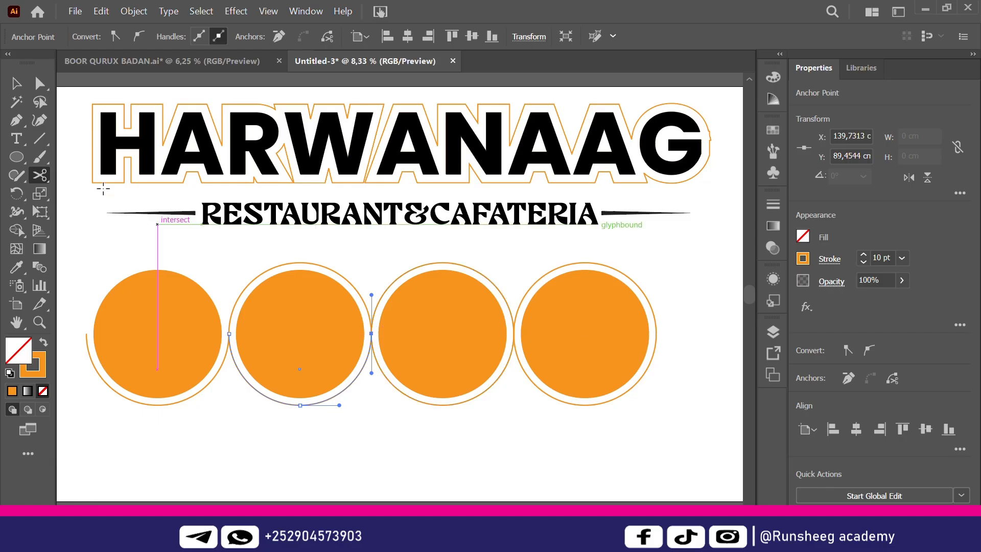
{"action": "left_click", "coordinate": [16, 83]}
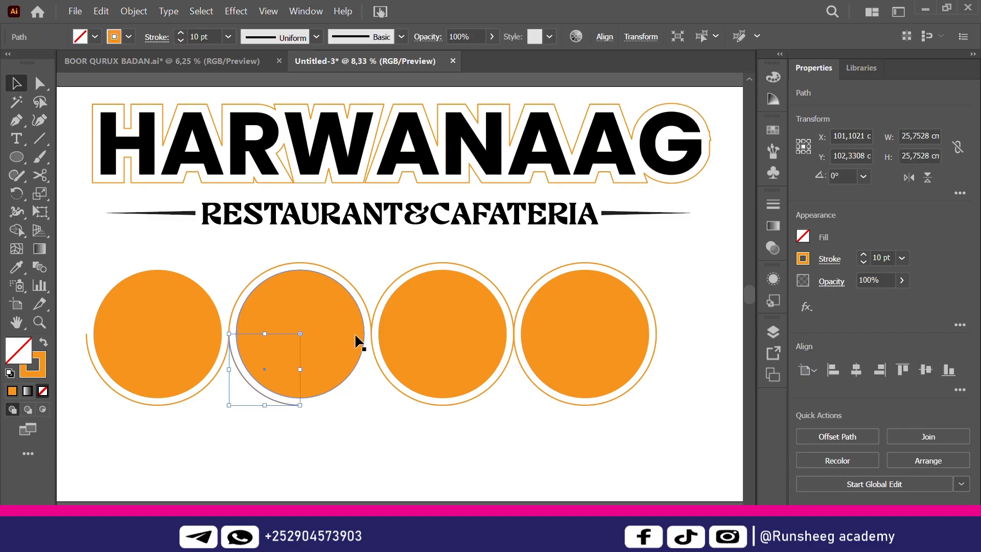
{"action": "key", "text": "Delete"}
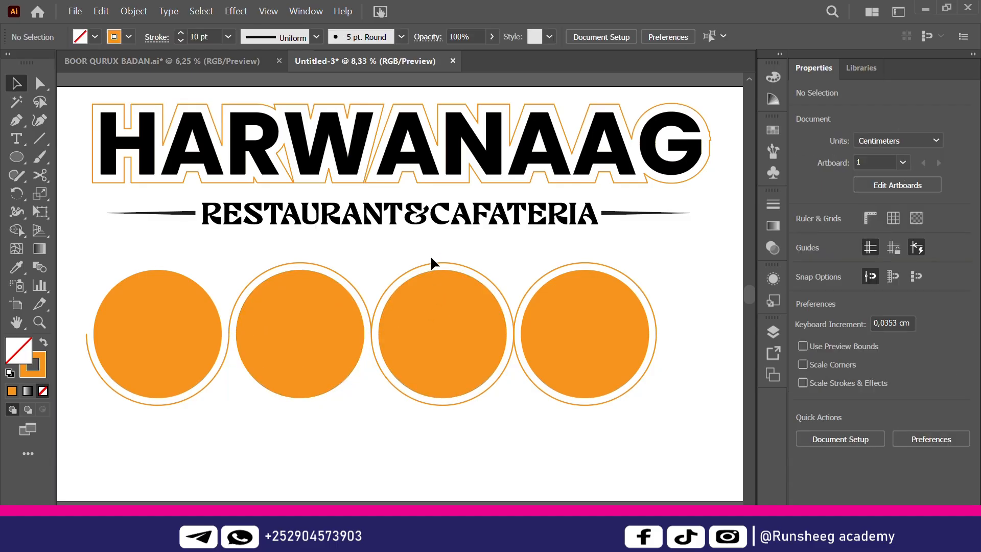
Cut the third ring at its left and right points and delete the unwanted arc
{"action": "left_click", "coordinate": [407, 269]}
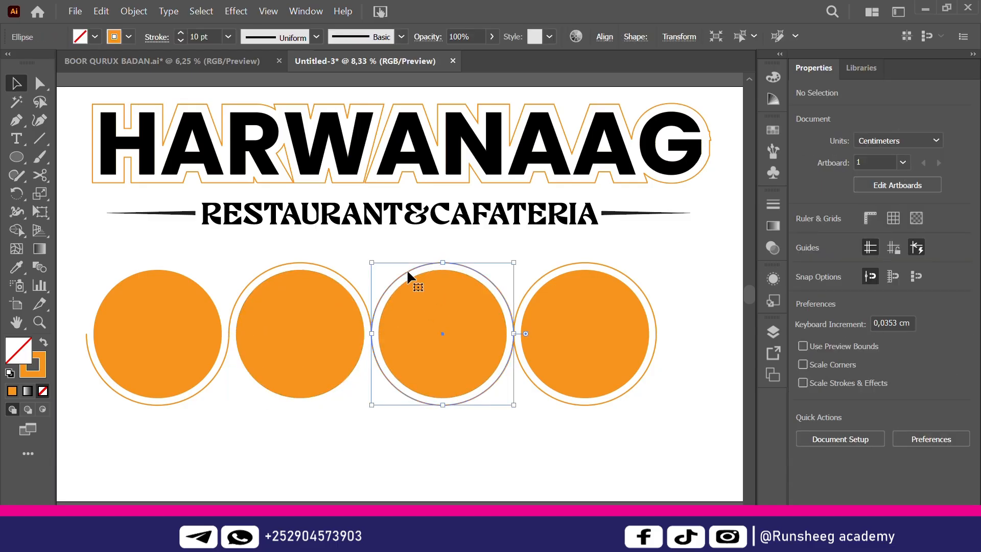
{"action": "left_click", "coordinate": [41, 176]}
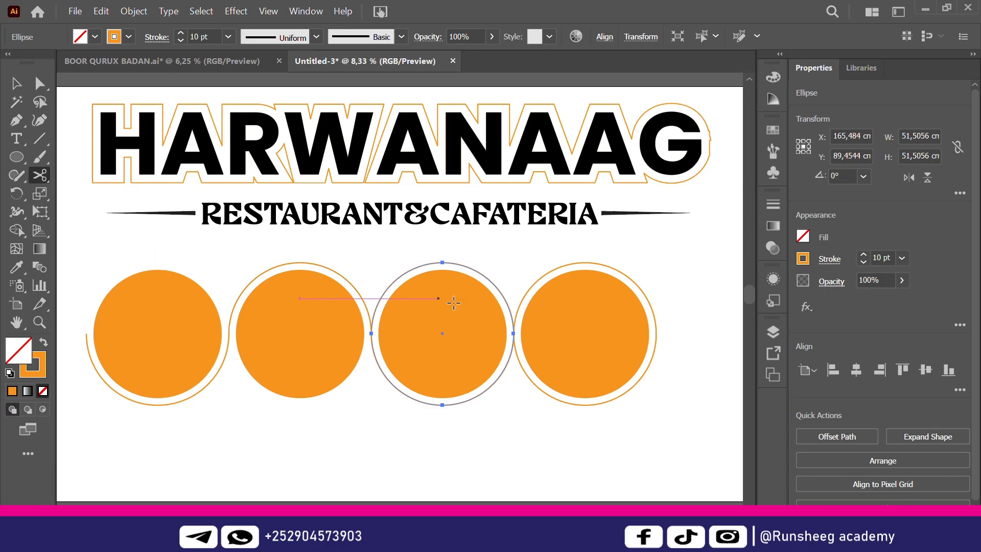
{"action": "left_click", "coordinate": [371, 333]}
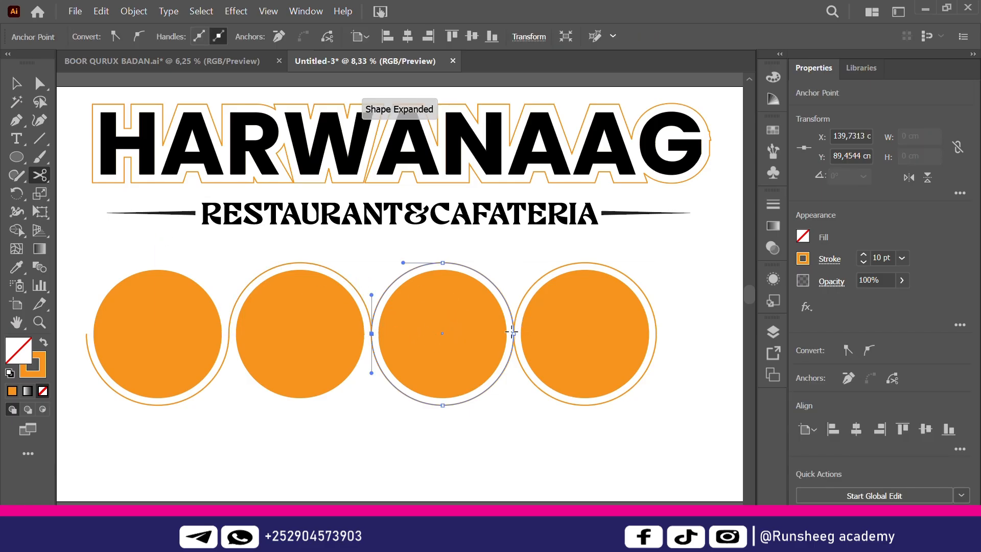
{"action": "left_click", "coordinate": [513, 334]}
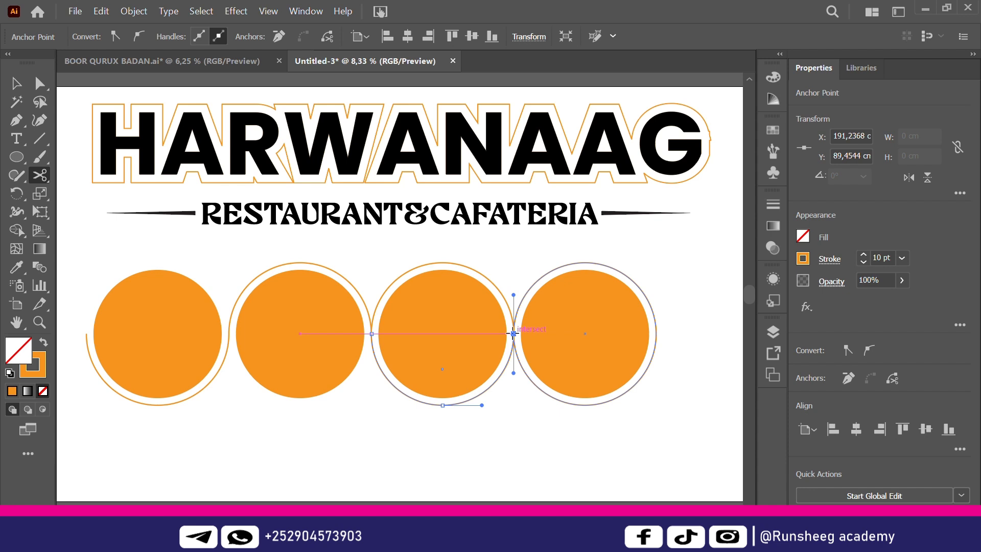
{"action": "left_click", "coordinate": [22, 84]}
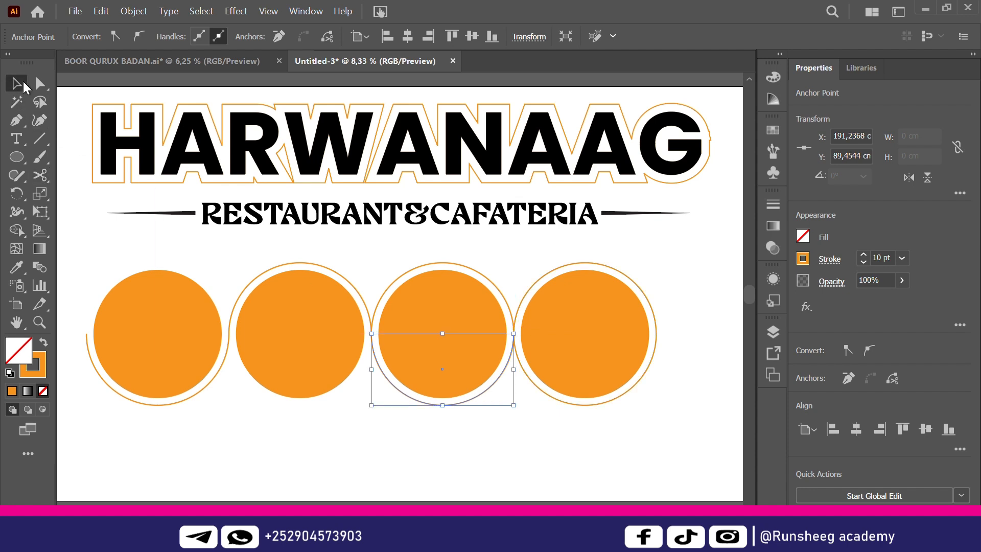
{"action": "left_click", "coordinate": [438, 263]}
{"action": "key", "text": "Delete"}
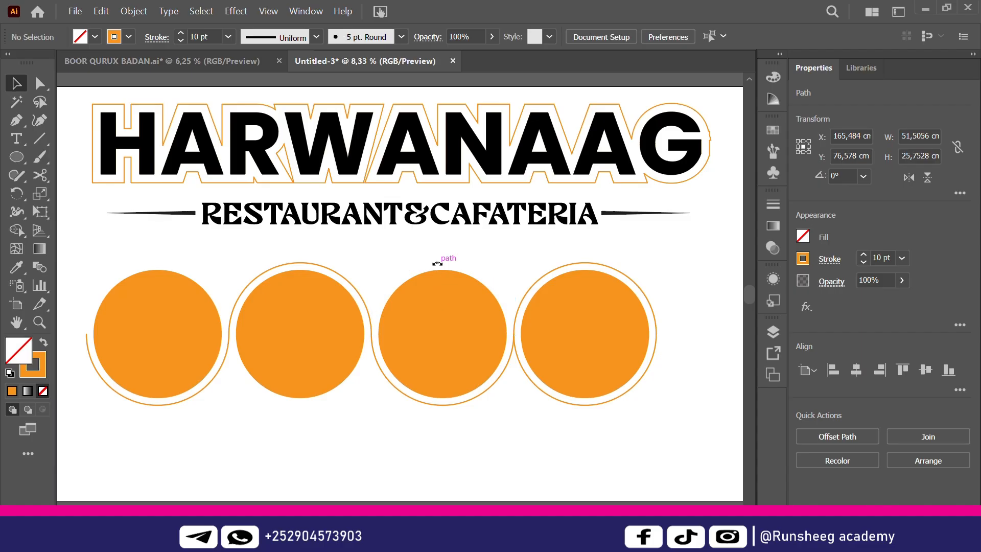
Cut the fourth ring at its side points and erase its lower half with Shape Builder
{"action": "left_click", "coordinate": [568, 261]}
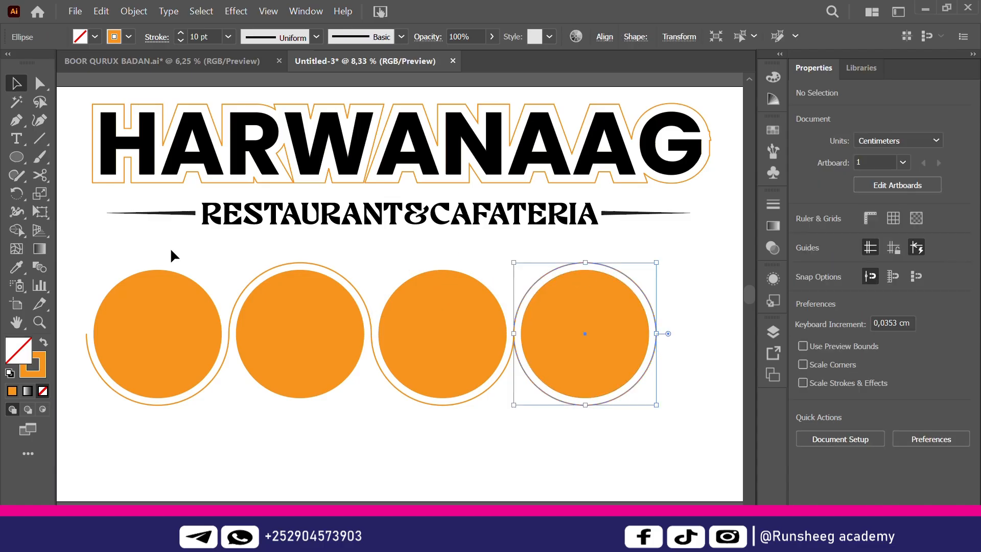
{"action": "left_click", "coordinate": [39, 176]}
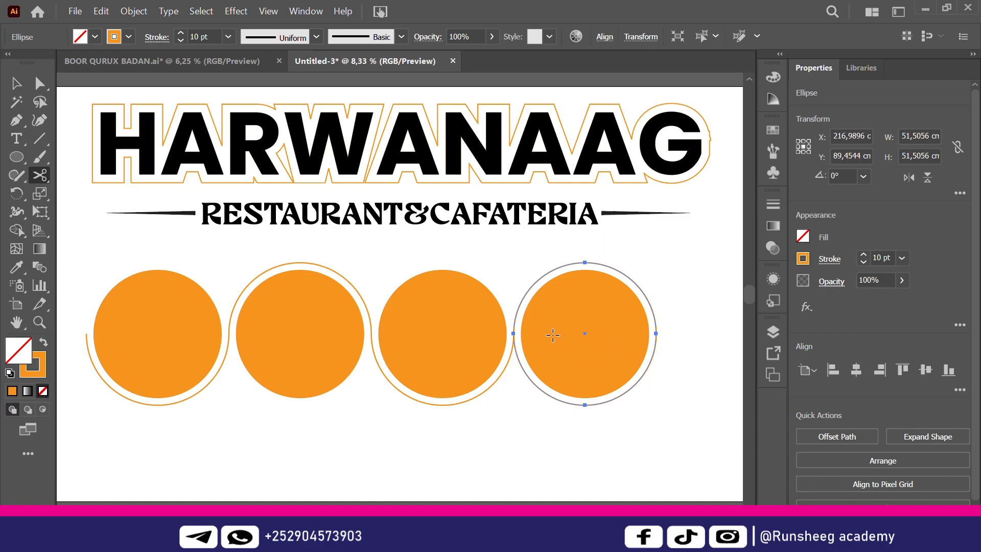
{"action": "left_click", "coordinate": [513, 333]}
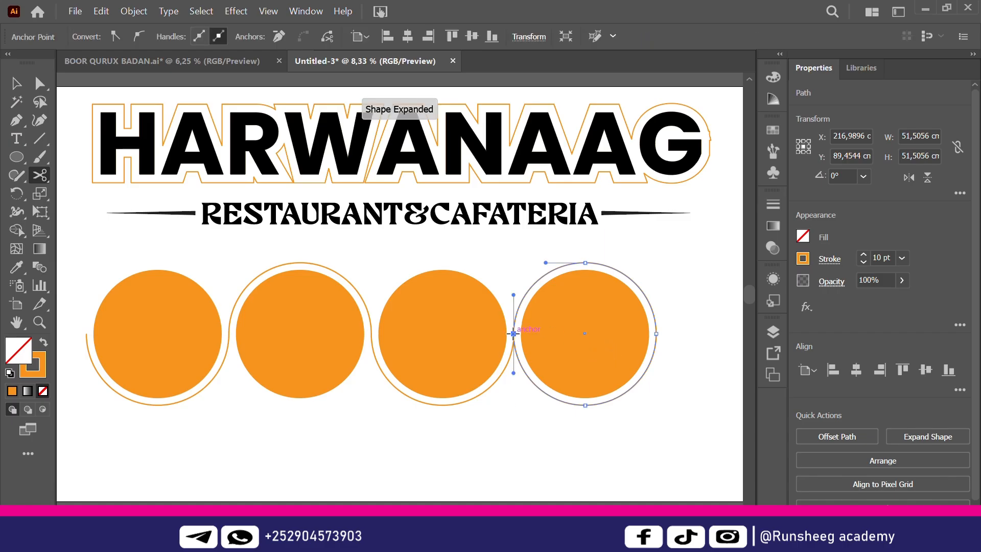
{"action": "left_click", "coordinate": [657, 333]}
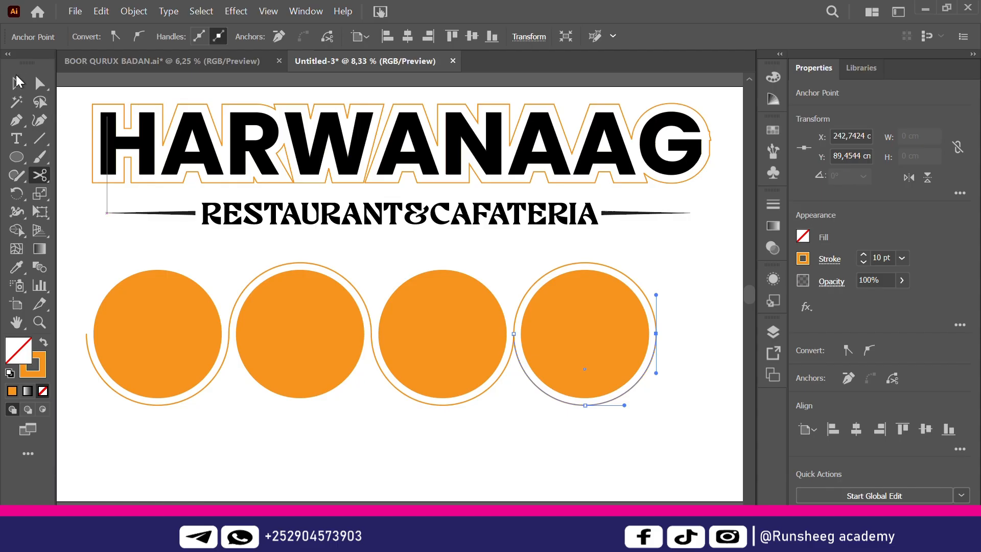
{"action": "left_click", "coordinate": [17, 82]}
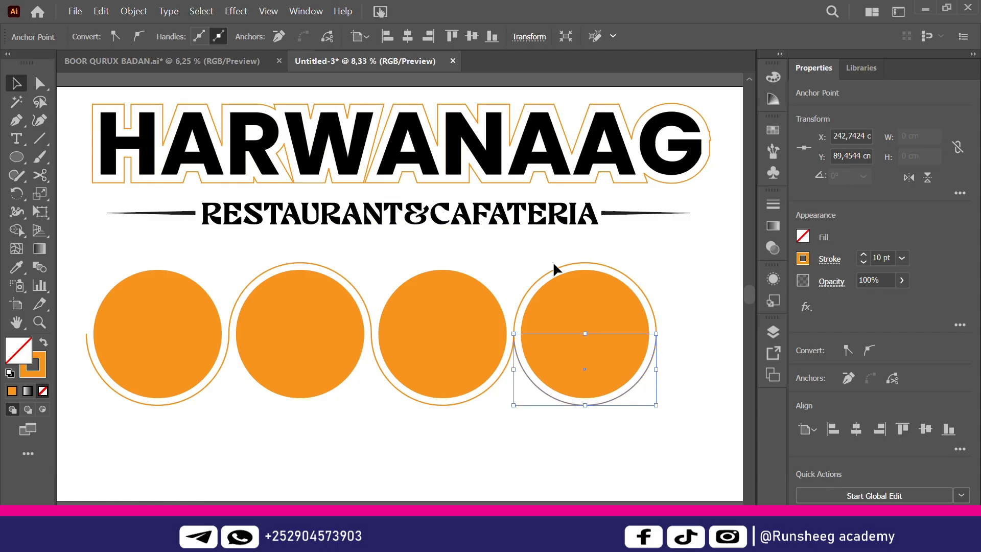
{"action": "key", "text": "shift+m"}
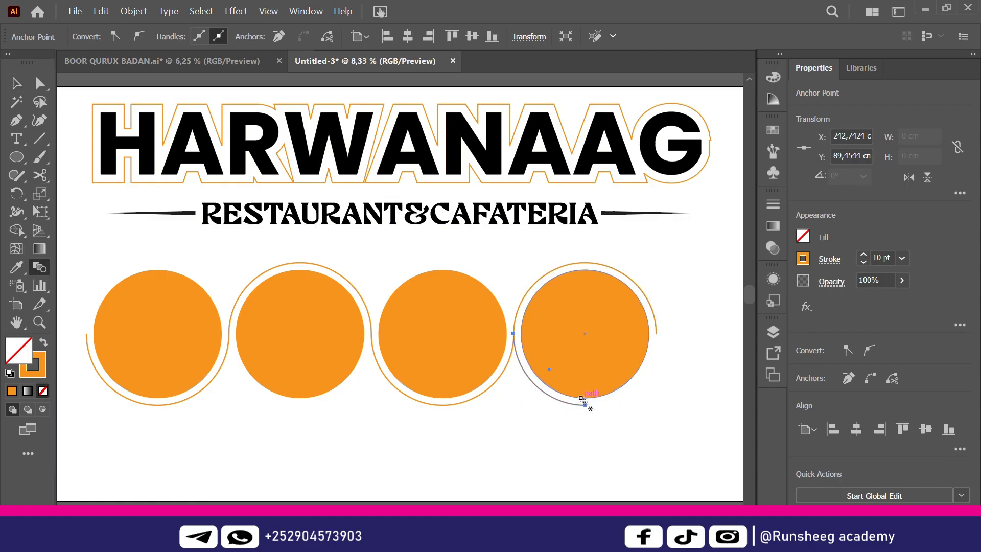
{"action": "left_click", "coordinate": [581, 398]}
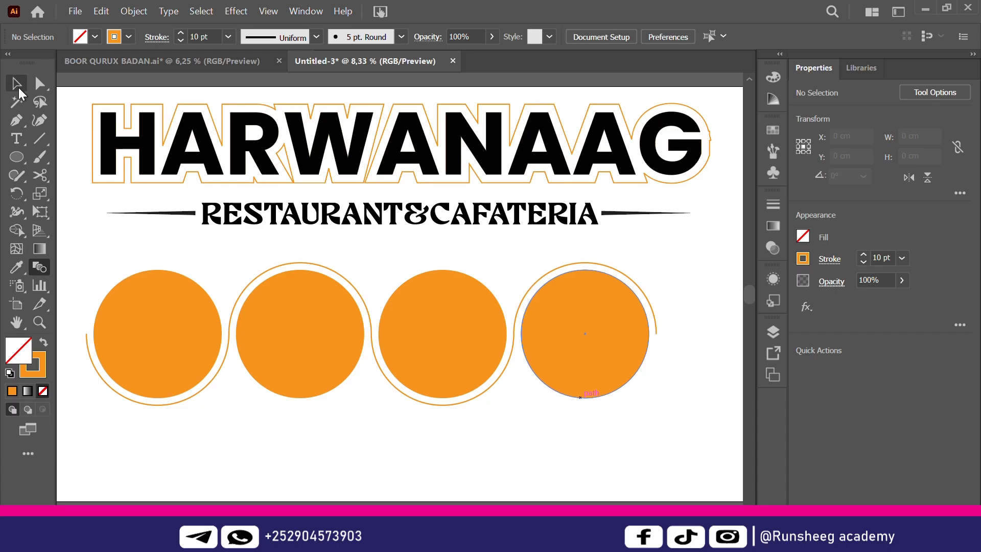
{"action": "left_click", "coordinate": [18, 89]}
{"action": "key", "text": "ctrl+minus"}
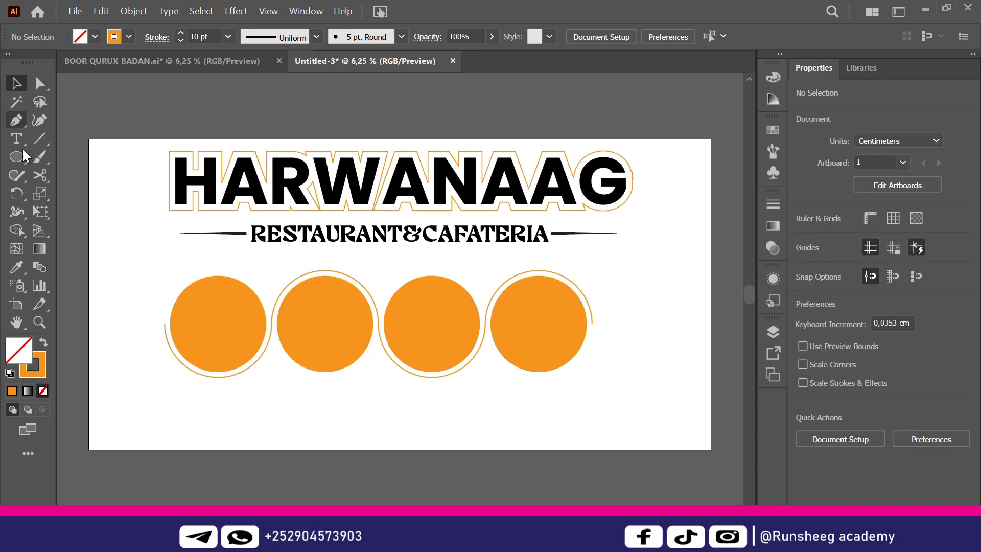
Marquee-select the four ringed circles and drag the row to the left
{"action": "left_click_drag", "start_coordinate": [149, 274], "coordinate": [617, 397]}
{"action": "left_click_drag", "start_coordinate": [572, 347], "coordinate": [518, 351]}
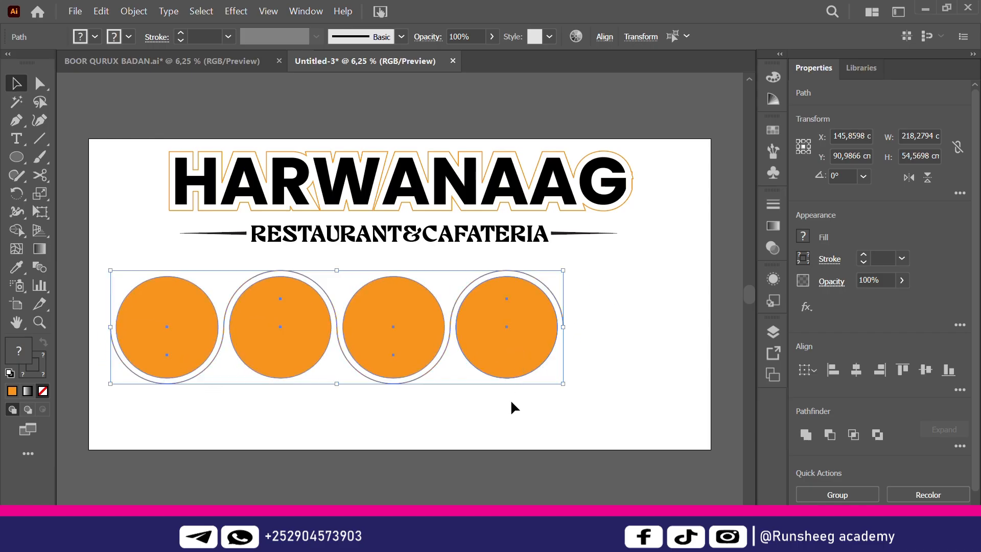
{"action": "left_click", "coordinate": [440, 413]}
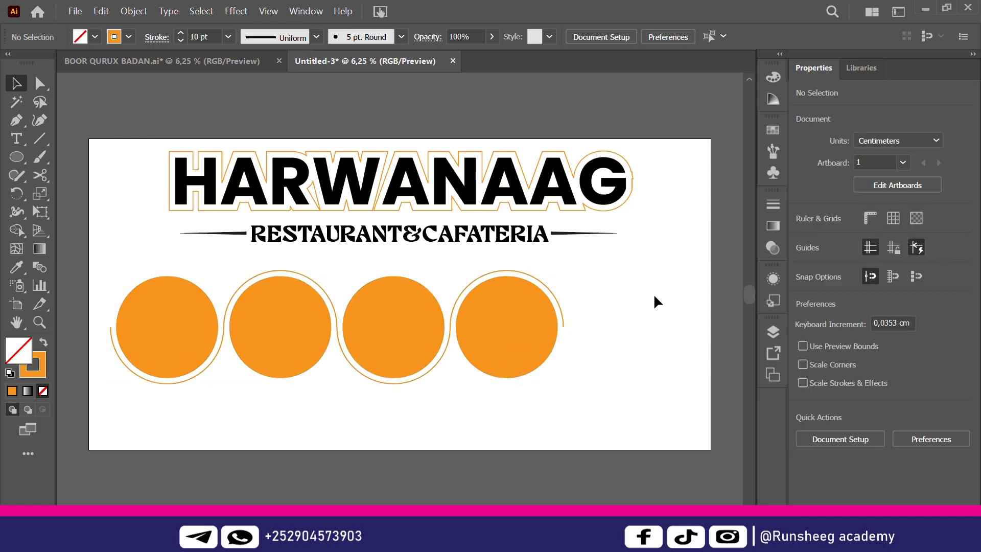
{"action": "left_click", "coordinate": [22, 161]}
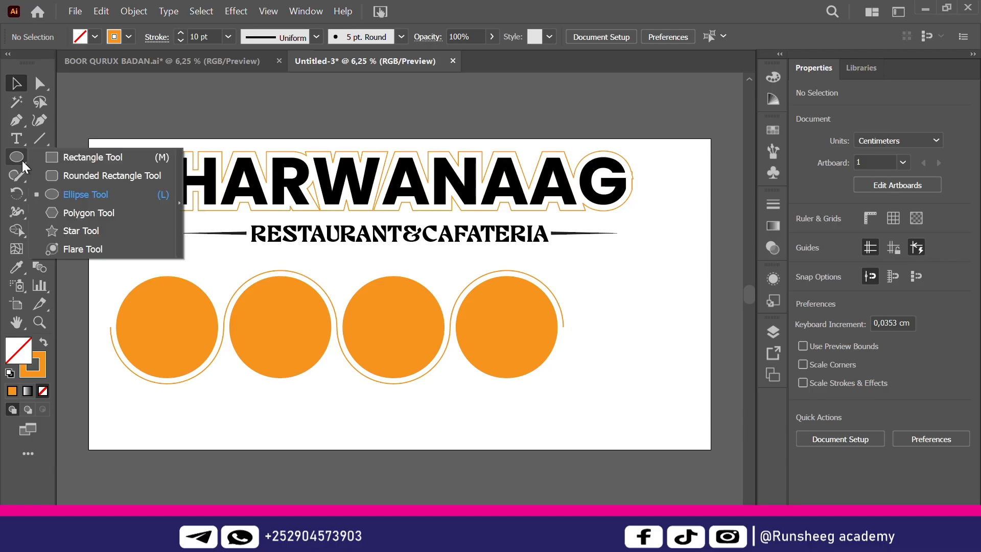
{"action": "left_click", "coordinate": [109, 197]}
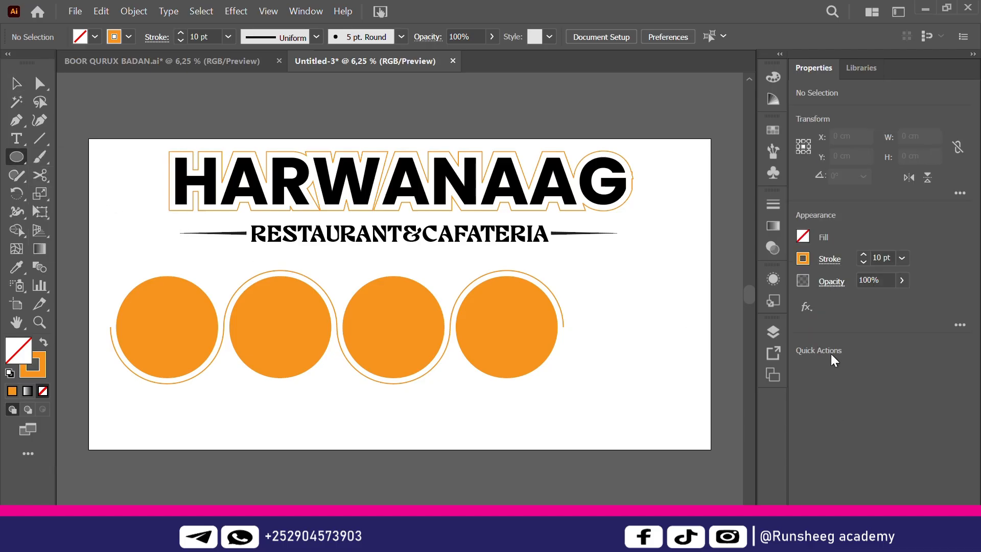
Draw a large orange-filled, outline-free circle and move it to overlap the artboard's right edge
{"action": "left_click_drag", "start_coordinate": [622, 276], "coordinate": [679, 466]}
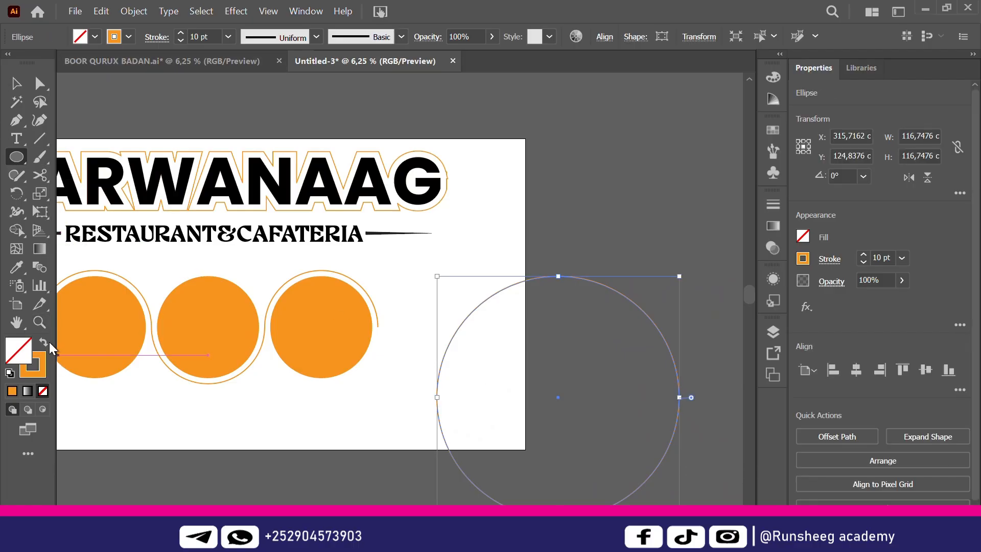
{"action": "left_click", "coordinate": [44, 344]}
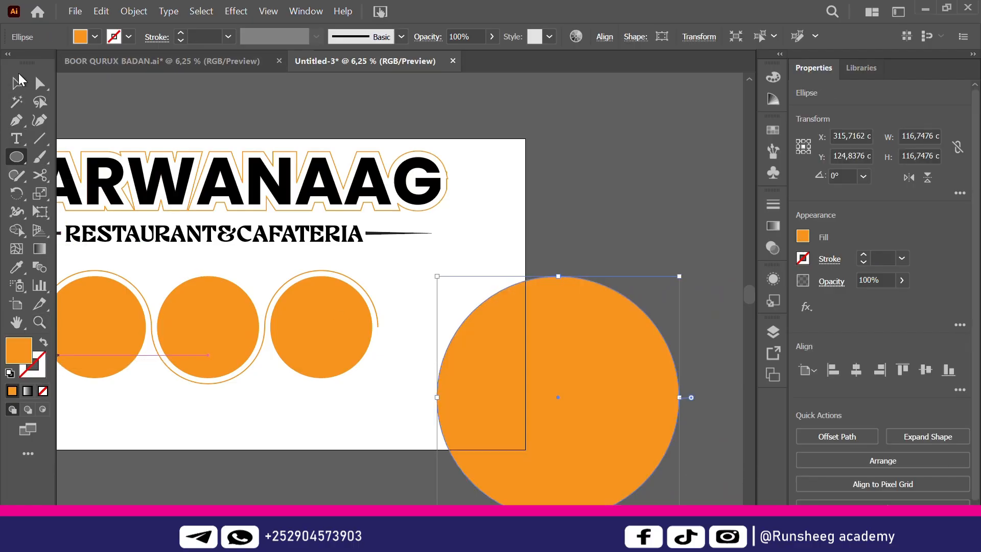
{"action": "left_click", "coordinate": [17, 83]}
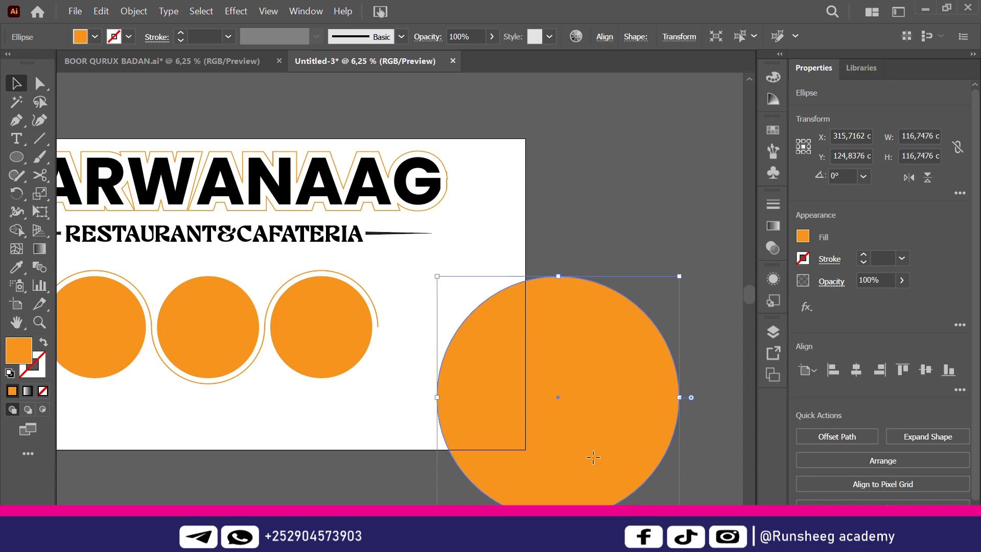
{"action": "left_click_drag", "start_coordinate": [593, 455], "coordinate": [570, 436]}
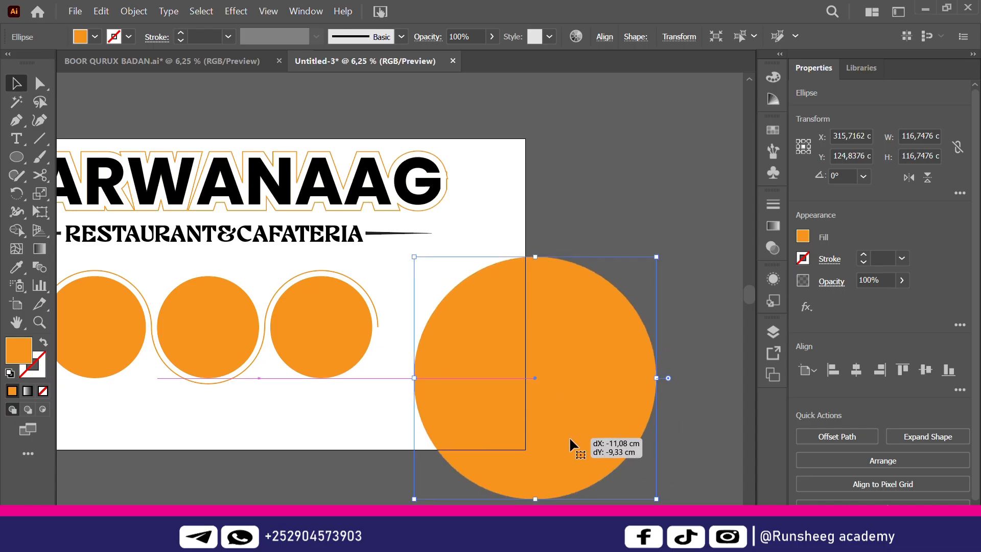
{"action": "left_click", "coordinate": [640, 174]}
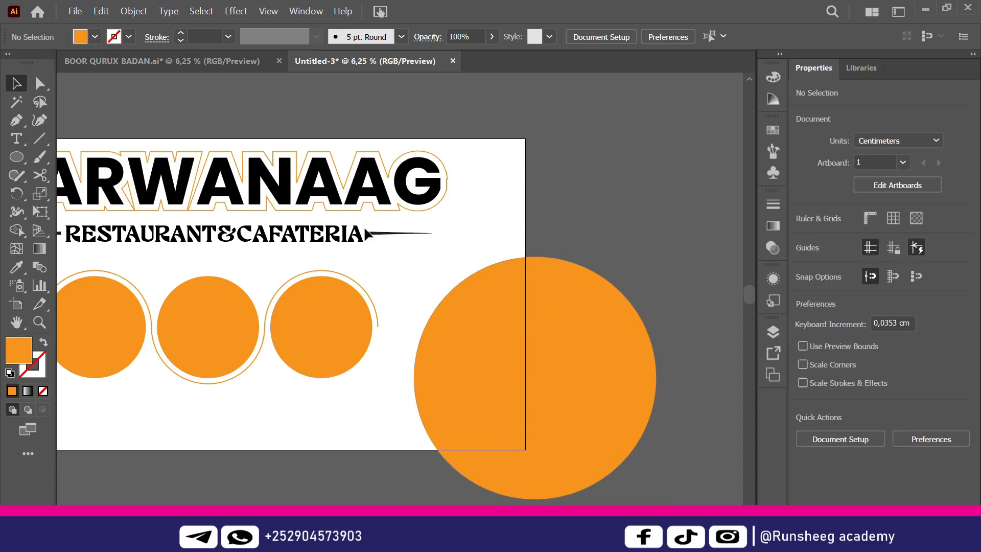
{"action": "left_click", "coordinate": [24, 153]}
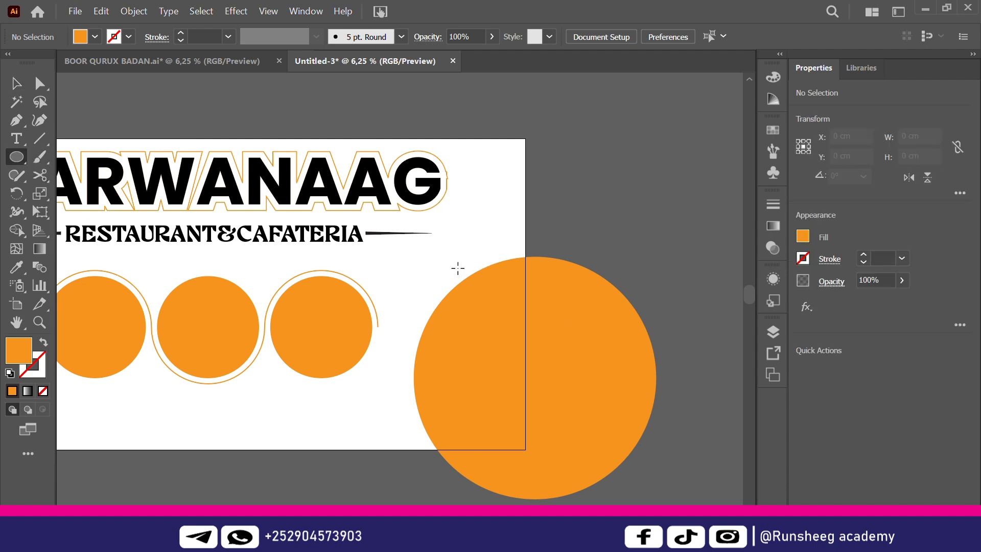
Draw a small circle with a 10 pt black outline and repeat it twice down-left along the big circle
{"action": "mouse_move", "coordinate": [458, 268]}
{"action": "left_mouse_down"}
{"action": "mouse_move", "coordinate": [498, 320]}
{"action": "mouse_move", "coordinate": [513, 322]}
{"action": "left_mouse_up"}
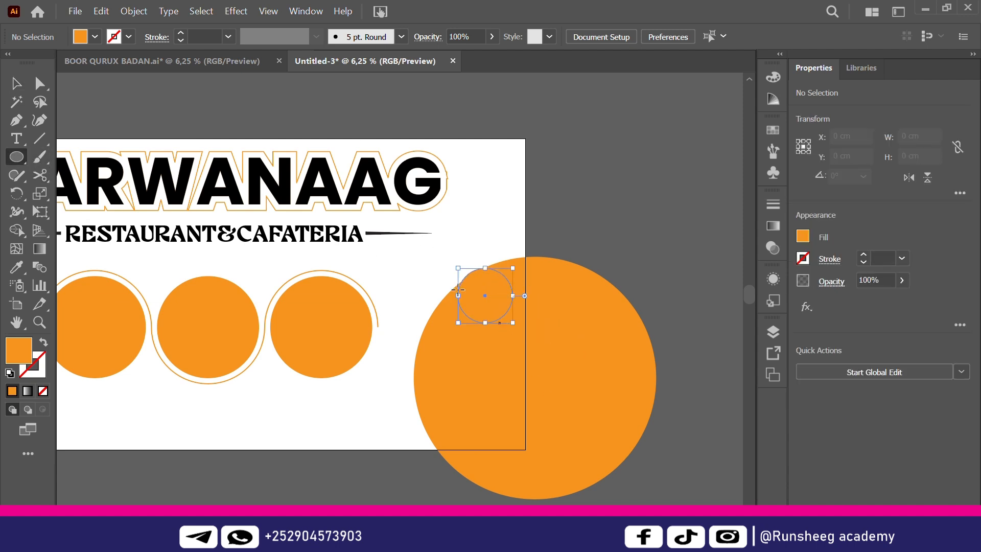
{"action": "left_click", "coordinate": [129, 37]}
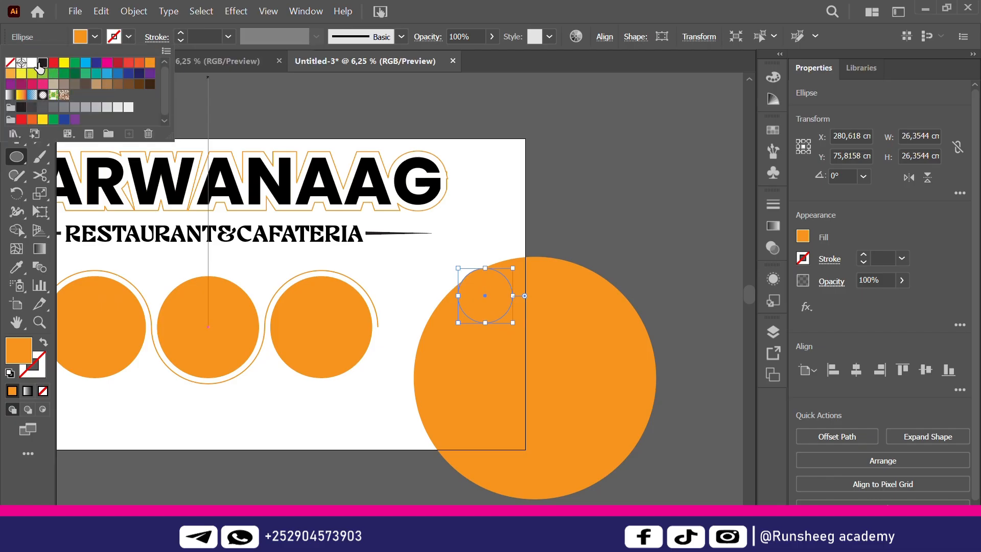
{"action": "left_click", "coordinate": [41, 64]}
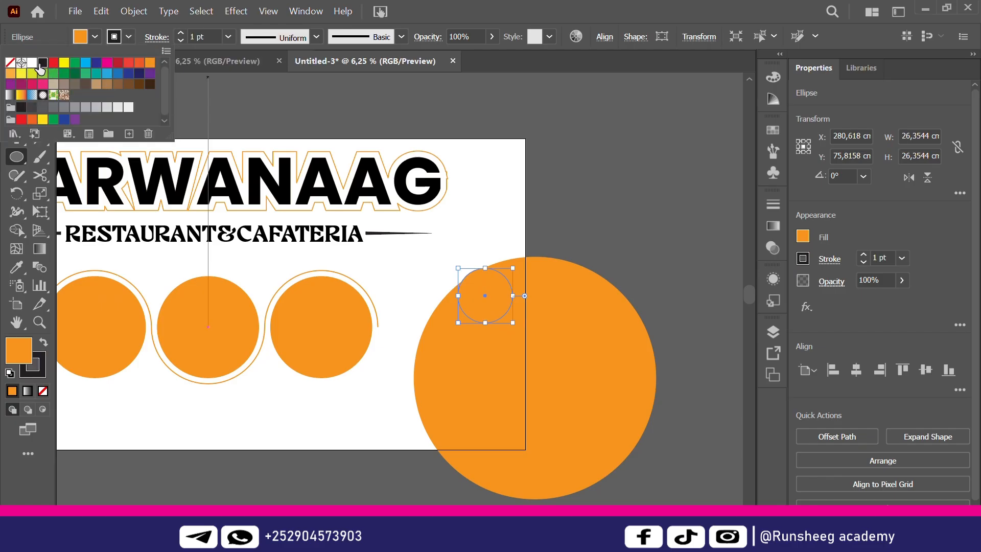
{"action": "left_click", "coordinate": [228, 36]}
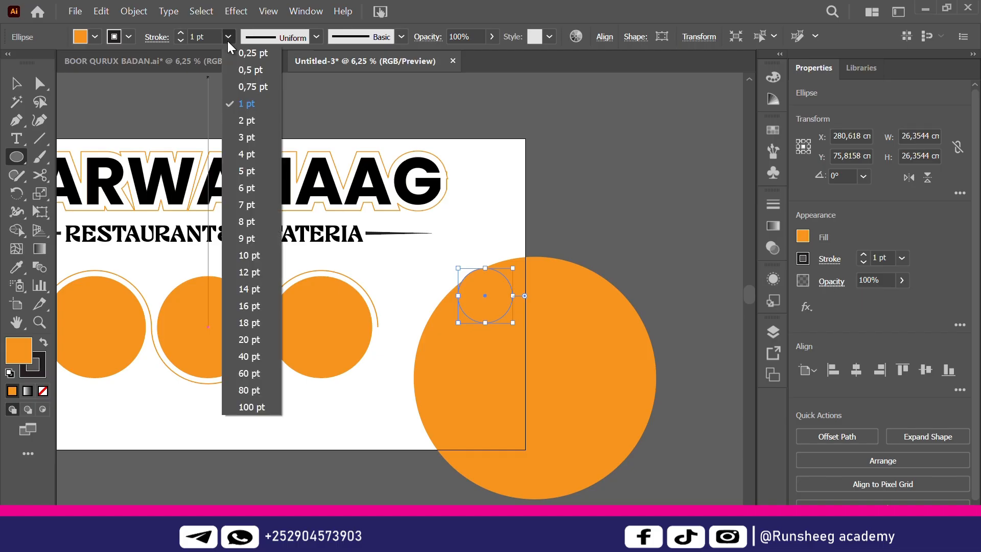
{"action": "left_click", "coordinate": [251, 255]}
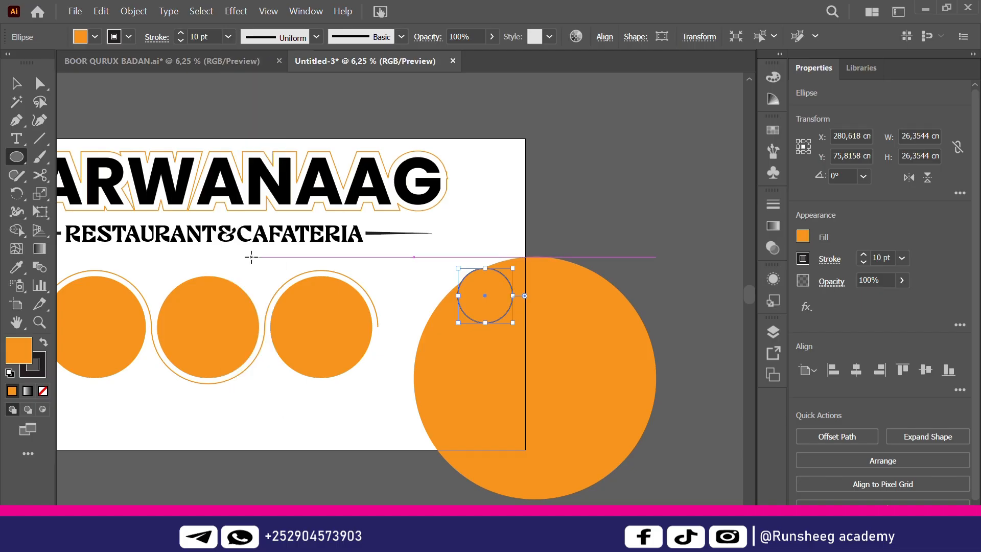
{"action": "left_click", "coordinate": [17, 84]}
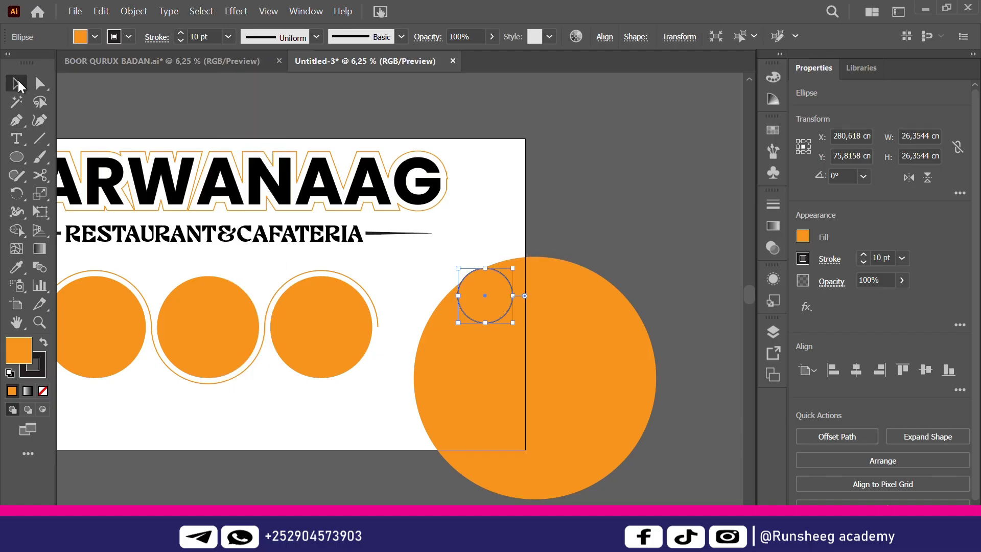
{"action": "left_click", "coordinate": [656, 218]}
{"action": "left_click_drag", "start_coordinate": [486, 303], "coordinate": [439, 340]}
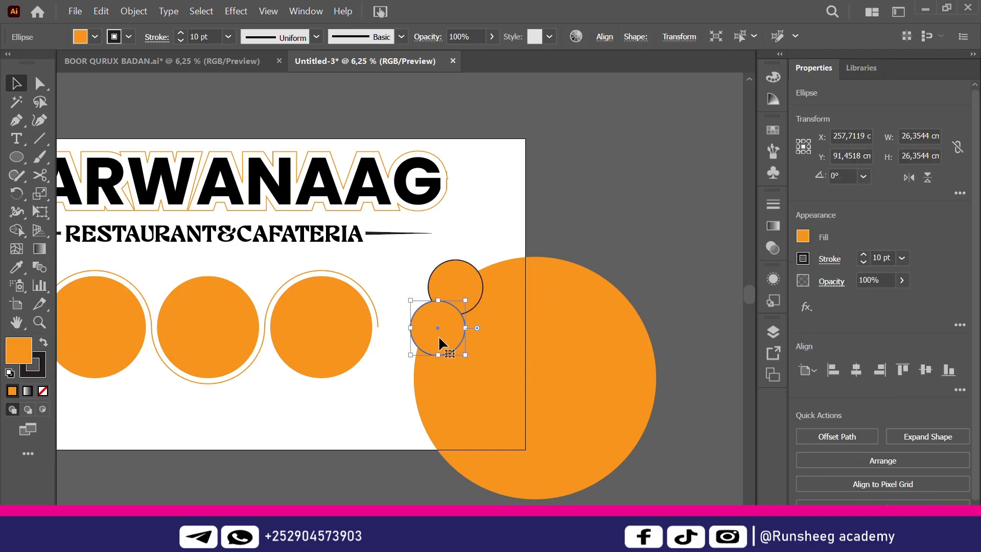
{"action": "key", "text": "ctrl+d"}
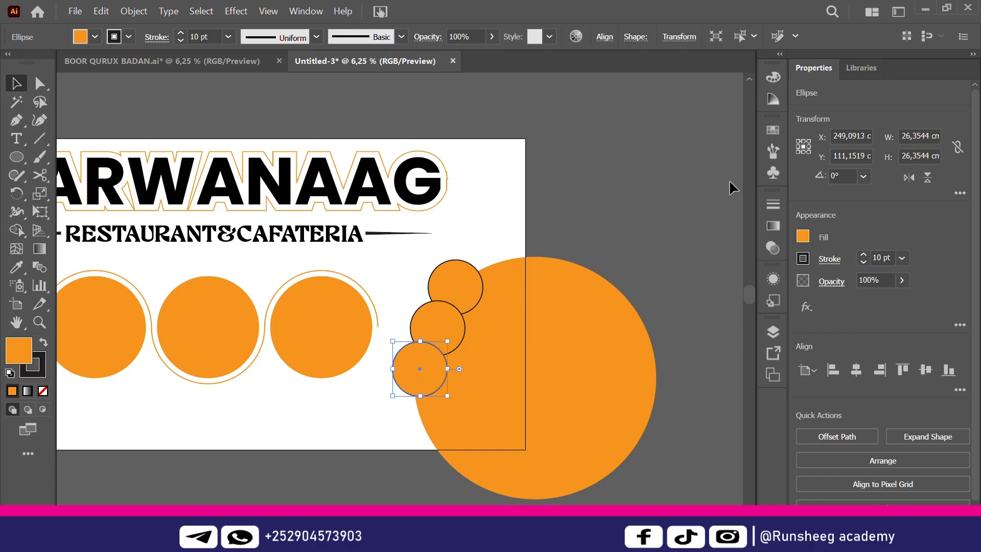
{"action": "left_click", "coordinate": [729, 179]}
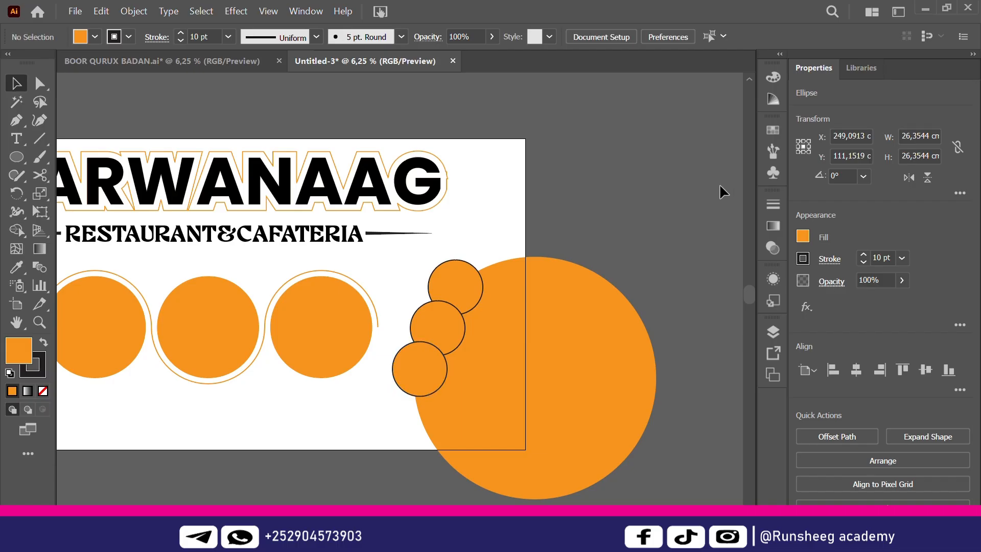
Give the big orange circle a 10 pt outline
{"action": "left_click", "coordinate": [587, 311]}
{"action": "left_click", "coordinate": [228, 37]}
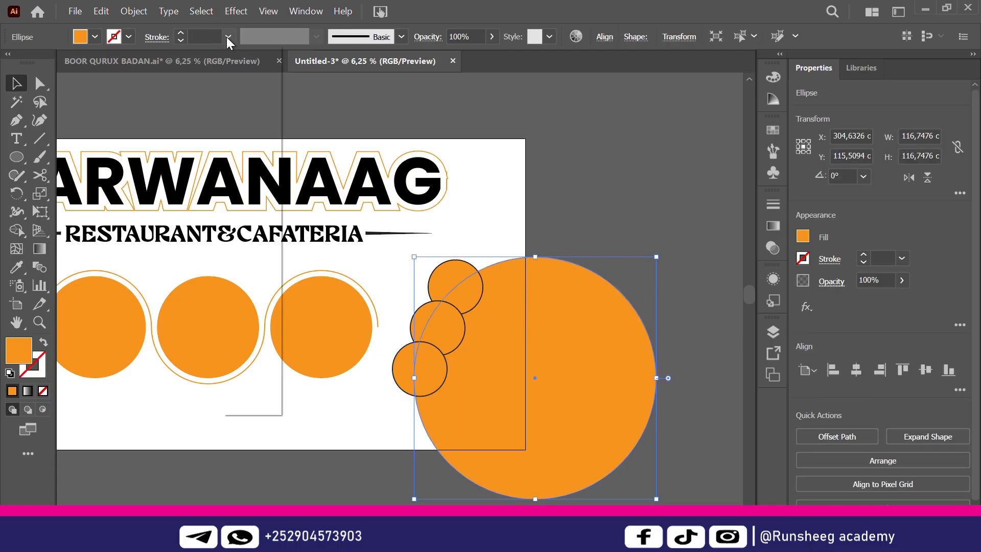
{"action": "left_click", "coordinate": [240, 256]}
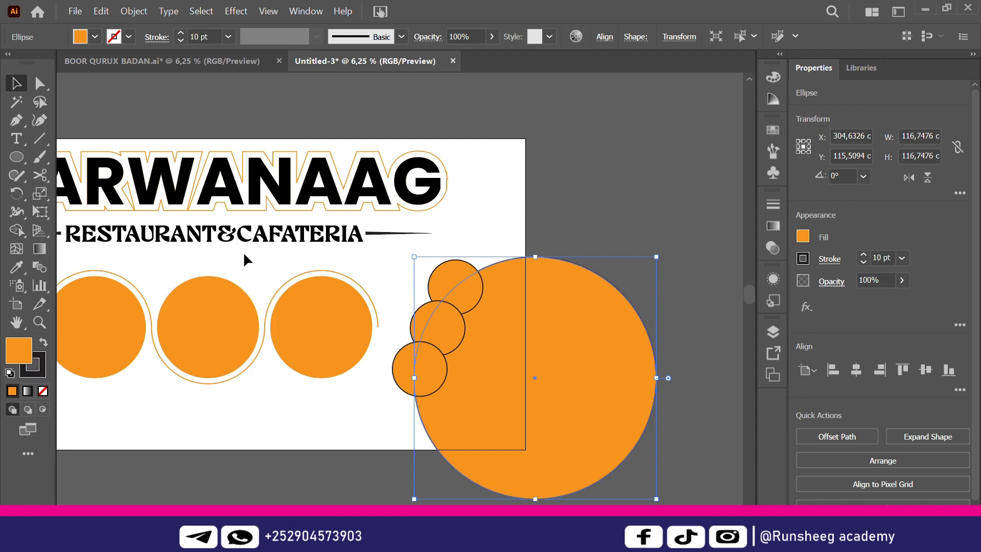
{"action": "left_click", "coordinate": [673, 181]}
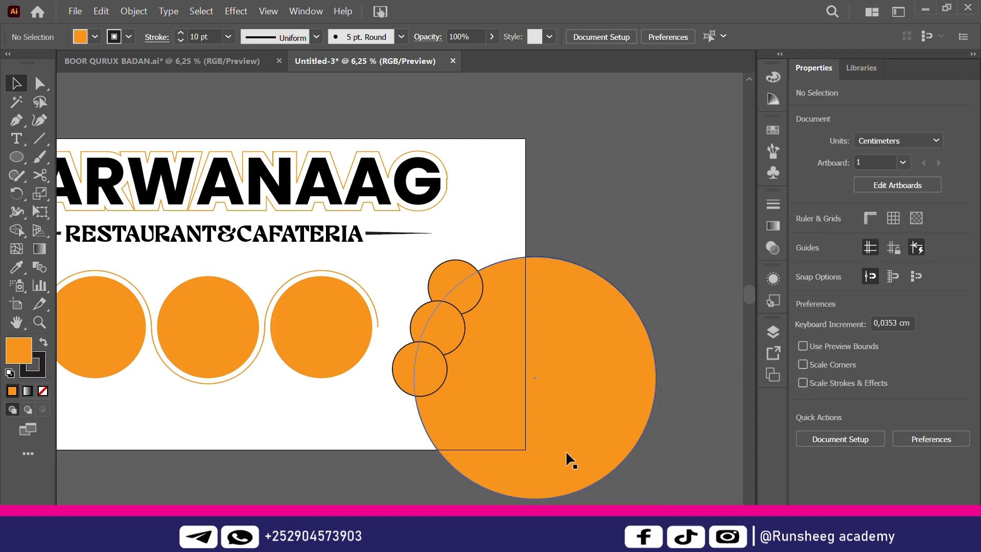
Add a small black dot at the right end of the arc
{"action": "scroll", "coordinate": [398, 287], "scroll_direction": "left", "scroll_amount": 5}
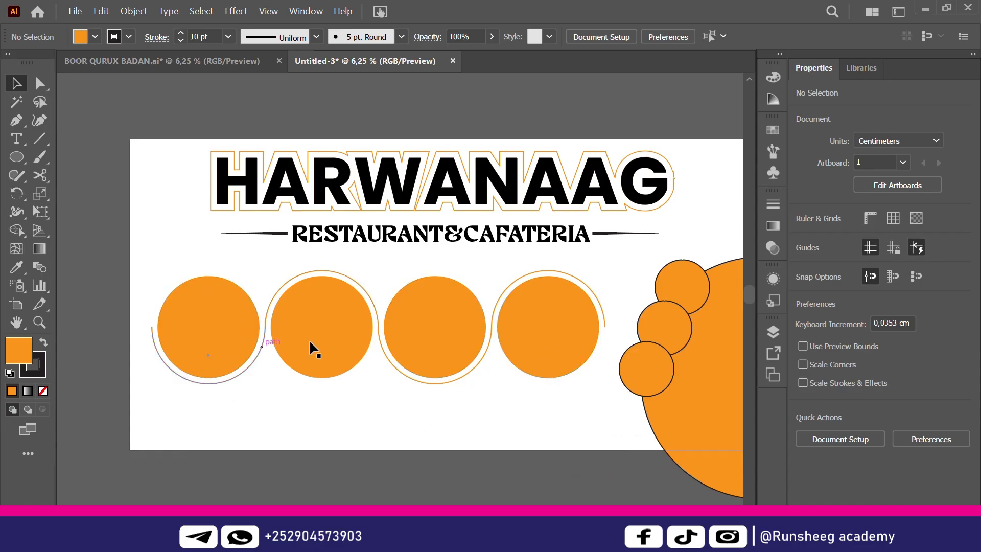
{"action": "left_click", "coordinate": [21, 153]}
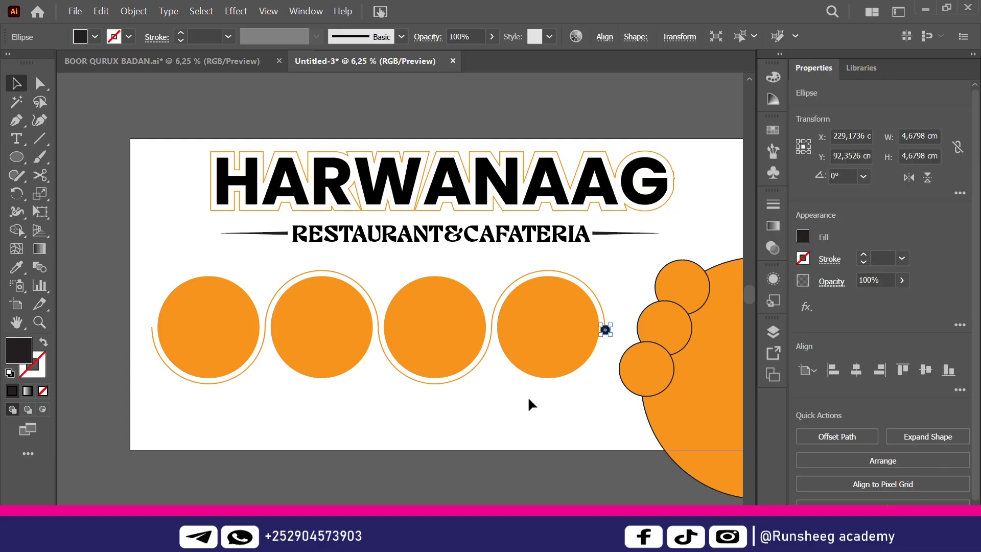
{"action": "left_click", "coordinate": [528, 397]}
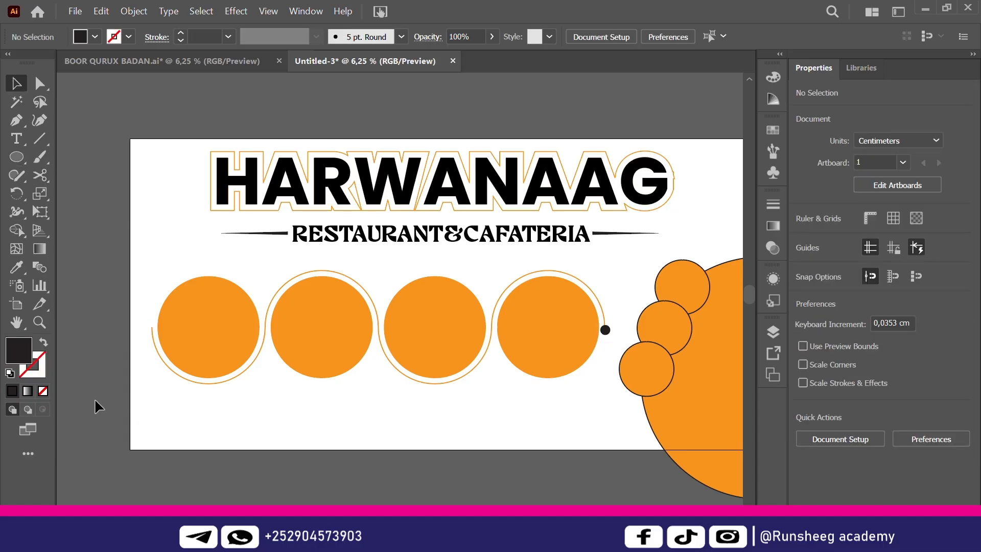
Draw a wide rectangle across the bottom and fill it with the circles' orange via Eyedropper
{"action": "left_click", "coordinate": [17, 156]}
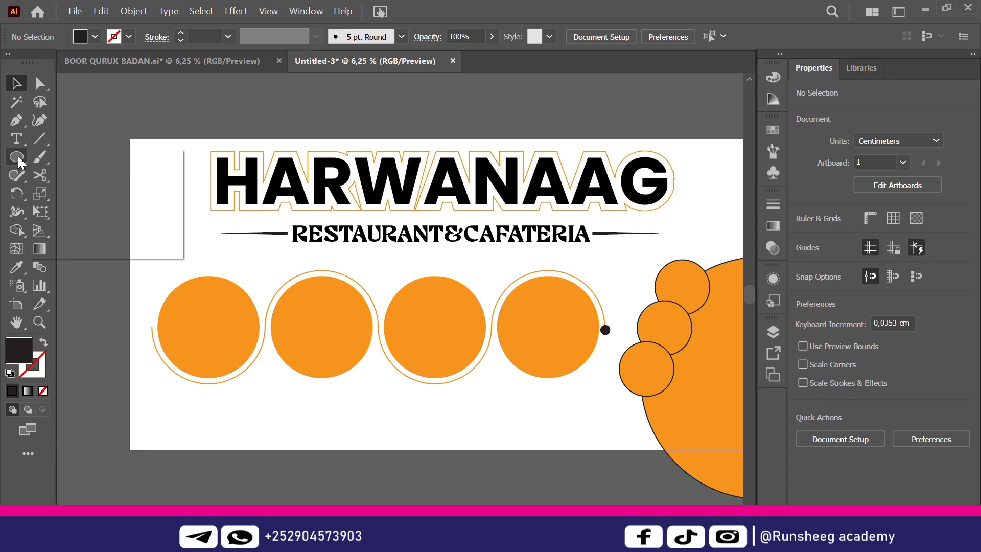
{"action": "left_click", "coordinate": [107, 162]}
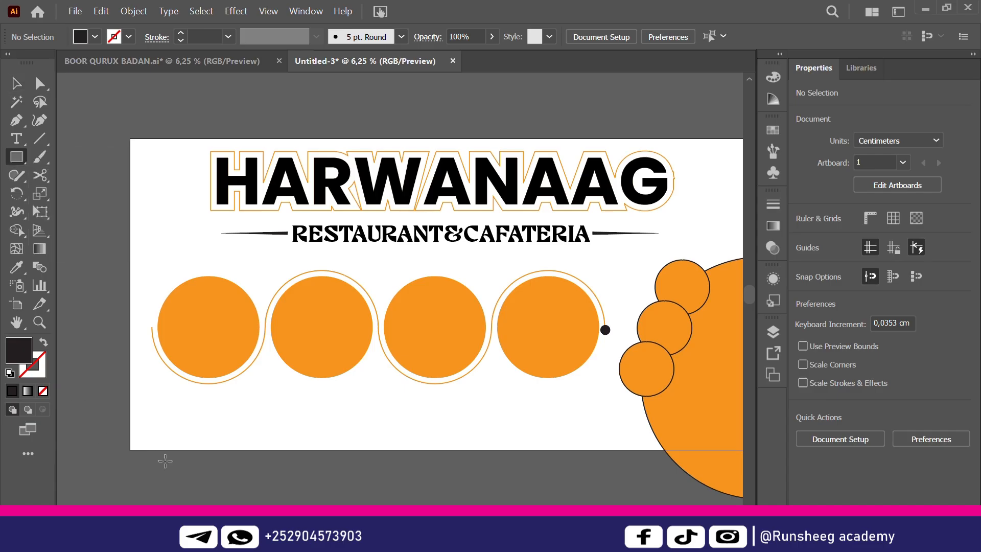
{"action": "left_click_drag", "start_coordinate": [152, 326], "coordinate": [683, 452]}
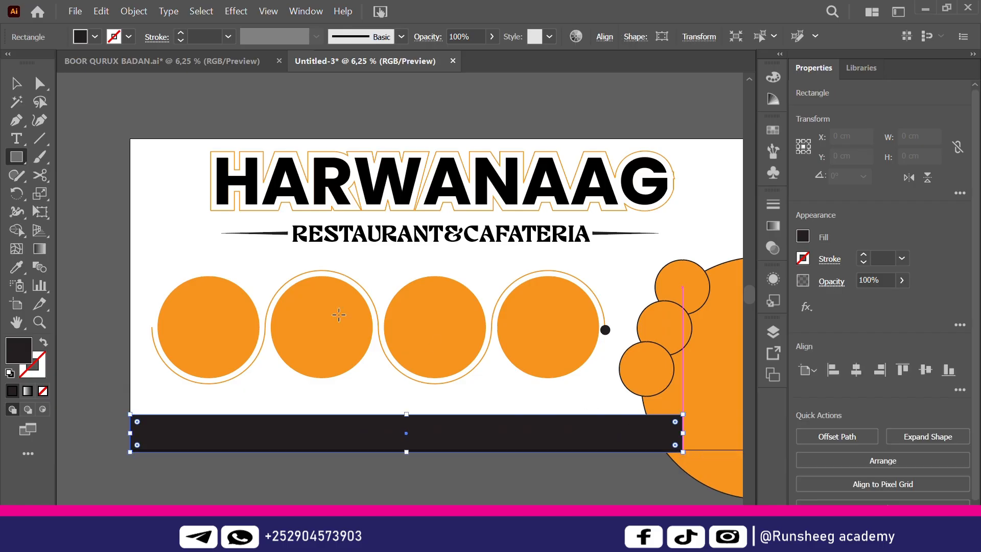
{"action": "left_click", "coordinate": [18, 91]}
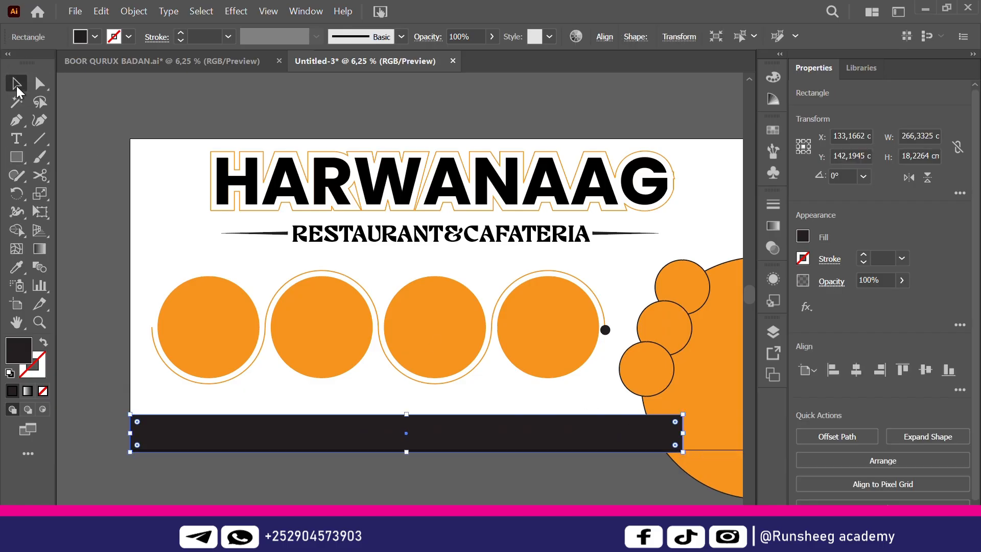
{"action": "left_click", "coordinate": [12, 271]}
{"action": "left_click", "coordinate": [224, 316]}
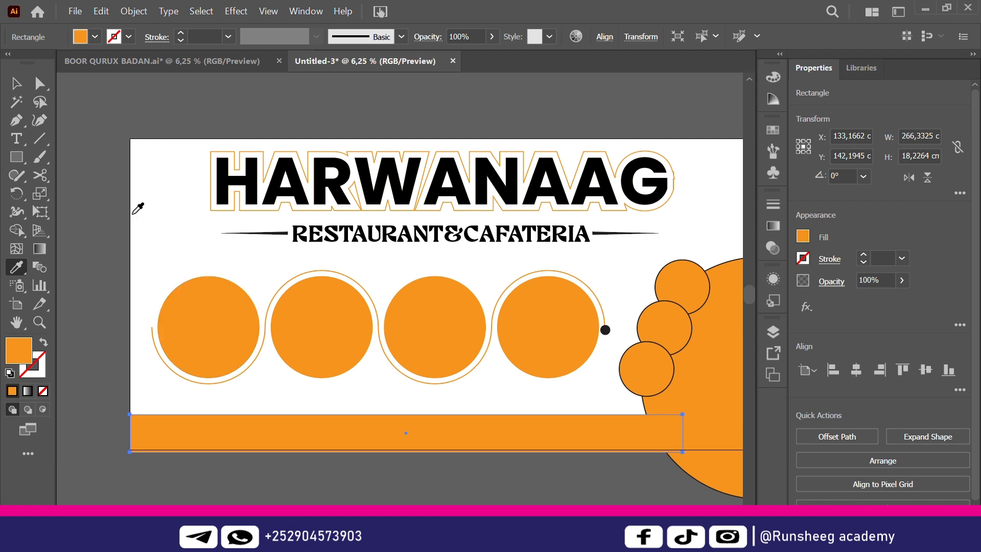
{"action": "left_click", "coordinate": [18, 91]}
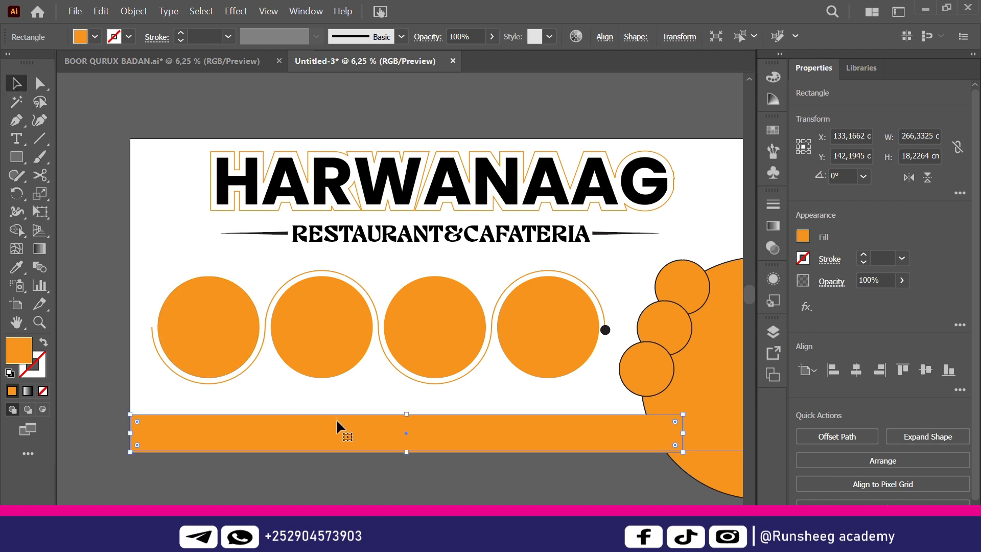
Nudge the orange bar up slightly and adjust its top edge
{"action": "left_click_drag", "start_coordinate": [339, 433], "coordinate": [339, 430]}
{"action": "key", "text": "Up"}
{"action": "key", "text": "Up"}
{"action": "key", "text": "Up"}
{"action": "key", "text": "Up"}
{"action": "key", "text": "Up"}
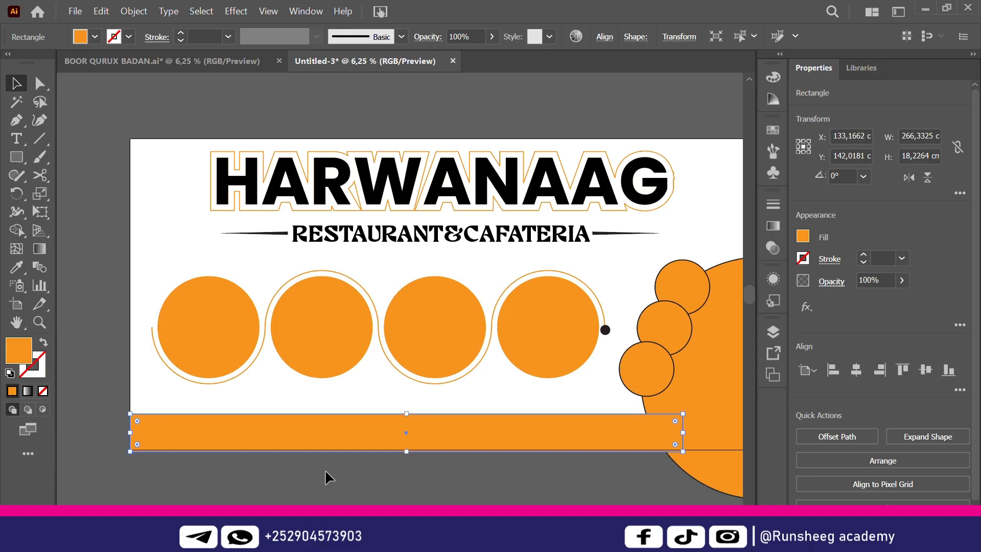
{"action": "key", "text": "Up"}
{"action": "key", "text": "Up"}
{"action": "key", "text": "Up"}
{"action": "key", "text": "Up"}
{"action": "key", "text": "Up"}
{"action": "key", "text": "Up"}
{"action": "key", "text": "Up"}
{"action": "key", "text": "Up"}
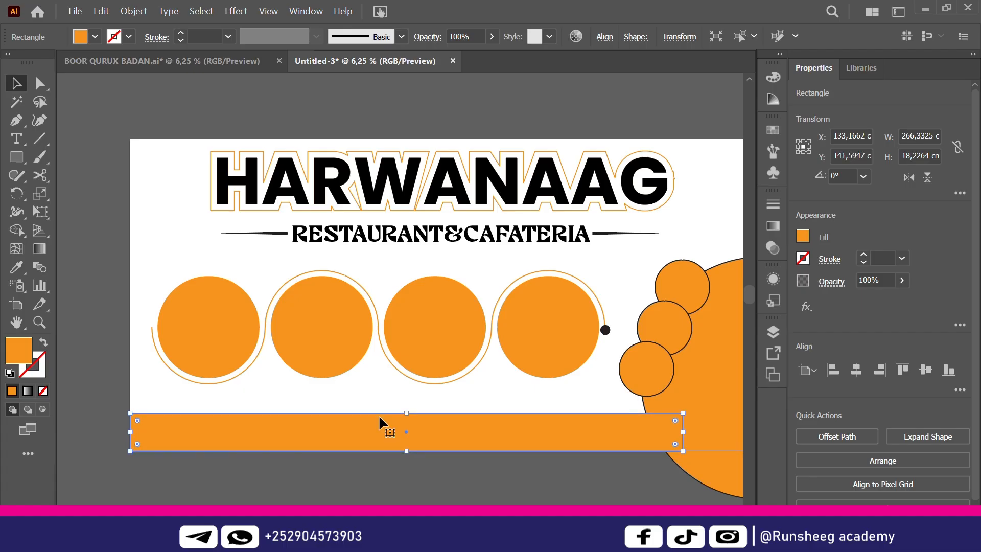
{"action": "left_click_drag", "start_coordinate": [405, 410], "coordinate": [406, 416]}
{"action": "left_click_drag", "start_coordinate": [606, 277], "coordinate": [149, 387]}
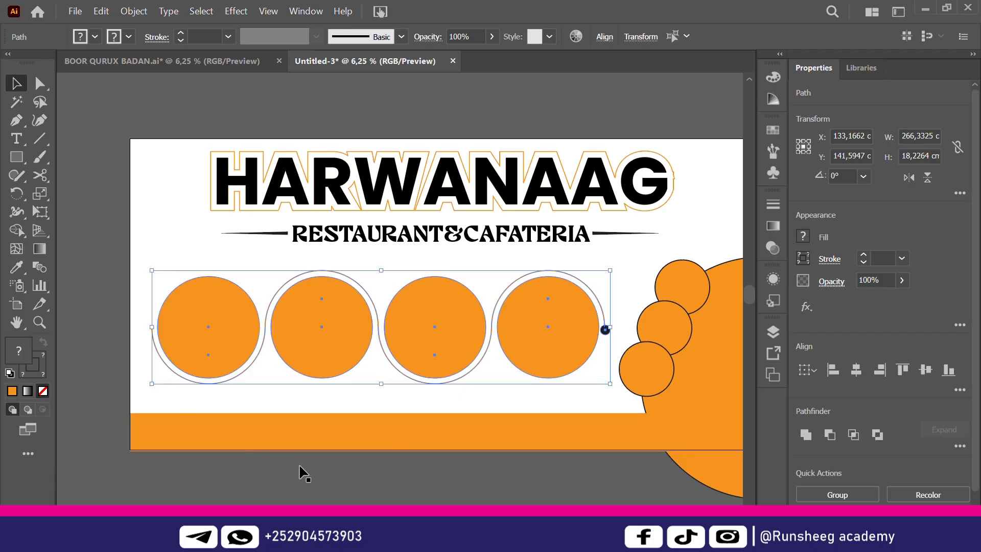
Alt-drag a copy of the black dot to the arc's left end
{"action": "left_click", "coordinate": [322, 476]}
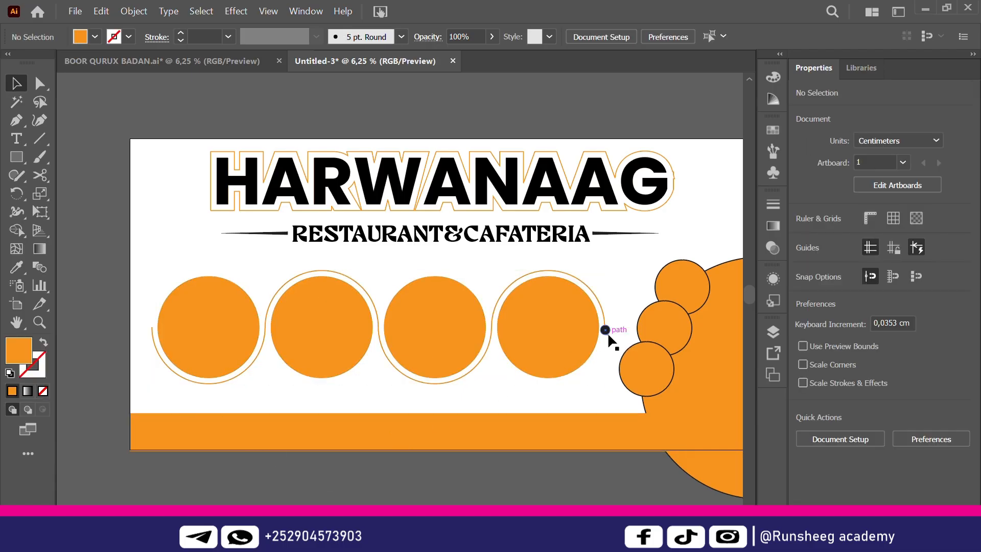
{"action": "left_click_drag", "start_coordinate": [608, 336], "coordinate": [151, 327]}
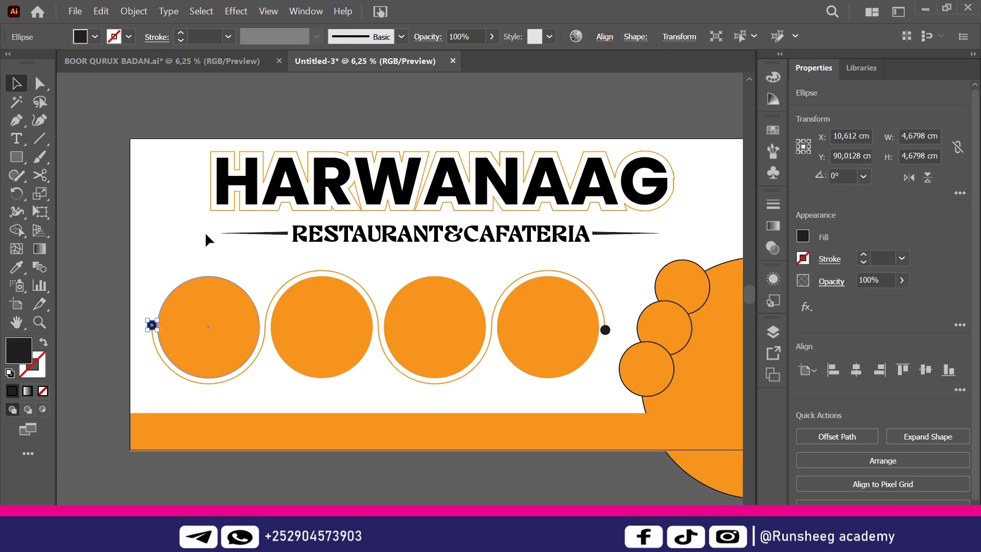
{"action": "left_click", "coordinate": [206, 235]}
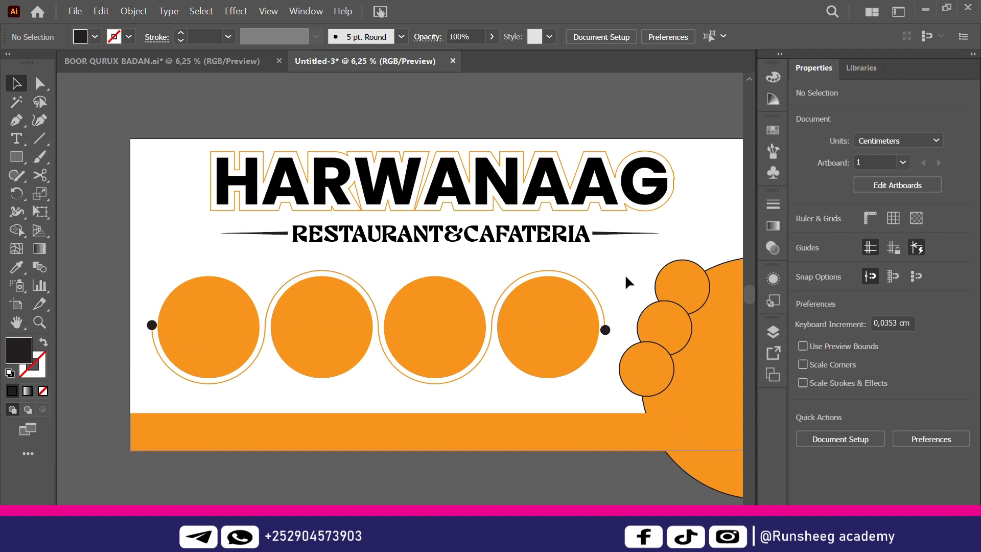
Scale the row of ringed circles up slightly and shift it left and up
{"action": "left_click_drag", "start_coordinate": [613, 283], "coordinate": [140, 380]}
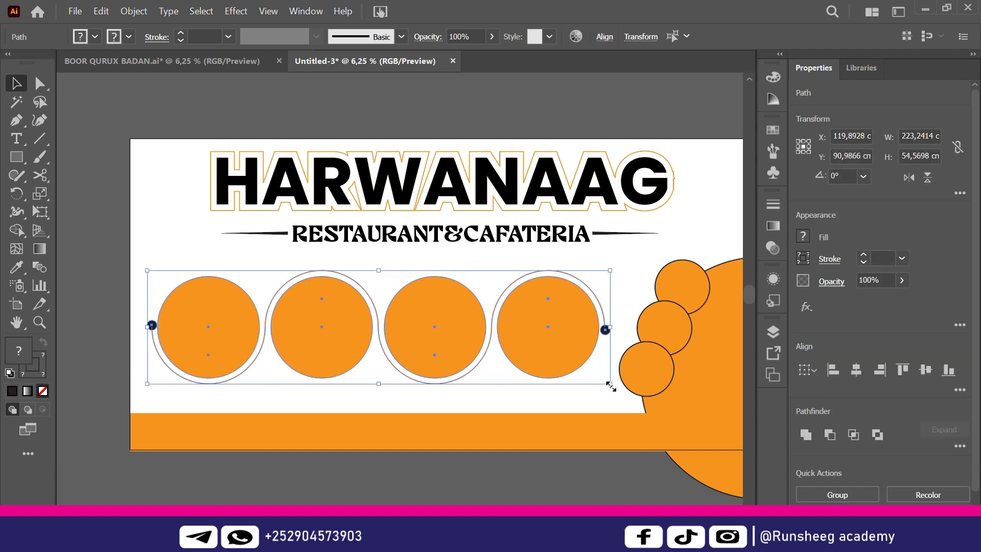
{"action": "left_click_drag", "start_coordinate": [612, 387], "coordinate": [626, 395]}
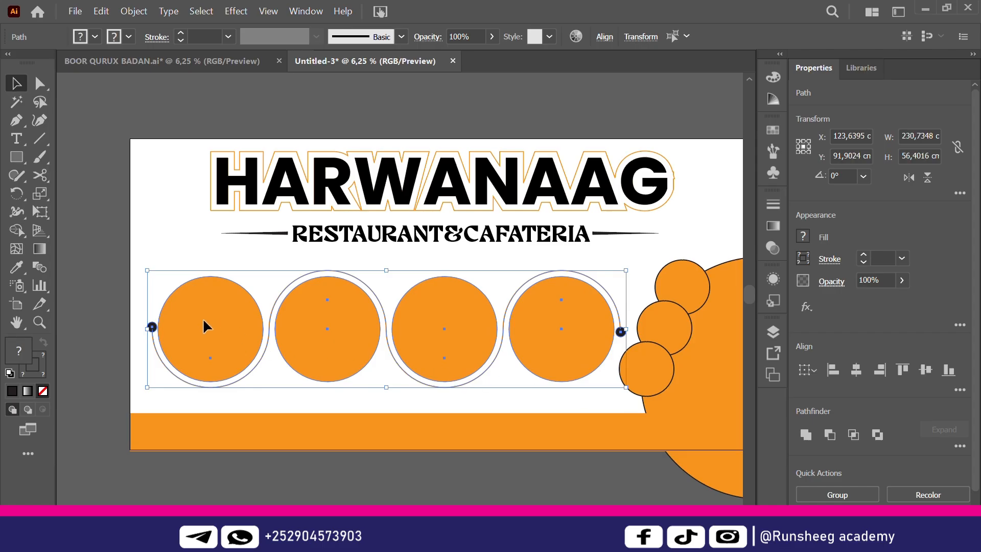
{"action": "mouse_move", "coordinate": [339, 342]}
{"action": "left_mouse_down"}
{"action": "mouse_move", "coordinate": [326, 341]}
{"action": "mouse_move", "coordinate": [332, 348]}
{"action": "left_mouse_up"}
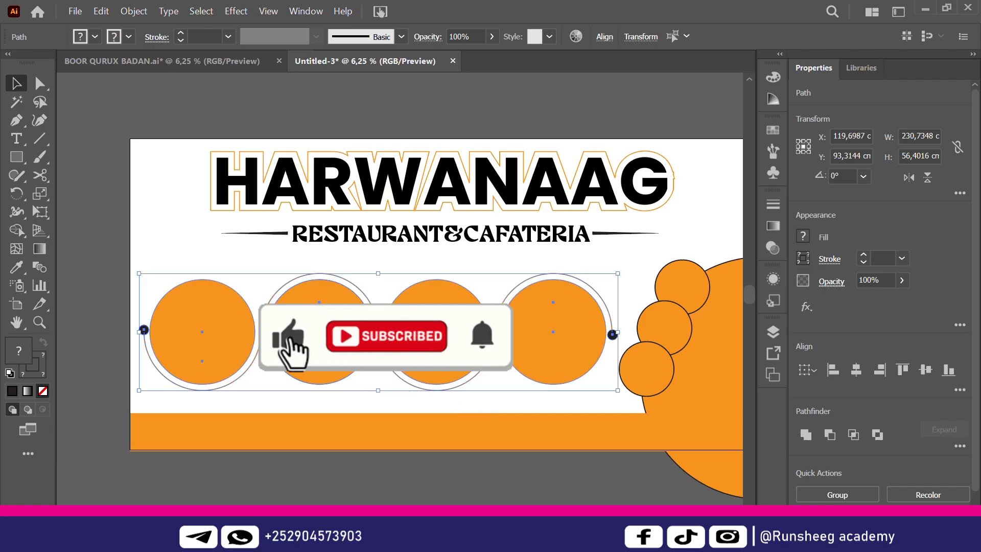
{"action": "left_click", "coordinate": [604, 37]}
{"action": "left_click", "coordinate": [473, 83]}
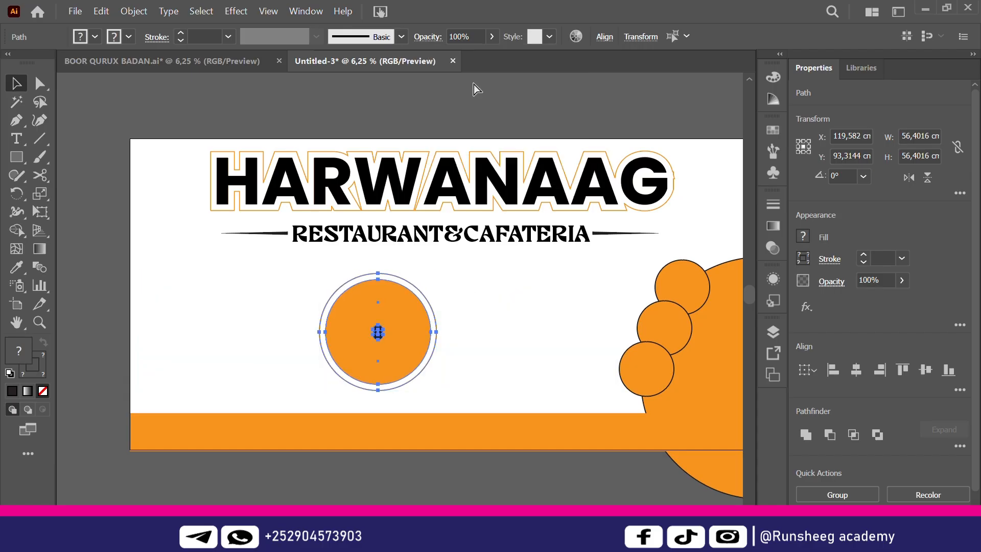
{"action": "key", "text": "ctrl+z"}
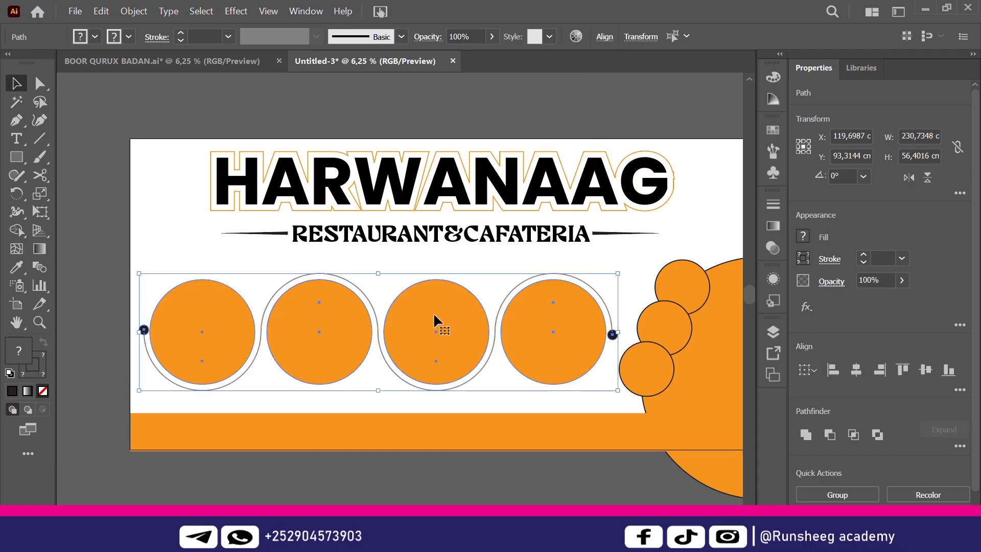
{"action": "left_click_drag", "start_coordinate": [434, 315], "coordinate": [434, 312]}
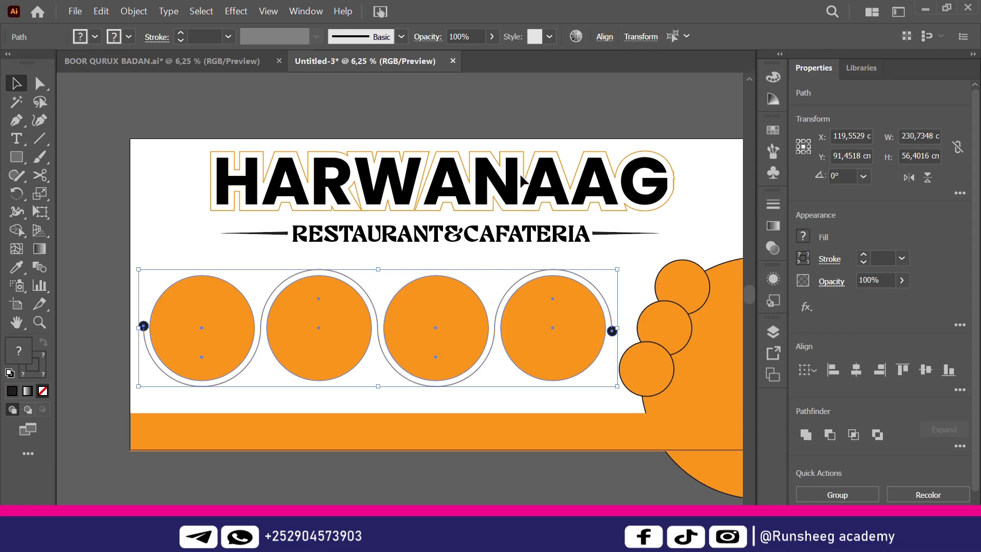
{"action": "left_click", "coordinate": [545, 111]}
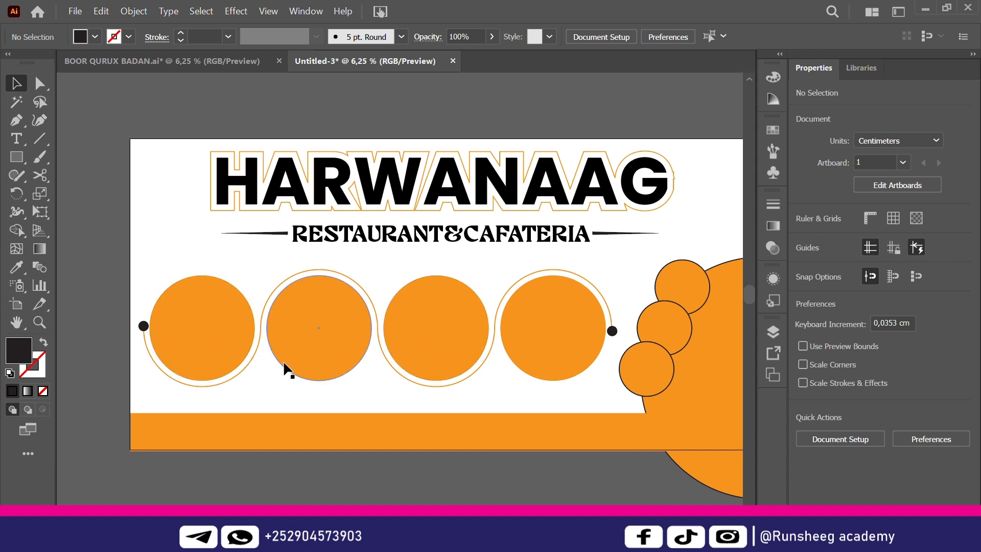
Set Draw Inside on the first circle and place food photo 3215.jpg from the resourse folder
{"action": "left_click", "coordinate": [183, 335]}
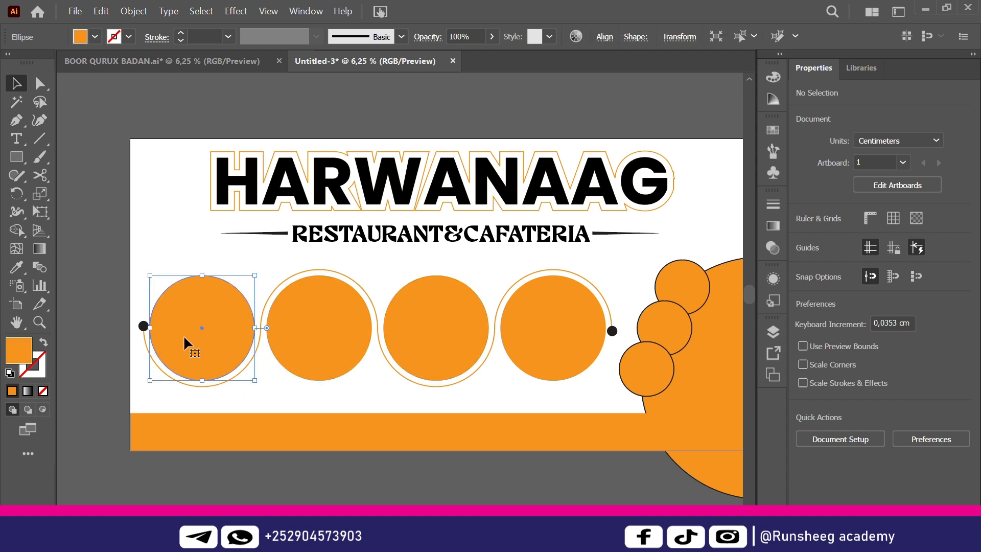
{"action": "left_click", "coordinate": [42, 410]}
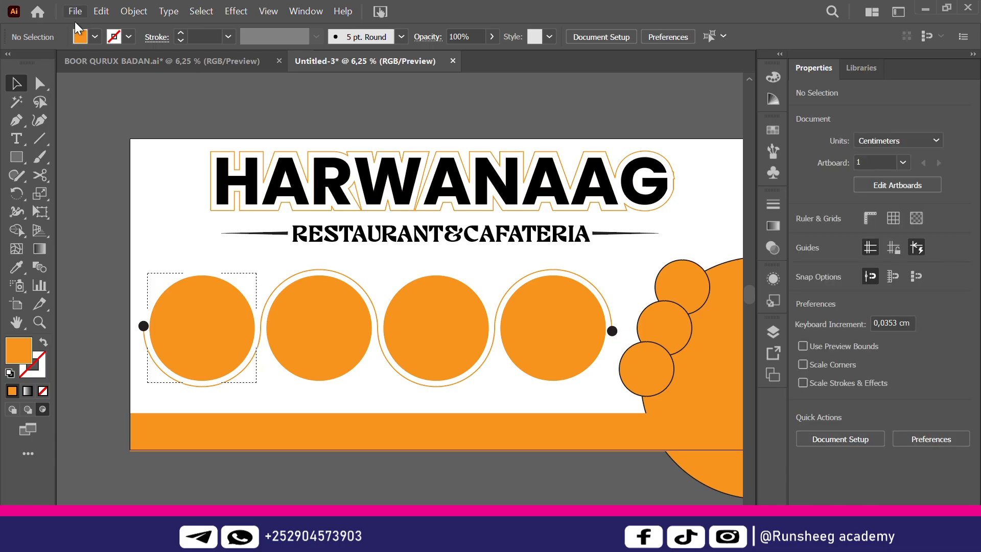
{"action": "left_click", "coordinate": [78, 22]}
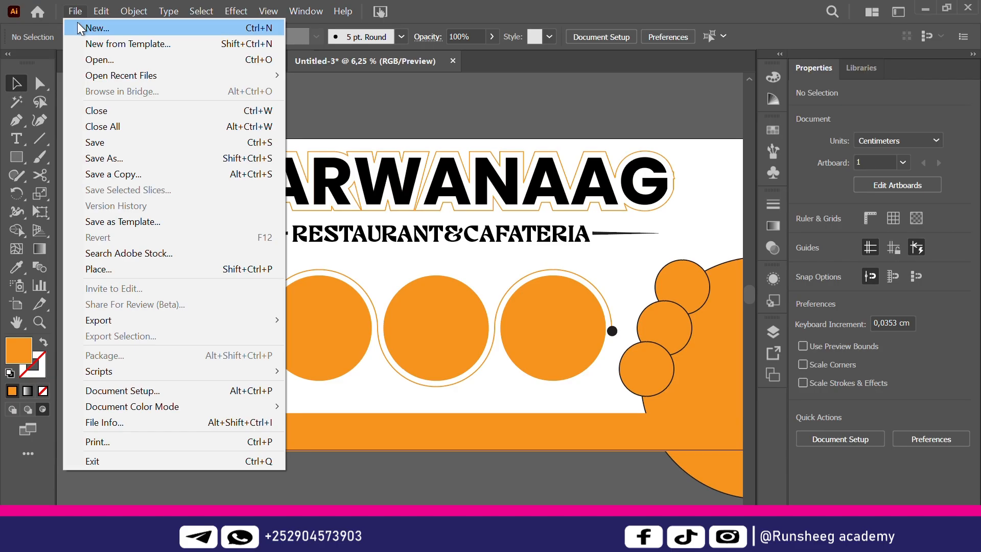
{"action": "left_click", "coordinate": [97, 264]}
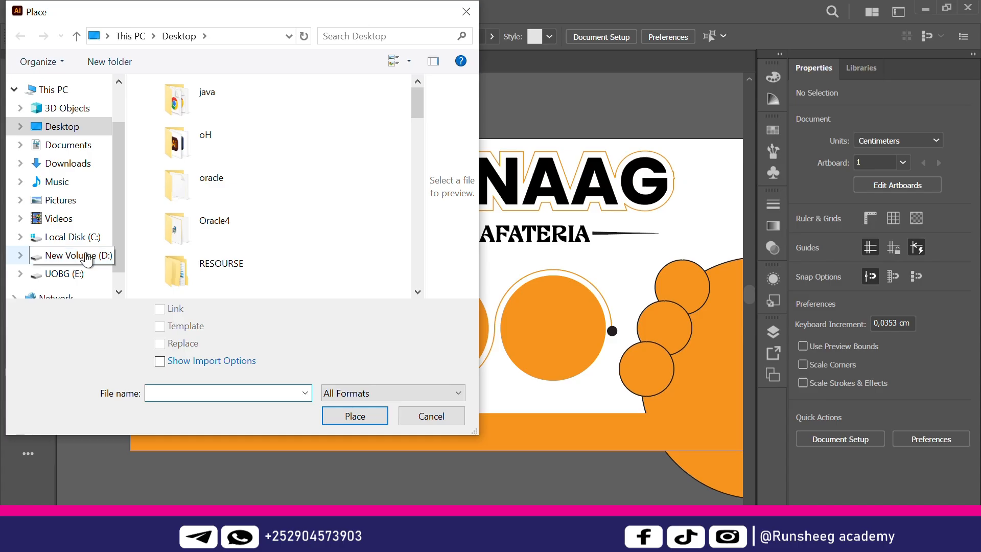
{"action": "left_click", "coordinate": [86, 253]}
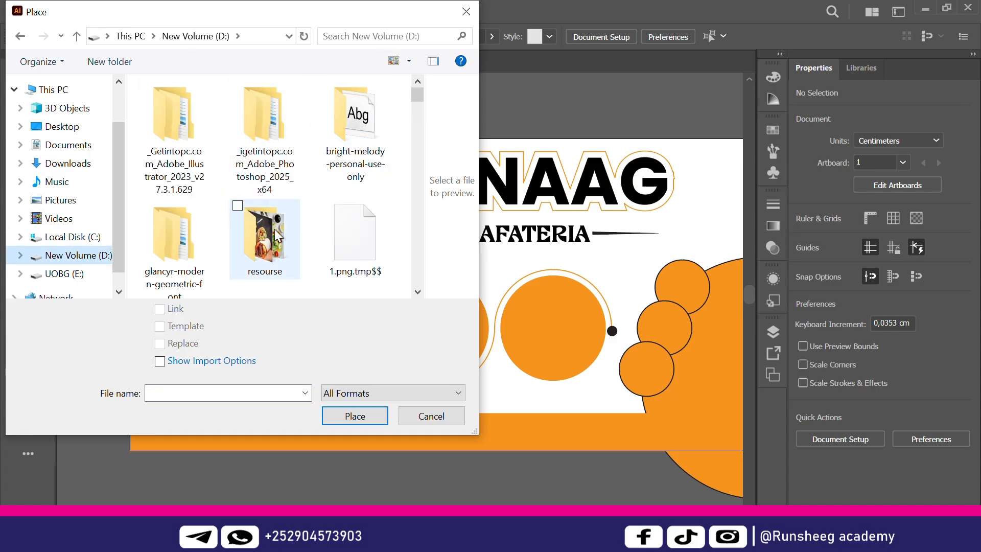
{"action": "left_click", "coordinate": [274, 229]}
{"action": "double_click", "coordinate": [274, 229]}
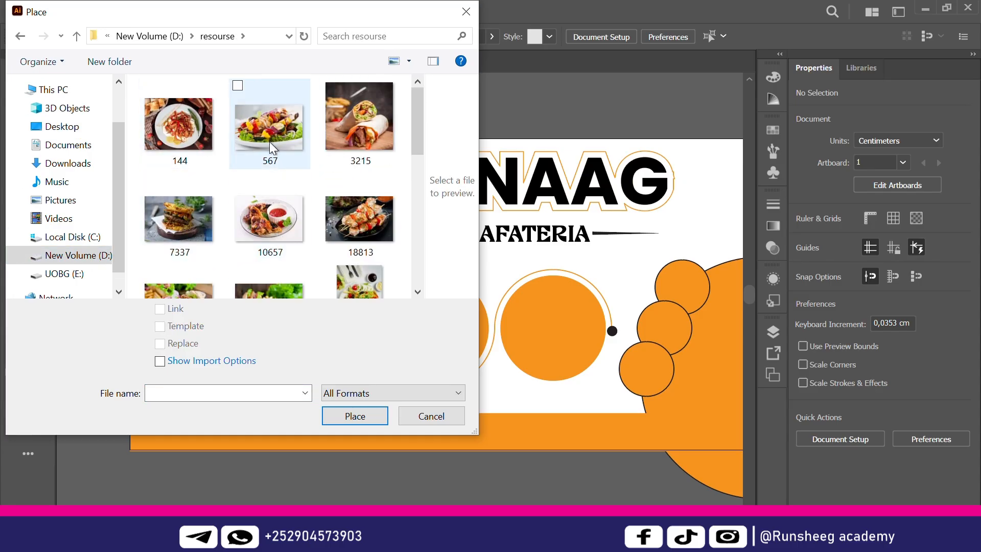
{"action": "left_click", "coordinate": [355, 122]}
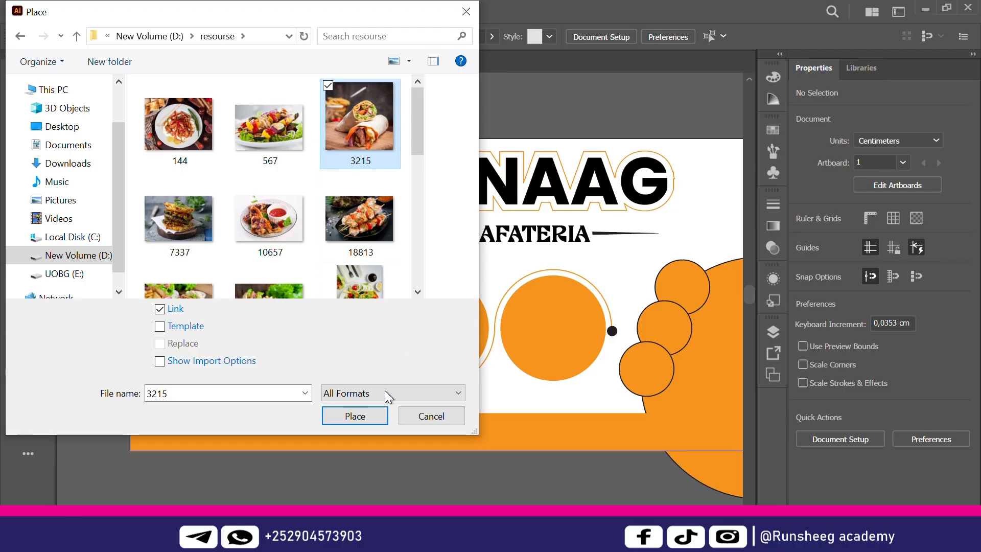
{"action": "left_click", "coordinate": [372, 416]}
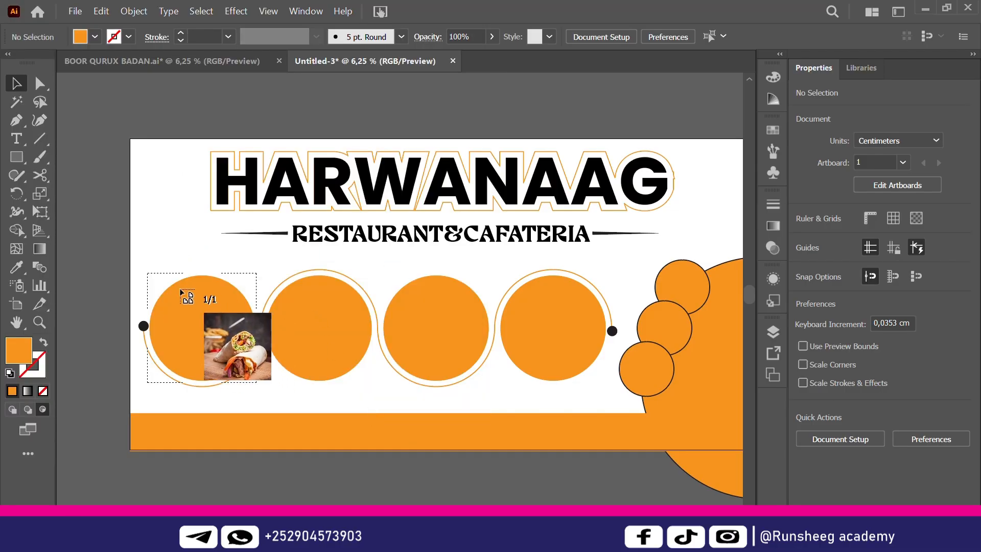
Enlarge and reposition the wrap photo so it fills the whole first circle
{"action": "left_click_drag", "start_coordinate": [172, 282], "coordinate": [271, 397]}
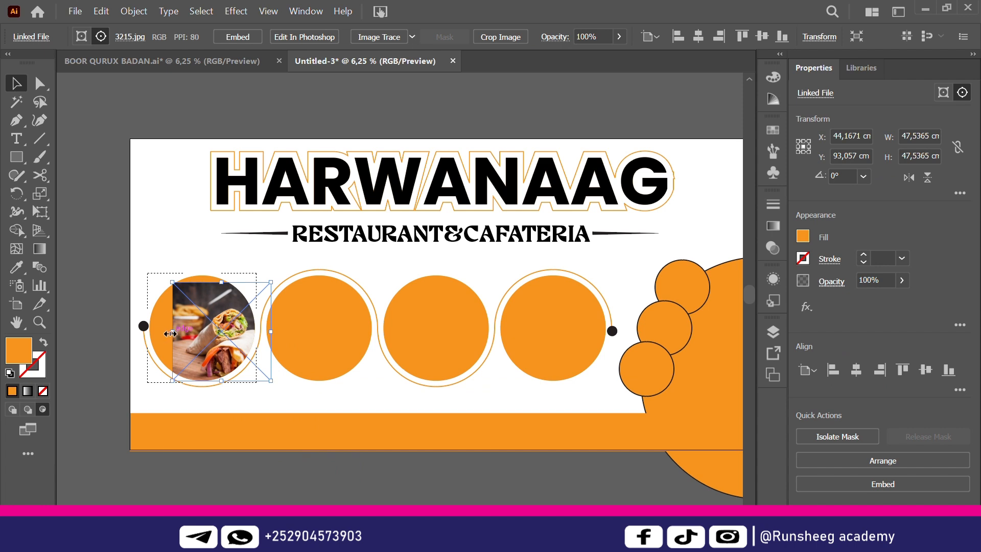
{"action": "left_click_drag", "start_coordinate": [170, 333], "coordinate": [149, 332]}
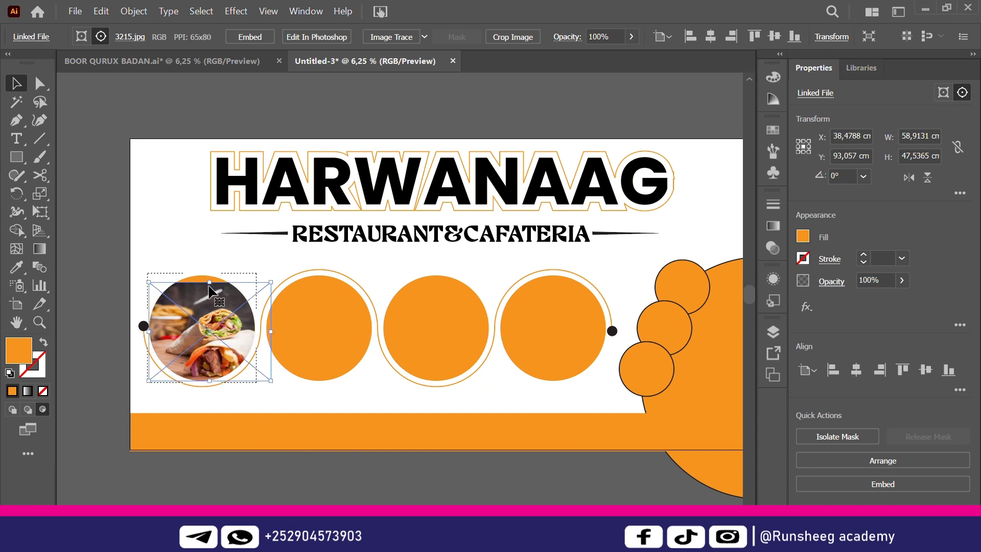
{"action": "left_click_drag", "start_coordinate": [210, 282], "coordinate": [209, 276]}
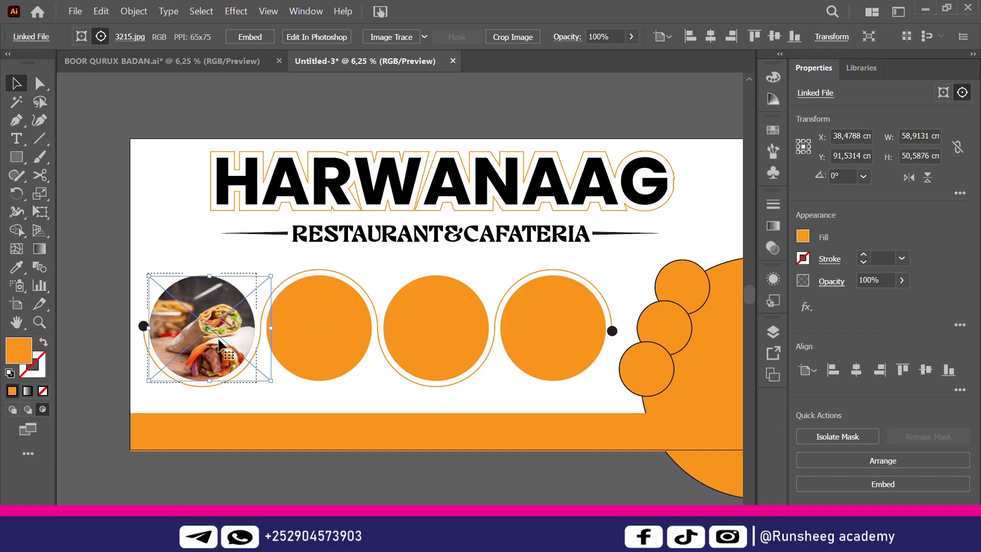
{"action": "left_click_drag", "start_coordinate": [210, 345], "coordinate": [196, 341]}
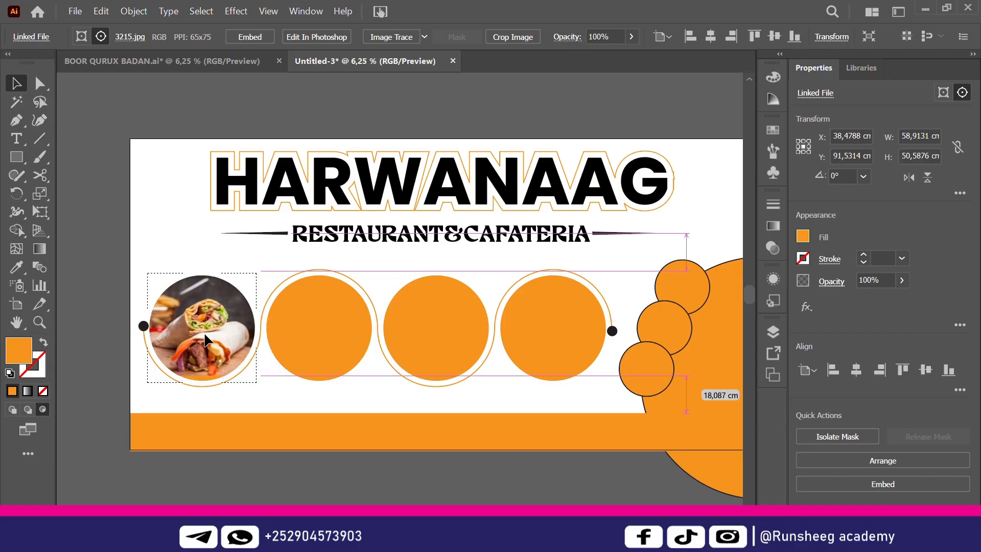
Fill the second row circle with the 567 salad photo, widened to fit
{"action": "left_click", "coordinate": [13, 408]}
{"action": "left_click", "coordinate": [320, 330]}
{"action": "left_click", "coordinate": [75, 11]}
{"action": "left_click", "coordinate": [327, 110]}
{"action": "left_click", "coordinate": [333, 338]}
{"action": "left_click", "coordinate": [43, 410]}
{"action": "left_click", "coordinate": [95, 286]}
{"action": "left_click", "coordinate": [75, 11]}
{"action": "left_click", "coordinate": [158, 269]}
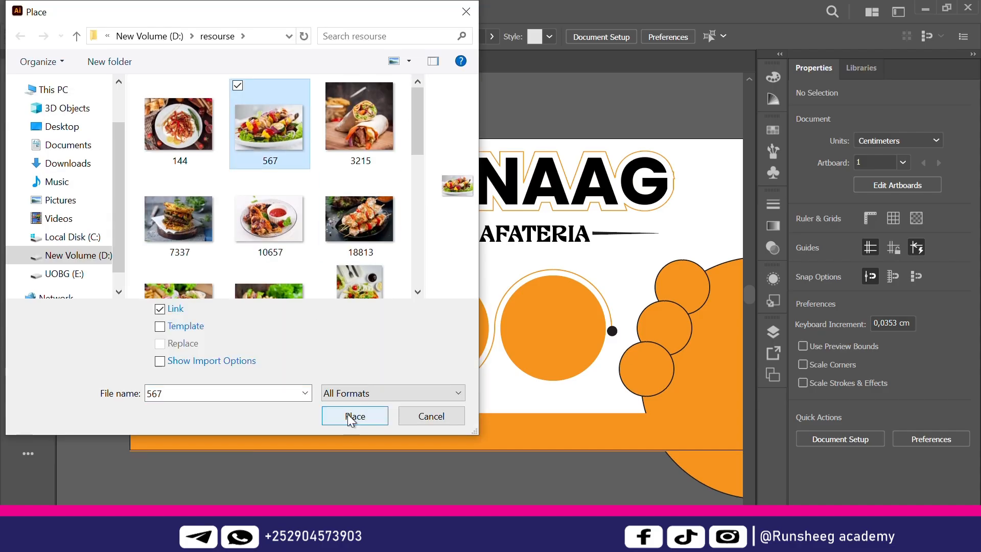
{"action": "left_click", "coordinate": [351, 414]}
{"action": "left_click", "coordinate": [267, 270]}
{"action": "left_click_drag", "start_coordinate": [369, 325], "coordinate": [379, 329]}
Fill the third row circle with the 7337 photo, stretched to cover it
{"action": "left_click", "coordinate": [12, 409]}
{"action": "left_click", "coordinate": [435, 329]}
{"action": "left_click", "coordinate": [42, 409]}
{"action": "left_click", "coordinate": [94, 286]}
{"action": "left_click", "coordinate": [75, 11]}
{"action": "left_click", "coordinate": [158, 270]}
{"action": "left_click", "coordinate": [180, 220]}
{"action": "left_click", "coordinate": [349, 413]}
{"action": "left_click", "coordinate": [396, 292]}
{"action": "left_click_drag", "start_coordinate": [435, 292], "coordinate": [436, 273]}
{"action": "left_click_drag", "start_coordinate": [435, 366], "coordinate": [435, 384]}
Fill the fourth row circle with the 19814 plate photo, resized to fit
{"action": "left_click", "coordinate": [542, 330]}
{"action": "left_click", "coordinate": [42, 409]}
{"action": "left_click", "coordinate": [75, 11]}
{"action": "left_click", "coordinate": [112, 269]}
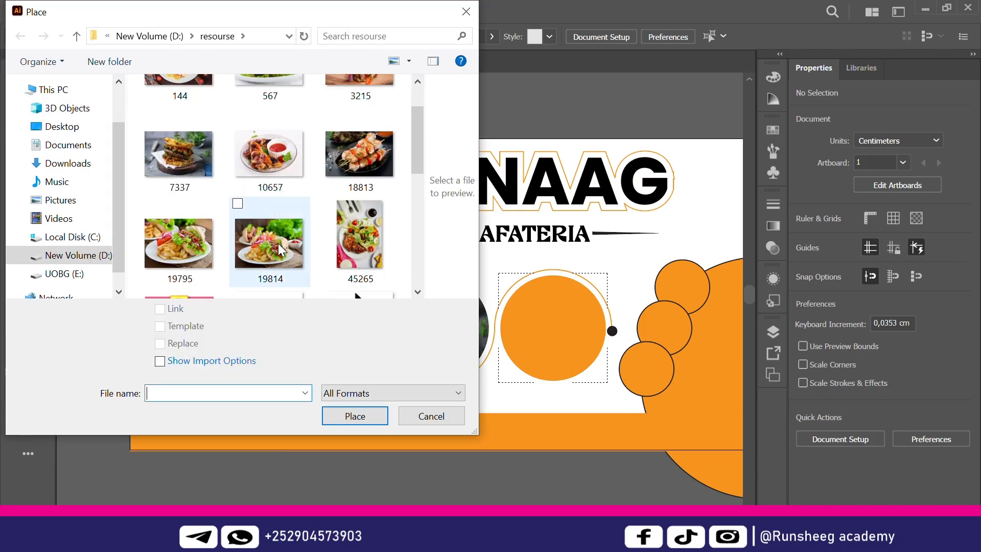
{"action": "left_click", "coordinate": [267, 252]}
{"action": "left_click", "coordinate": [370, 354]}
{"action": "left_click", "coordinate": [552, 327]}
{"action": "left_click_drag", "start_coordinate": [604, 422], "coordinate": [536, 285]}
Undo a misplaced 18813 skewers photo and nudge the plate photo within the fourth circle
{"action": "left_click", "coordinate": [75, 11]}
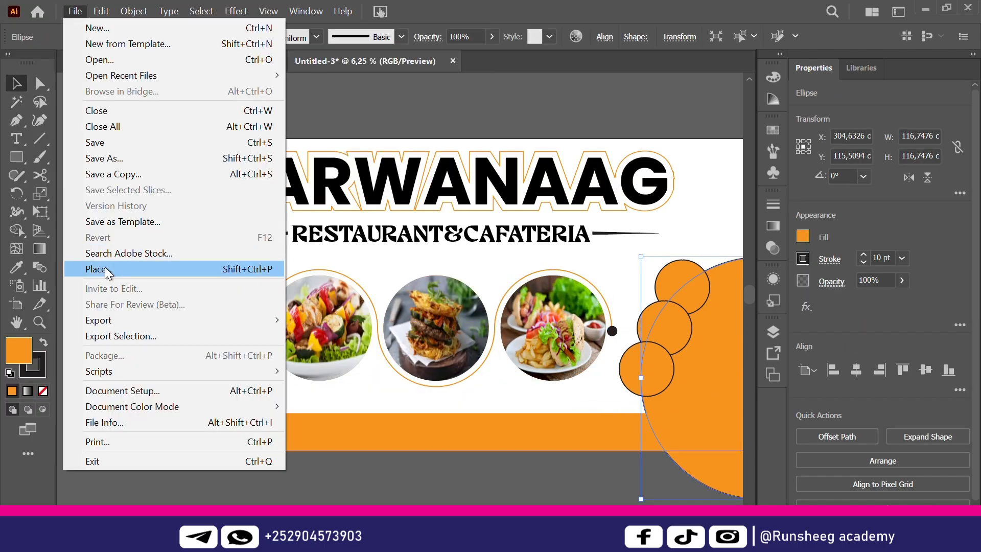
{"action": "left_click", "coordinate": [106, 267]}
{"action": "left_click", "coordinate": [351, 197]}
{"action": "left_click", "coordinate": [351, 412]}
{"action": "left_click_drag", "start_coordinate": [689, 307], "coordinate": [673, 309]}
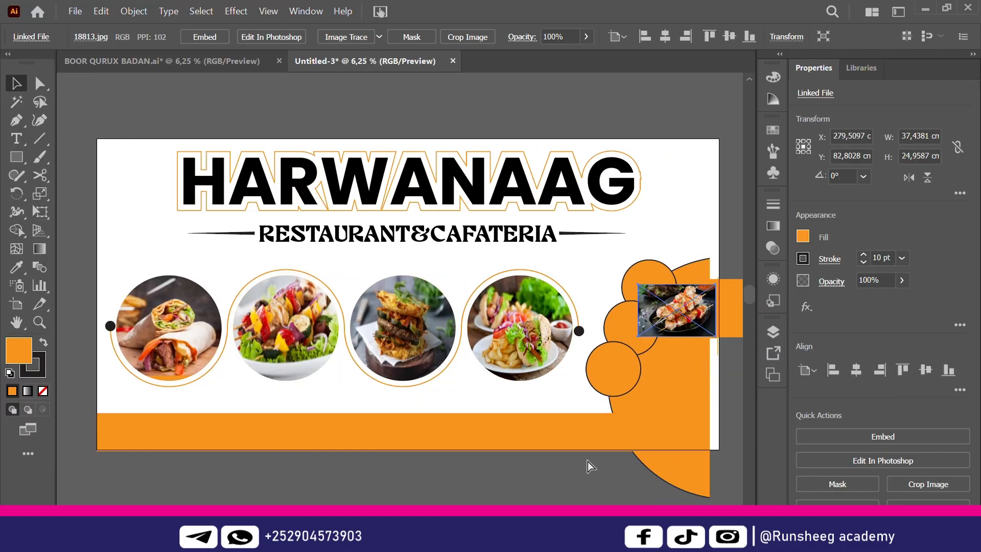
{"action": "key", "text": "ctrl+z"}
{"action": "scroll", "coordinate": [587, 464], "scroll_direction": "right", "scroll_amount": 3}
{"action": "left_click_drag", "start_coordinate": [447, 340], "coordinate": [447, 338]}
Place the salad bowl photo over the large orange circle on the right
{"action": "left_click", "coordinate": [600, 354]}
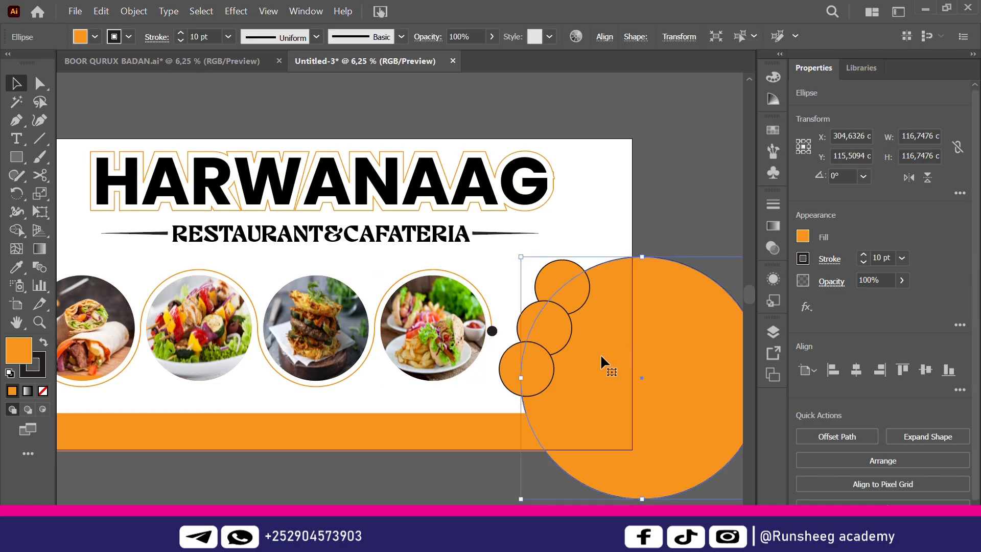
{"action": "key", "text": "ctrl+shift+a"}
{"action": "left_click", "coordinate": [75, 11]}
{"action": "left_click", "coordinate": [105, 266]}
{"action": "double_click", "coordinate": [398, 130]}
{"action": "scroll", "coordinate": [584, 306], "scroll_direction": "down", "scroll_amount": 1}
{"action": "left_click_drag", "start_coordinate": [518, 244], "coordinate": [576, 434]}
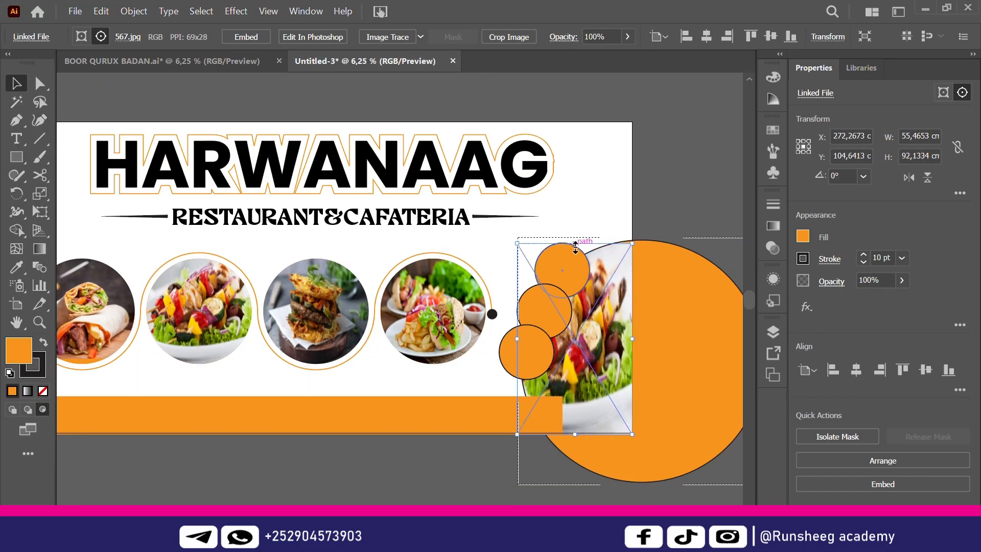
Fill the top small circle with the 18813 skewers photo, enlarged to fit
{"action": "key", "text": "ctrl+shift+p"}
{"action": "double_click", "coordinate": [263, 225]}
{"action": "left_click", "coordinate": [557, 258]}
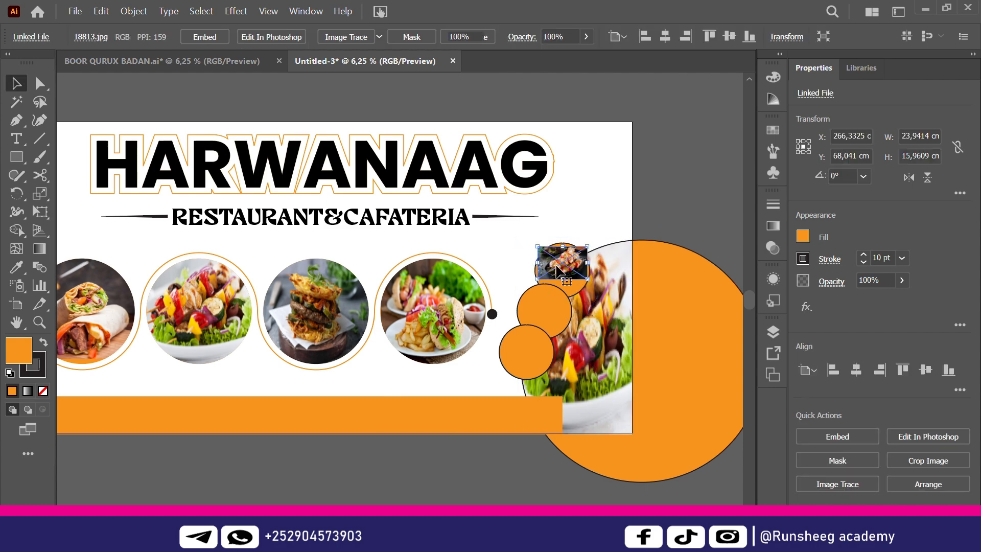
{"action": "key", "text": "ctrl+z"}
{"action": "left_click", "coordinate": [76, 11]}
{"action": "left_click", "coordinate": [107, 261]}
{"action": "double_click", "coordinate": [375, 218]}
{"action": "mouse_move", "coordinate": [546, 246]}
{"action": "left_mouse_down"}
{"action": "mouse_move", "coordinate": [598, 281]}
{"action": "mouse_move", "coordinate": [550, 264]}
{"action": "left_mouse_up"}
{"action": "left_click_drag", "start_coordinate": [580, 280], "coordinate": [592, 298]}
Place the crab photo inside the middle small circle
{"action": "double_click", "coordinate": [534, 314]}
{"action": "left_click", "coordinate": [75, 12]}
{"action": "left_click", "coordinate": [130, 262]}
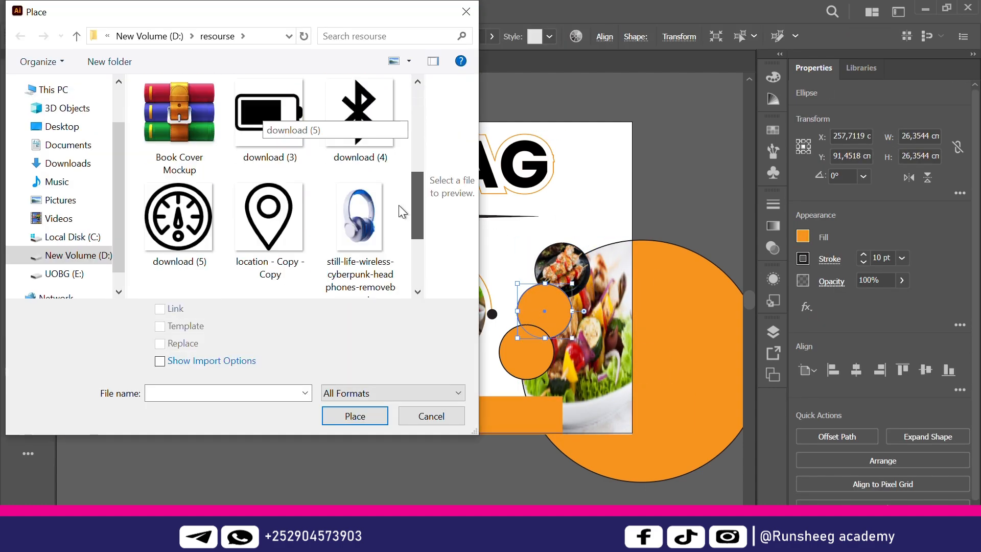
{"action": "double_click", "coordinate": [399, 204]}
{"action": "left_click", "coordinate": [75, 11]}
{"action": "left_click", "coordinate": [157, 263]}
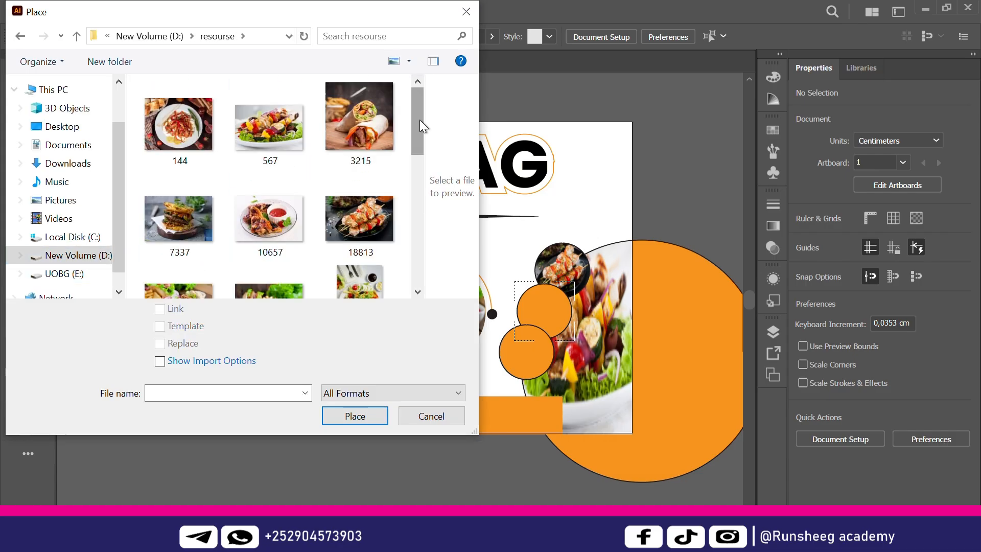
{"action": "scroll", "coordinate": [419, 120], "scroll_direction": "down", "scroll_amount": 5}
{"action": "double_click", "coordinate": [372, 201]}
{"action": "left_click", "coordinate": [515, 290]}
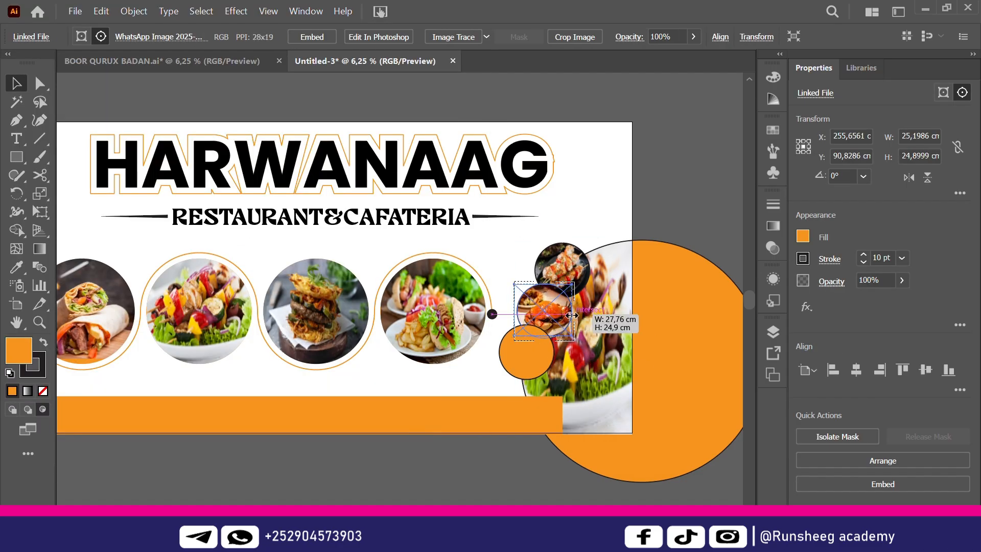
Set the bottom small circle to draw inside and load the burger photo for placing
{"action": "left_click", "coordinate": [527, 358]}
{"action": "left_click", "coordinate": [75, 11]}
{"action": "left_click", "coordinate": [130, 261]}
{"action": "double_click", "coordinate": [186, 190]}
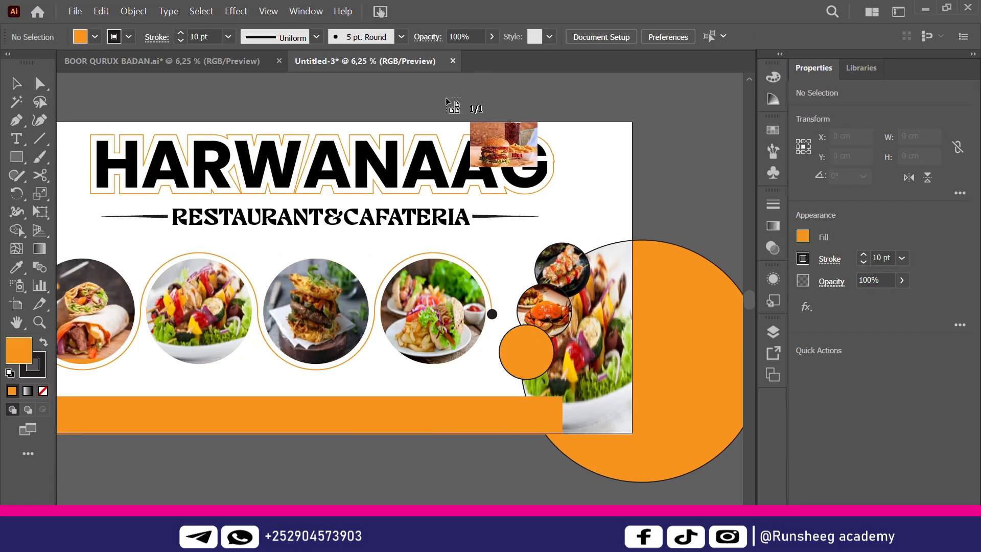
{"action": "left_click", "coordinate": [447, 100]}
{"action": "left_click", "coordinate": [528, 353]}
{"action": "left_click", "coordinate": [42, 412]}
{"action": "left_click", "coordinate": [75, 11]}
{"action": "left_click", "coordinate": [137, 263]}
{"action": "scroll", "coordinate": [192, 235], "scroll_direction": "down", "scroll_amount": 5}
{"action": "left_click", "coordinate": [193, 240]}
Drop the burger photo into the bottom small circle, then select the orange bottom bar
{"action": "double_click", "coordinate": [196, 247]}
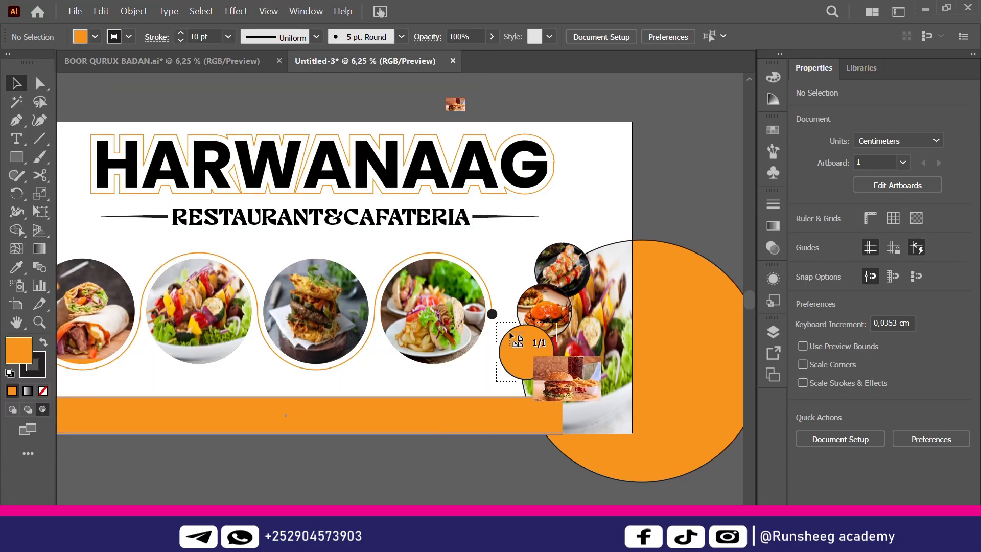
{"action": "left_click", "coordinate": [518, 340]}
{"action": "left_click", "coordinate": [507, 113]}
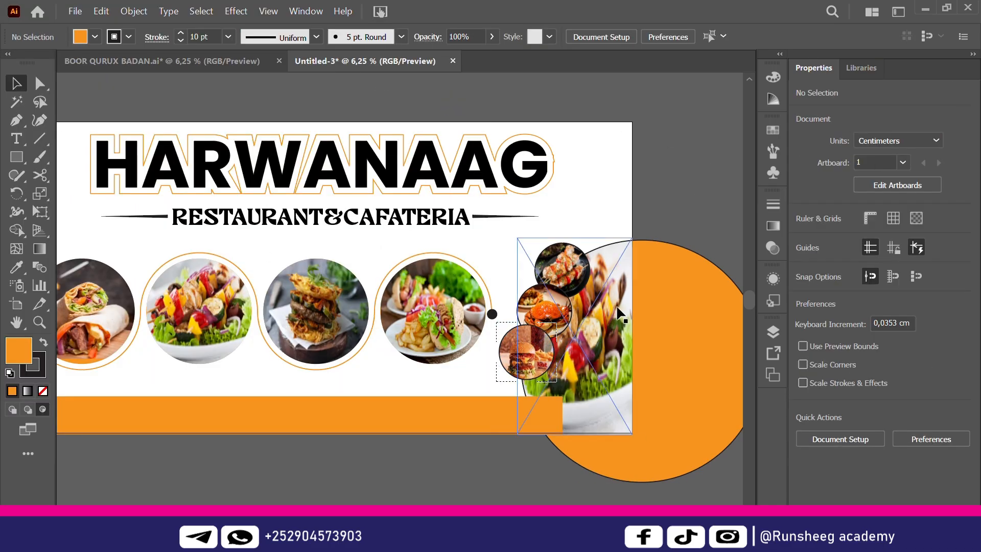
{"action": "scroll", "coordinate": [400, 302], "scroll_direction": "left", "scroll_amount": 3}
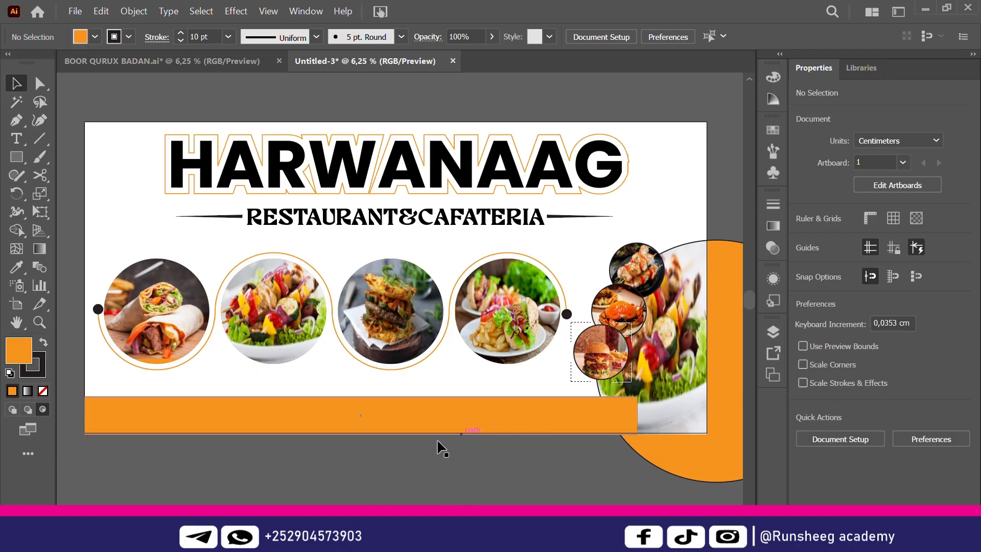
{"action": "left_click", "coordinate": [452, 417]}
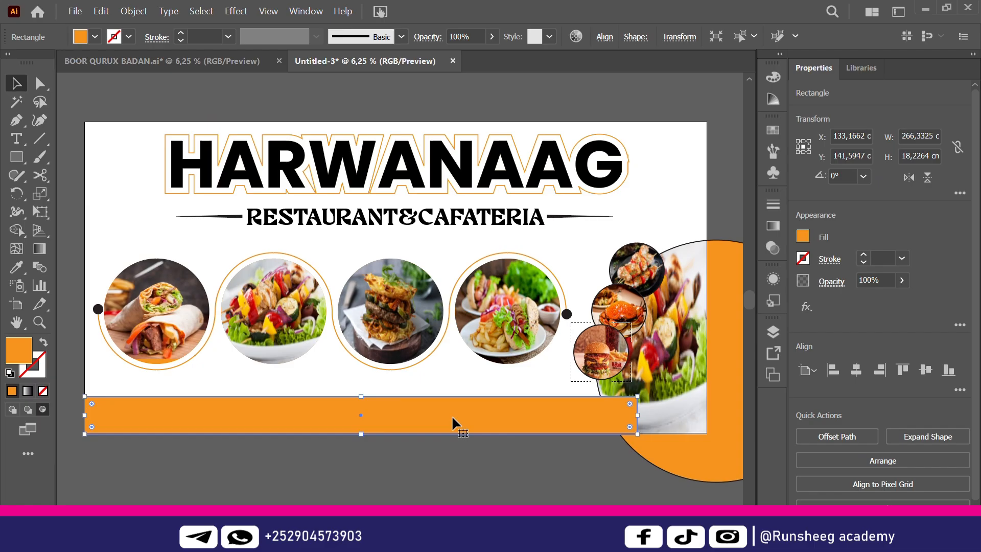
Send the orange bar to the back behind the photo circles and return to Draw Normal
{"action": "right_click", "coordinate": [452, 415]}
{"action": "mouse_move", "coordinate": [535, 340]}
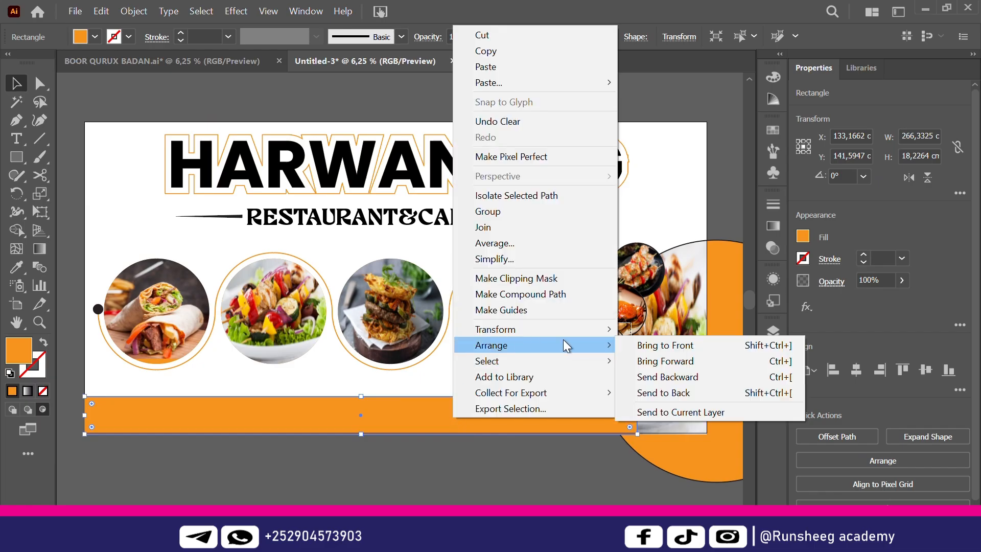
{"action": "left_click", "coordinate": [688, 392]}
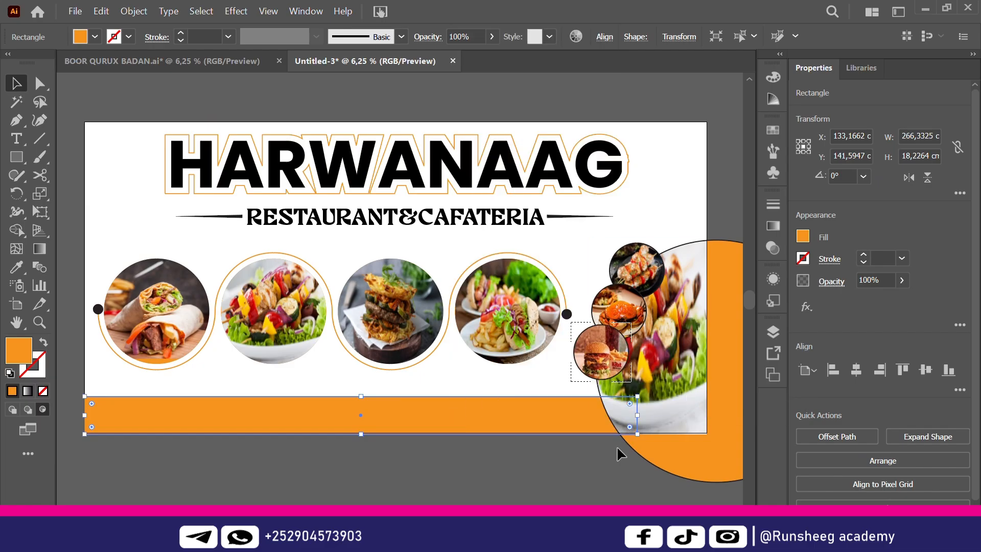
{"action": "left_click", "coordinate": [577, 474]}
{"action": "left_click_drag", "start_coordinate": [315, 397], "coordinate": [309, 391]}
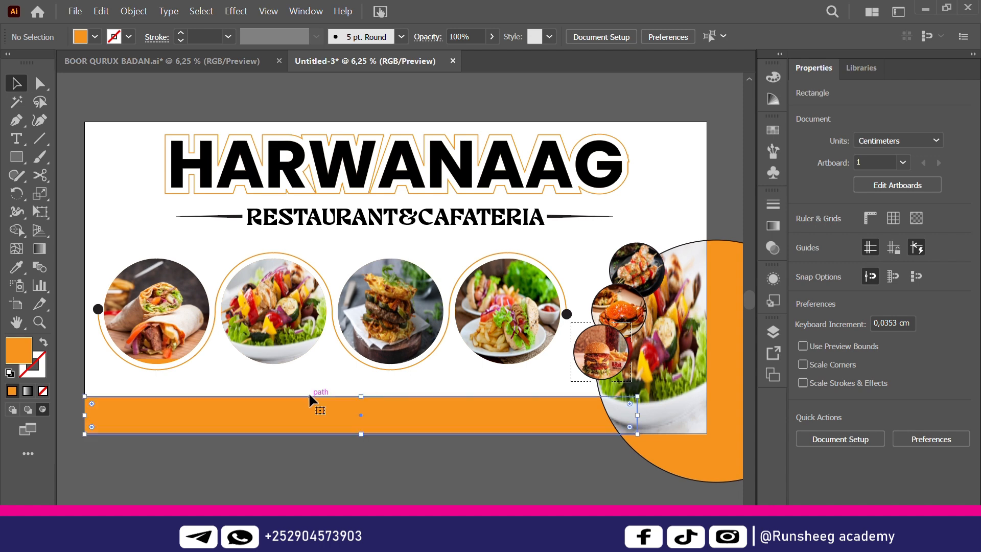
{"action": "left_click", "coordinate": [305, 449]}
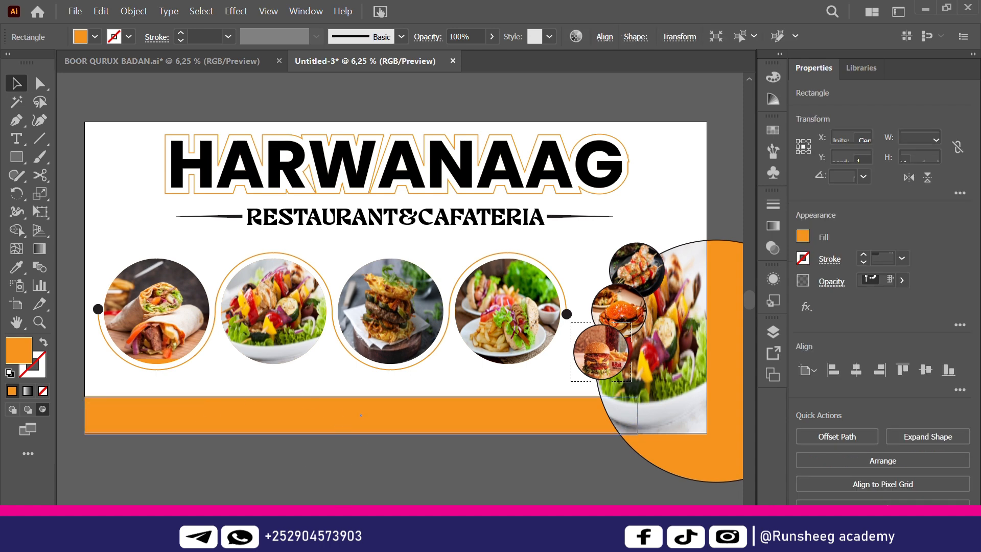
{"action": "left_click", "coordinate": [305, 432]}
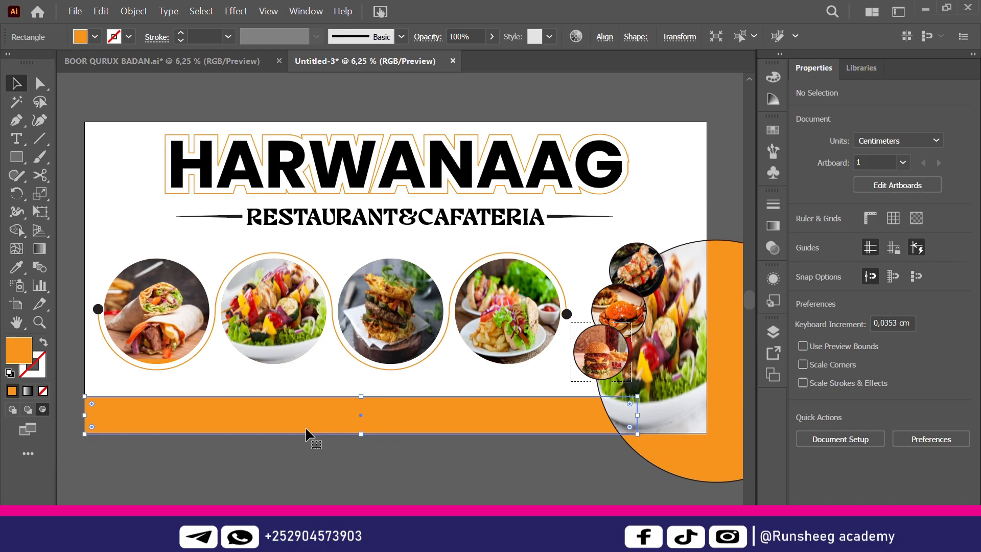
{"action": "left_click", "coordinate": [349, 482]}
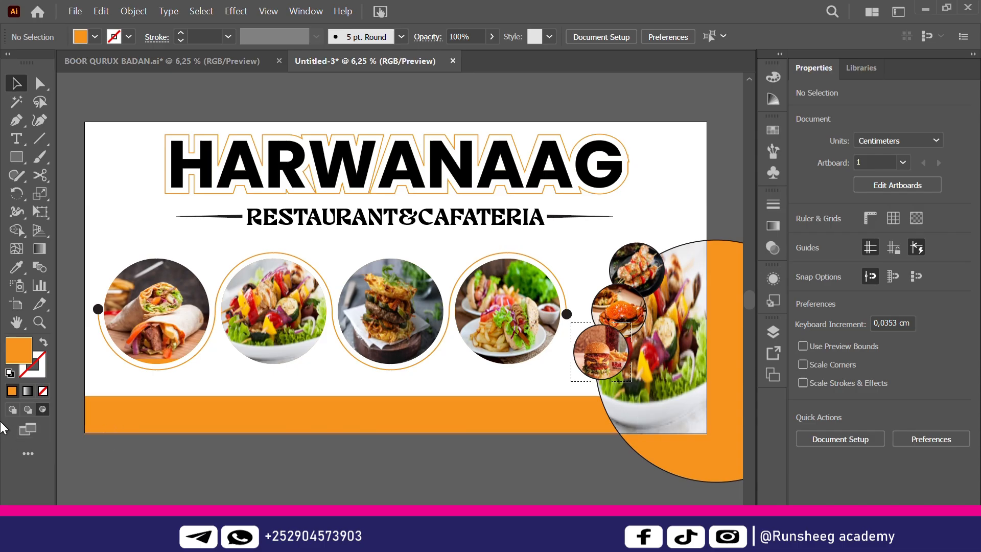
{"action": "left_click", "coordinate": [13, 410]}
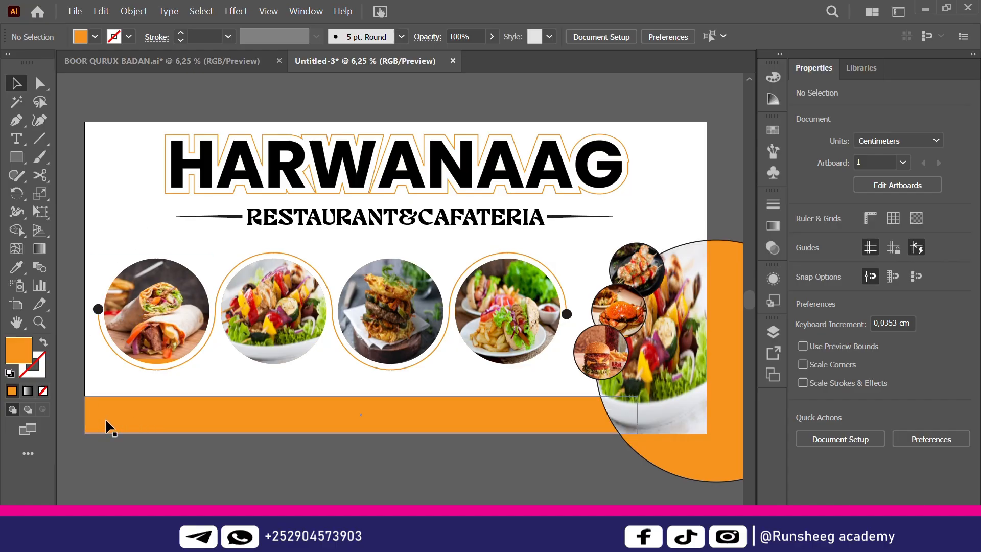
Create an icon text frame on the orange bar in the typeecon Regular font
{"action": "left_click", "coordinate": [21, 145]}
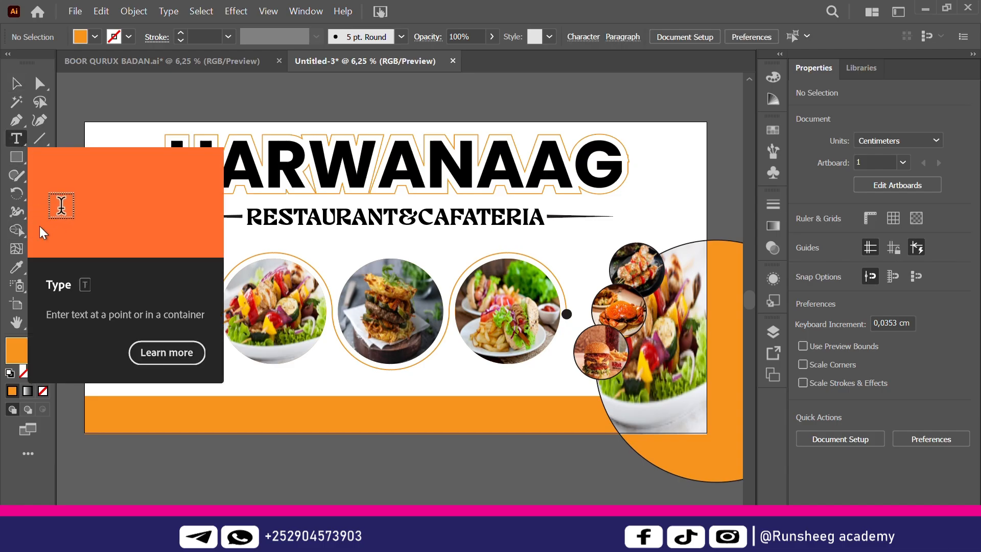
{"action": "left_click", "coordinate": [120, 406]}
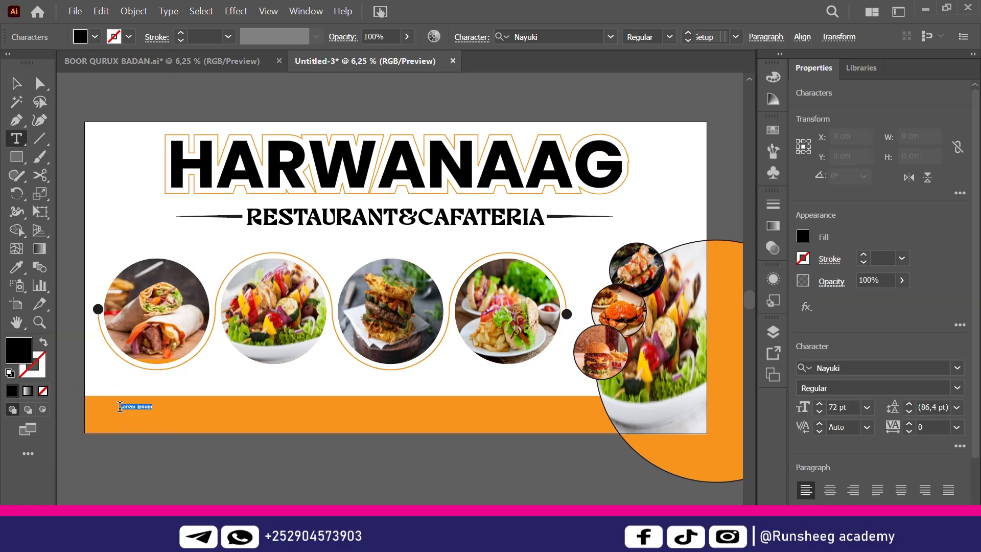
{"action": "left_click", "coordinate": [943, 367]}
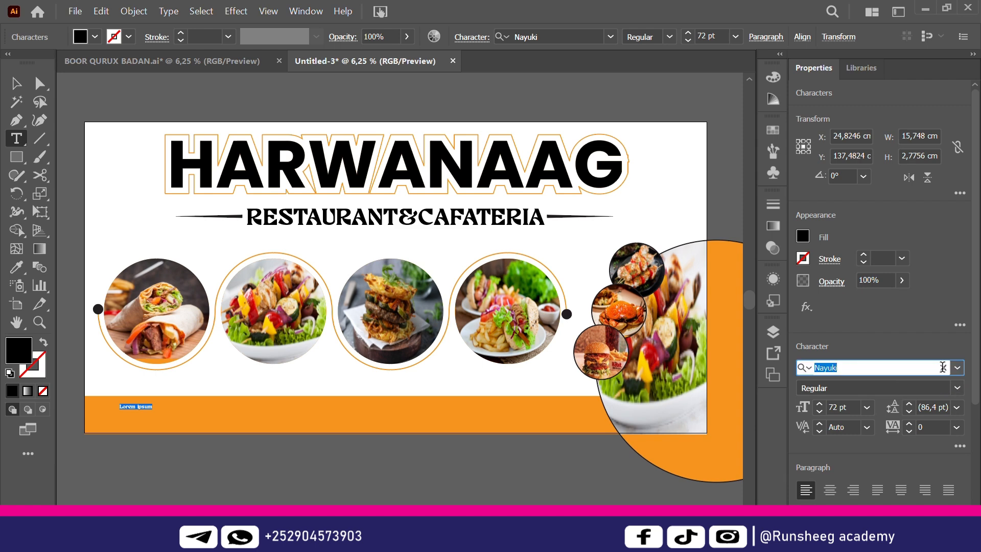
{"action": "type", "text": "ty"}
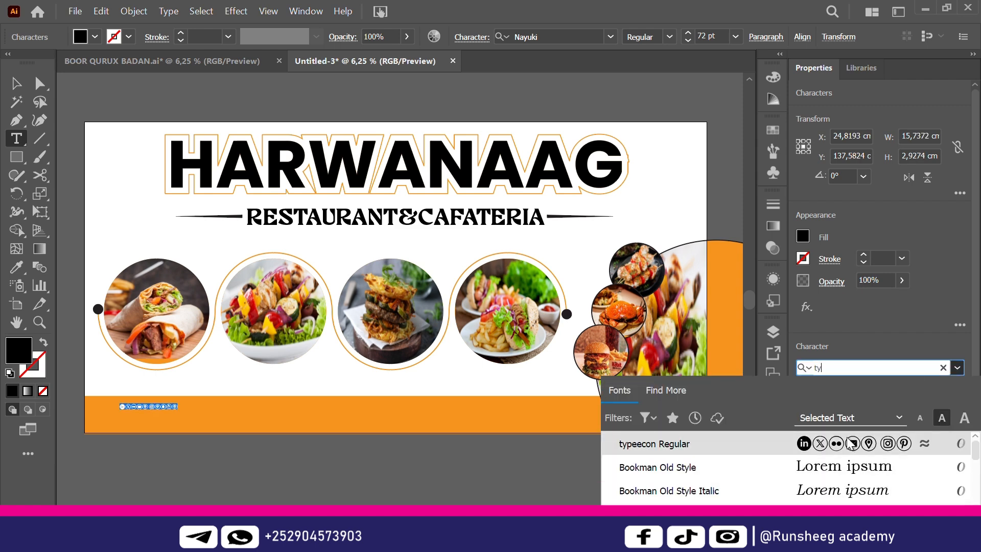
{"action": "left_click", "coordinate": [850, 444]}
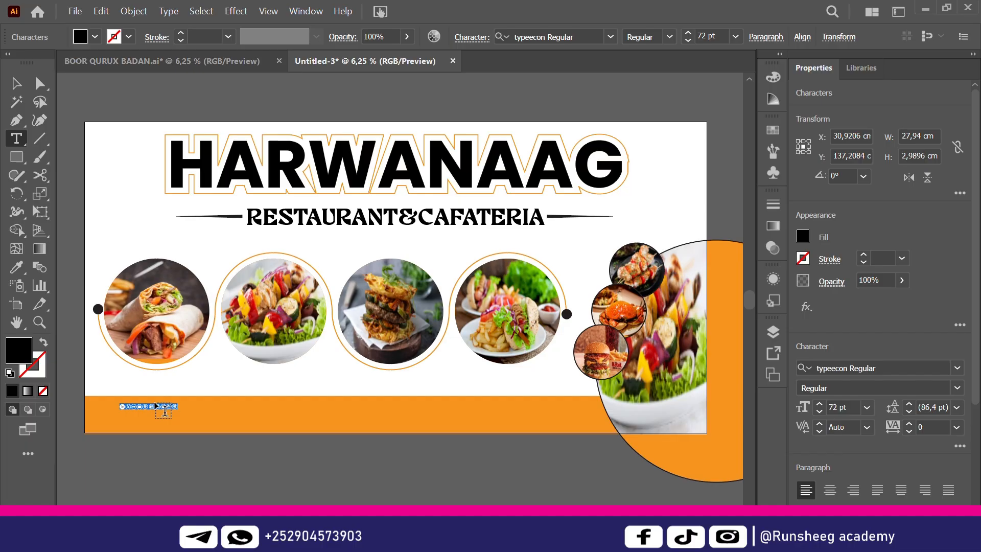
{"action": "left_click", "coordinate": [16, 86]}
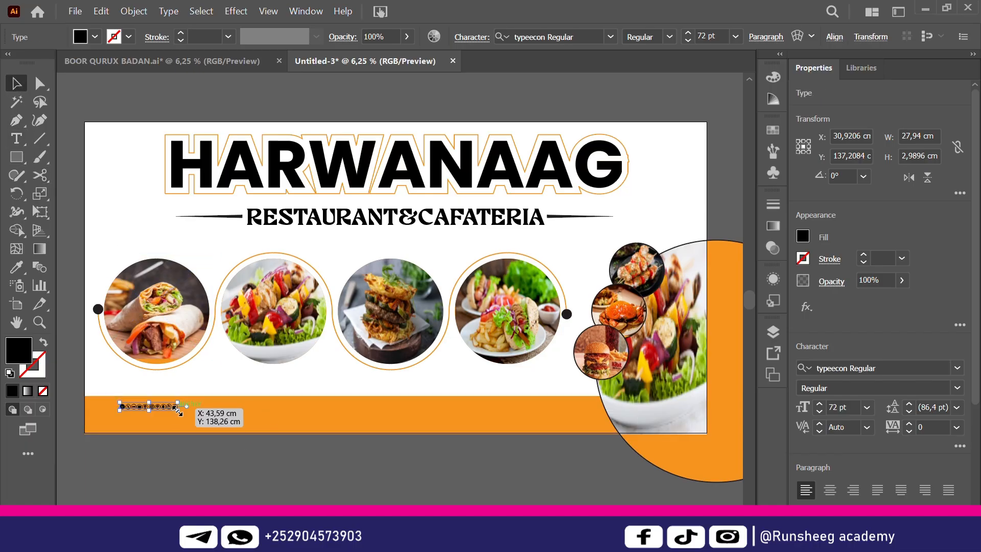
{"action": "left_click_drag", "start_coordinate": [179, 412], "coordinate": [279, 440]}
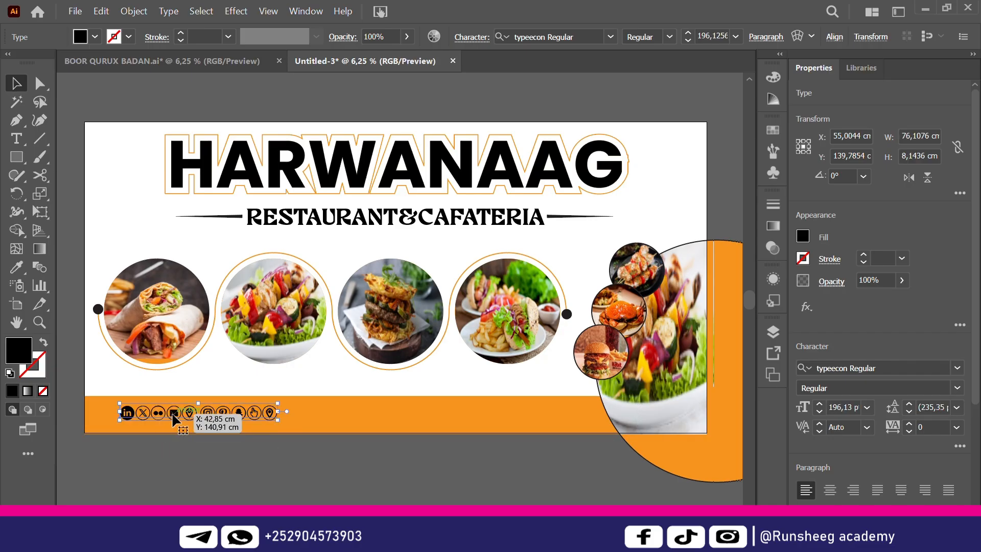
Replace the social icon glyphs with a single phone glyph and enlarge it to about 358 pt
{"action": "double_click", "coordinate": [224, 415]}
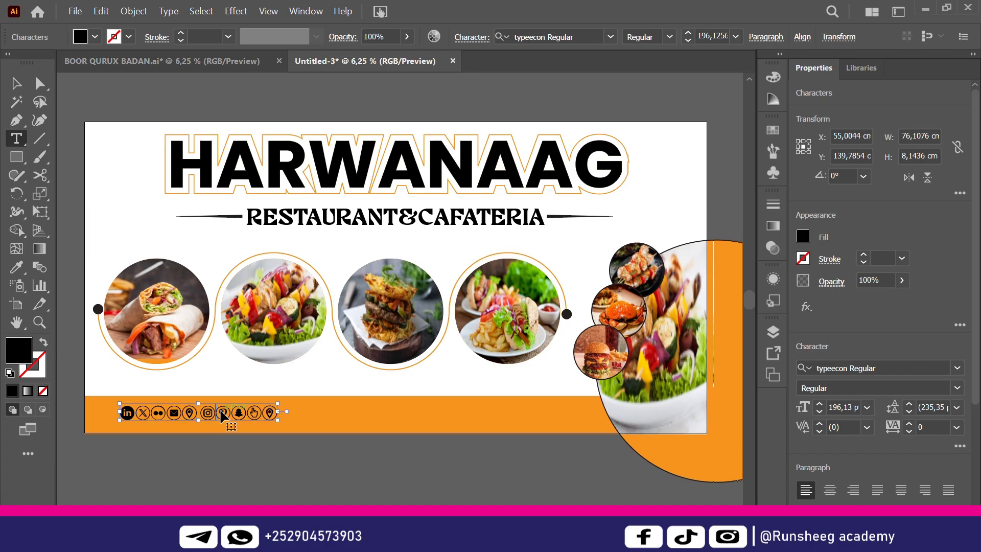
{"action": "key", "text": "ctrl+a"}
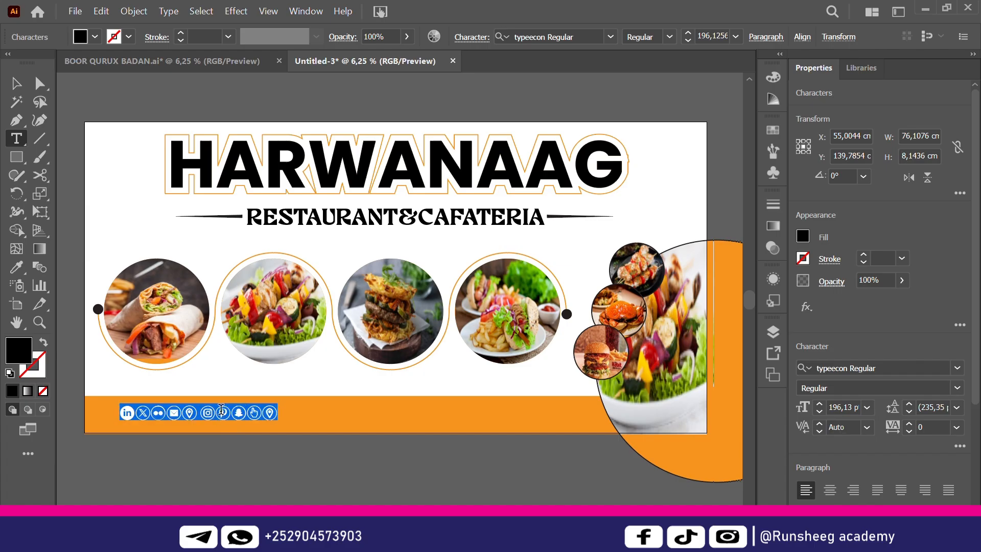
{"action": "key", "text": "ctrl+v"}
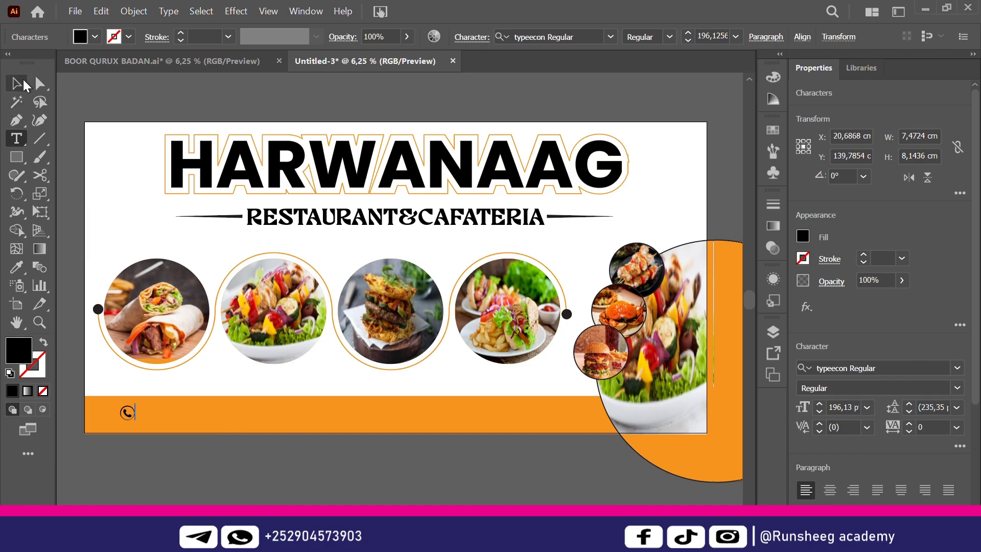
{"action": "left_click", "coordinate": [20, 84]}
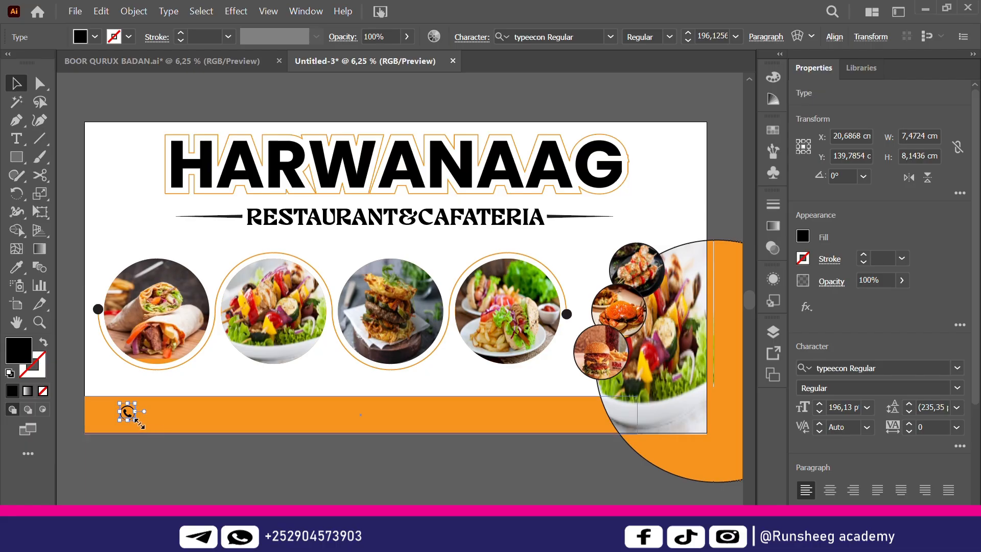
{"action": "left_click", "coordinate": [240, 408]}
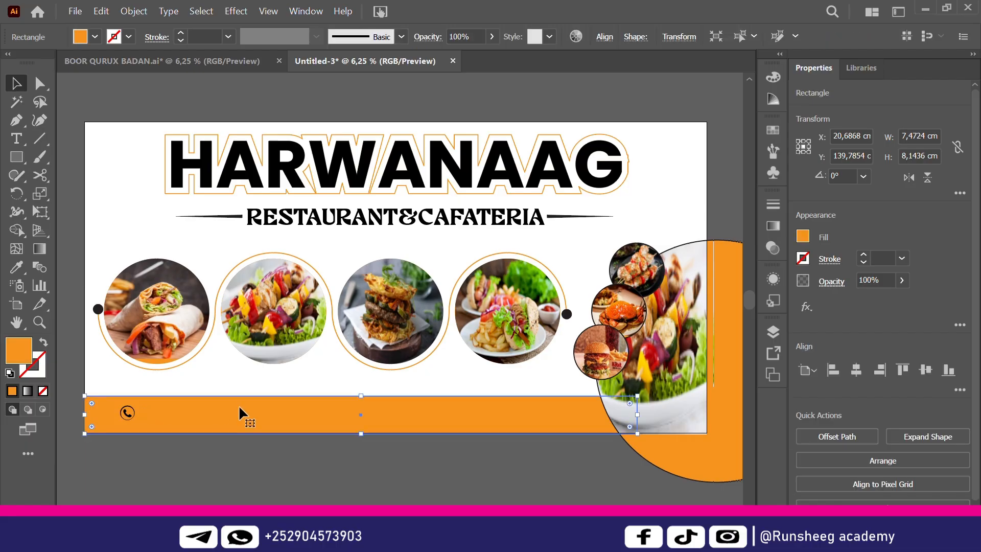
{"action": "key", "text": "ctrl+shift+a"}
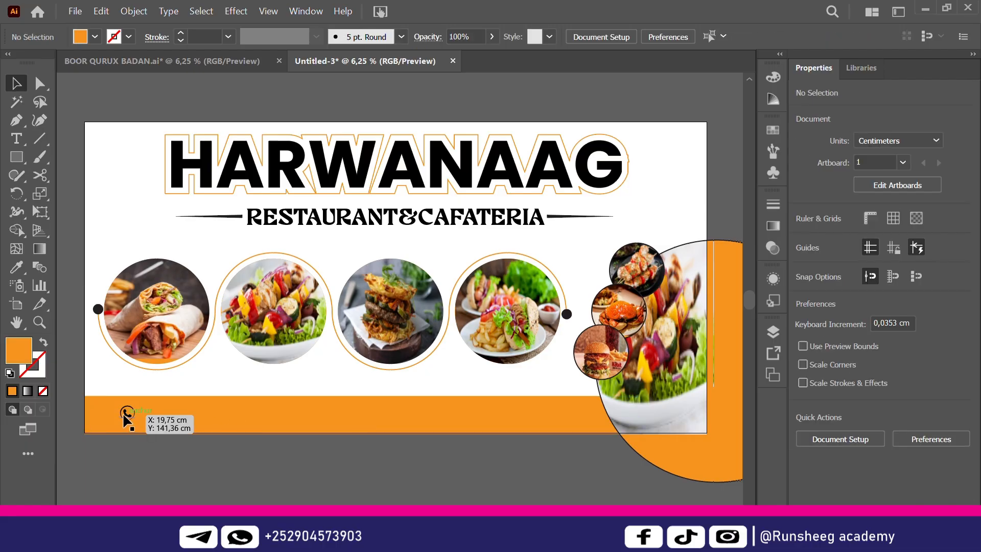
{"action": "left_click", "coordinate": [124, 414]}
{"action": "mouse_move", "coordinate": [135, 422]}
{"action": "left_mouse_down"}
{"action": "mouse_move", "coordinate": [183, 432]}
{"action": "mouse_move", "coordinate": [126, 422]}
{"action": "left_mouse_up"}
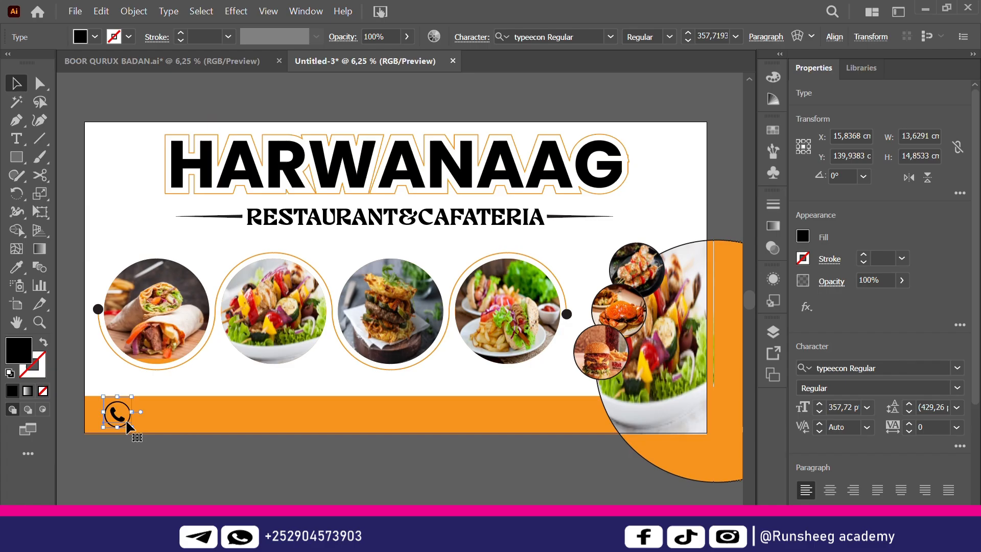
{"action": "left_click", "coordinate": [197, 467]}
Start a Poppins Bold text line on the orange bar beside the phone icon
{"action": "left_click", "coordinate": [15, 137]}
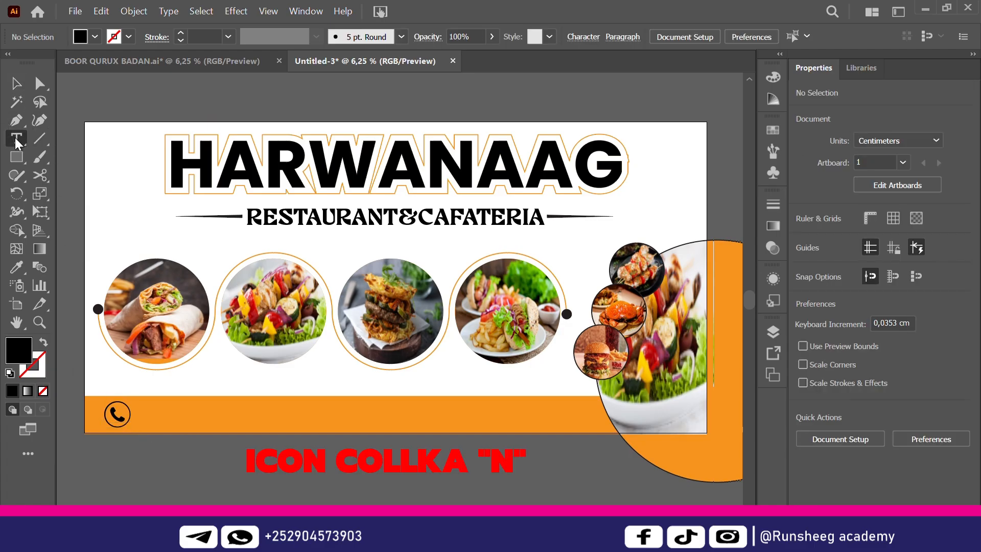
{"action": "left_click", "coordinate": [148, 417]}
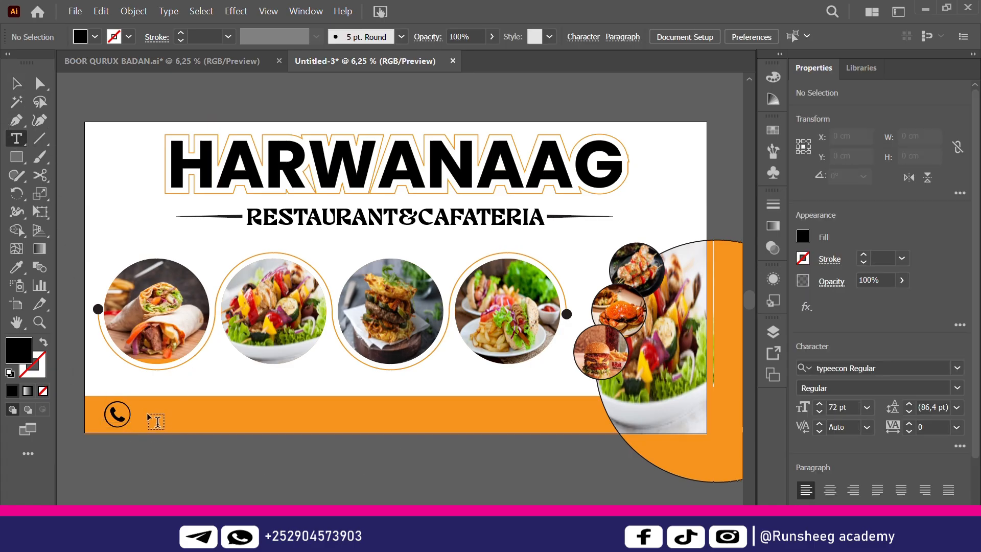
{"action": "left_click", "coordinate": [148, 415]}
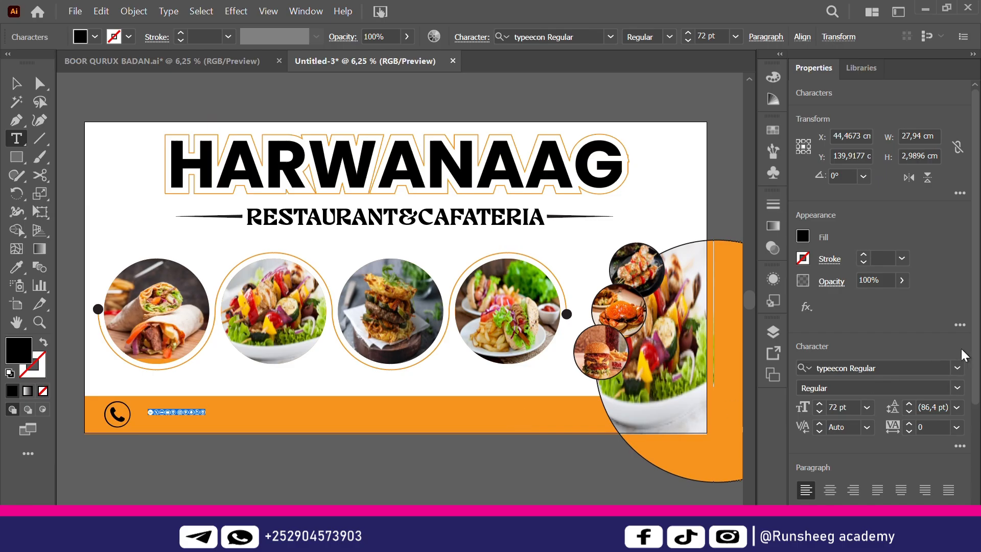
{"action": "left_click", "coordinate": [957, 368]}
{"action": "type", "text": "p"}
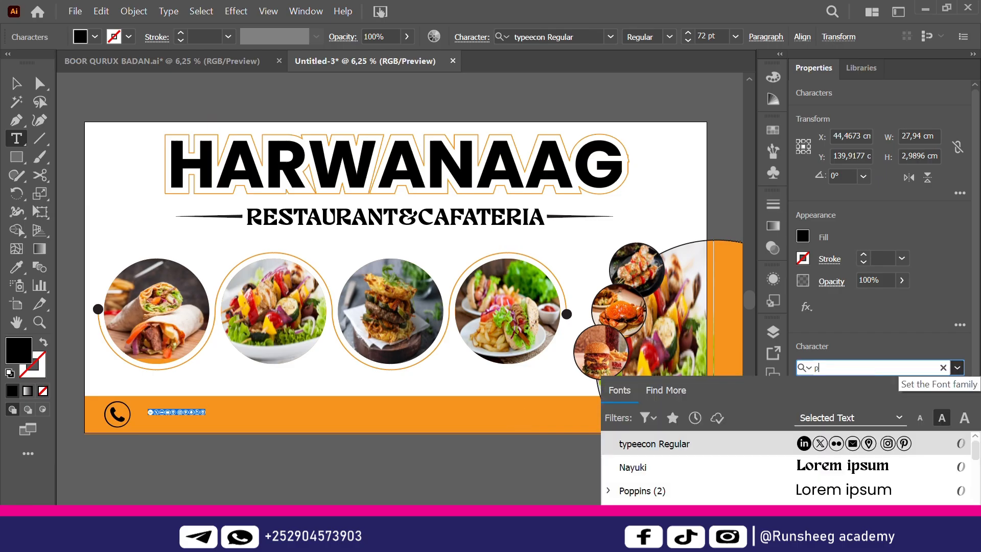
{"action": "type", "text": "o"}
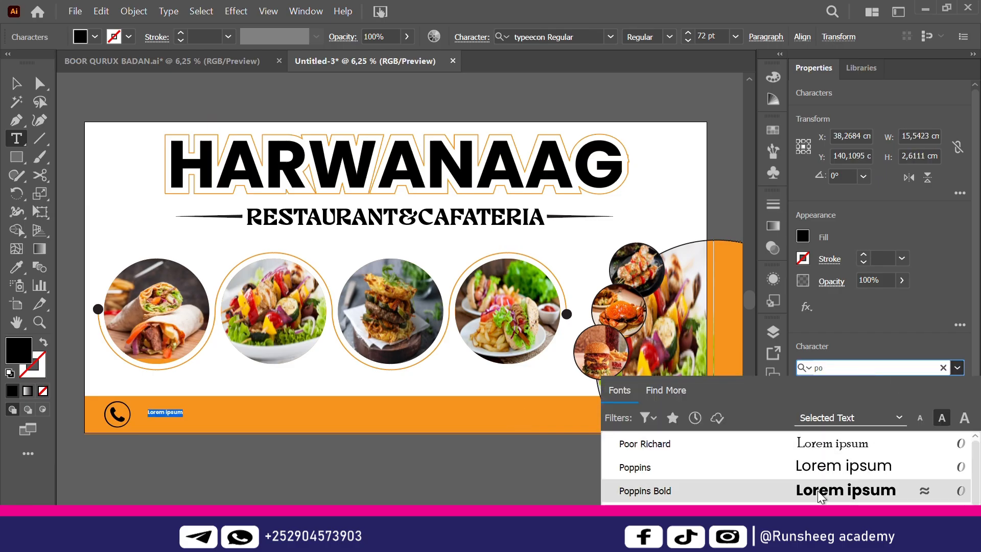
{"action": "left_click", "coordinate": [831, 492]}
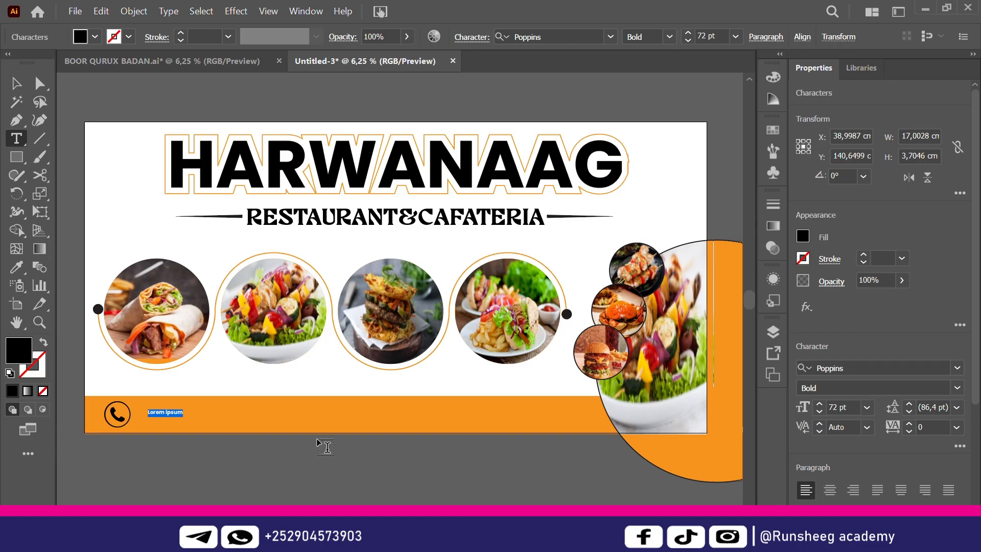
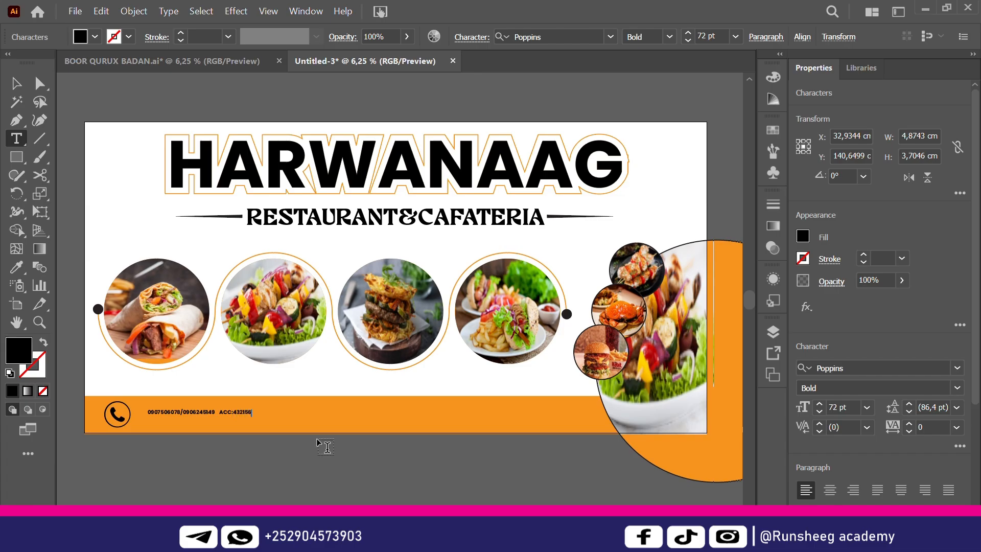
Type the two contact phone numbers, the ACC account number and the EDAHAB number
{"action": "type", "text": " EDAHAN"}
{"action": "key", "text": "BackSpace"}
{"action": "type", "text": "B"}
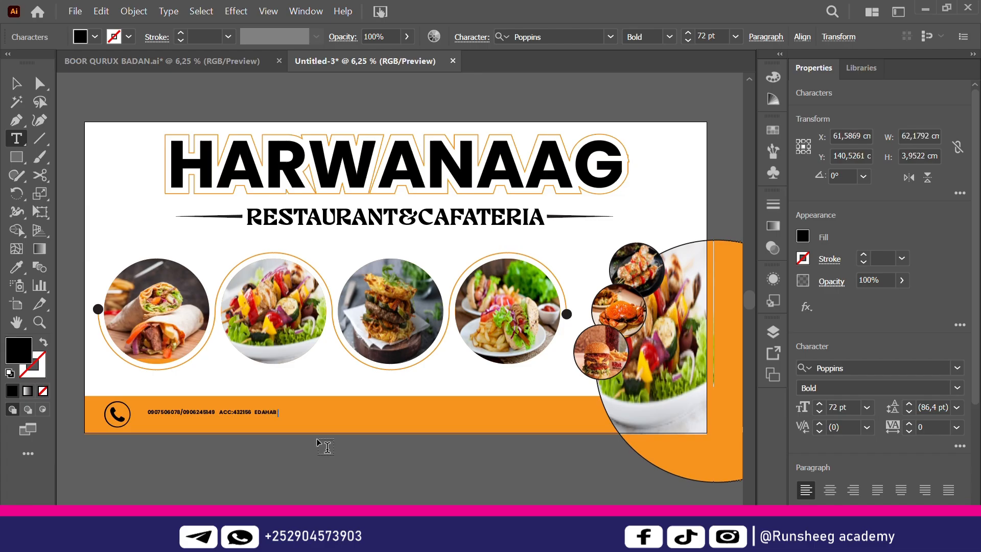
Scale the contact line up to about 222 pt and position it right beside the phone icon
{"action": "left_click", "coordinate": [17, 83]}
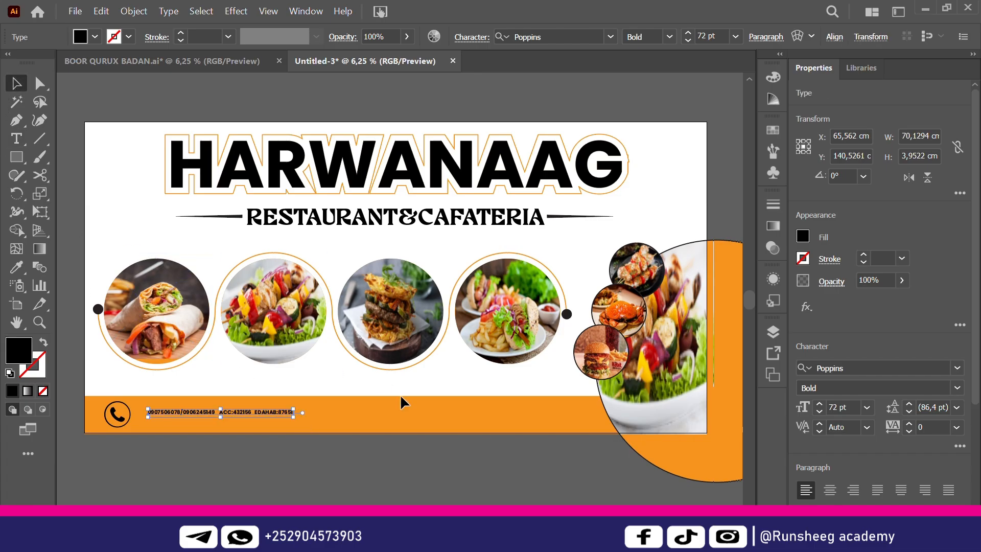
{"action": "left_click_drag", "start_coordinate": [293, 416], "coordinate": [483, 434]}
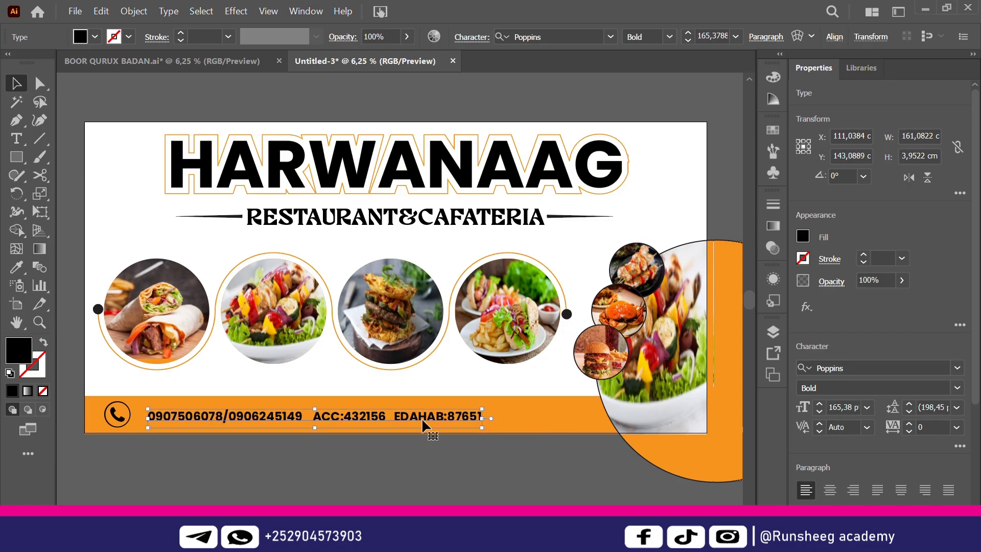
{"action": "left_click_drag", "start_coordinate": [399, 421], "coordinate": [387, 417]}
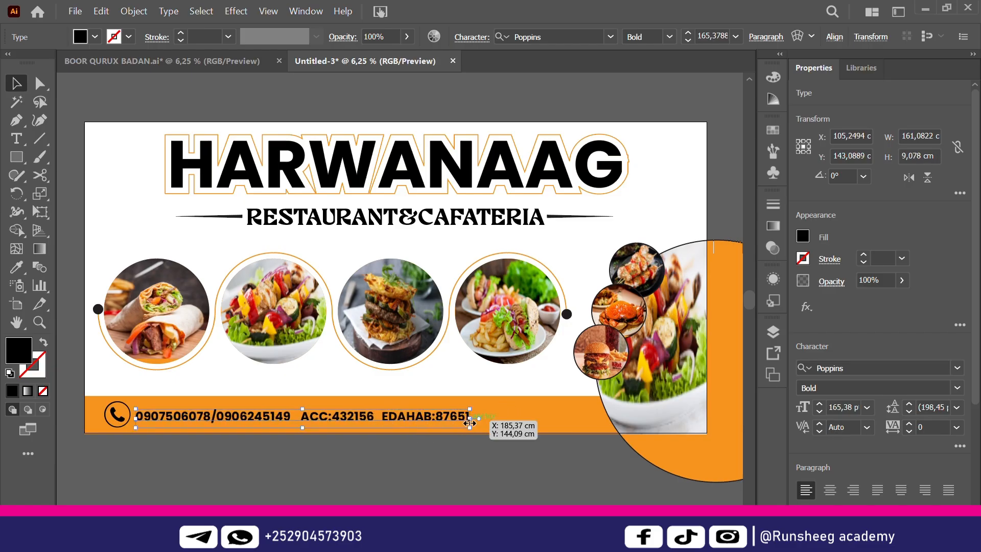
{"action": "left_click_drag", "start_coordinate": [469, 429], "coordinate": [586, 466]}
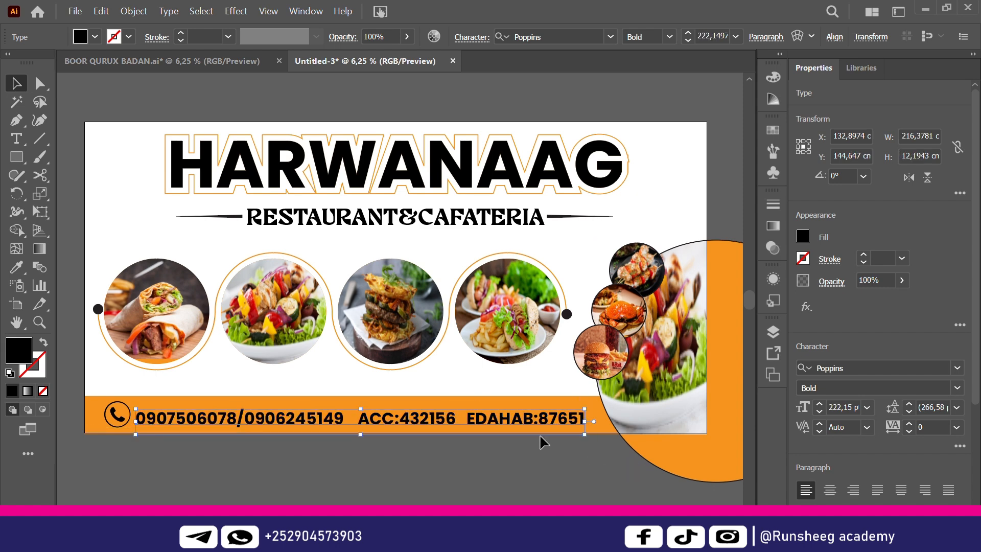
{"action": "left_click_drag", "start_coordinate": [532, 424], "coordinate": [523, 419]}
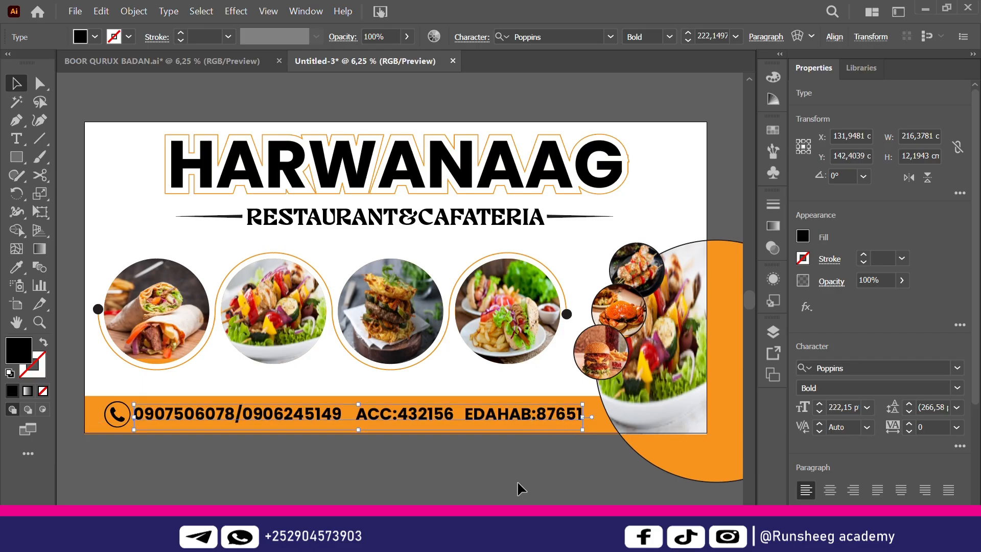
{"action": "left_click", "coordinate": [517, 485]}
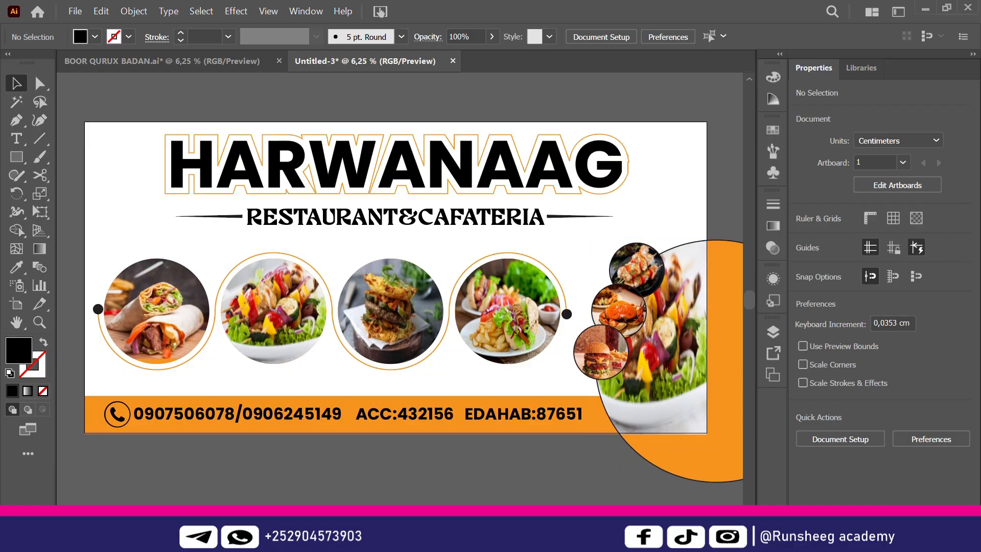
Draw a 300 × 150 cm rectangle centred horizontally and vertically on the artboard
{"action": "scroll", "coordinate": [400, 302], "scroll_direction": "right", "scroll_amount": 3}
{"action": "scroll", "coordinate": [400, 302], "scroll_direction": "left", "scroll_amount": 5}
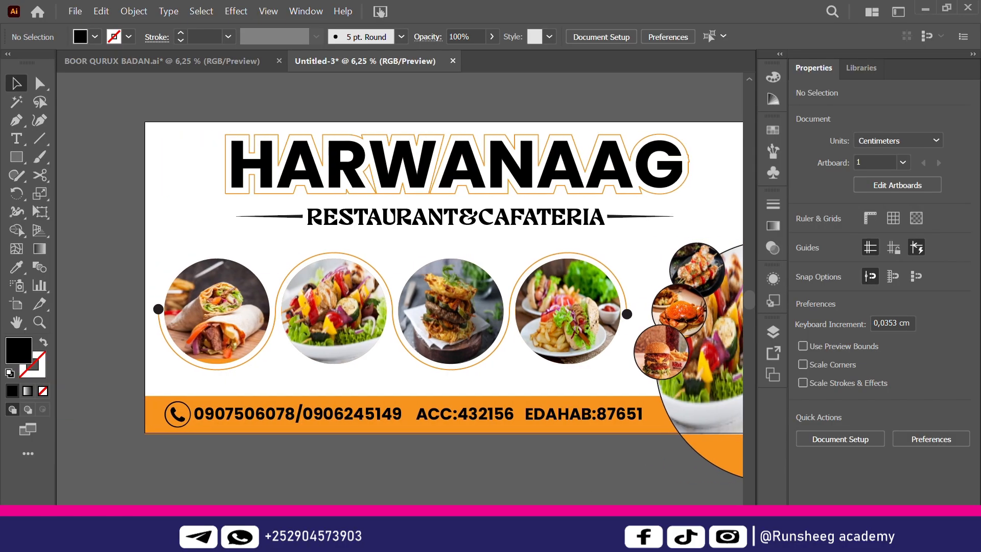
{"action": "scroll", "coordinate": [400, 302], "scroll_direction": "right", "scroll_amount": 2}
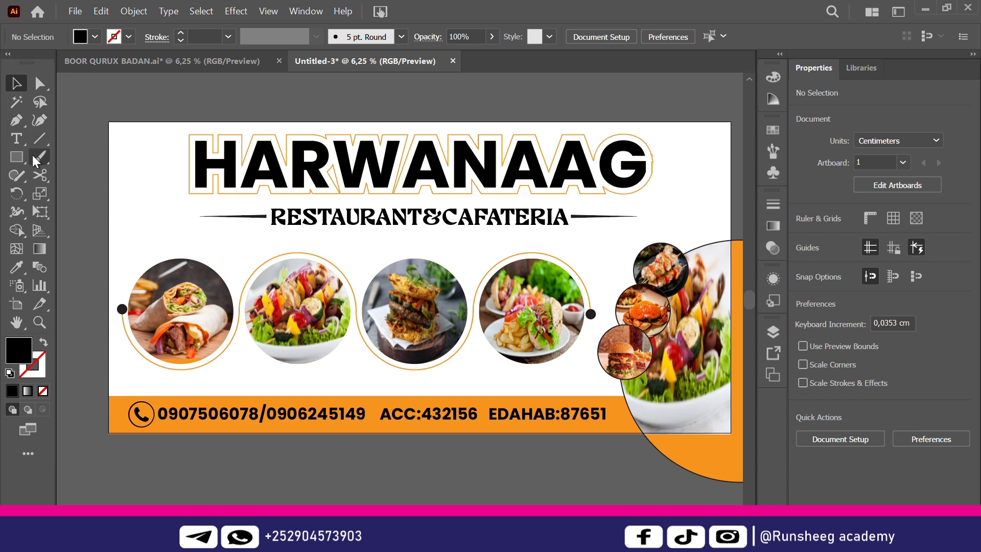
{"action": "left_click", "coordinate": [14, 162]}
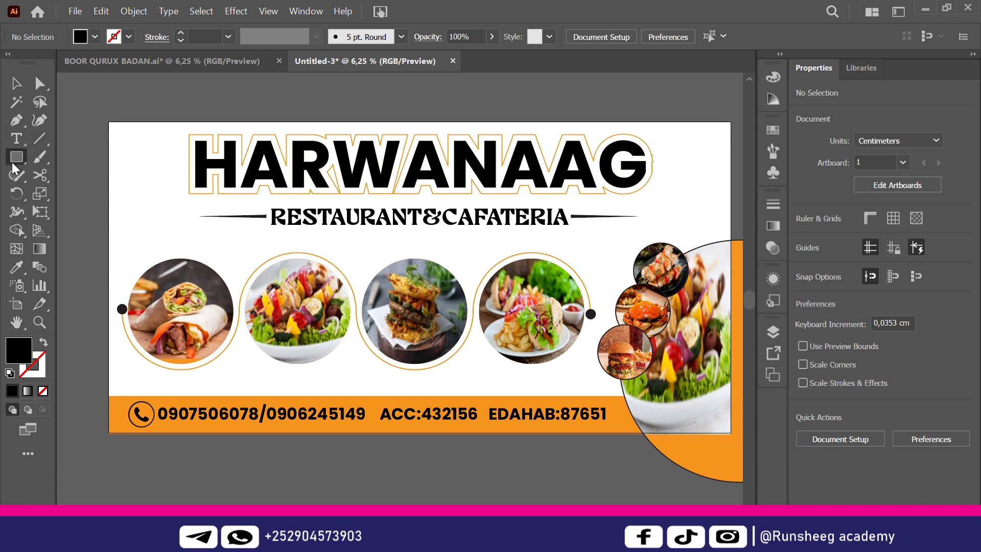
{"action": "left_click", "coordinate": [139, 209]}
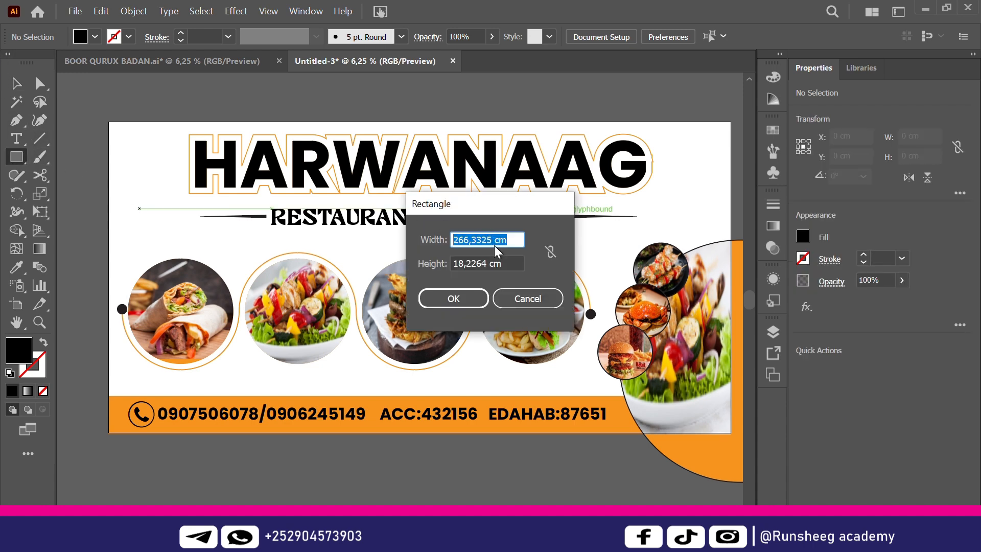
{"action": "left_click_drag", "start_coordinate": [492, 240], "coordinate": [425, 228]}
{"action": "type", "text": "300"}
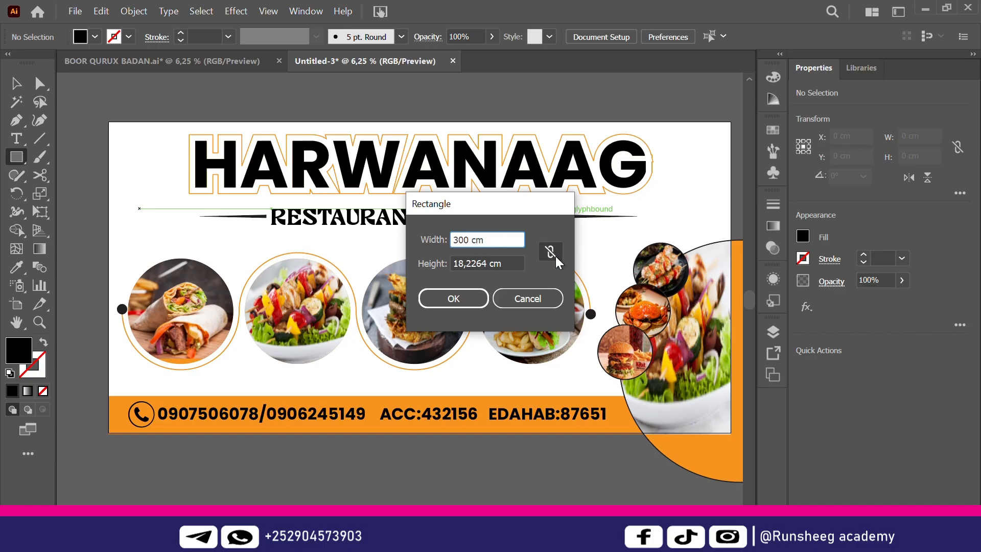
{"action": "left_click_drag", "start_coordinate": [492, 264], "coordinate": [375, 249]}
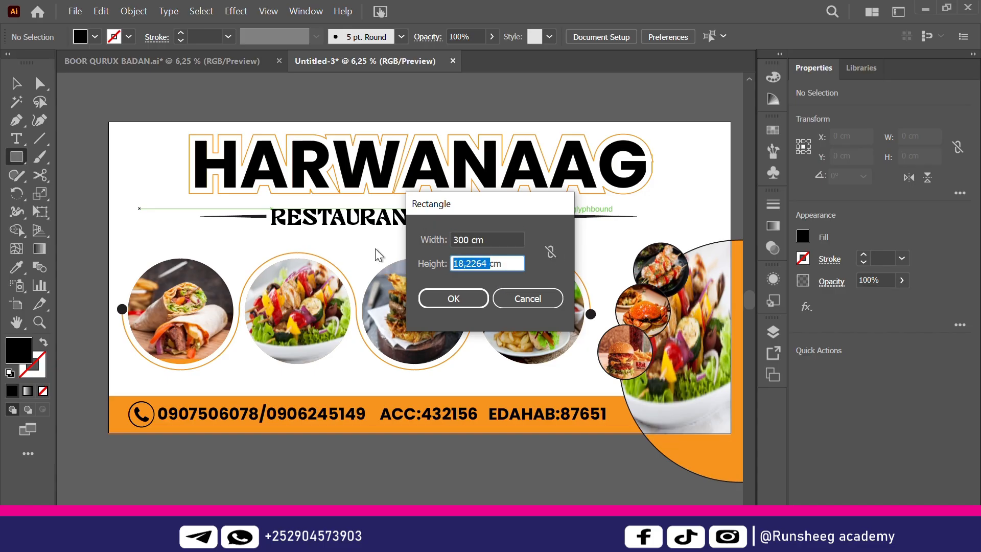
{"action": "type", "text": "150"}
{"action": "left_click", "coordinate": [454, 304]}
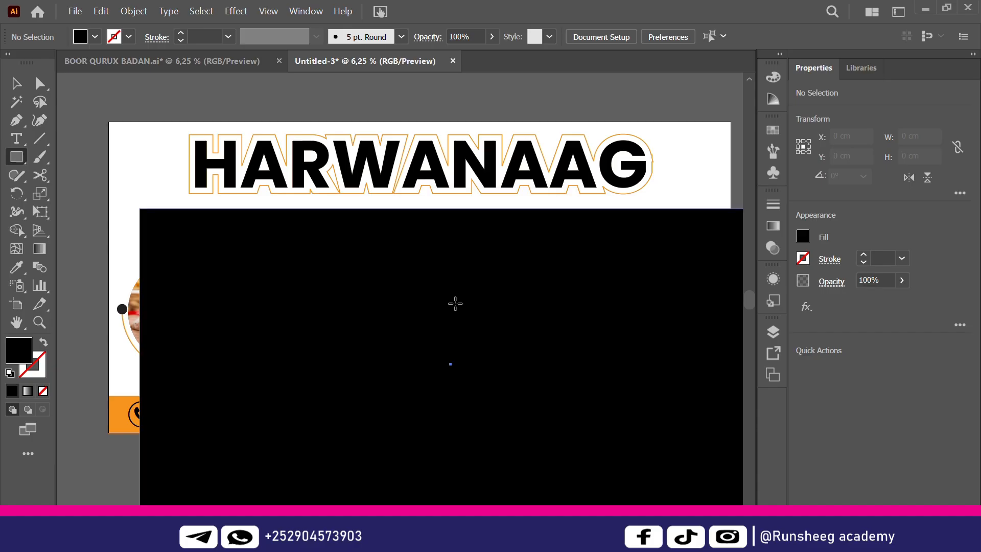
{"action": "left_click", "coordinate": [858, 377]}
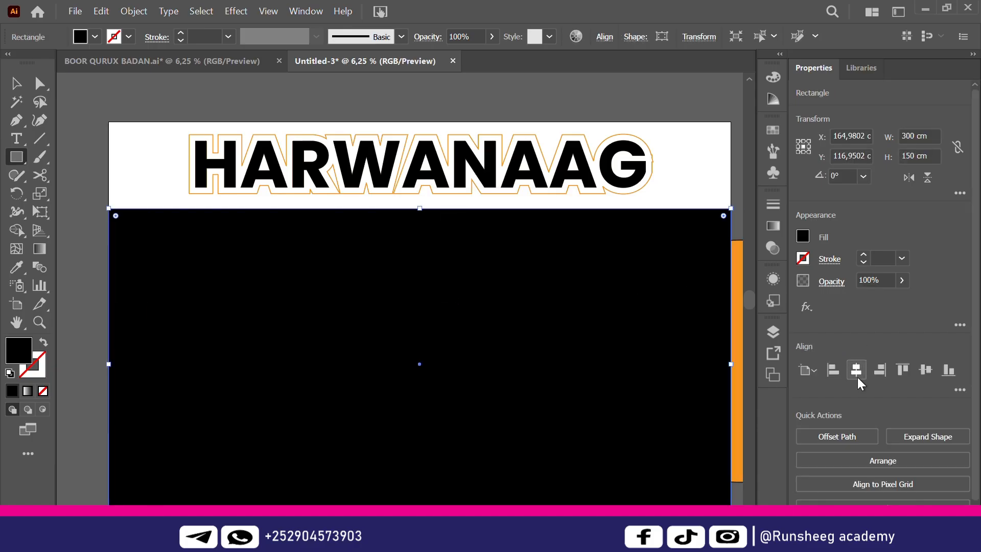
{"action": "left_click", "coordinate": [921, 367]}
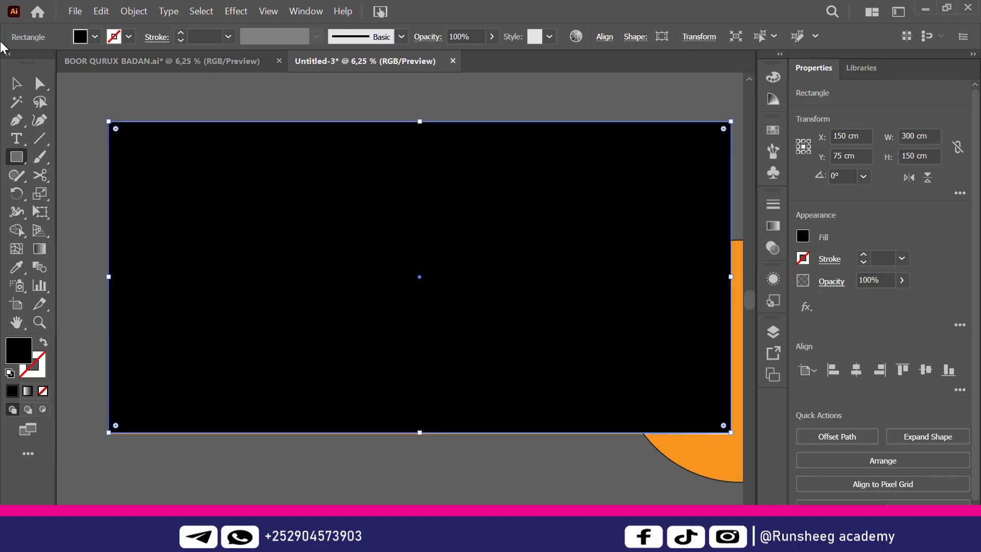
Select the black background rectangle and delete it from the banner
{"action": "left_click", "coordinate": [19, 88]}
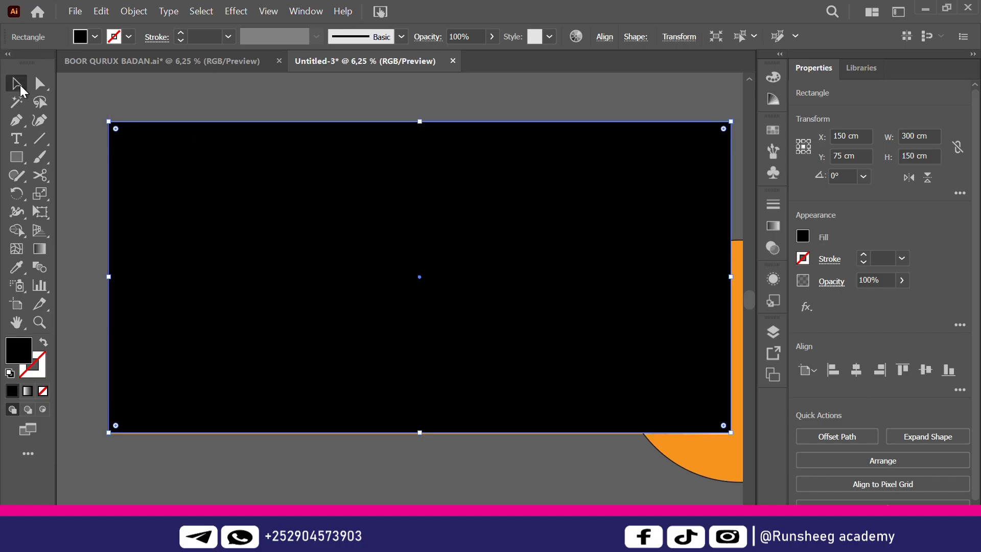
{"action": "left_click", "coordinate": [205, 110]}
{"action": "key", "text": "ctrl+a"}
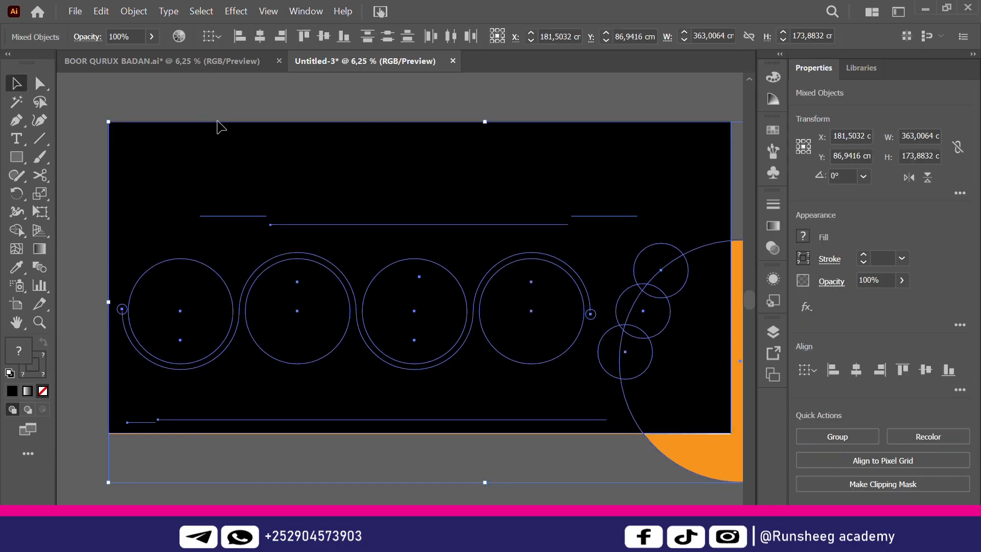
{"action": "right_click", "coordinate": [308, 205]}
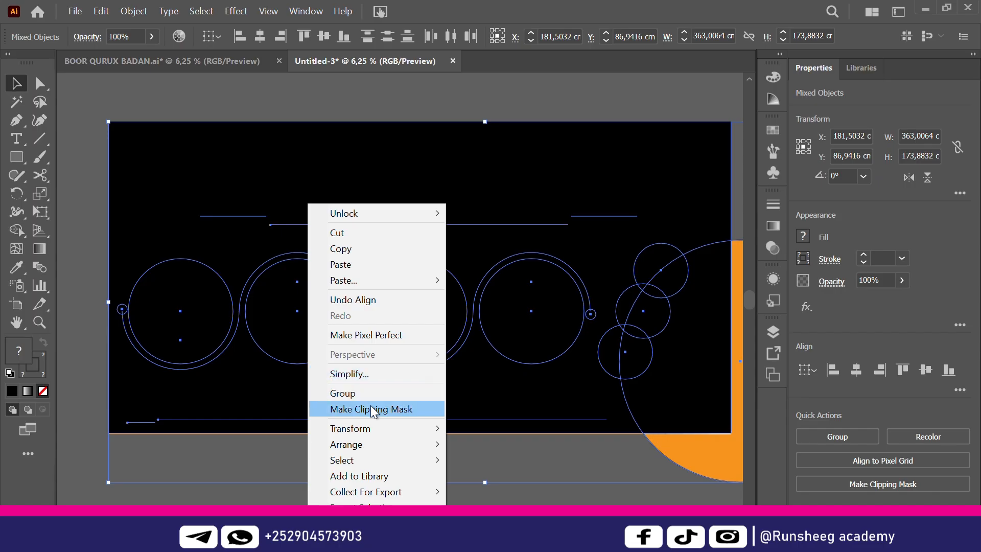
{"action": "left_click", "coordinate": [429, 91]}
{"action": "left_click", "coordinate": [422, 171]}
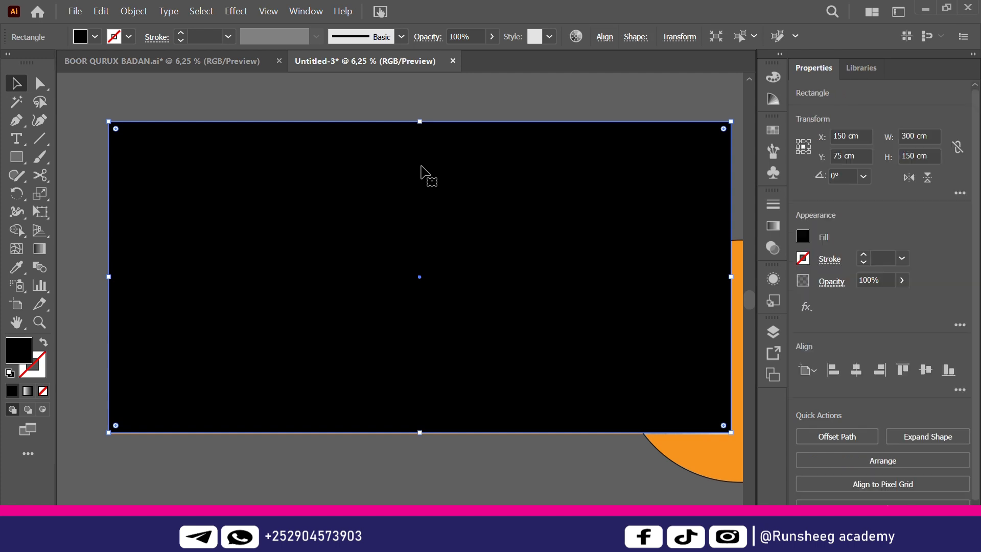
{"action": "key", "text": "Delete"}
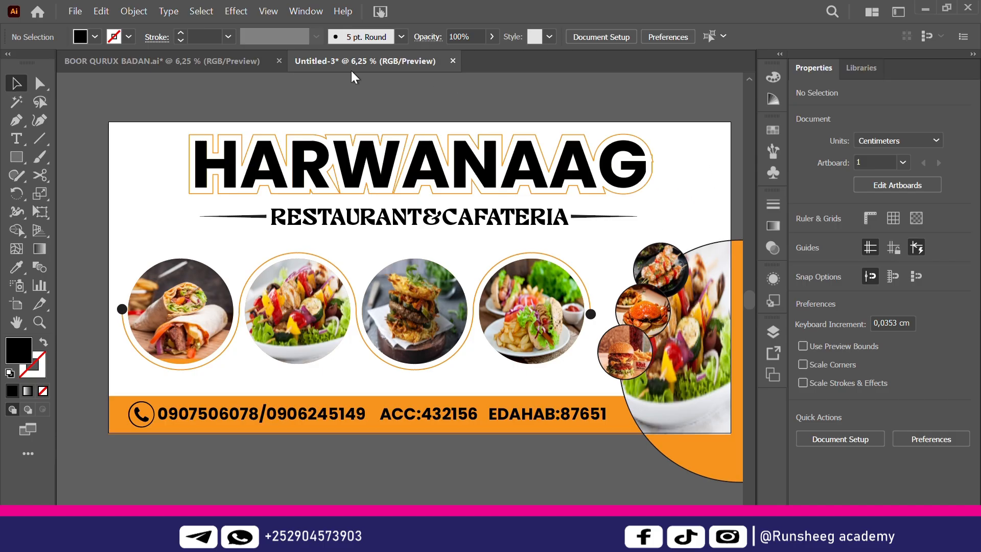
In BOOR QURUX BADAN.ai, release the clipping mask and select the top-right orange gradient shape
{"action": "left_click", "coordinate": [204, 53]}
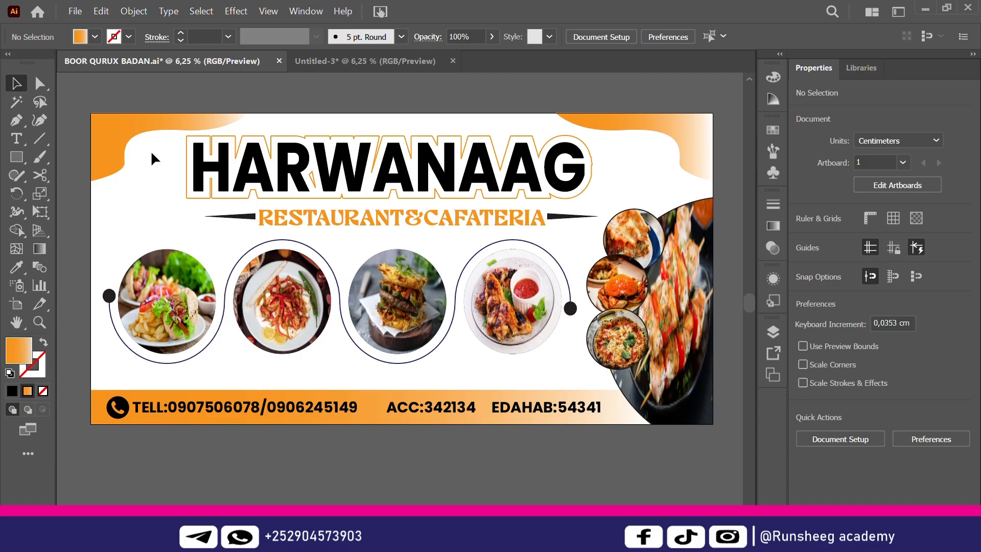
{"action": "left_click", "coordinate": [129, 127]}
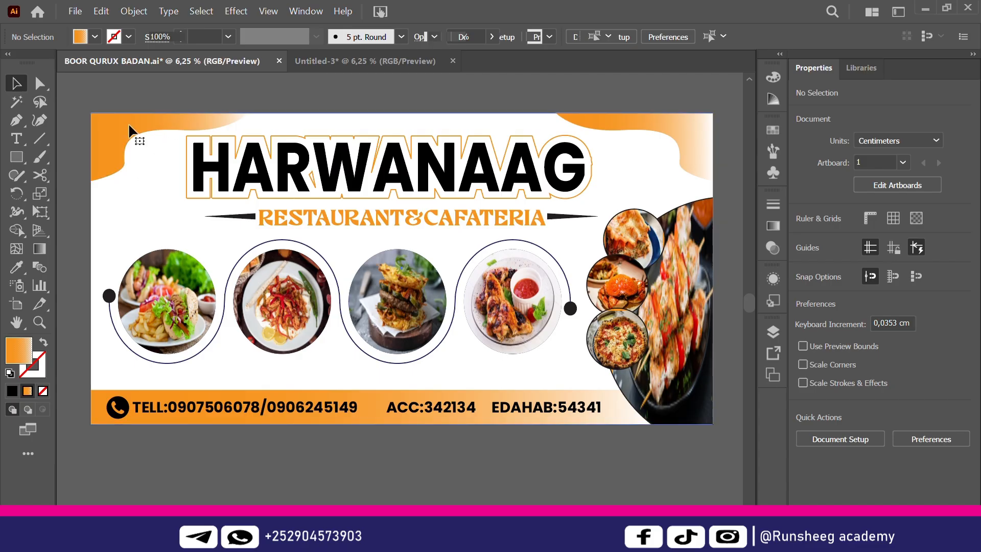
{"action": "right_click", "coordinate": [686, 129]}
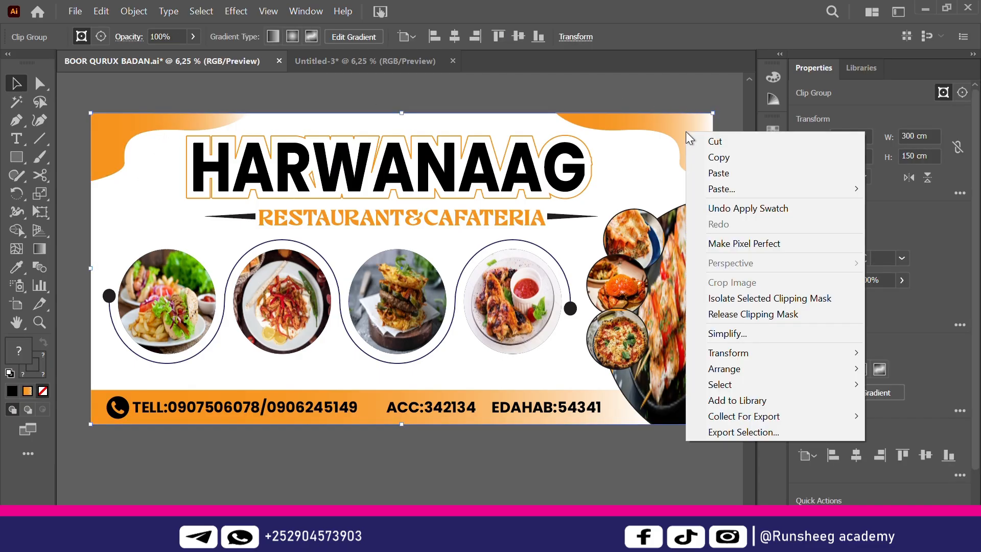
{"action": "left_click", "coordinate": [772, 312]}
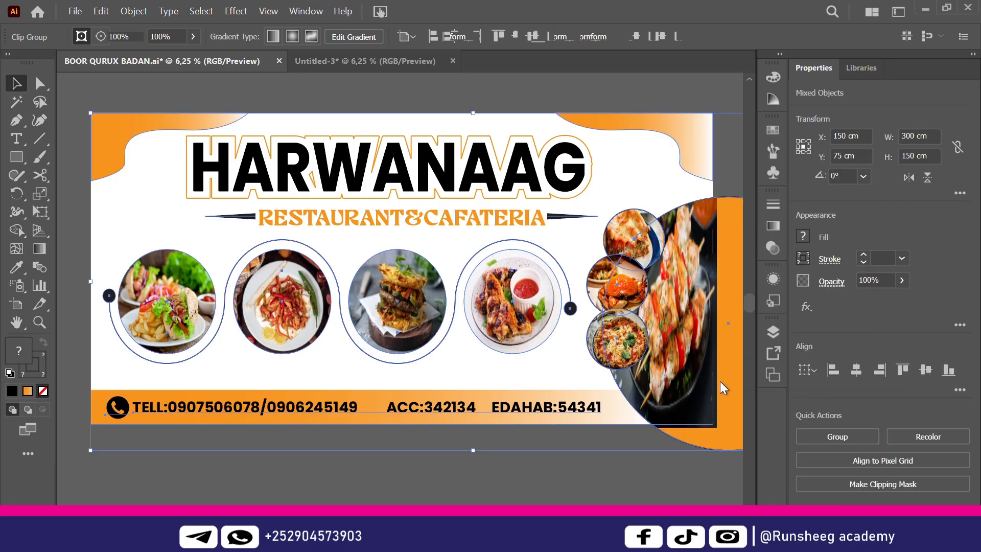
{"action": "key", "text": "ctrl+shift+a"}
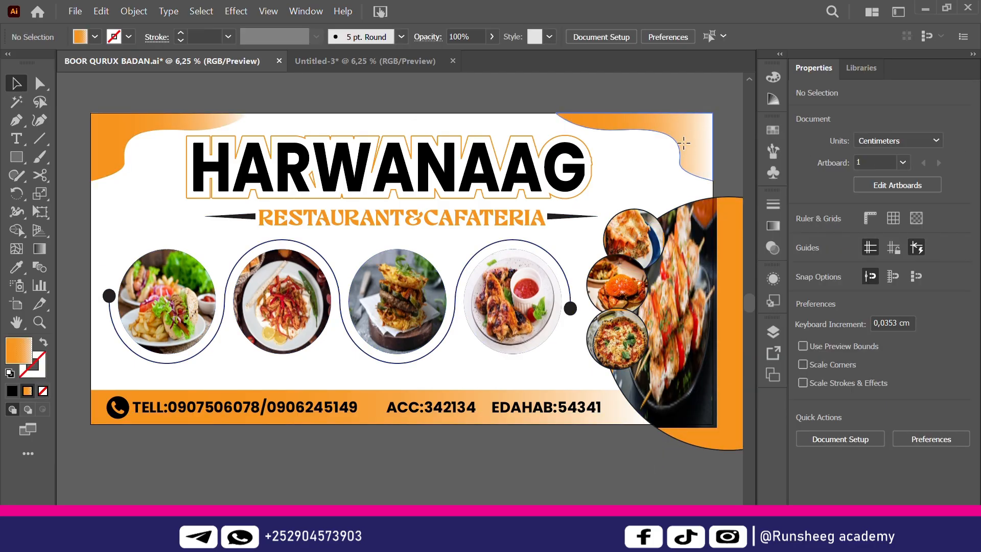
{"action": "left_click", "coordinate": [684, 143]}
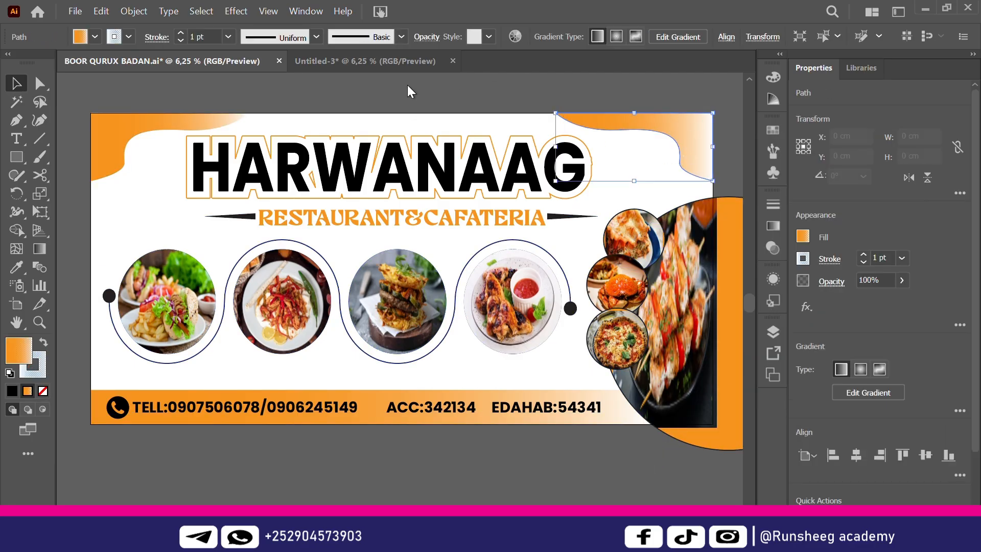
{"action": "left_click", "coordinate": [364, 58]}
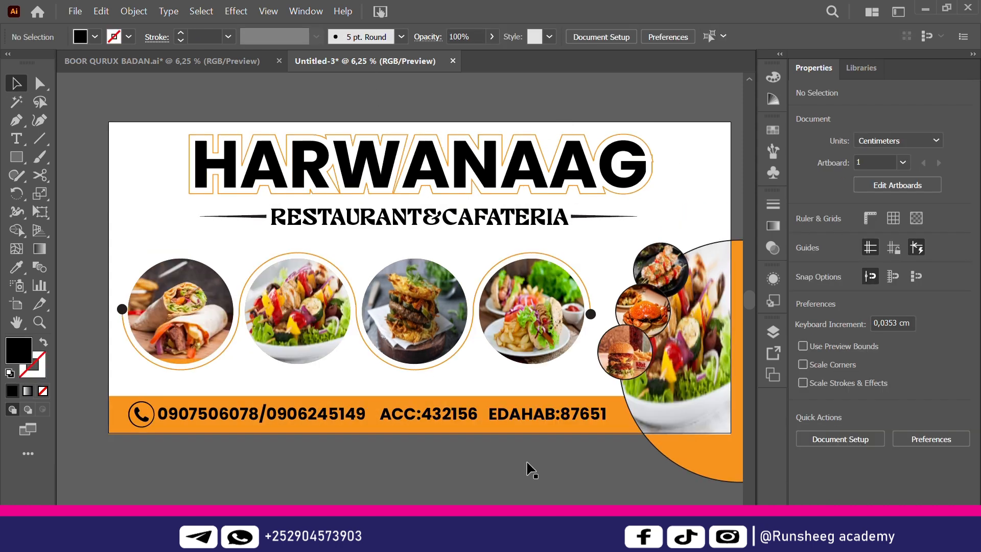
Paste the orange gradient shape into the top-right corner and narrow it from the left
{"action": "scroll", "coordinate": [547, 295], "scroll_direction": "right", "scroll_amount": 1}
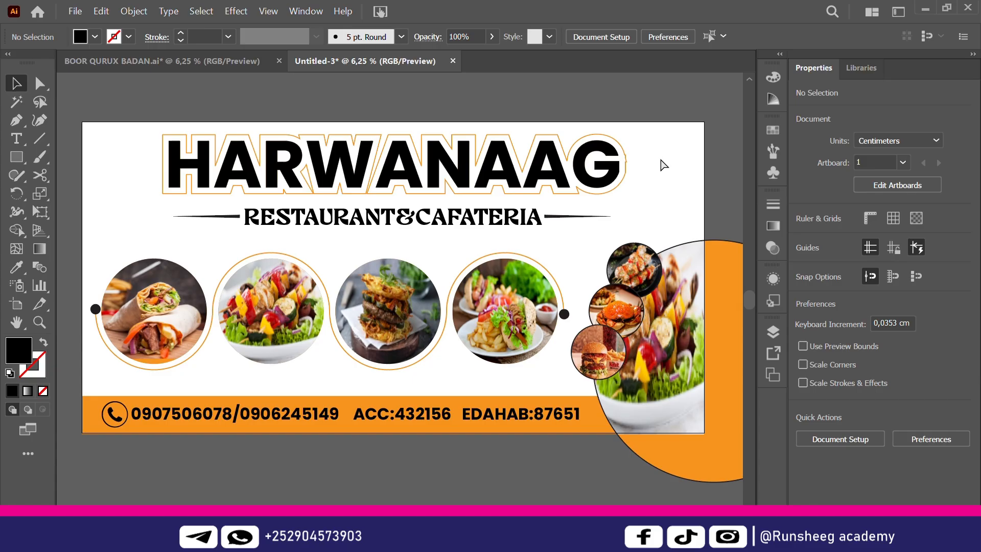
{"action": "key", "text": "ctrl+v"}
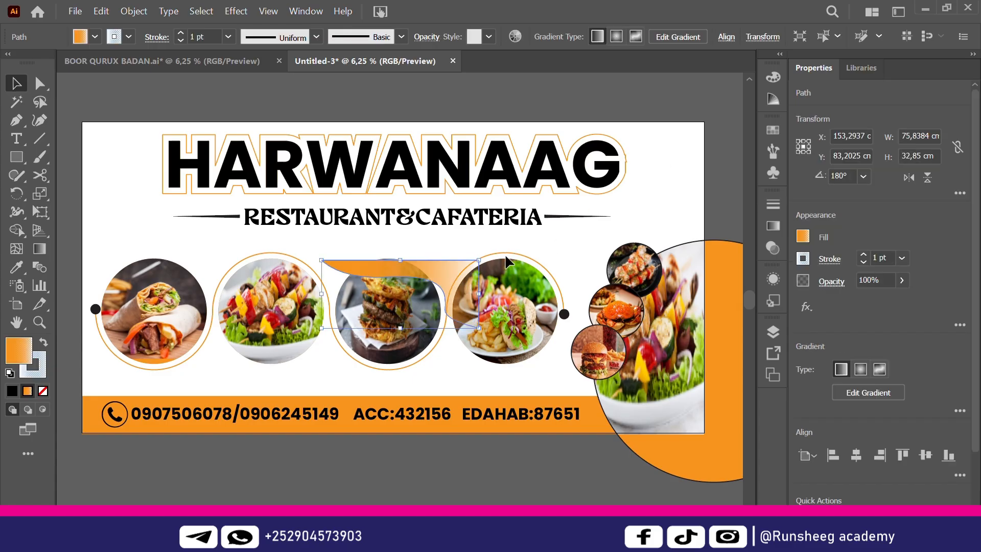
{"action": "left_click_drag", "start_coordinate": [454, 282], "coordinate": [684, 139]}
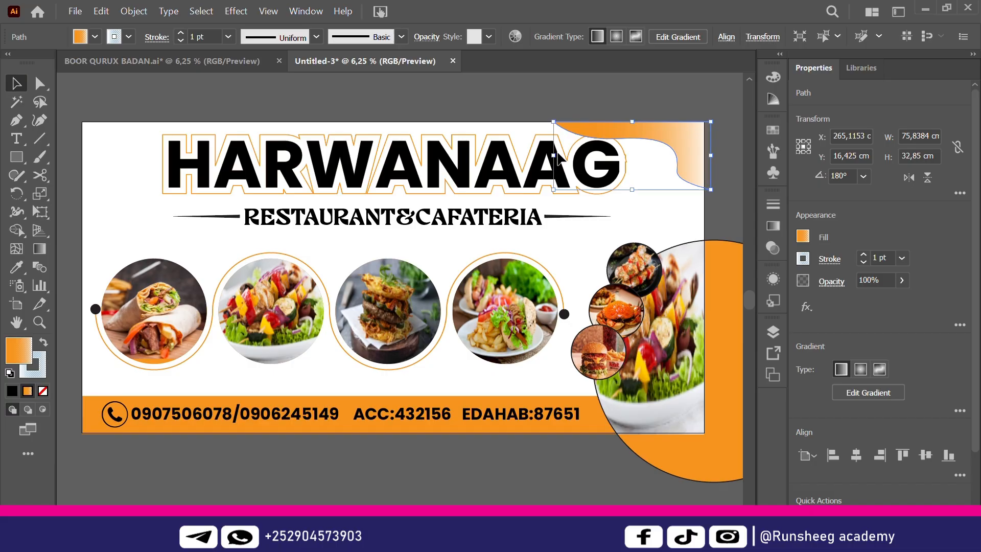
{"action": "left_click_drag", "start_coordinate": [554, 155], "coordinate": [609, 149]}
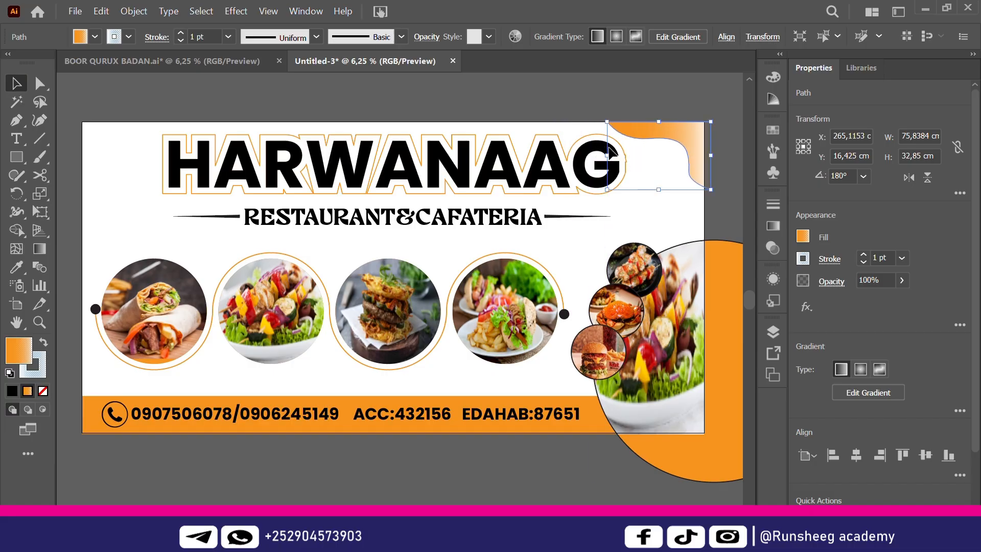
{"action": "left_click", "coordinate": [678, 78]}
Make a reflected copy of the corner wave and place it in the top-left corner
{"action": "left_click", "coordinate": [681, 130]}
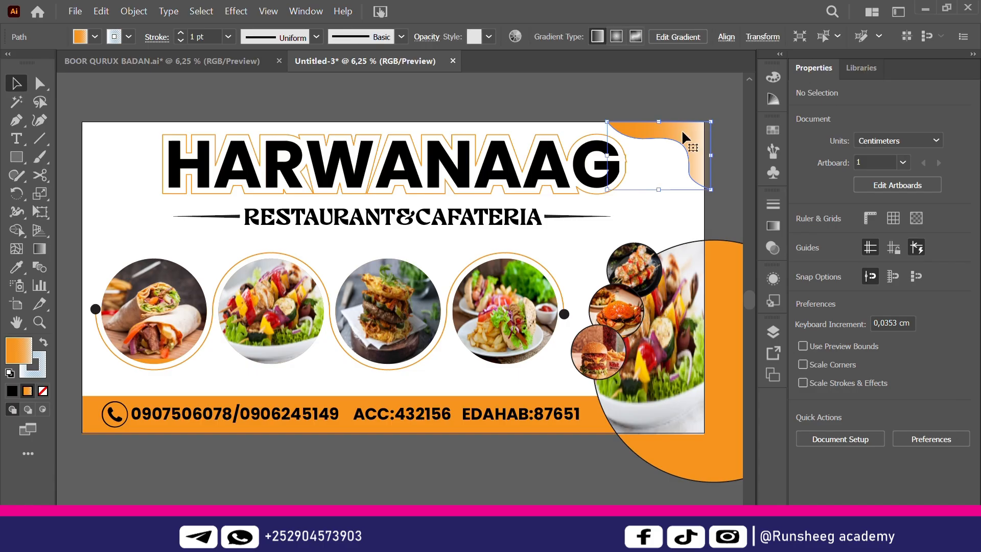
{"action": "right_click", "coordinate": [683, 132]}
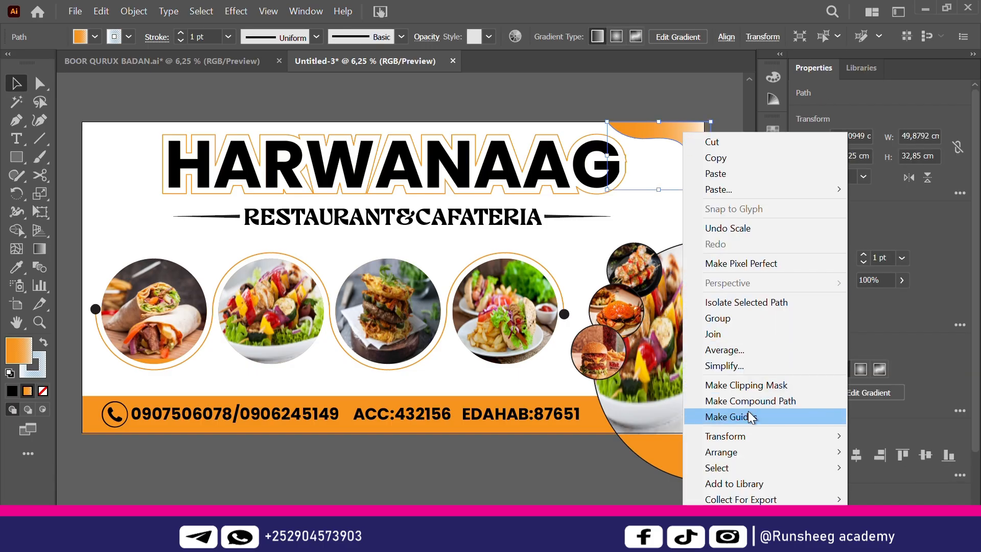
{"action": "mouse_move", "coordinate": [736, 438]}
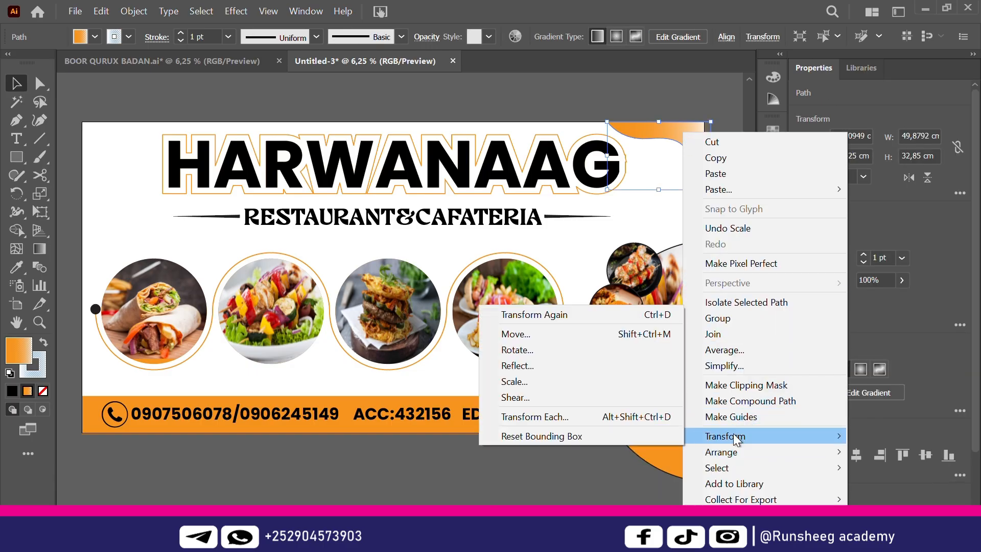
{"action": "left_click", "coordinate": [573, 367]}
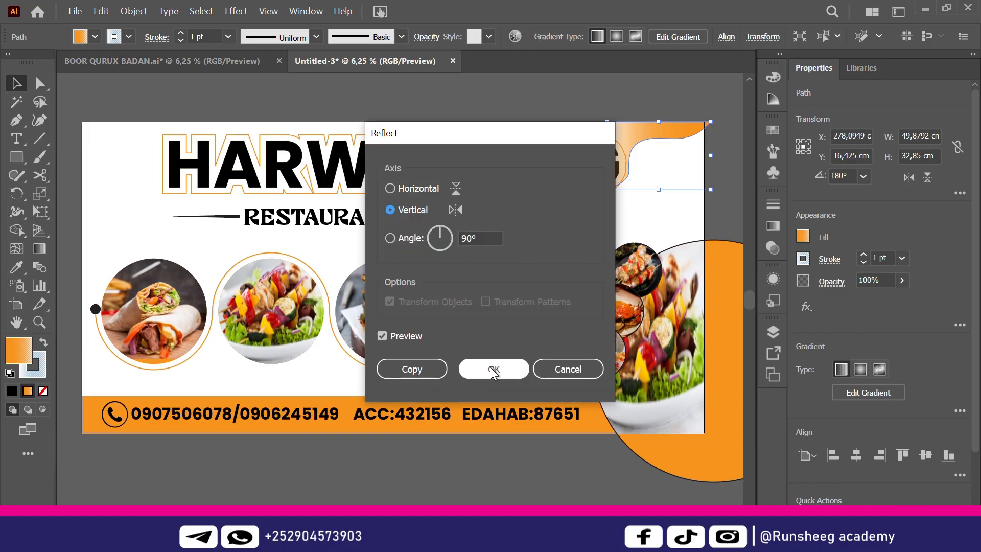
{"action": "left_click", "coordinate": [412, 369]}
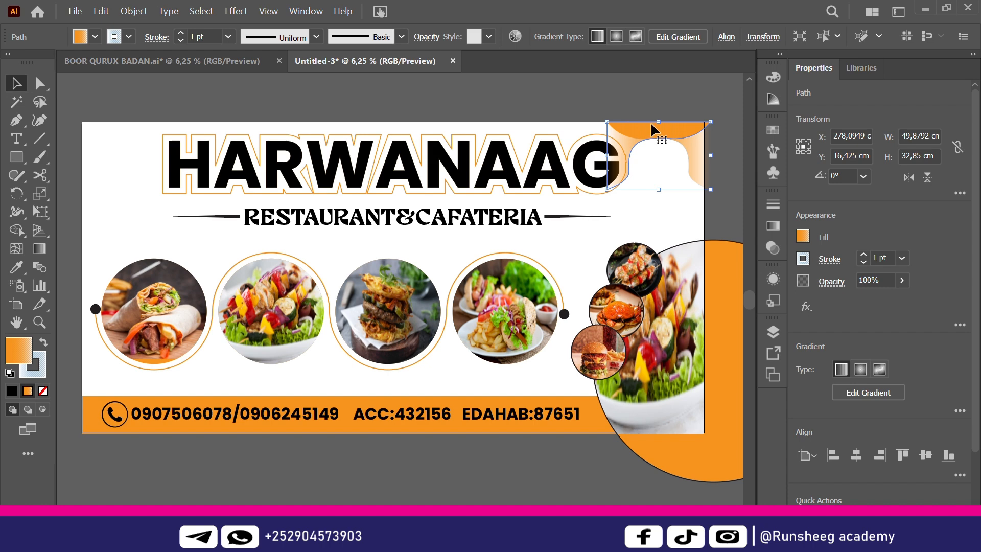
{"action": "left_click_drag", "start_coordinate": [651, 122], "coordinate": [126, 124]}
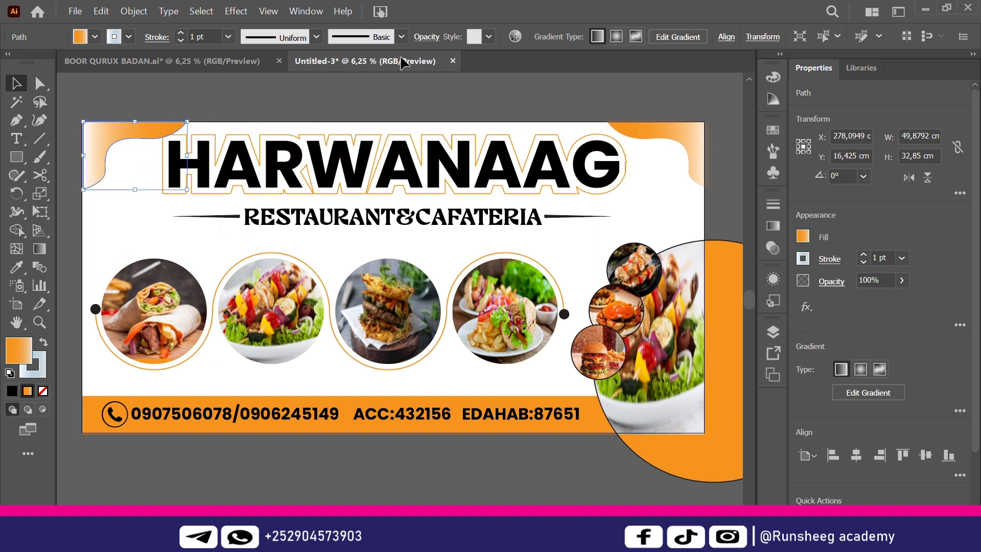
Narrow the top-left corner wave to 39,65 cm and the top-right one to 45,3226 cm
{"action": "left_click", "coordinate": [391, 89]}
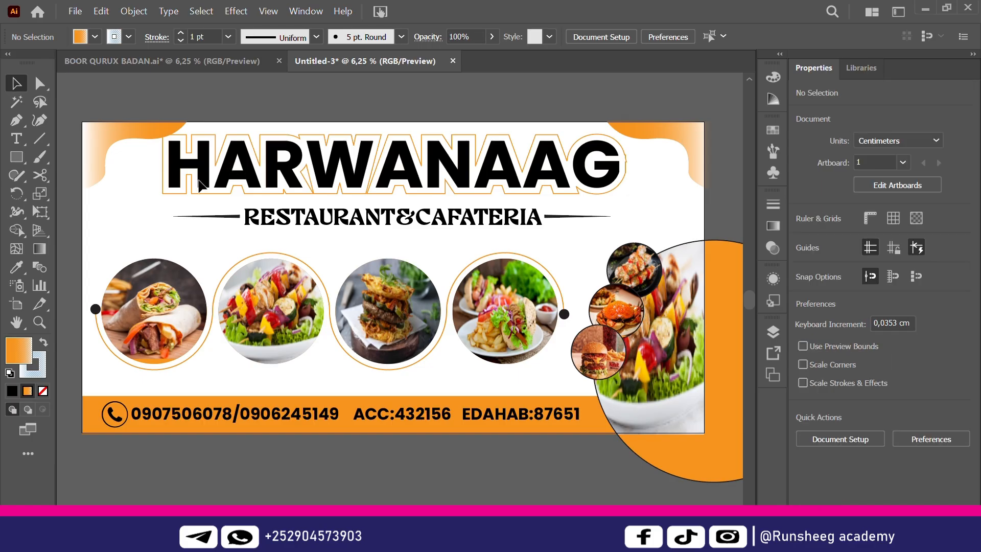
{"action": "left_click", "coordinate": [146, 130]}
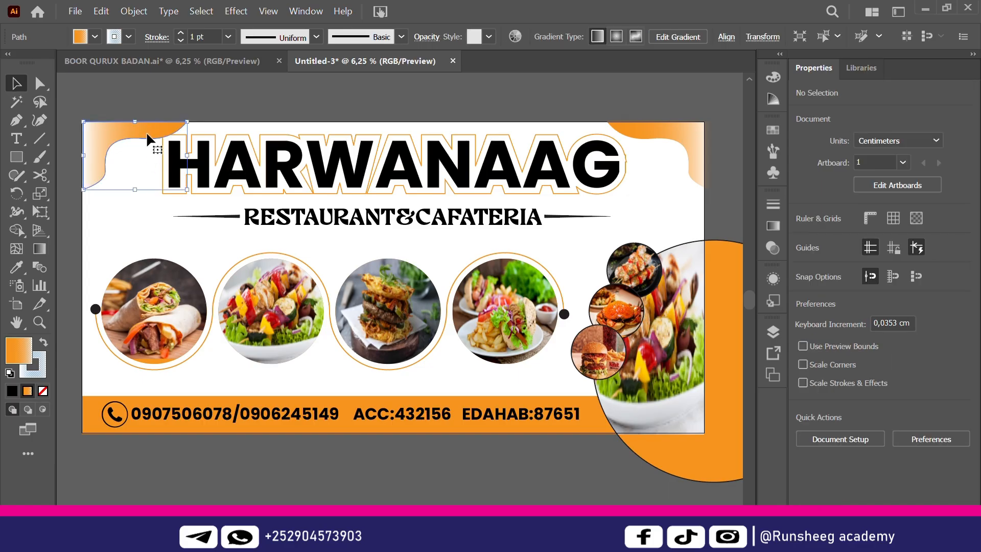
{"action": "left_click_drag", "start_coordinate": [187, 155], "coordinate": [164, 157]}
{"action": "left_click", "coordinate": [311, 100]}
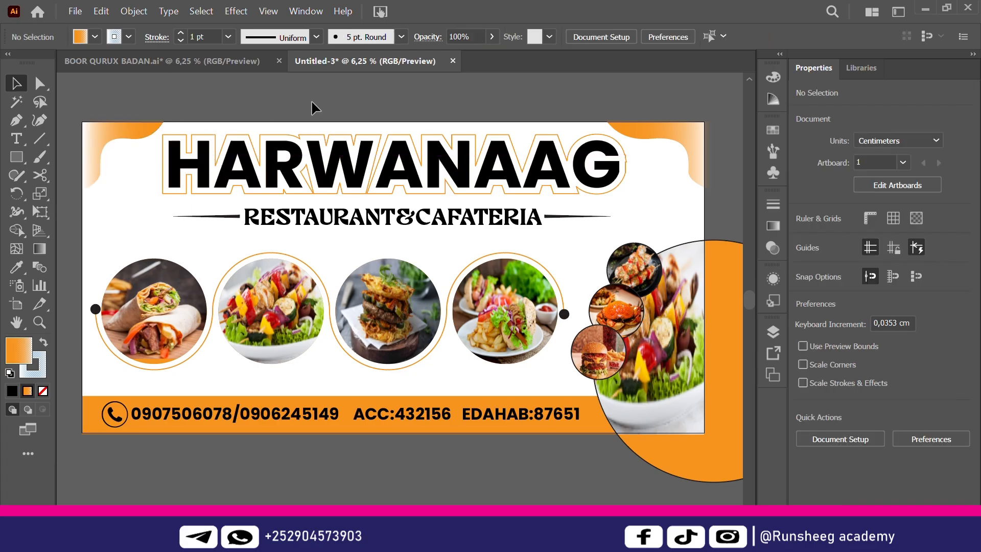
{"action": "left_click", "coordinate": [634, 137]}
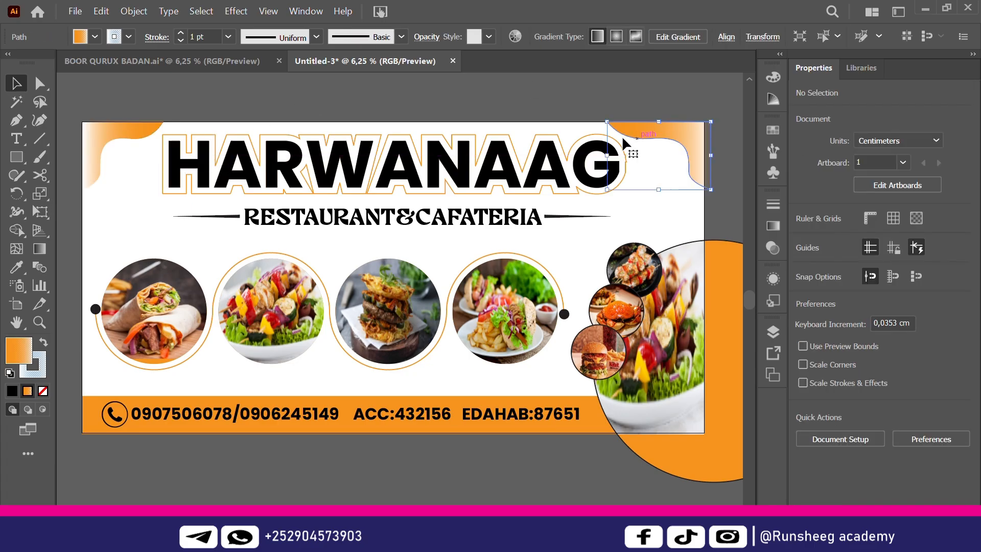
{"action": "left_click_drag", "start_coordinate": [607, 159], "coordinate": [617, 159]}
{"action": "left_click", "coordinate": [528, 124]}
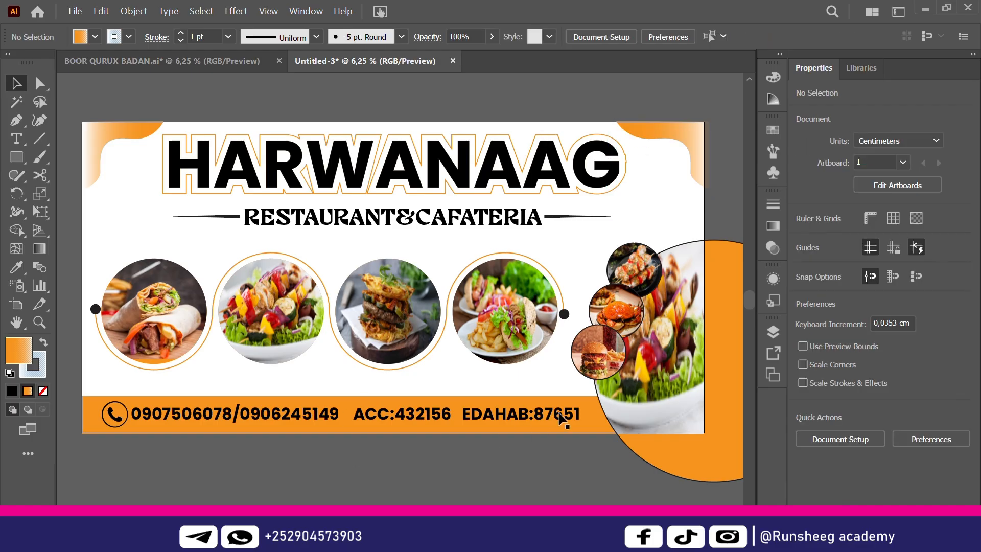
Expand Layer 1 in the Layers panel to review the banner's objects, then close it
{"action": "left_click", "coordinate": [775, 336]}
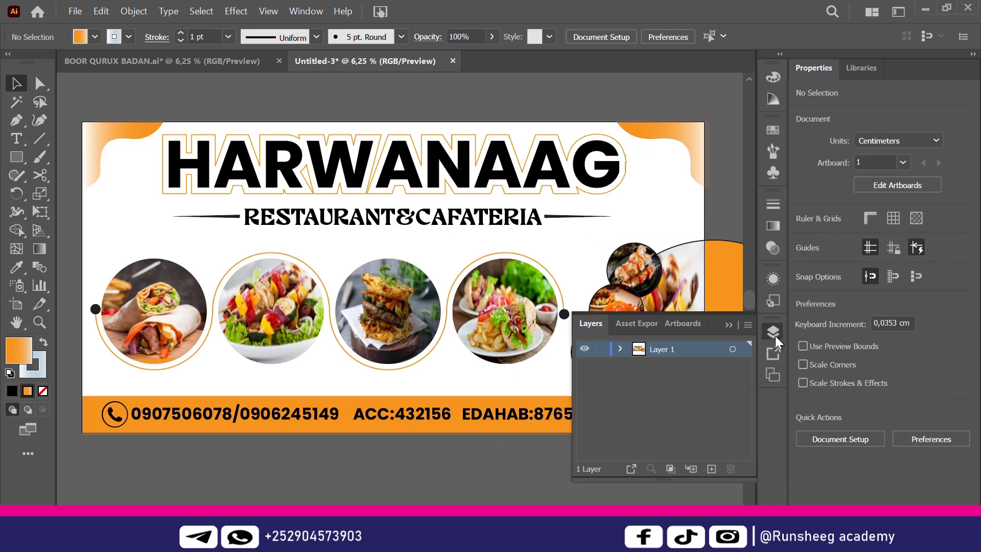
{"action": "left_click", "coordinate": [621, 350]}
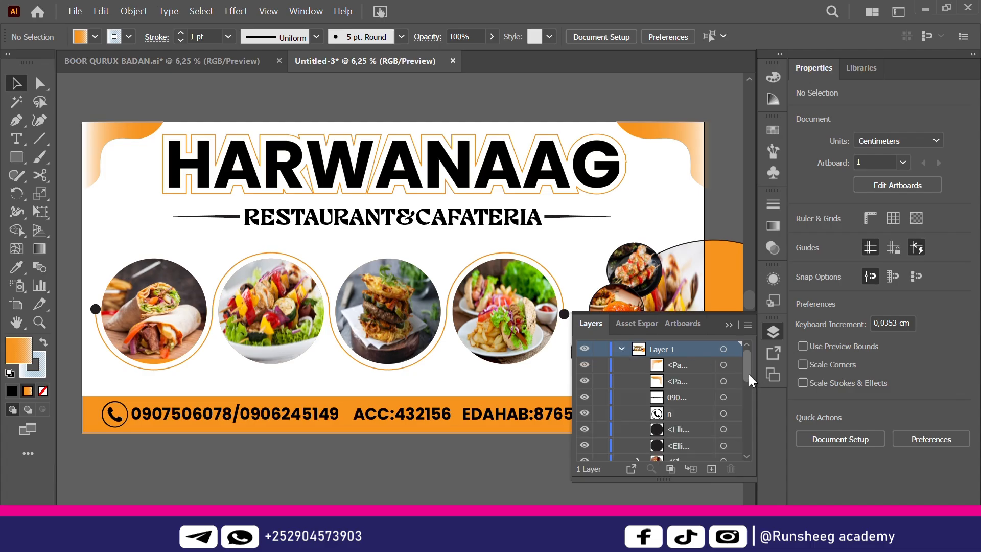
{"action": "left_click_drag", "start_coordinate": [749, 374], "coordinate": [750, 458]}
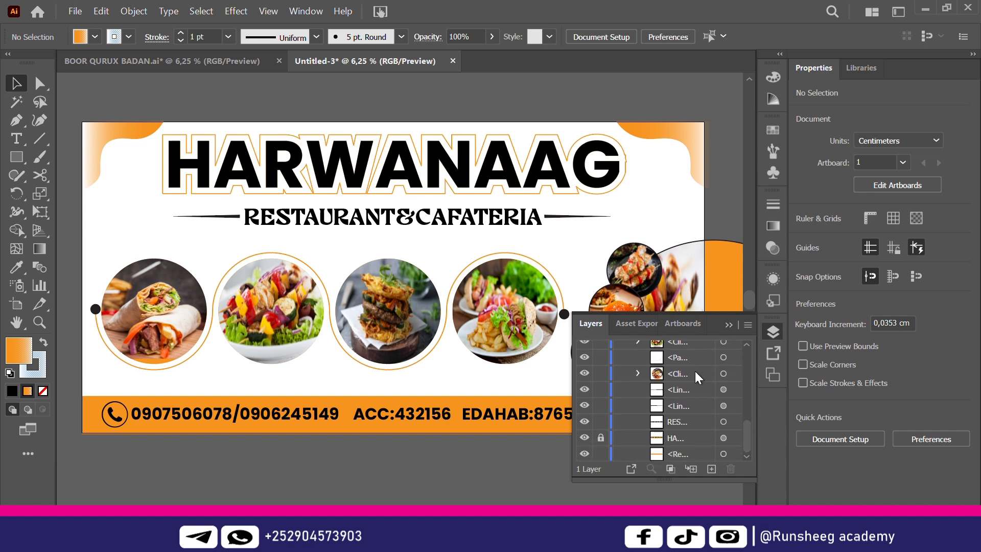
{"action": "left_click", "coordinate": [731, 324]}
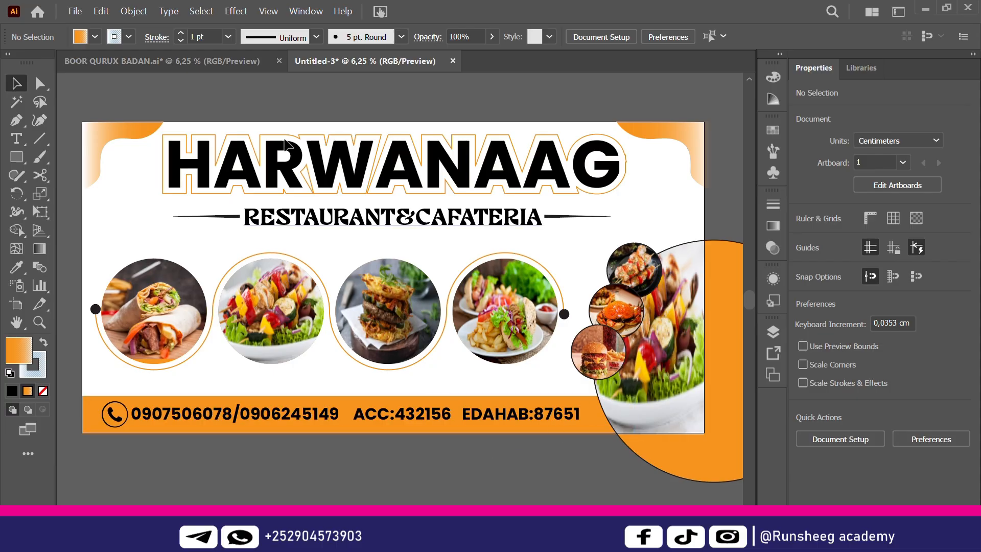
Check the BOOR QURUX BADAN reference, then apply the Fading Sky gradient to the footer bar
{"action": "left_click", "coordinate": [196, 59]}
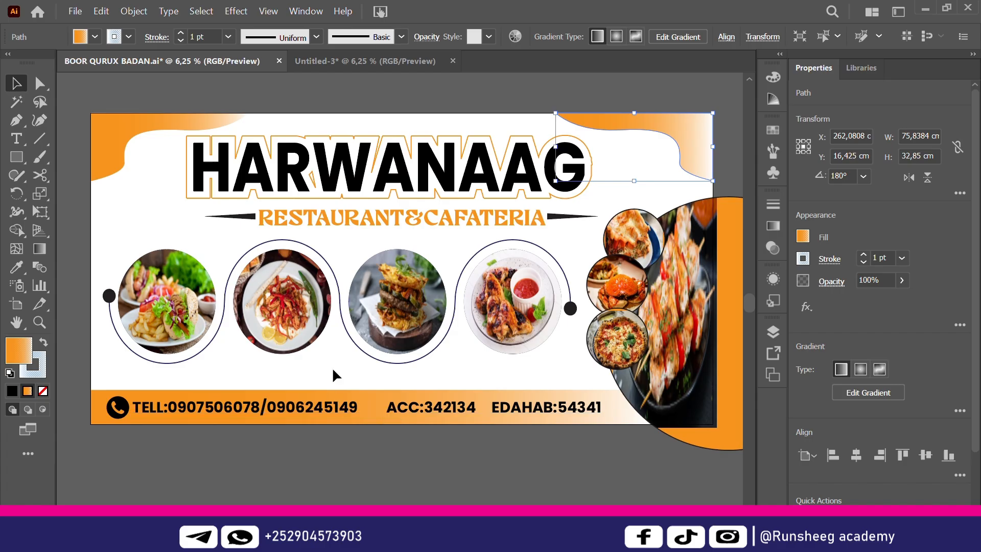
{"action": "left_click", "coordinate": [388, 66]}
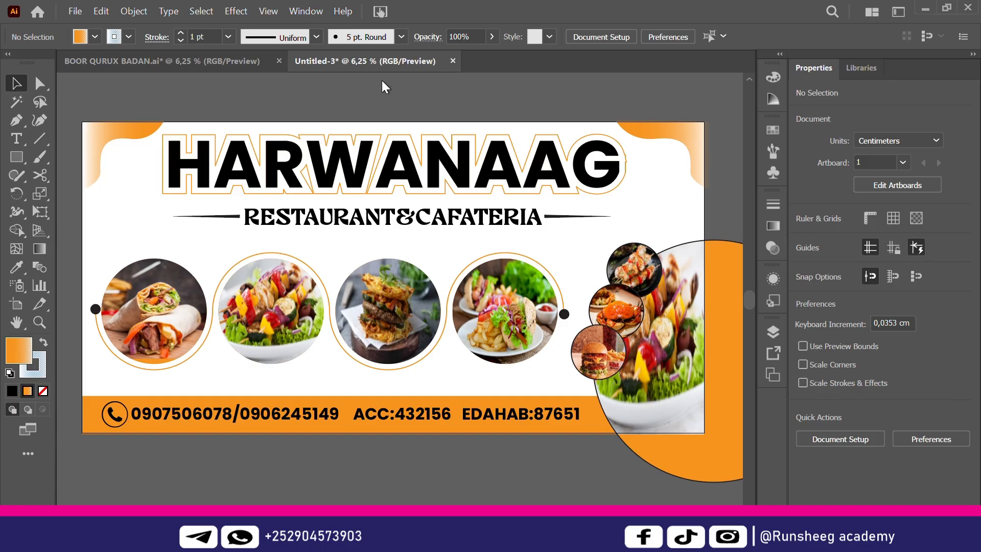
{"action": "left_click", "coordinate": [337, 401]}
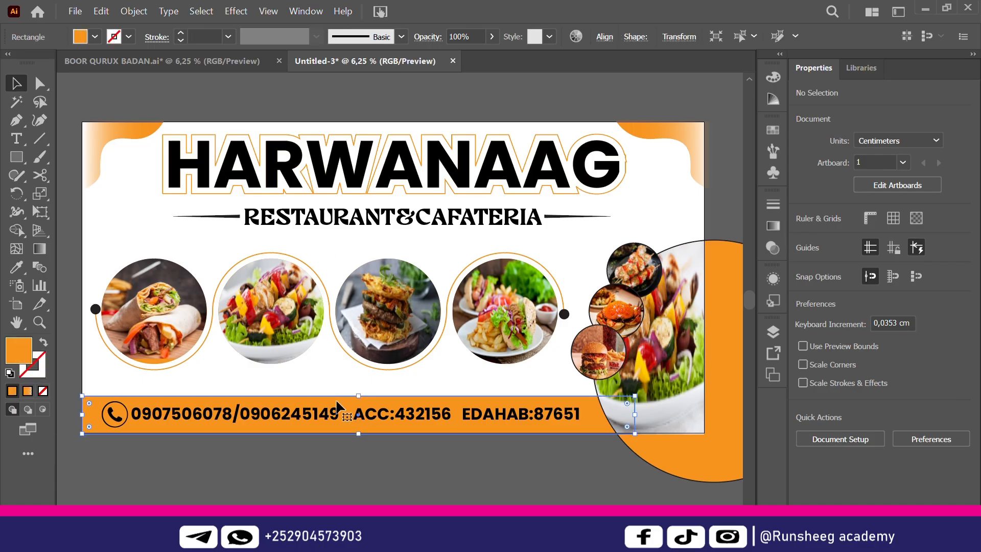
{"action": "left_click", "coordinate": [44, 247]}
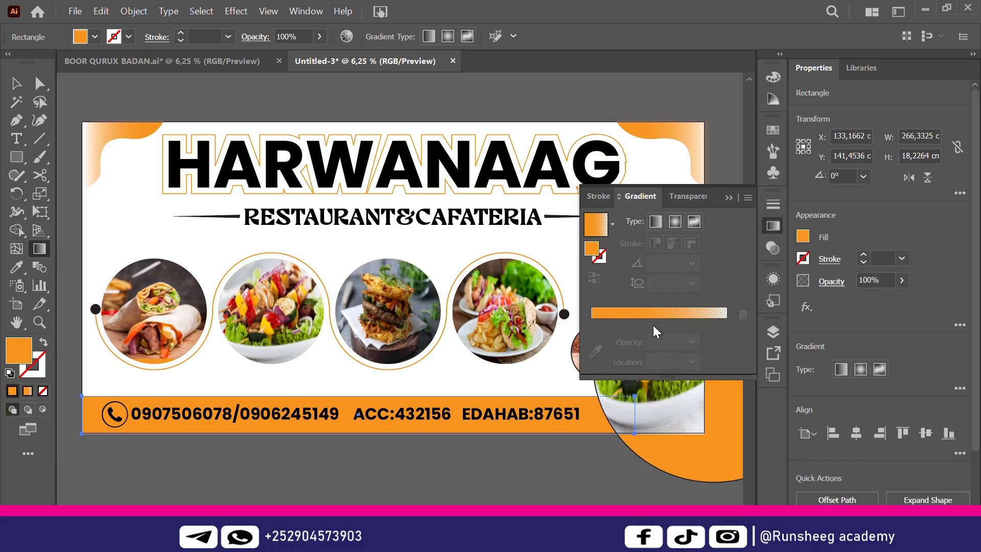
{"action": "left_click", "coordinate": [611, 227]}
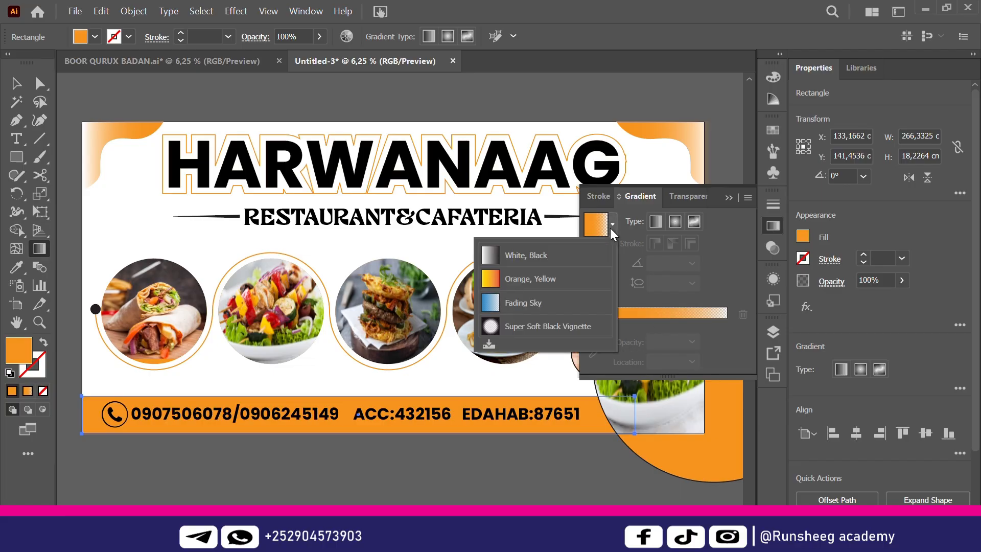
{"action": "left_click", "coordinate": [546, 304]}
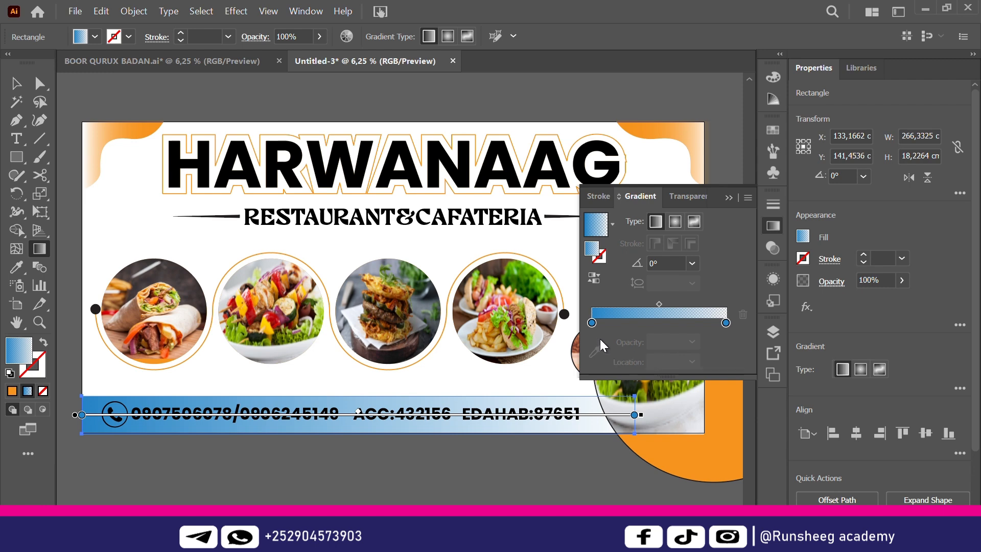
Eyedropper the banner's orange into the gradient's left stop and view its colour values
{"action": "left_click", "coordinate": [592, 323]}
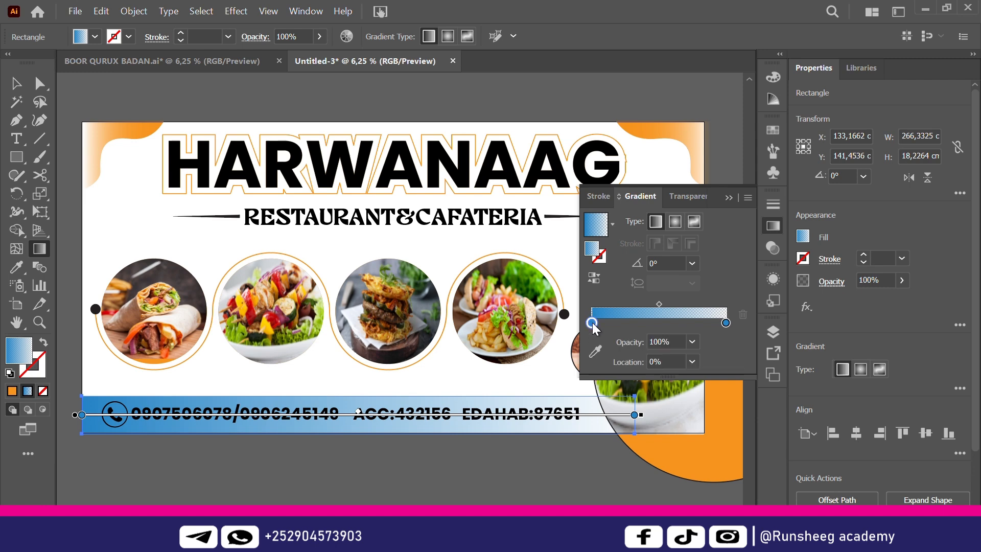
{"action": "left_click", "coordinate": [595, 350]}
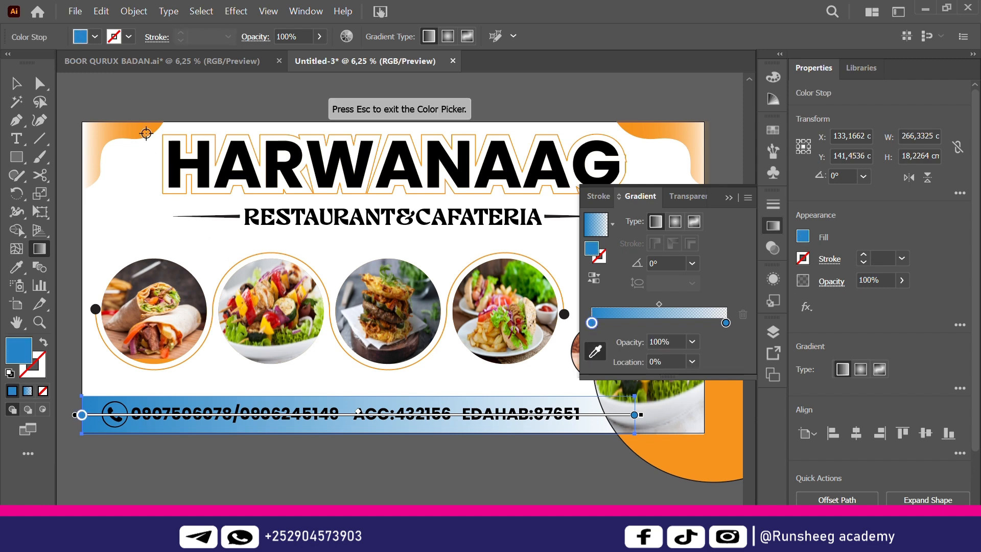
{"action": "left_click", "coordinate": [718, 422]}
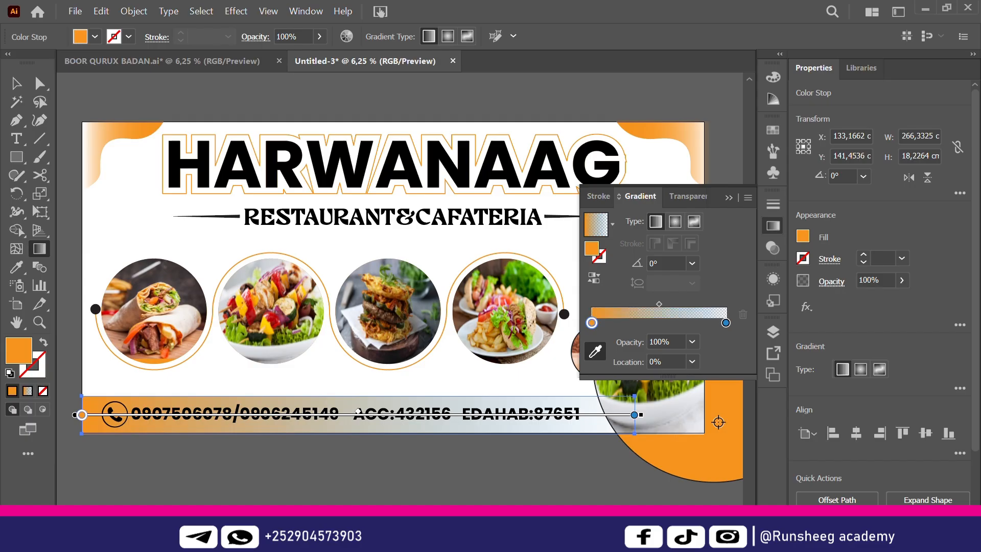
{"action": "left_click", "coordinate": [726, 322]}
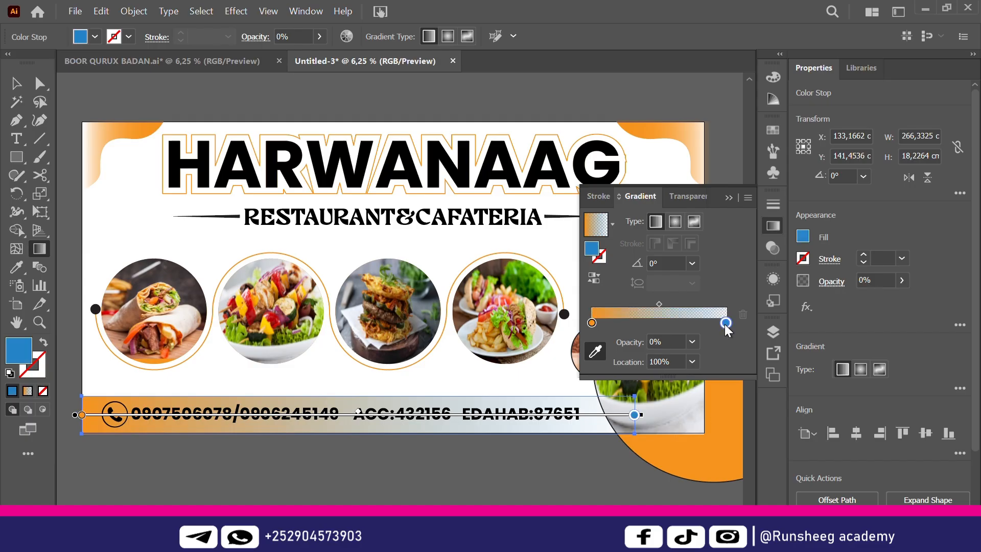
{"action": "left_click", "coordinate": [592, 322]}
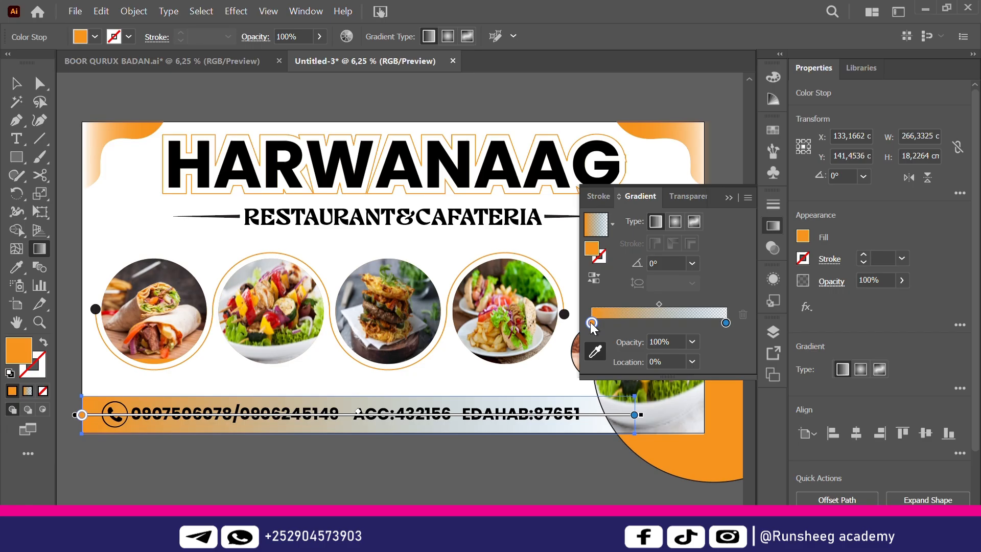
{"action": "double_click", "coordinate": [592, 250]}
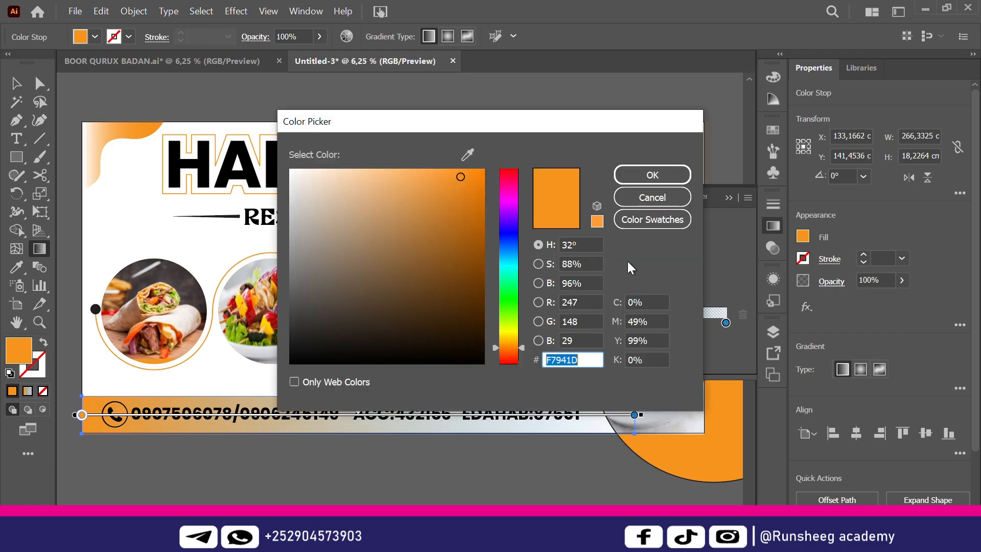
Set the gradient's right stop to orange F7941D as well
{"action": "left_click", "coordinate": [659, 177]}
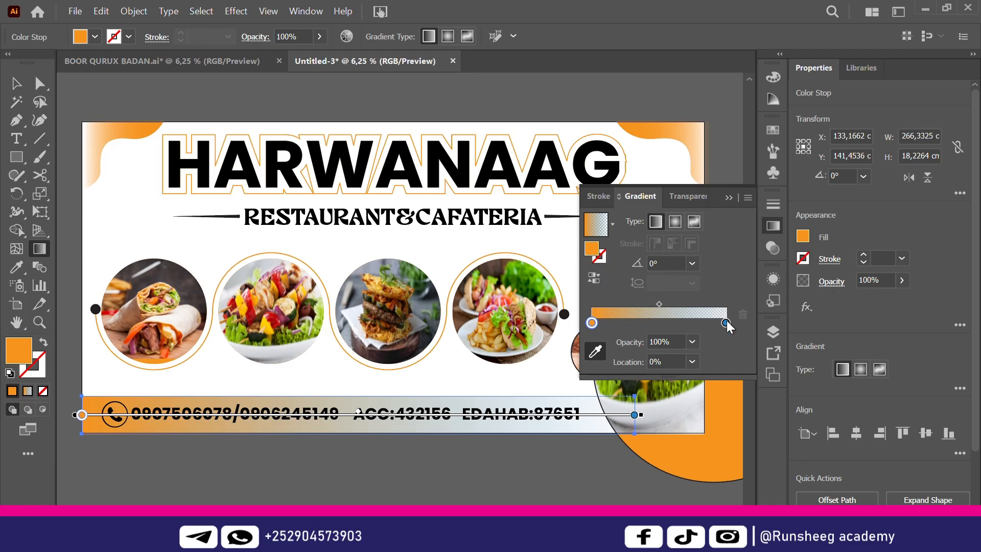
{"action": "left_click", "coordinate": [726, 322]}
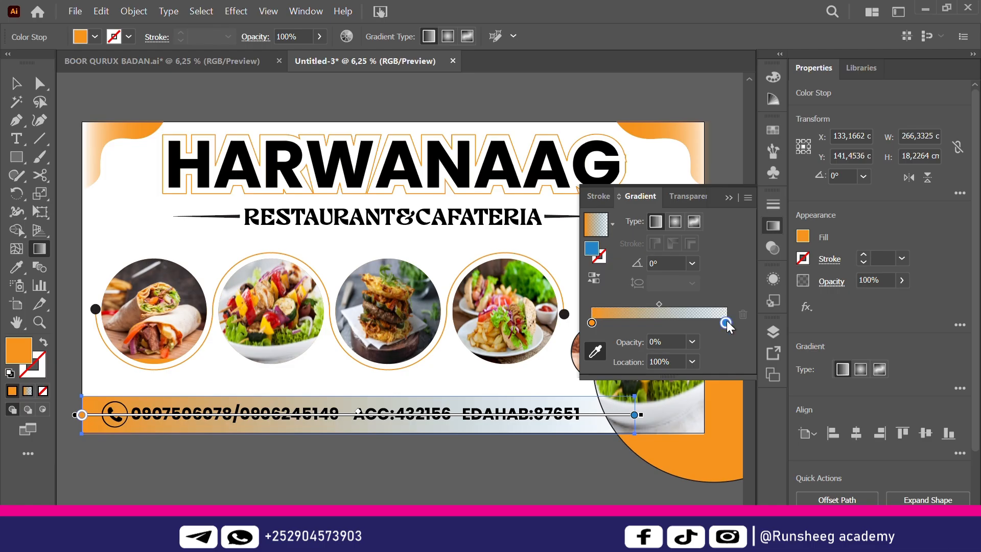
{"action": "double_click", "coordinate": [593, 250]}
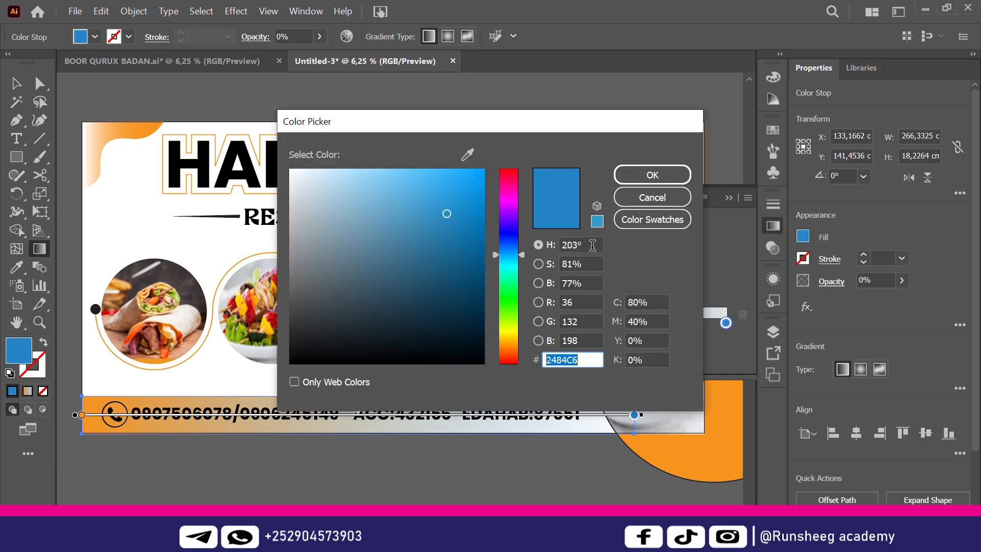
{"action": "type", "text": "F7941D"}
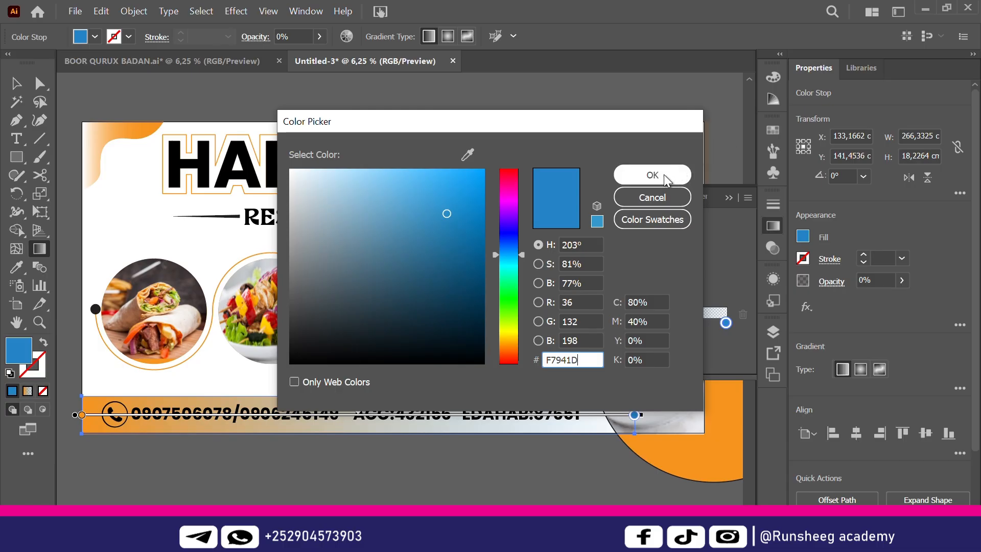
{"action": "left_click", "coordinate": [659, 174]}
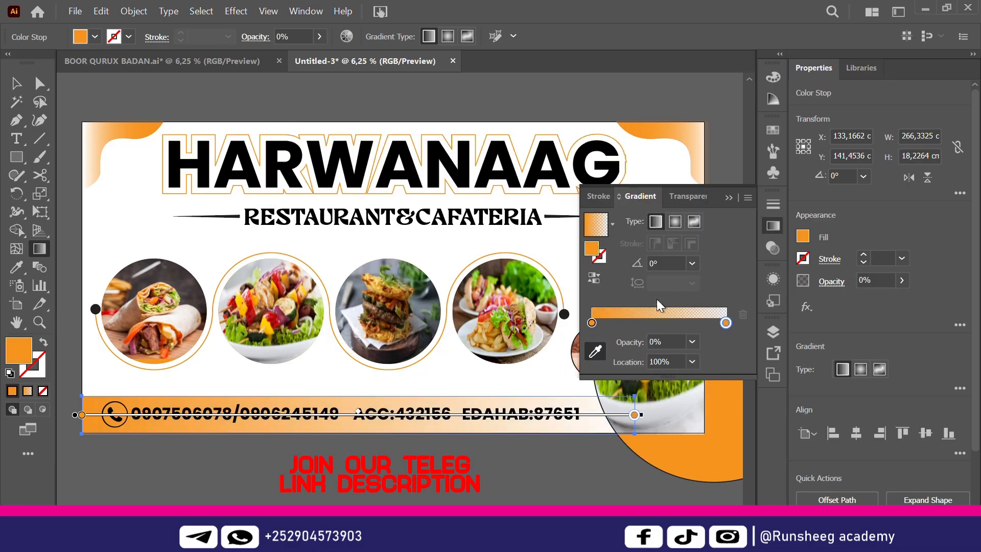
Move the left orange stop to about 27.56% and the gradient midpoint to 58.13%
{"action": "left_click_drag", "start_coordinate": [660, 304], "coordinate": [693, 304]}
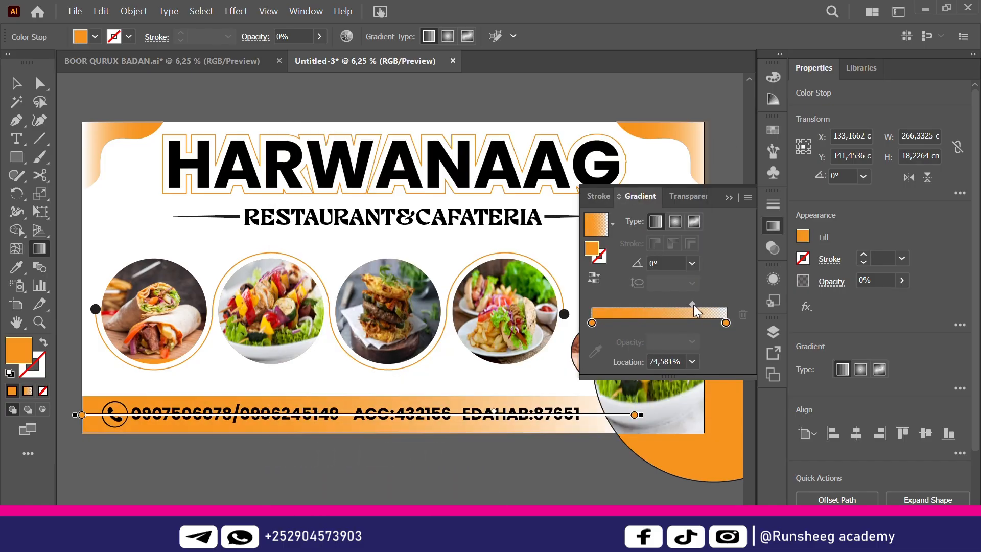
{"action": "left_click", "coordinate": [596, 322]}
{"action": "left_click_drag", "start_coordinate": [624, 323], "coordinate": [597, 328]}
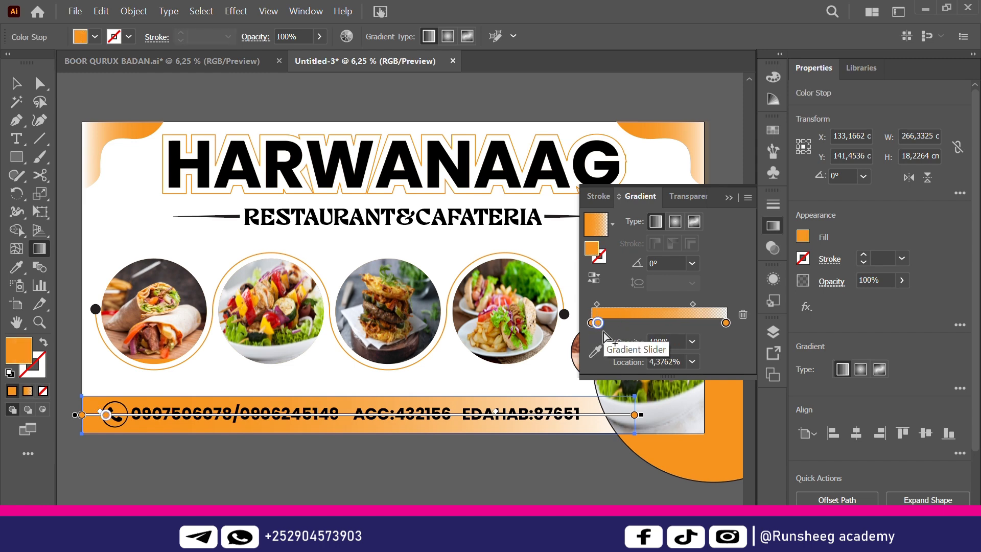
{"action": "key", "text": "Delete"}
{"action": "left_click", "coordinate": [595, 323]}
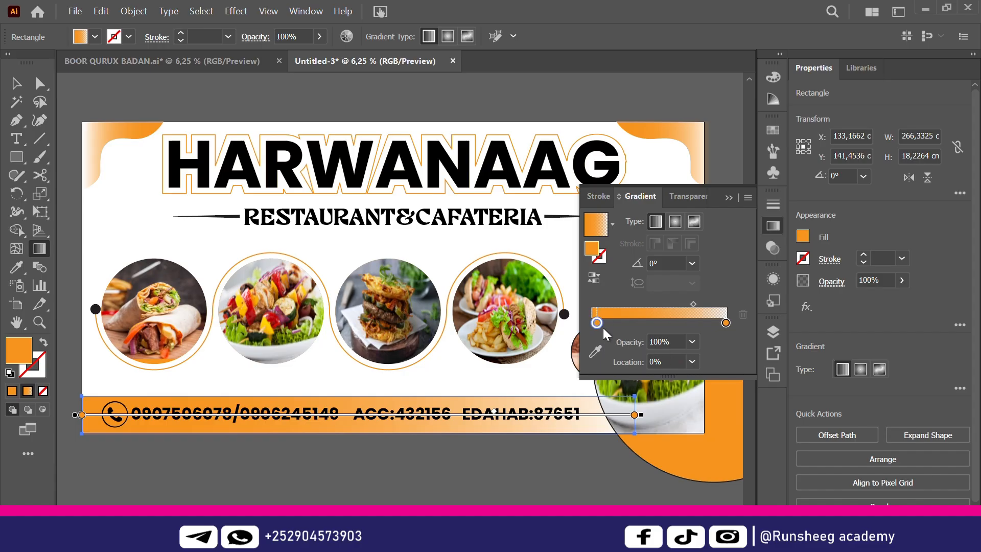
{"action": "left_click_drag", "start_coordinate": [628, 330], "coordinate": [629, 330]}
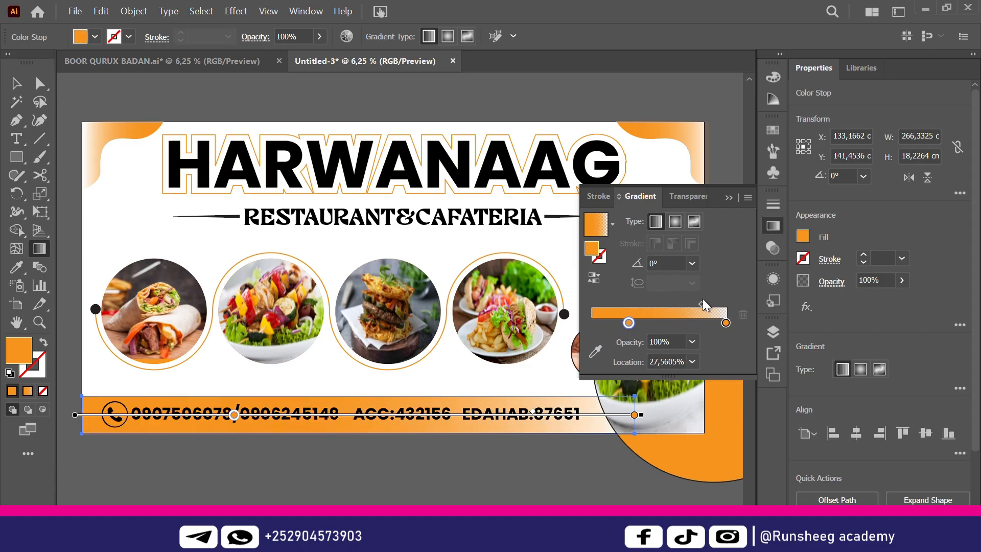
{"action": "left_click_drag", "start_coordinate": [703, 303], "coordinate": [686, 308]}
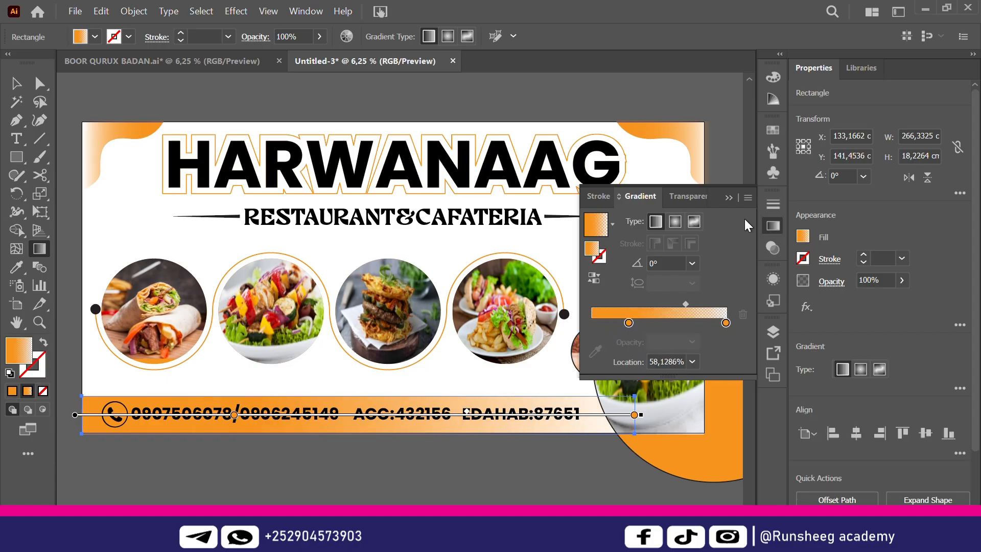
{"action": "left_click", "coordinate": [726, 198]}
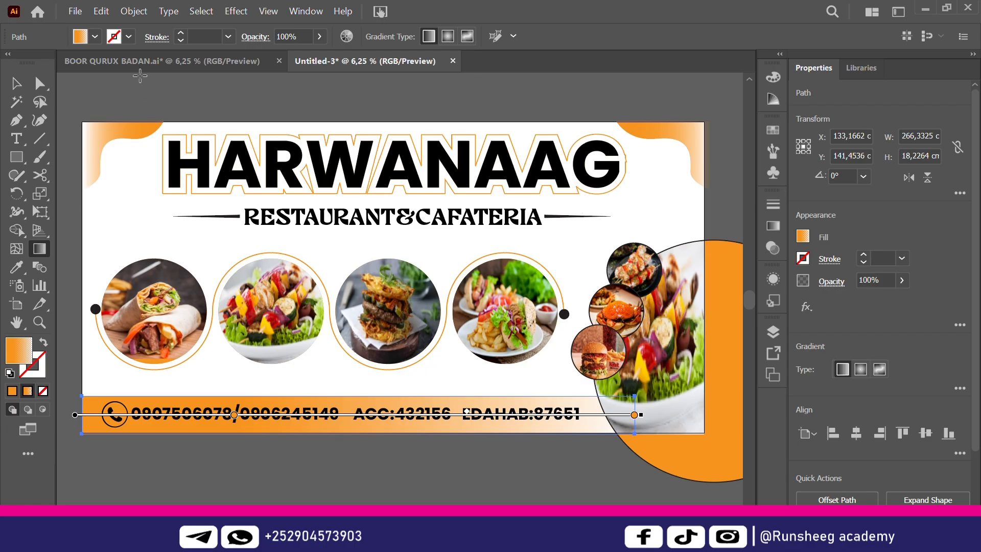
{"action": "left_click", "coordinate": [16, 83]}
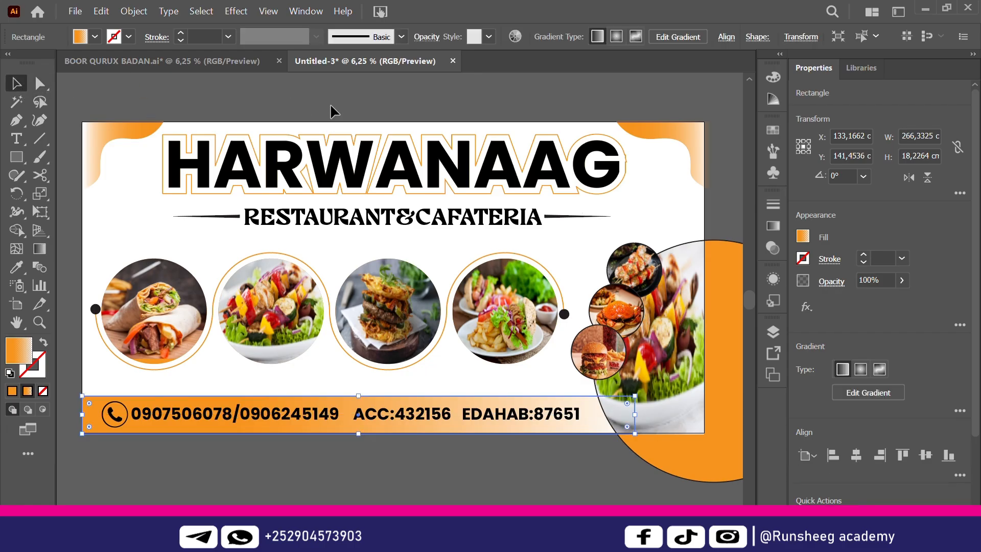
{"action": "left_click", "coordinate": [450, 440]}
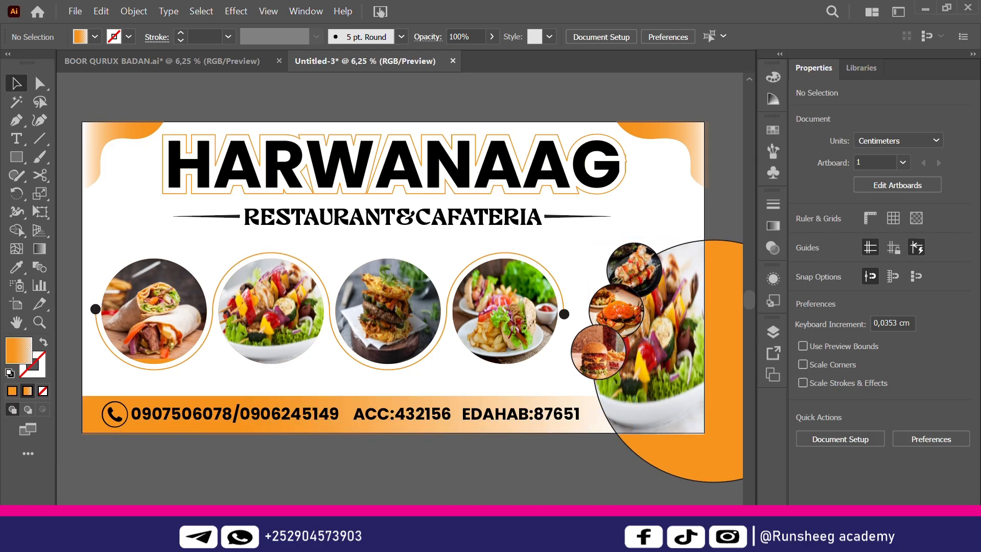
{"action": "scroll", "coordinate": [651, 418], "scroll_direction": "right", "scroll_amount": 2}
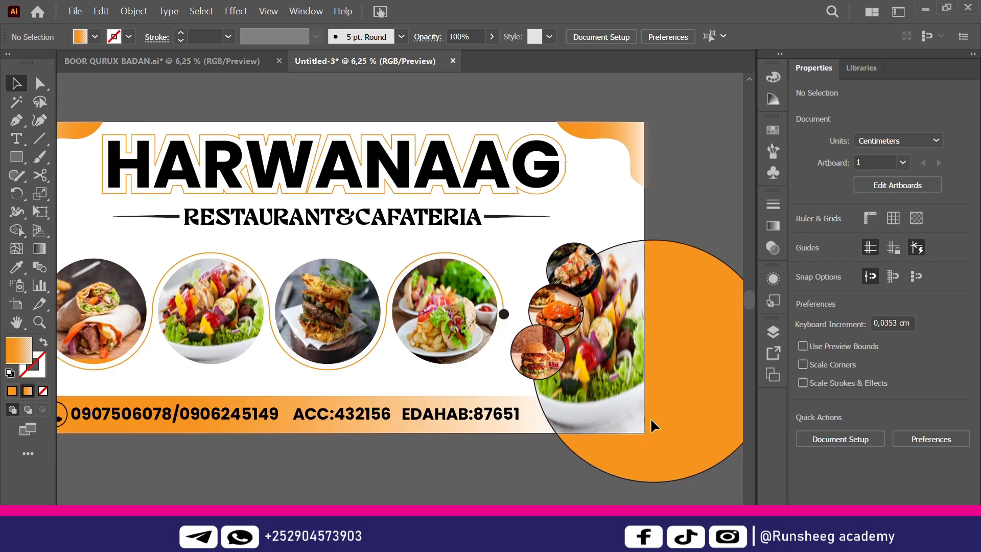
{"action": "scroll", "coordinate": [401, 302], "scroll_direction": "left", "scroll_amount": 3}
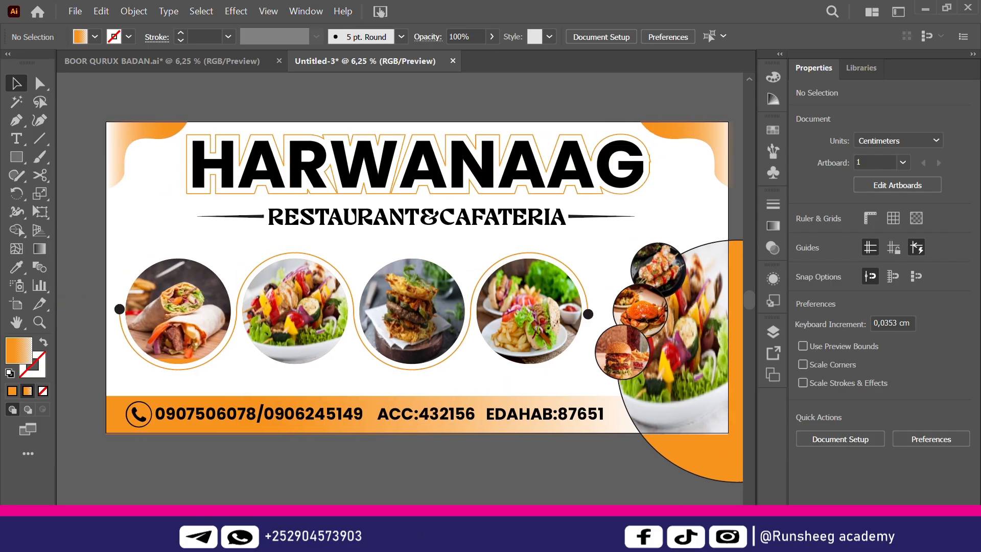
{"action": "scroll", "coordinate": [400, 302], "scroll_direction": "right", "scroll_amount": 2}
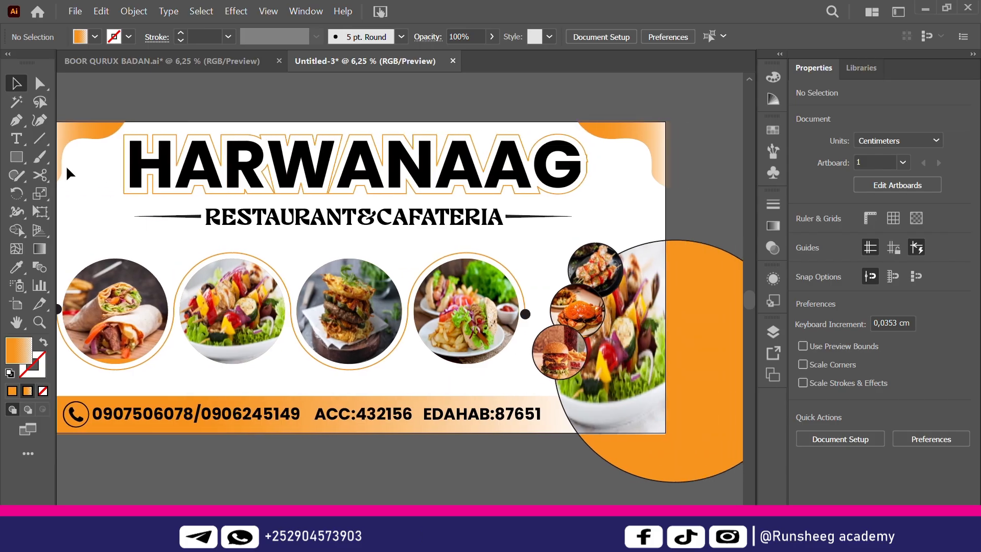
Draw a 300 × 150 cm rectangle centred on the artboard
{"action": "left_click", "coordinate": [22, 158]}
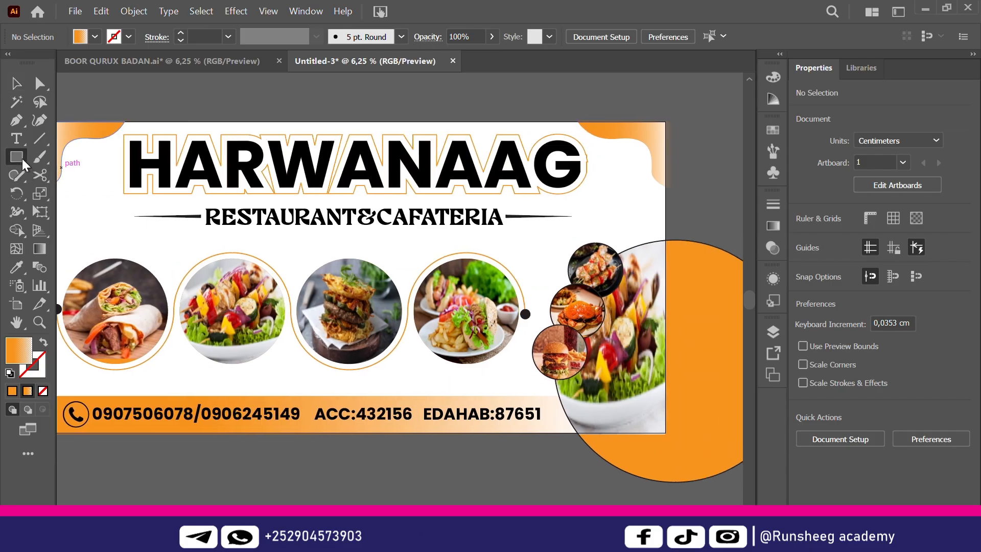
{"action": "left_click", "coordinate": [88, 205]}
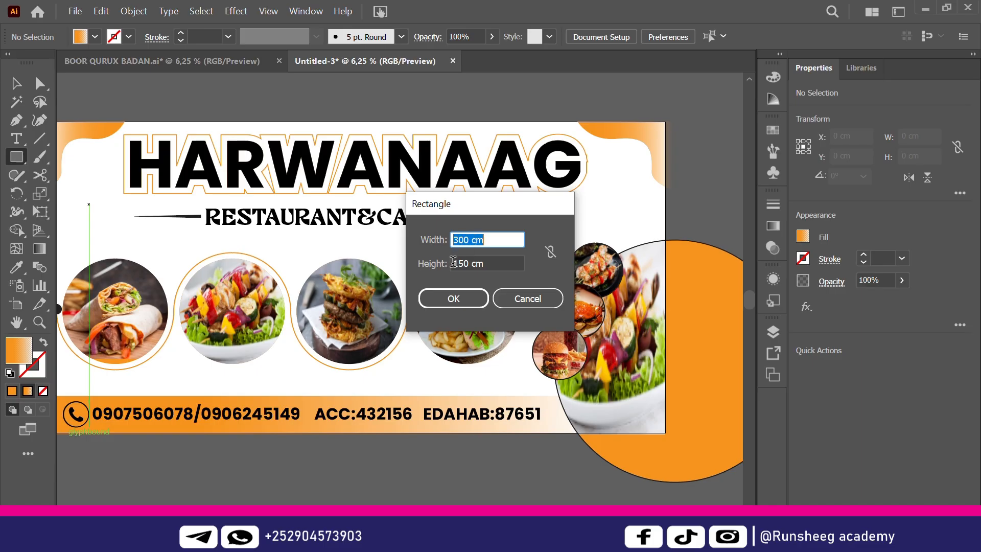
{"action": "left_click", "coordinate": [462, 290]}
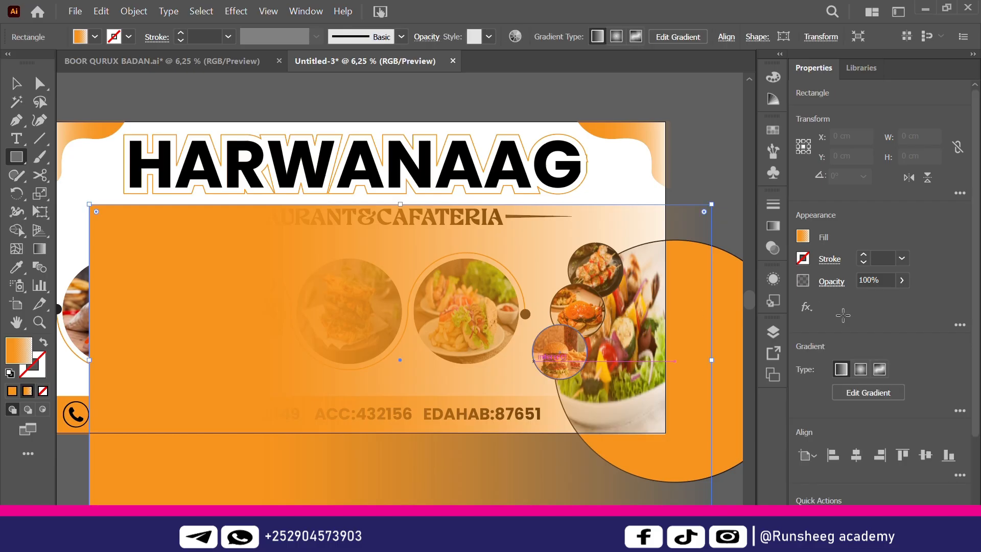
{"action": "left_click", "coordinate": [856, 448]}
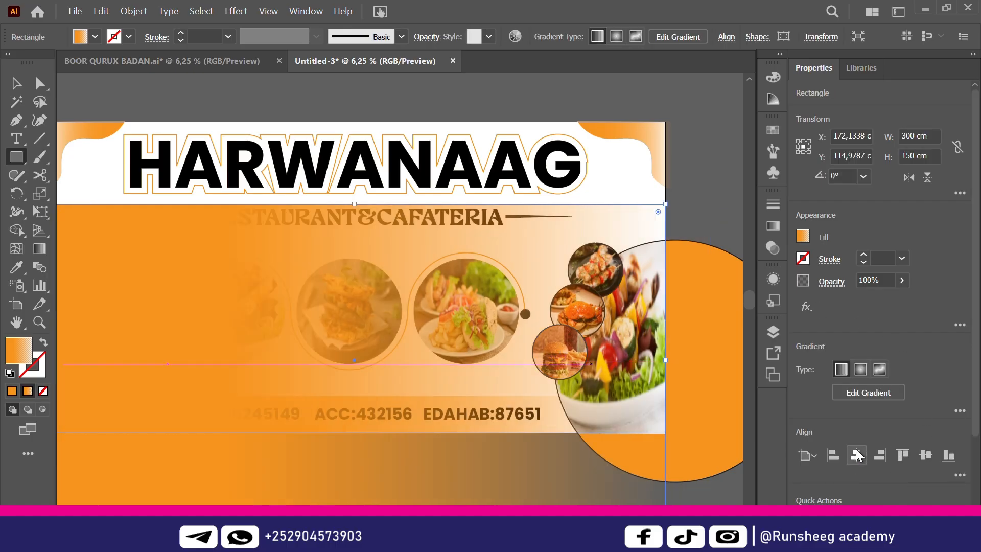
{"action": "left_click", "coordinate": [925, 455]}
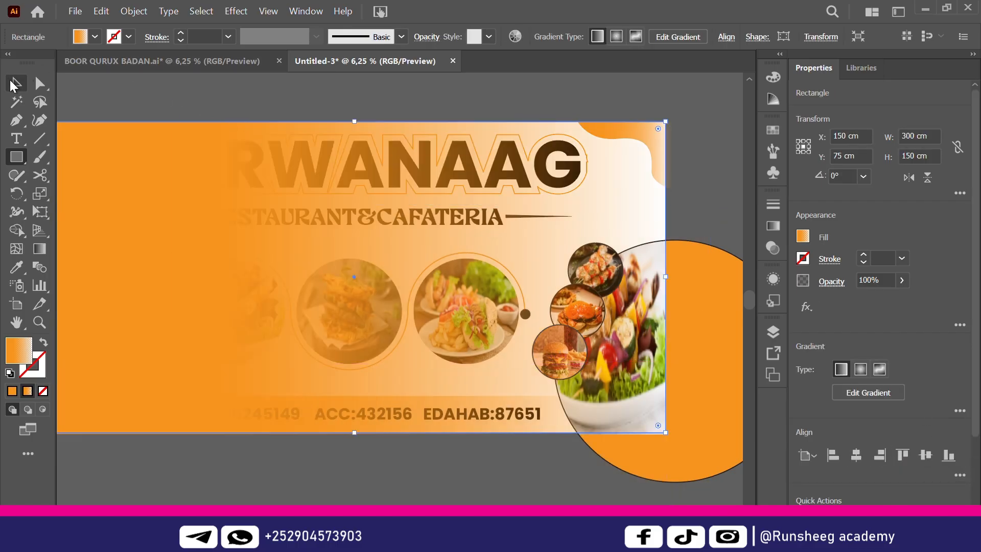
Select all the banner artwork and make a clipping mask from the rectangle
{"action": "left_click", "coordinate": [15, 83]}
{"action": "left_click", "coordinate": [246, 96]}
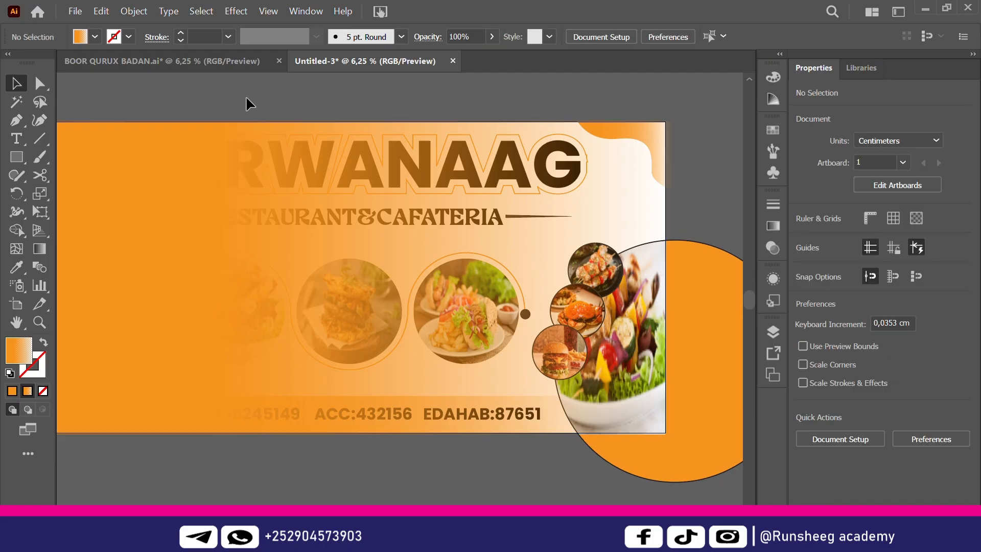
{"action": "key", "text": "ctrl+a"}
{"action": "right_click", "coordinate": [392, 254]}
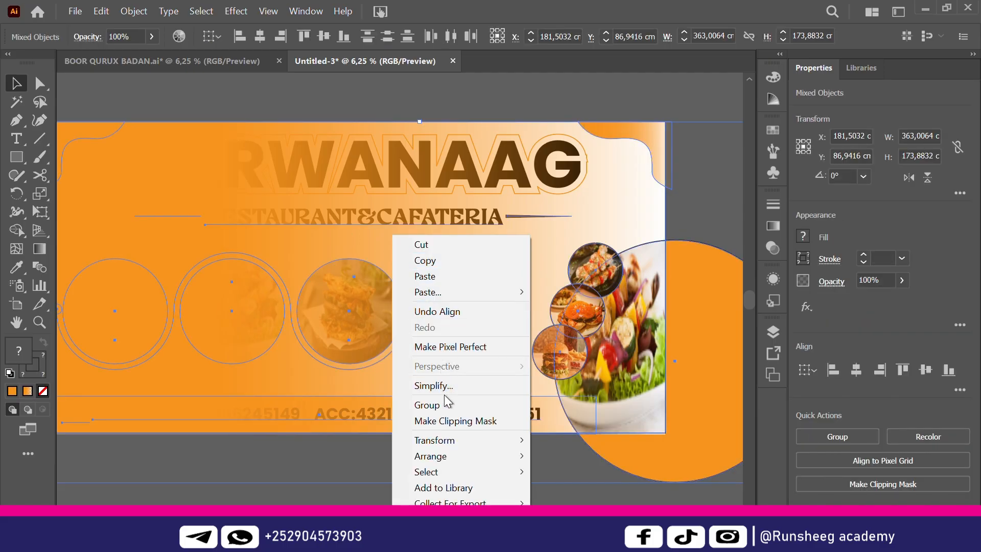
{"action": "left_click", "coordinate": [444, 422]}
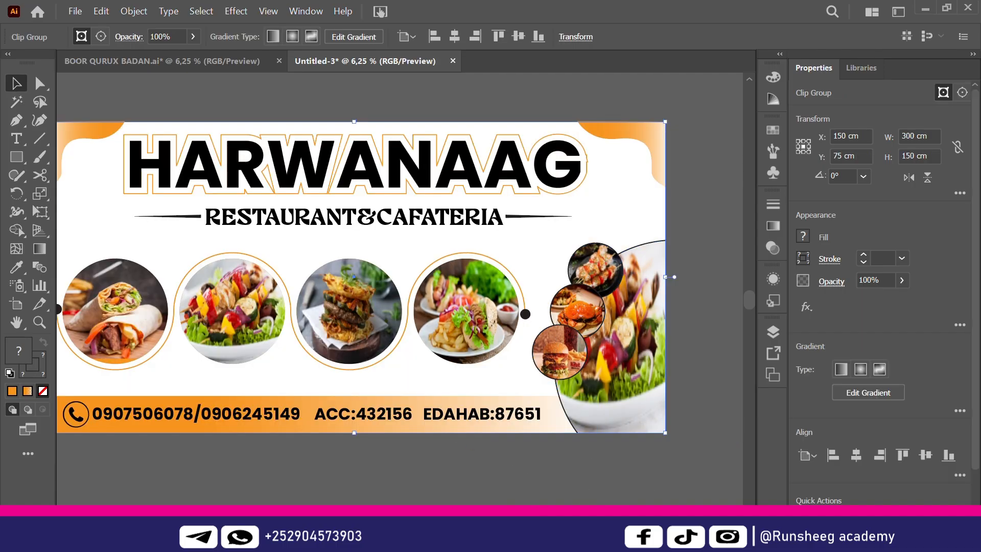
{"action": "scroll", "coordinate": [572, 485], "scroll_direction": "left", "scroll_amount": 2}
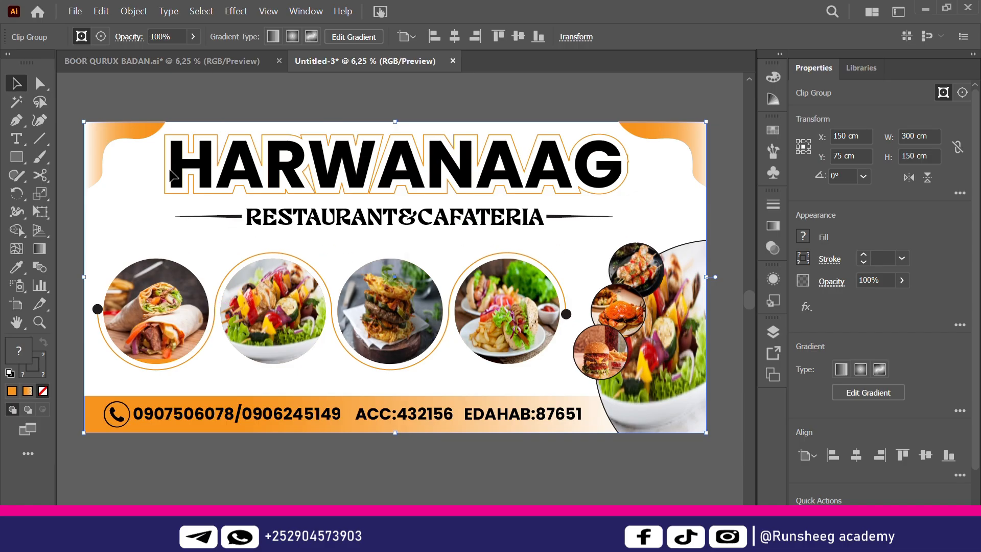
{"action": "left_click", "coordinate": [312, 96]}
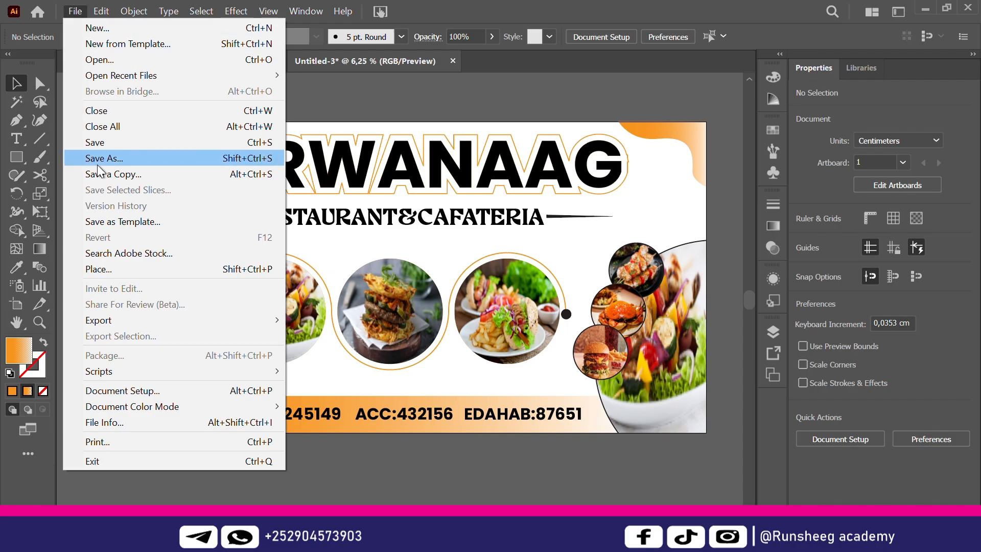
Start Export As with Use Artboards enabled and name the file BILLBORD
{"action": "mouse_move", "coordinate": [108, 318]}
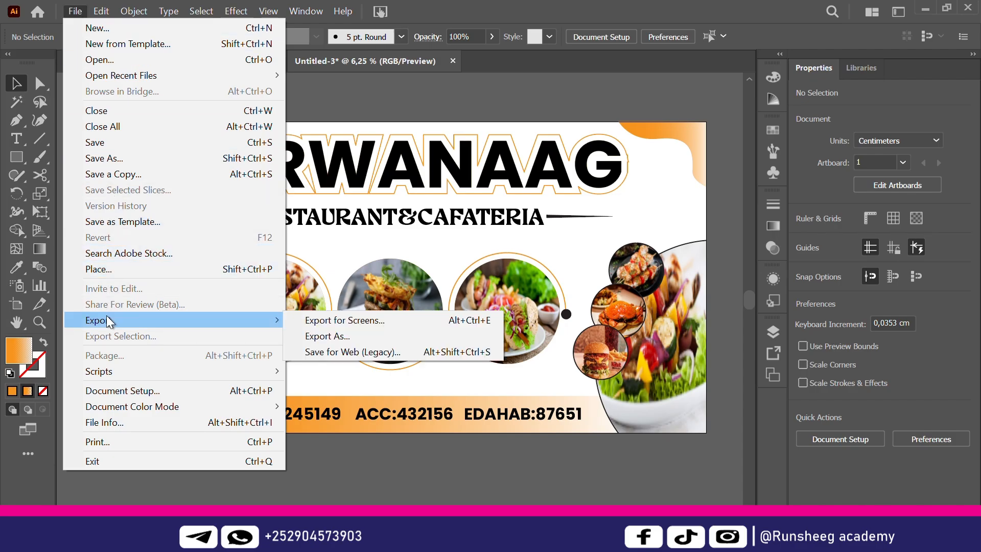
{"action": "left_click", "coordinate": [327, 336]}
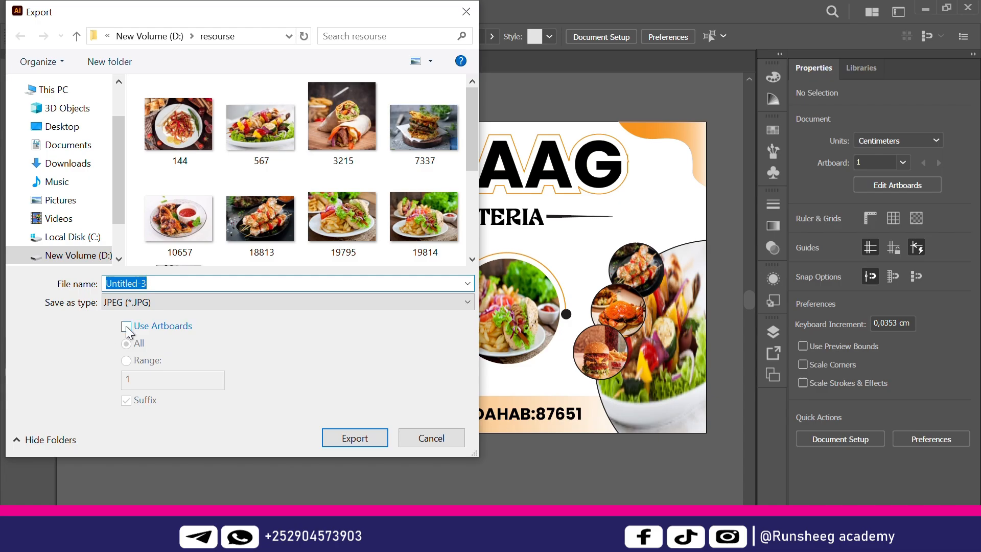
{"action": "left_click", "coordinate": [127, 326]}
{"action": "left_click_drag", "start_coordinate": [160, 283], "coordinate": [36, 284]}
{"action": "type", "text": "PIS"}
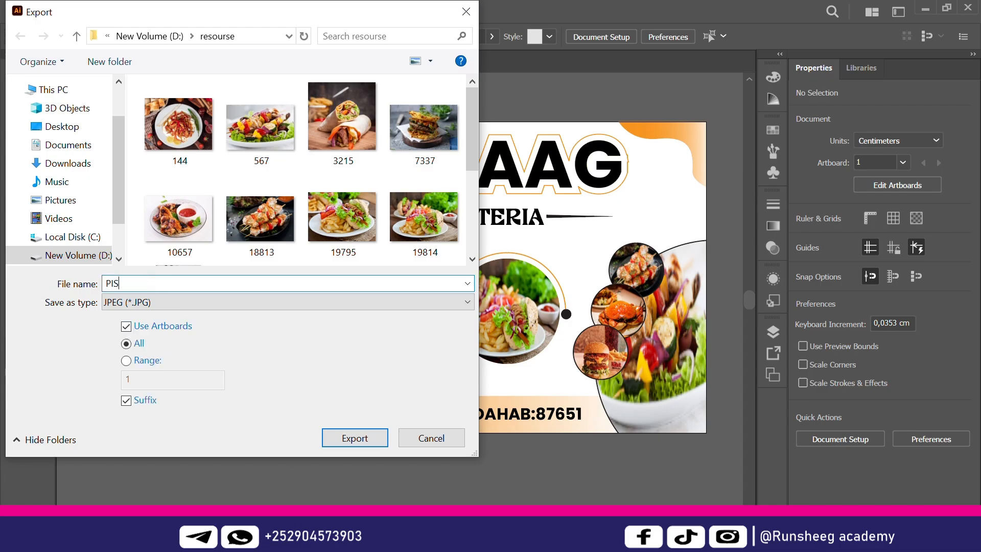
{"action": "key", "text": "BackSpace"}
{"action": "key", "text": "BackSpace"}
{"action": "key", "text": "BackSpace"}
{"action": "type", "text": "BlLLBORD"}
Keep JPEG as the format with Use Artboards checked, and confirm the export
{"action": "left_click", "coordinate": [462, 306]}
{"action": "left_click", "coordinate": [287, 367]}
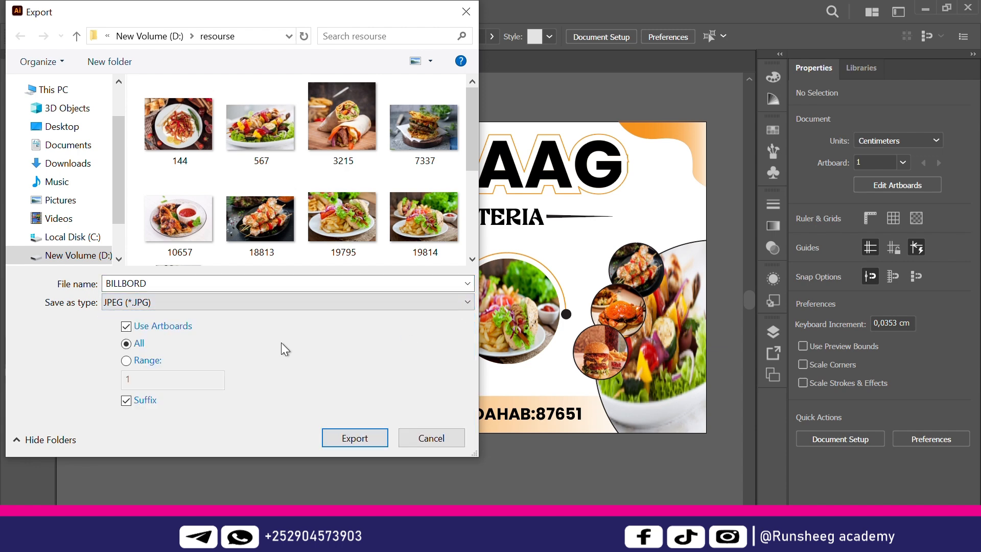
{"action": "left_click", "coordinate": [126, 328]}
{"action": "left_click", "coordinate": [127, 328]}
{"action": "left_click", "coordinate": [127, 328]}
{"action": "left_click", "coordinate": [126, 328]}
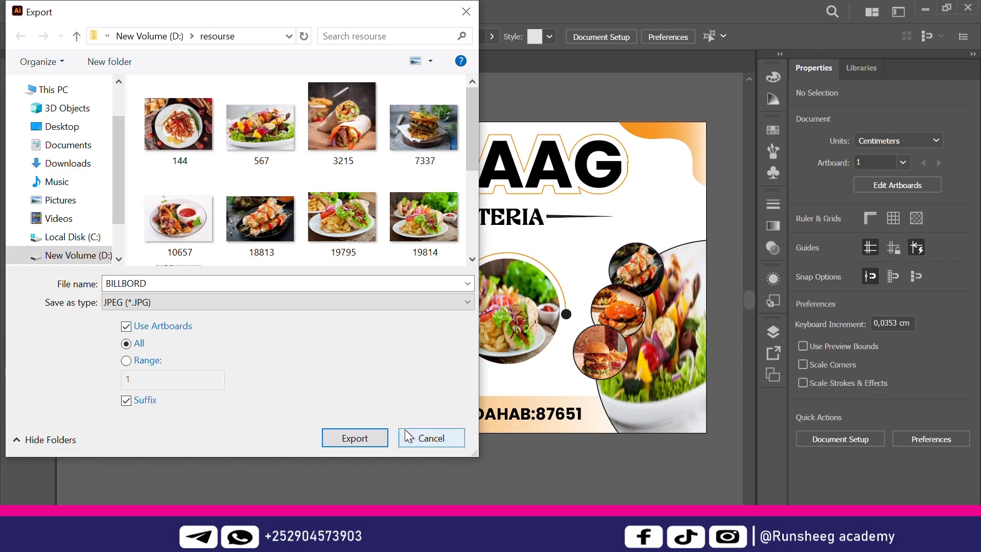
{"action": "left_click", "coordinate": [356, 439]}
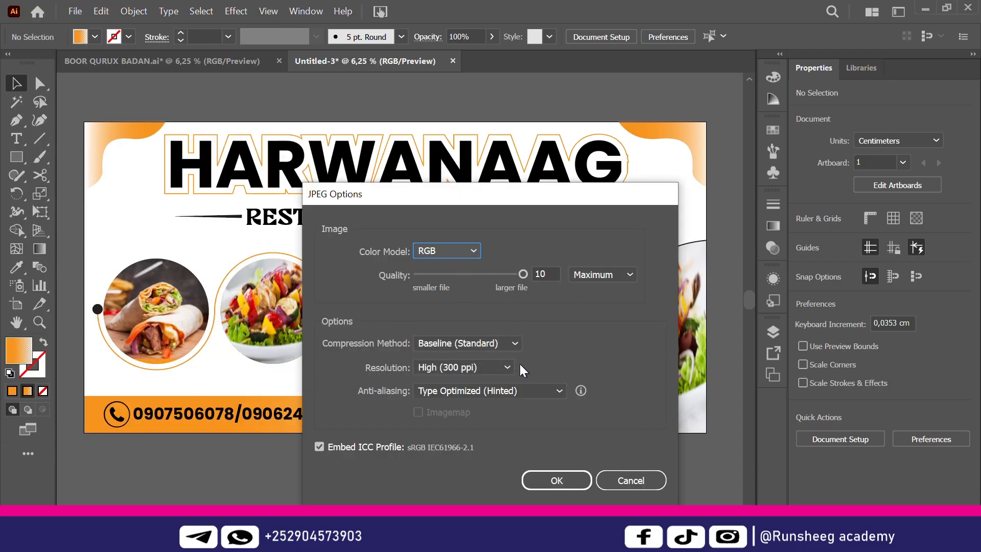
Set JPEG resolution to Medium (150 ppi), leave the colour model on RGB, and click OK
{"action": "left_click", "coordinate": [508, 365]}
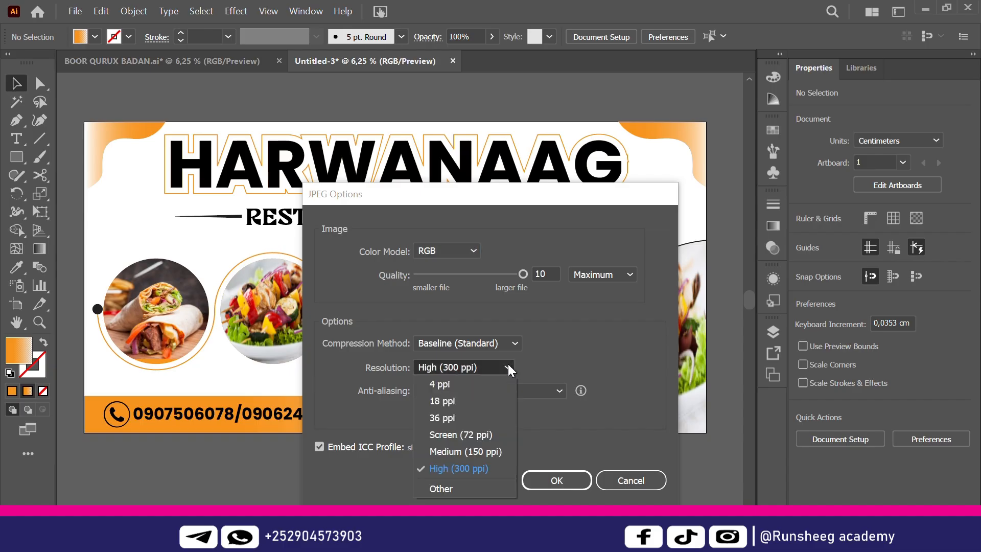
{"action": "left_click", "coordinate": [482, 449]}
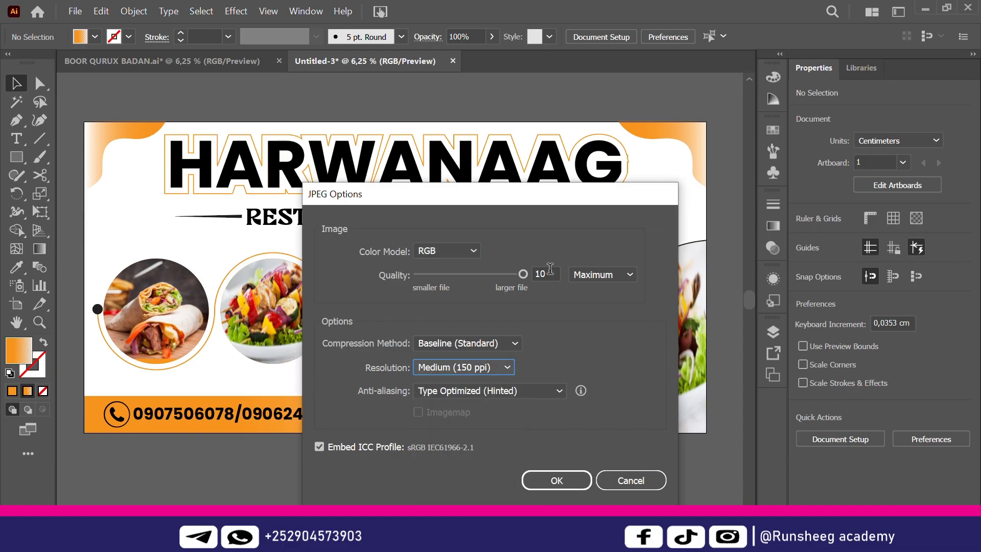
{"action": "left_click", "coordinate": [470, 250]}
{"action": "left_click", "coordinate": [452, 283]}
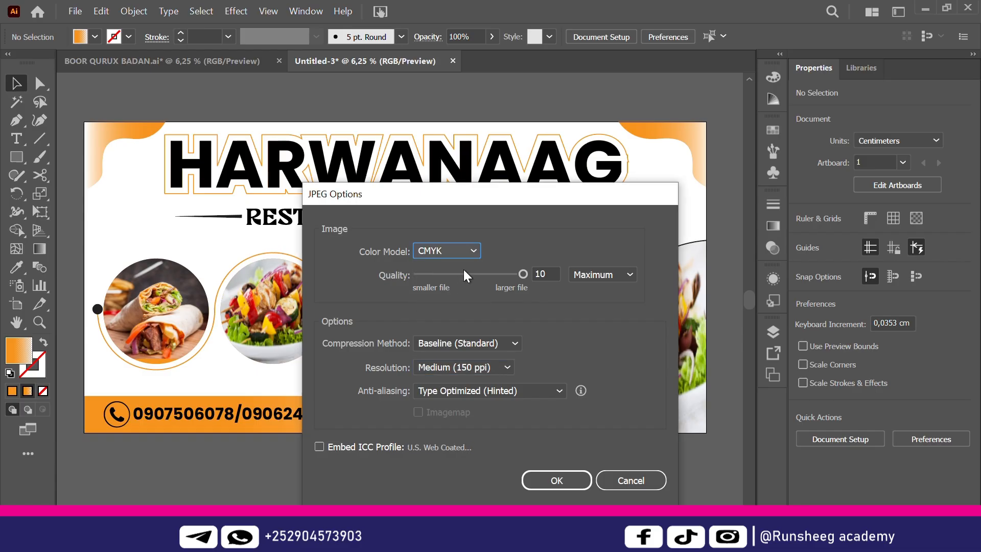
{"action": "left_click", "coordinate": [468, 250]}
{"action": "left_click", "coordinate": [437, 267]}
{"action": "left_click", "coordinate": [551, 480]}
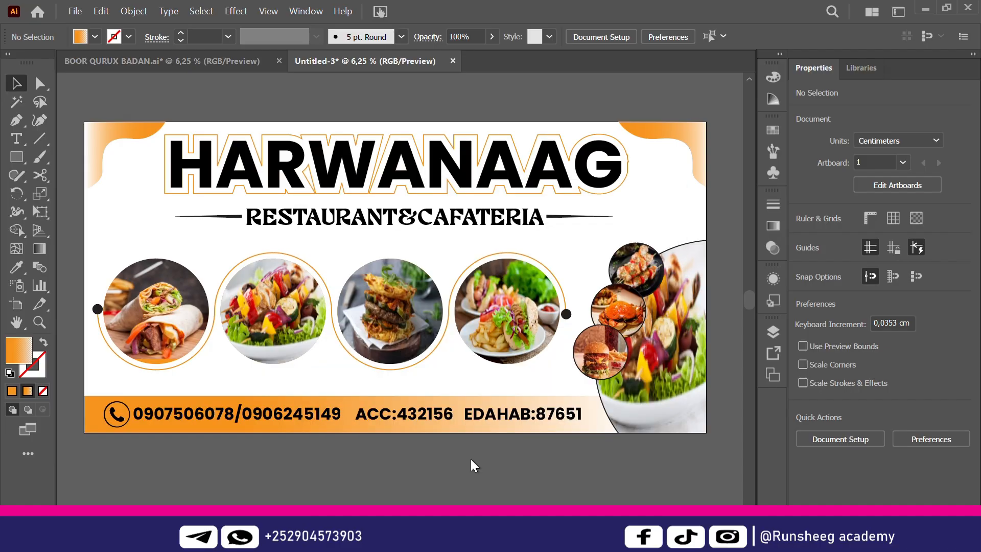